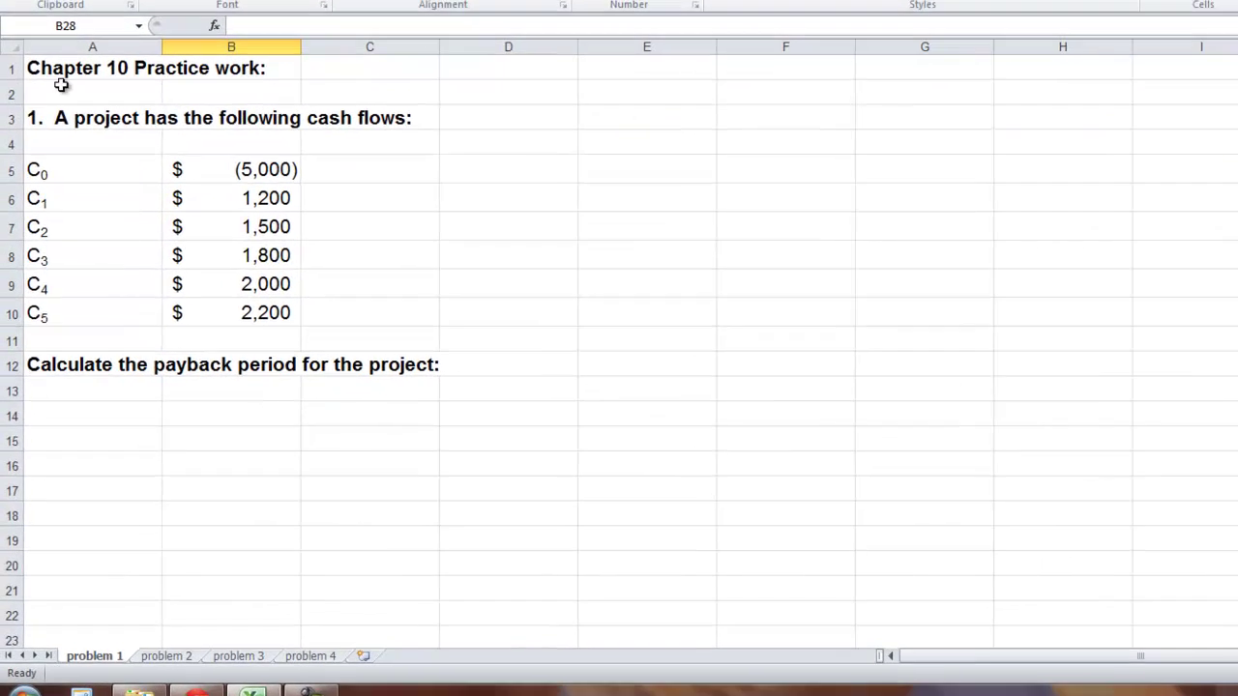
Examine the project's cash flows C0 through C5 and the payback period question on the problem 1 sheet
{"action": "left_click", "coordinate": [67, 150]}
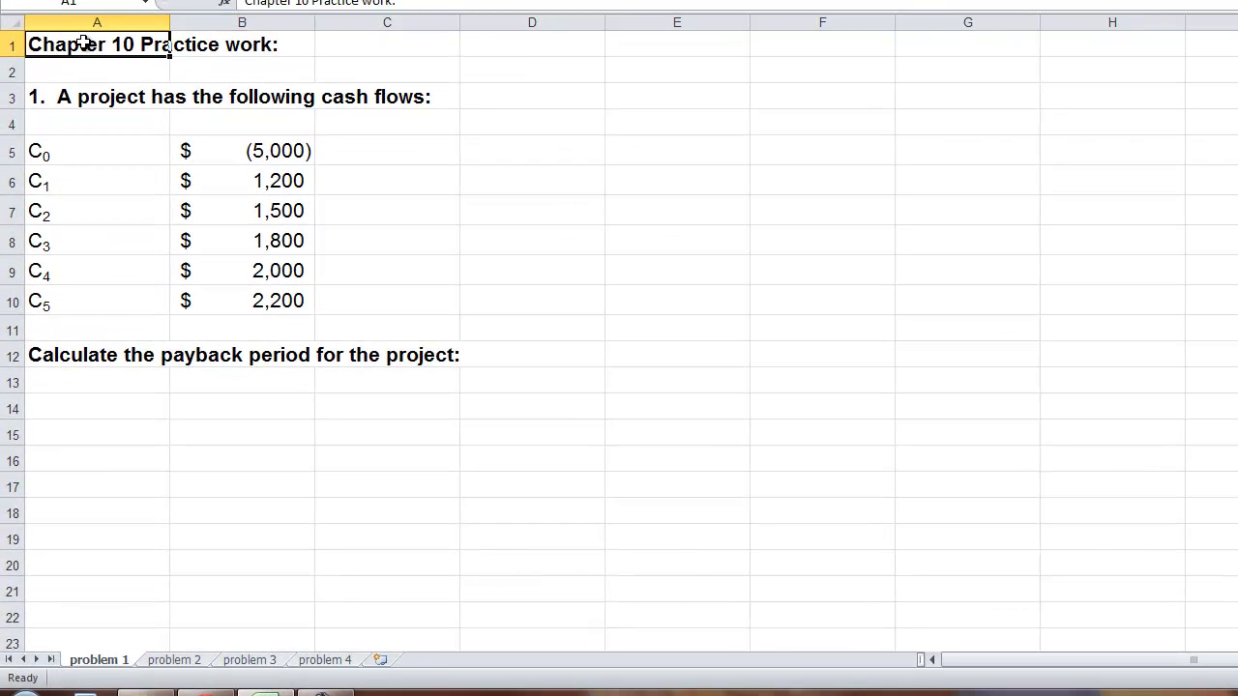
{"action": "double_click", "coordinate": [116, 44]}
{"action": "left_click", "coordinate": [80, 432]}
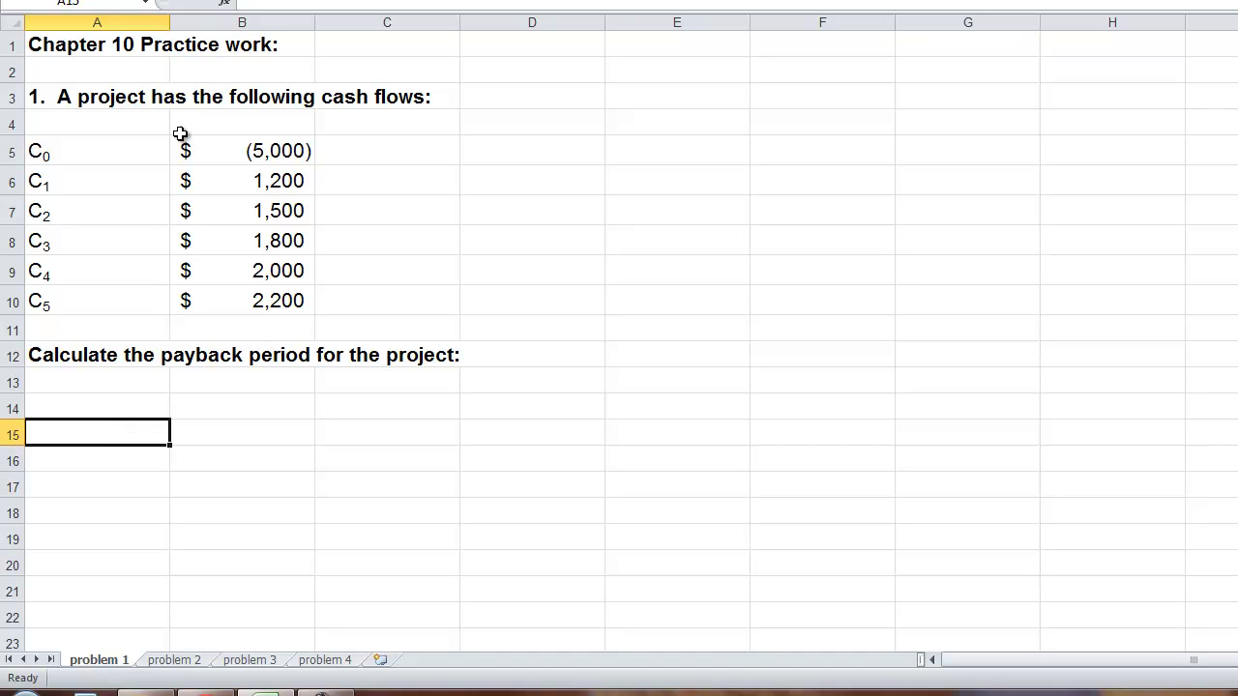
{"action": "left_click", "coordinate": [153, 154]}
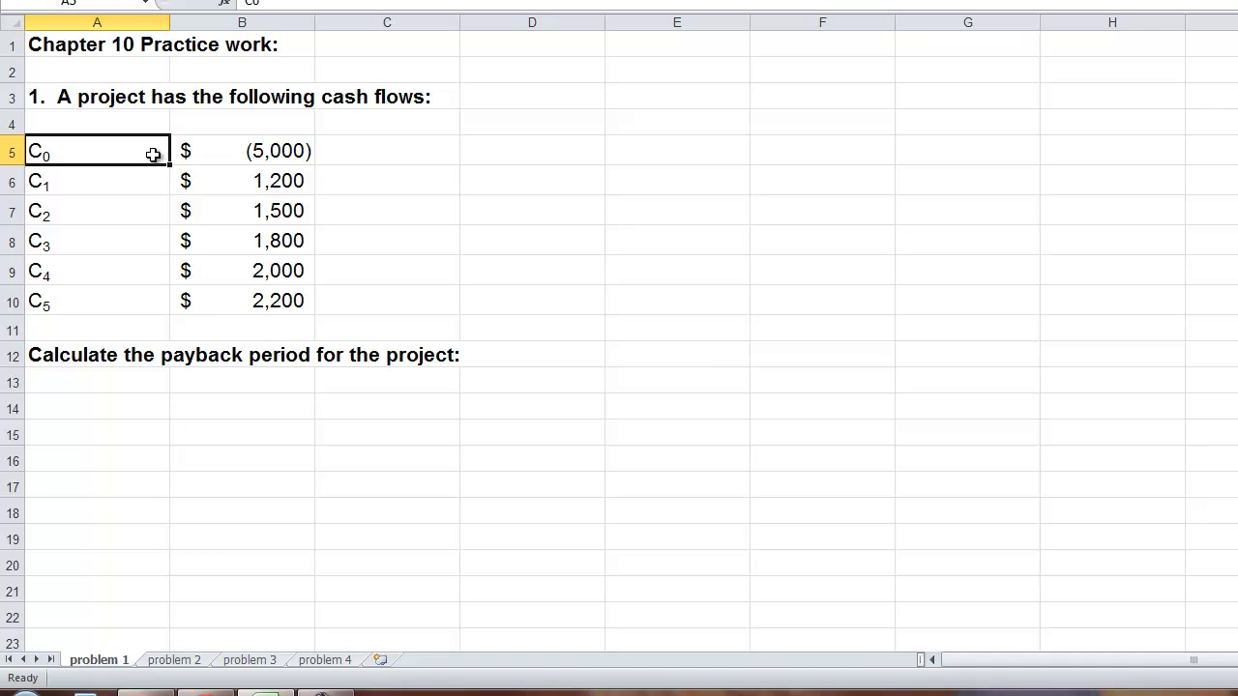
{"action": "left_click", "coordinate": [267, 150]}
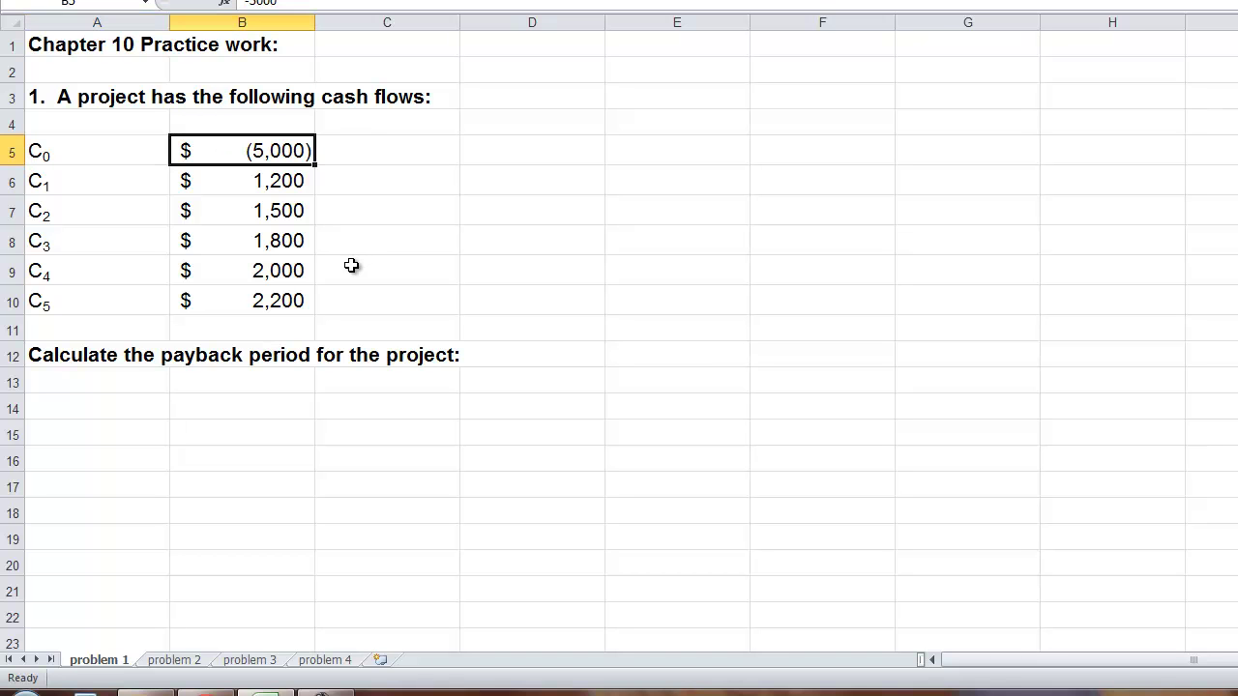
{"action": "left_click", "coordinate": [96, 186]}
{"action": "left_click", "coordinate": [93, 215]}
{"action": "left_click", "coordinate": [94, 241]}
{"action": "left_click", "coordinate": [77, 289]}
{"action": "left_click", "coordinate": [249, 190]}
{"action": "left_click", "coordinate": [221, 218]}
{"action": "left_click", "coordinate": [216, 241]}
{"action": "left_click", "coordinate": [217, 272]}
{"action": "left_click", "coordinate": [215, 295]}
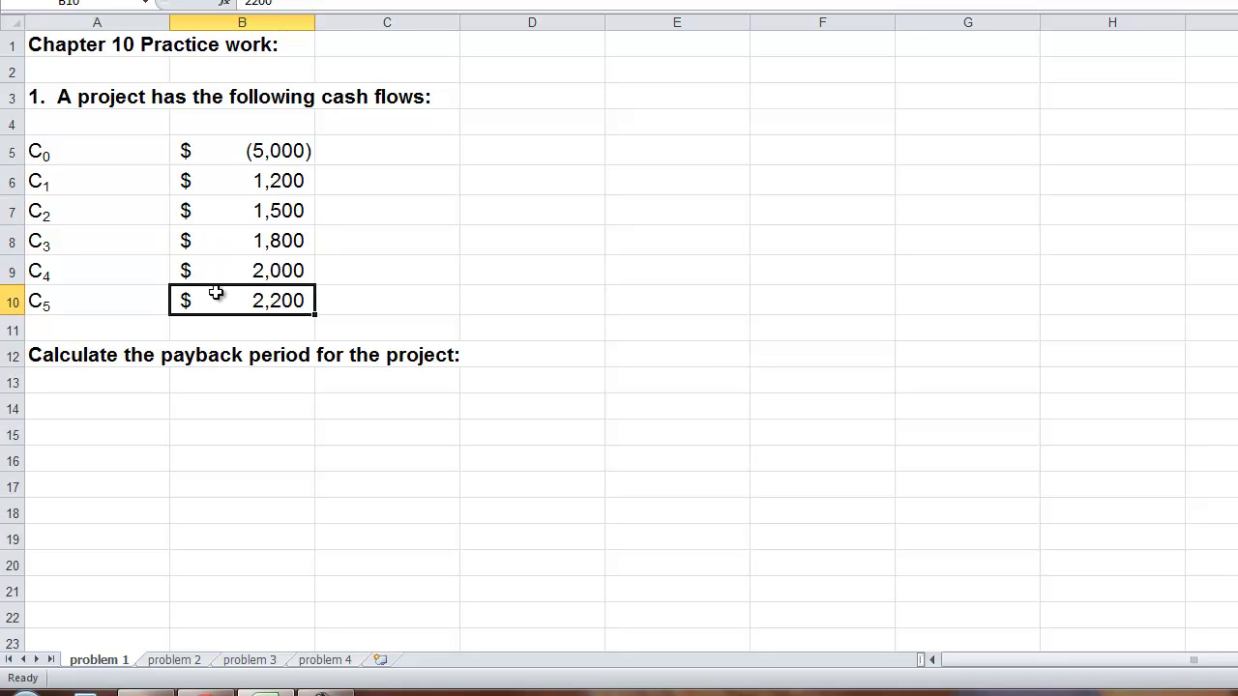
{"action": "left_click", "coordinate": [129, 383]}
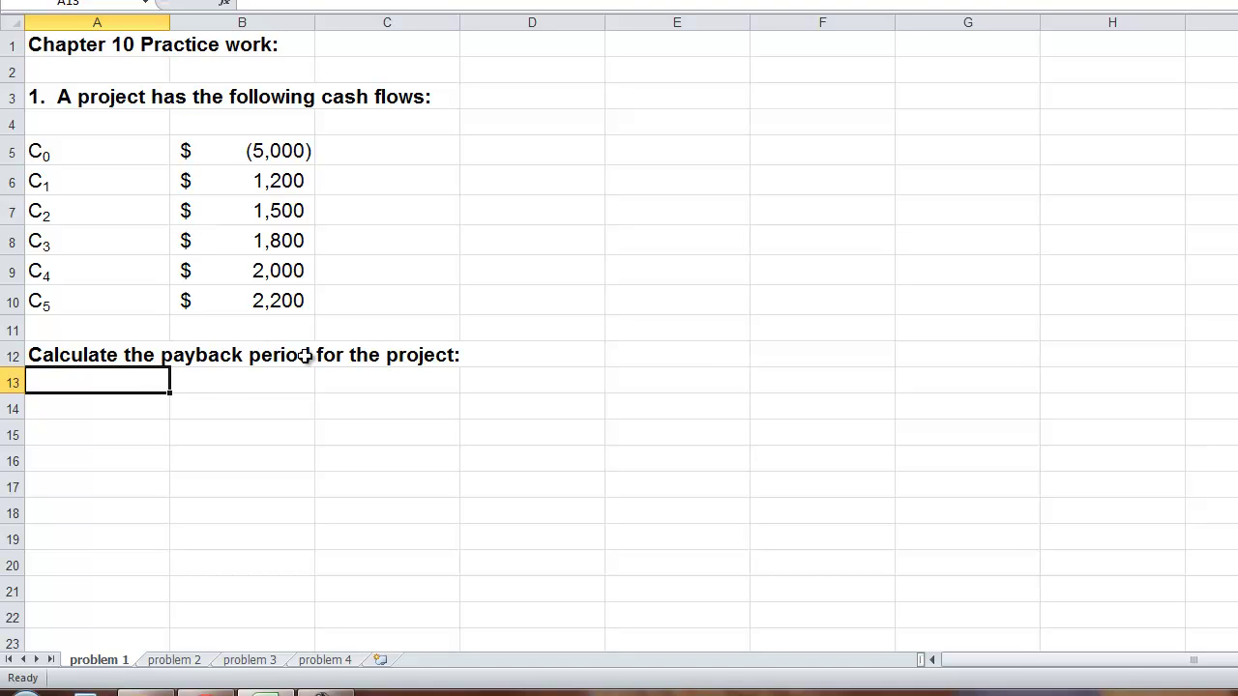
Copy the cash flow table in A5:B10 and paste it below the payback period question, starting at A15
{"action": "left_click", "coordinate": [72, 158]}
{"action": "left_click_drag", "start_coordinate": [74, 155], "coordinate": [270, 282]}
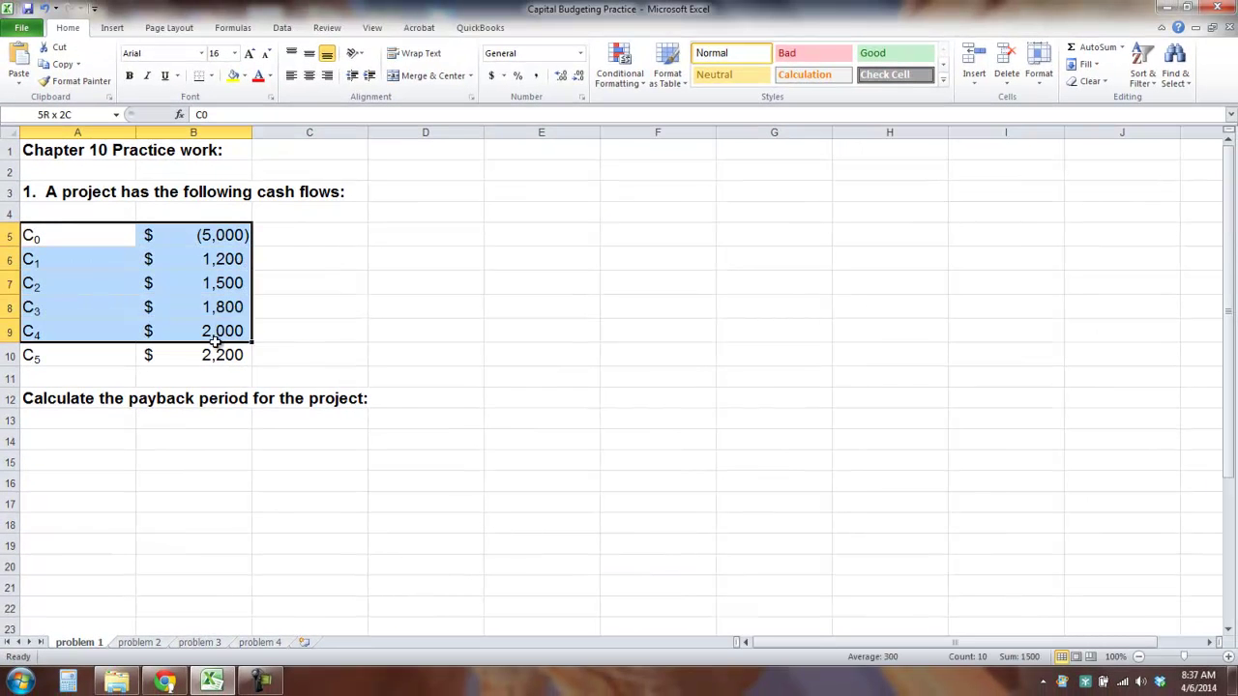
{"action": "left_click_drag", "start_coordinate": [215, 339], "coordinate": [216, 353]}
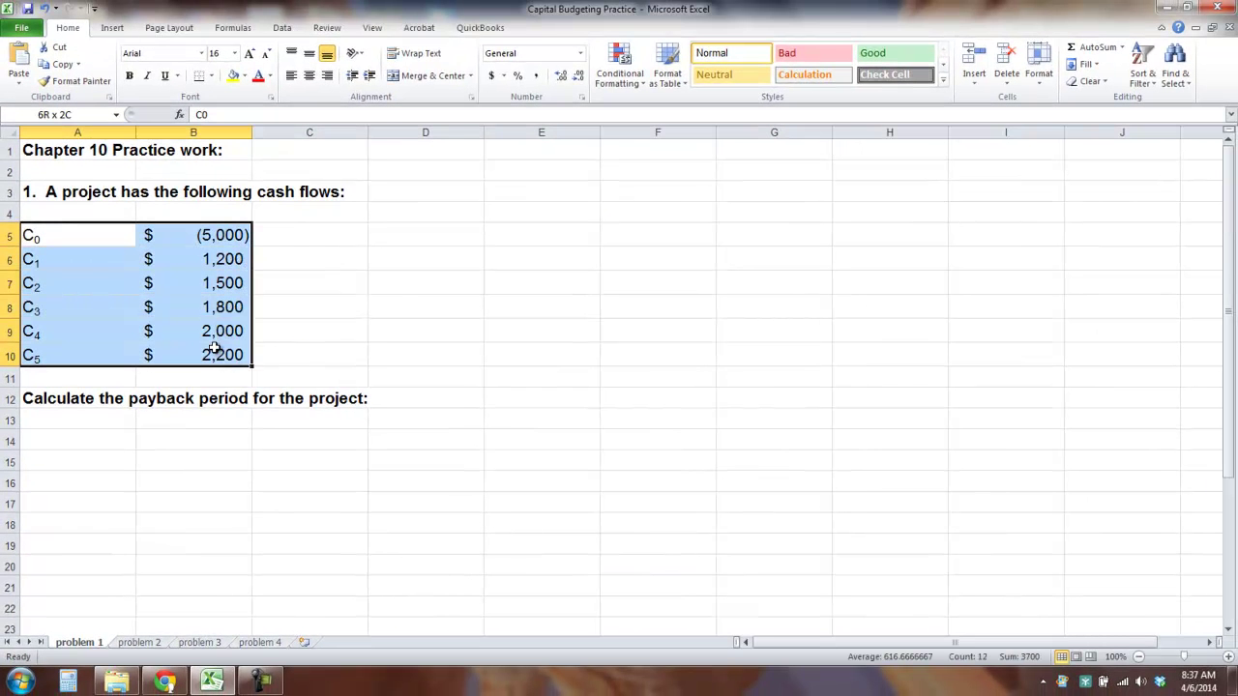
{"action": "right_click", "coordinate": [219, 354]}
{"action": "left_click", "coordinate": [253, 374]}
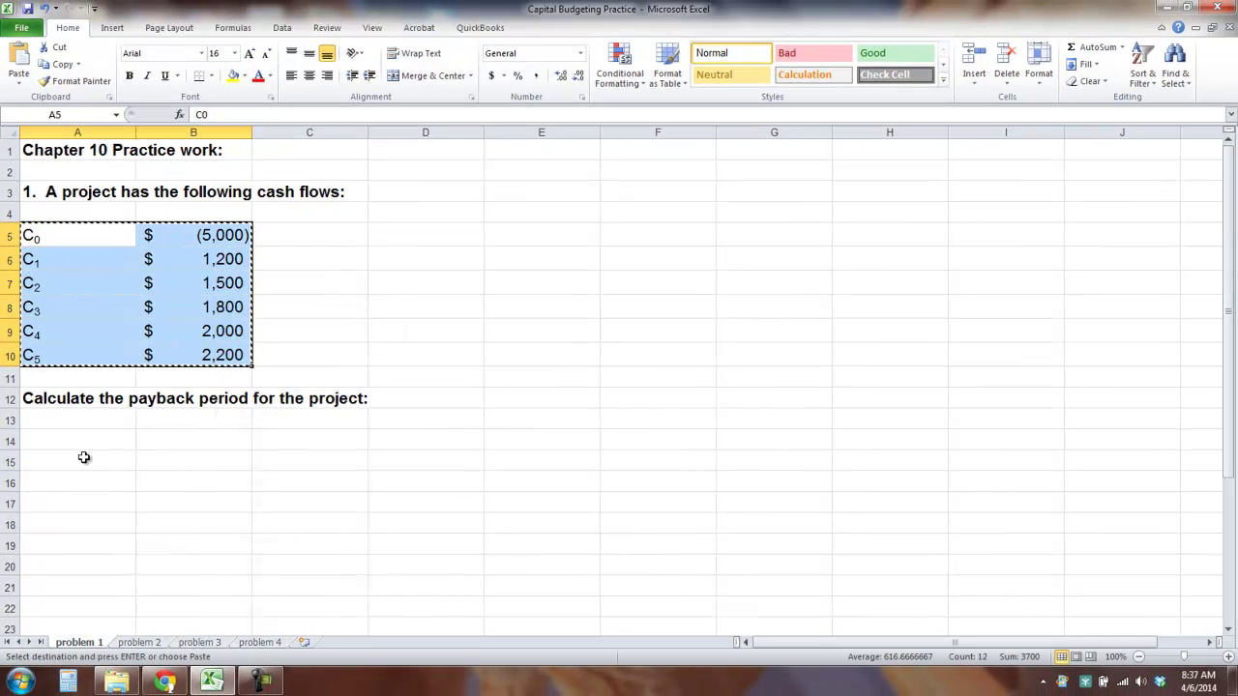
{"action": "left_click", "coordinate": [73, 460]}
{"action": "right_click", "coordinate": [74, 459]}
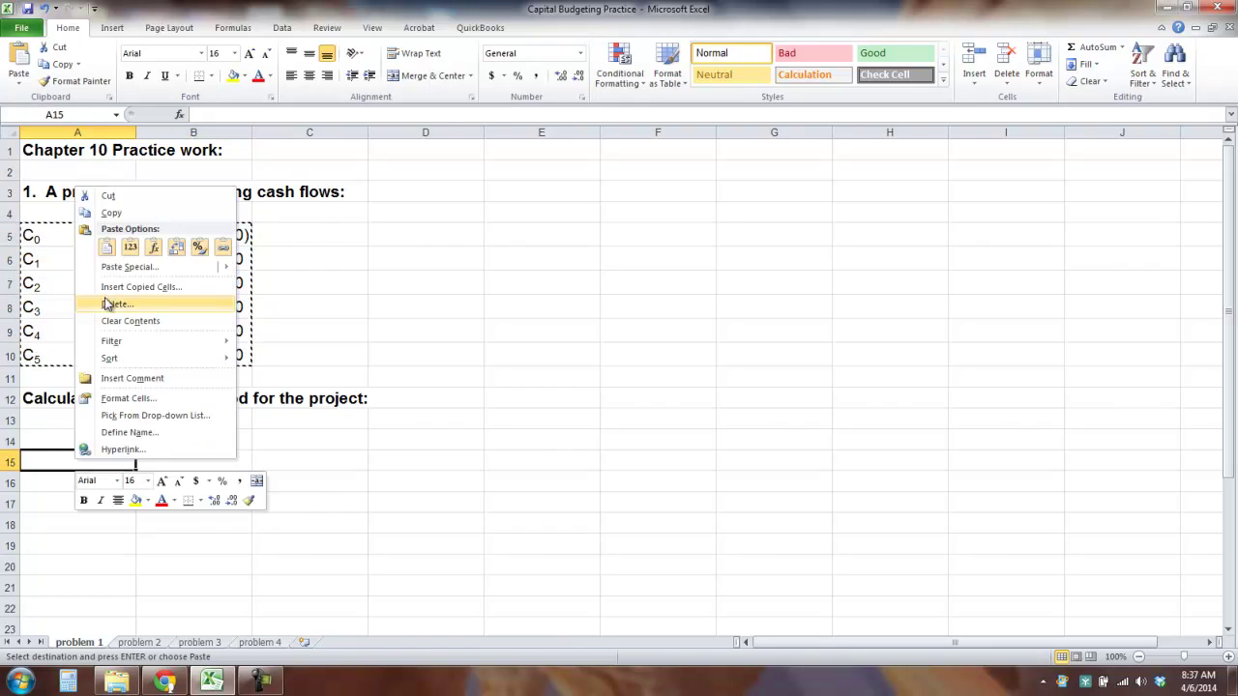
{"action": "left_click", "coordinate": [107, 248]}
Enter the heading Years in A14 above the copied cash flow labels and make it bold
{"action": "left_click", "coordinate": [233, 440]}
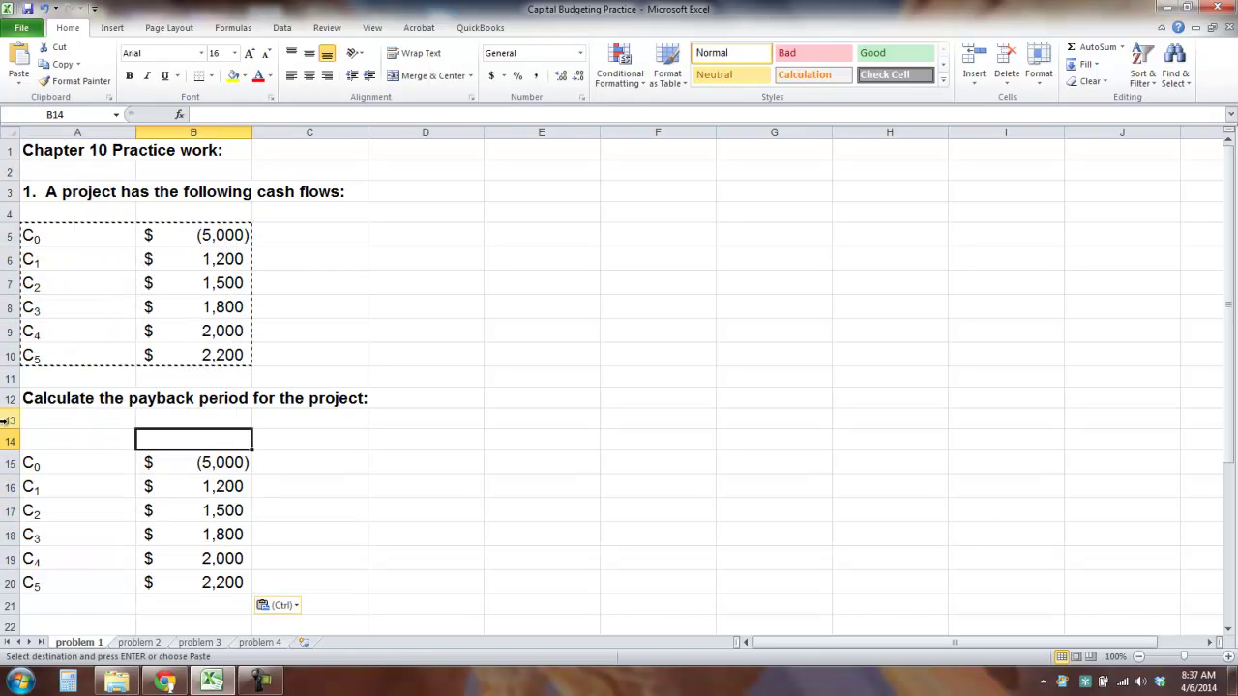
{"action": "left_click", "coordinate": [43, 442]}
{"action": "type", "text": "Years"}
{"action": "key", "text": "Tab"}
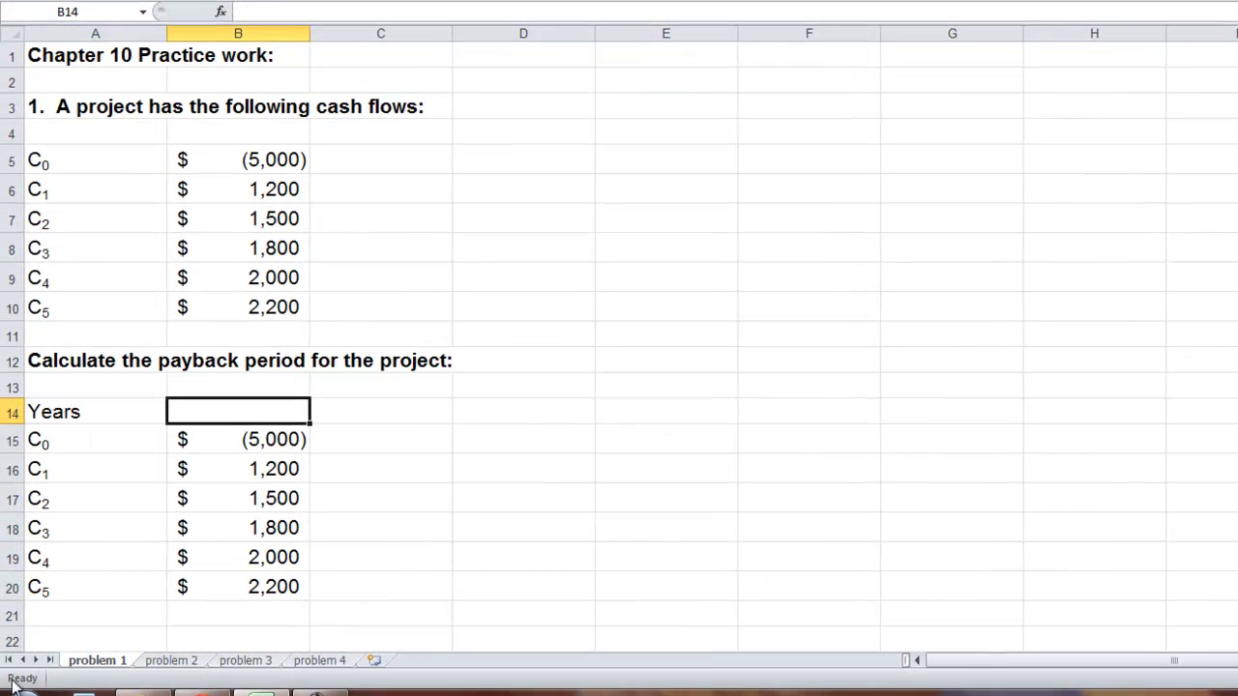
{"action": "key", "text": "shift+Tab"}
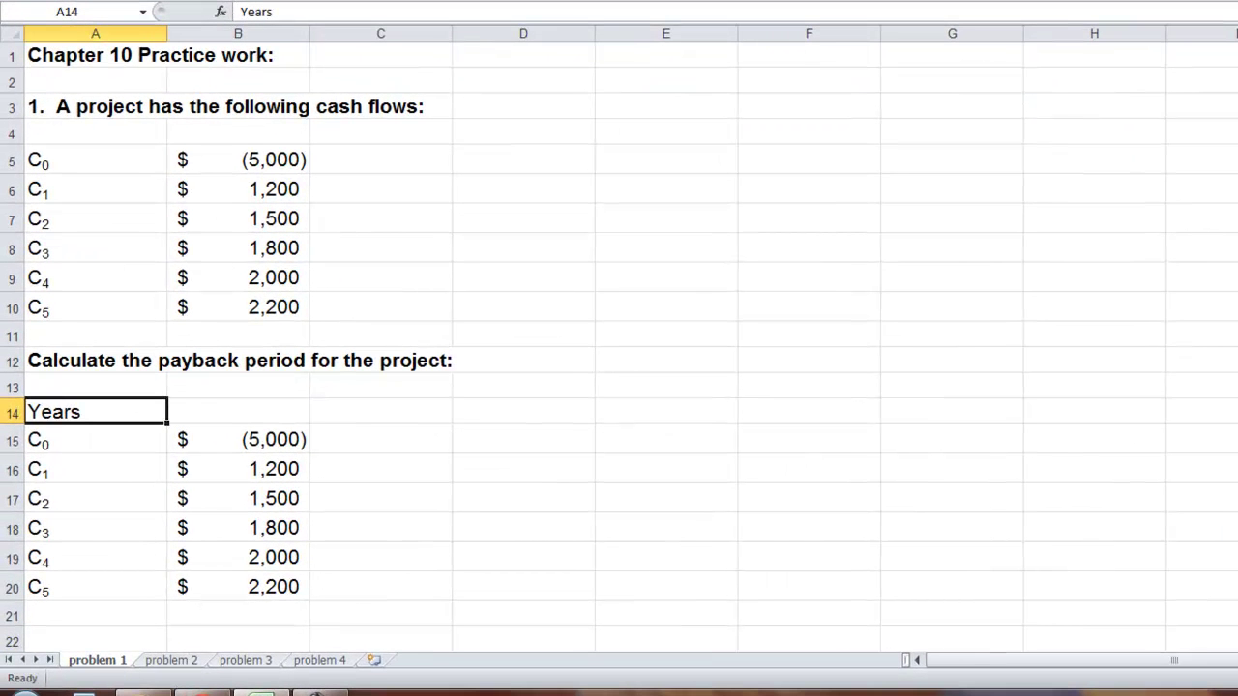
{"action": "key", "text": "ctrl+b"}
Enter the heading Cash Flow in B14 above the copied amounts and make it bold
{"action": "key", "text": "Tab"}
{"action": "type", "text": "Cash "}
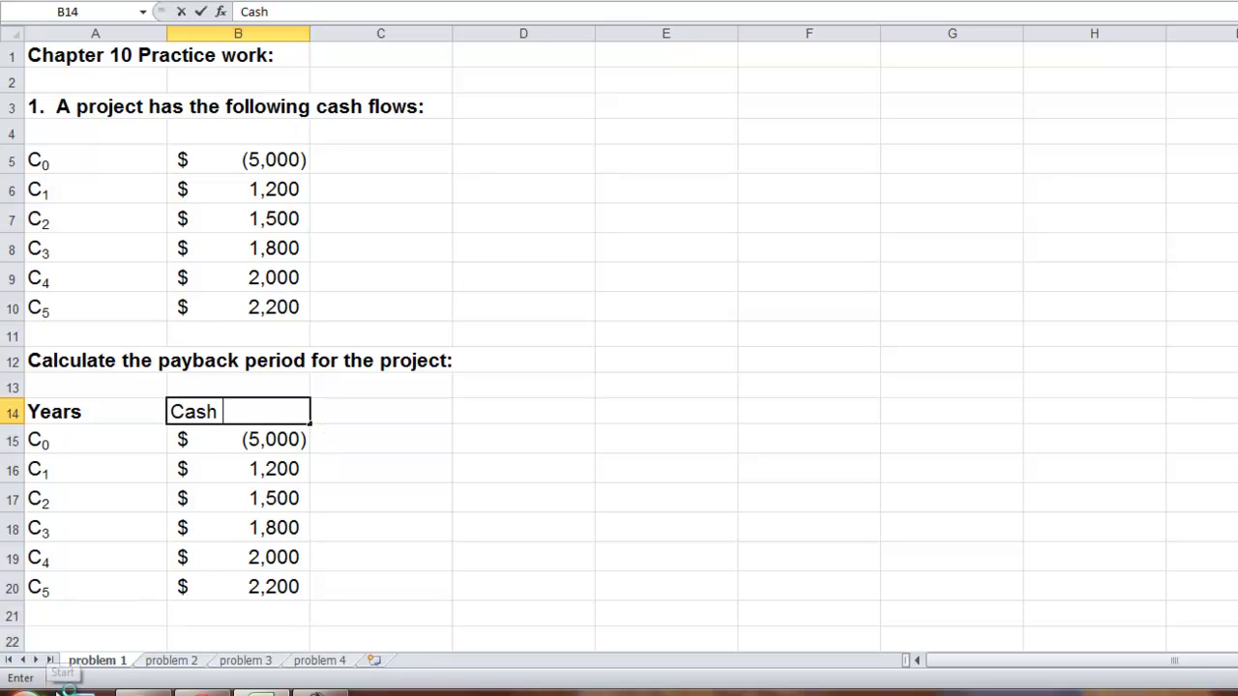
{"action": "type", "text": "Flow"}
{"action": "key", "text": "Tab"}
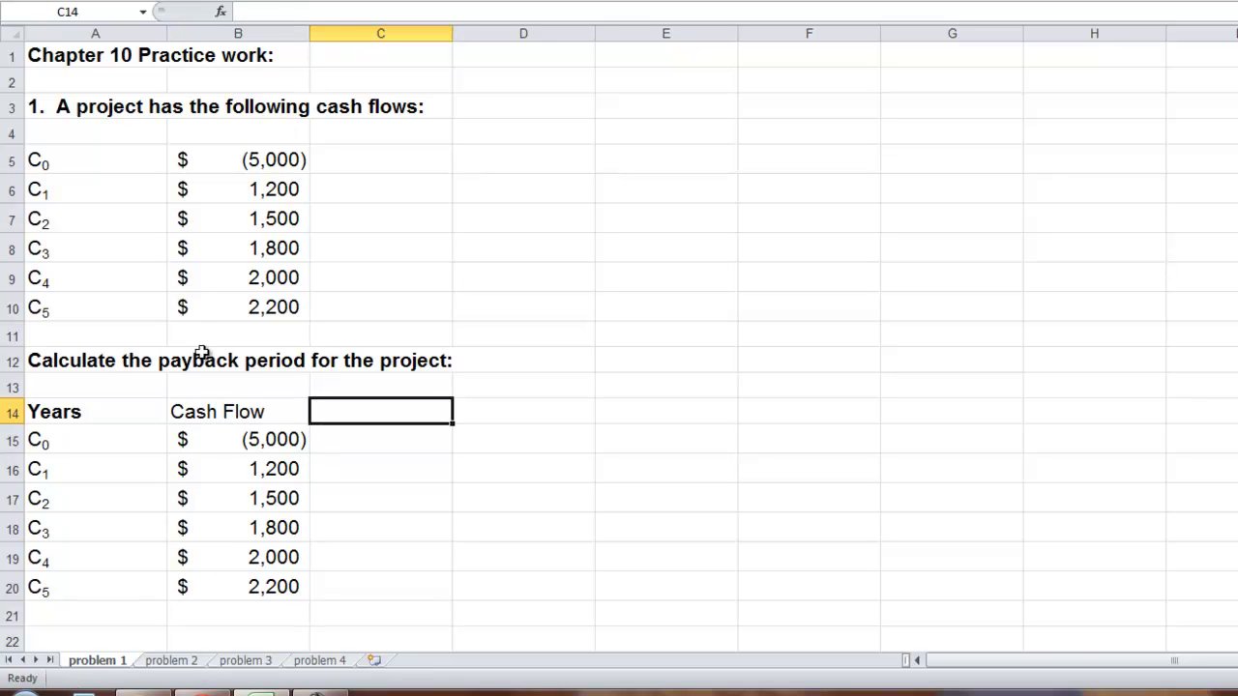
{"action": "left_click", "coordinate": [279, 414]}
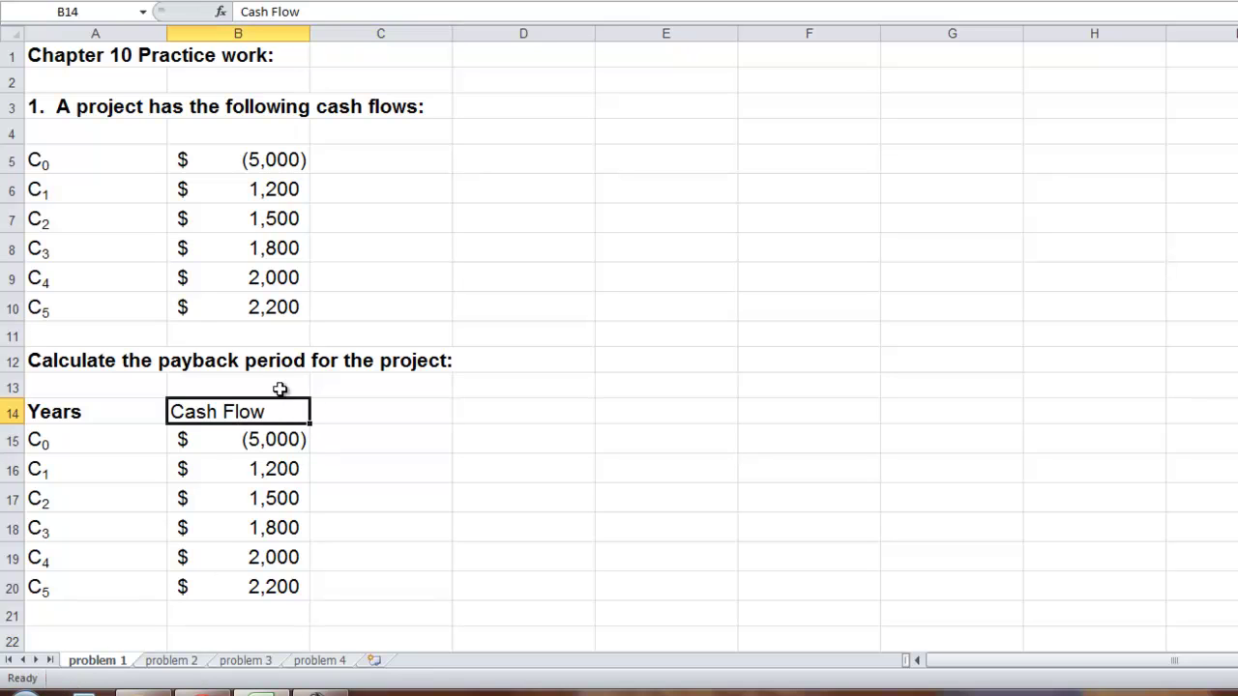
{"action": "key", "text": "ctrl+b"}
Add a bold Cum. Cash heading in C14 for the cumulative cash flow column
{"action": "left_click", "coordinate": [414, 412]}
{"action": "type", "text": "Cum. Cash"}
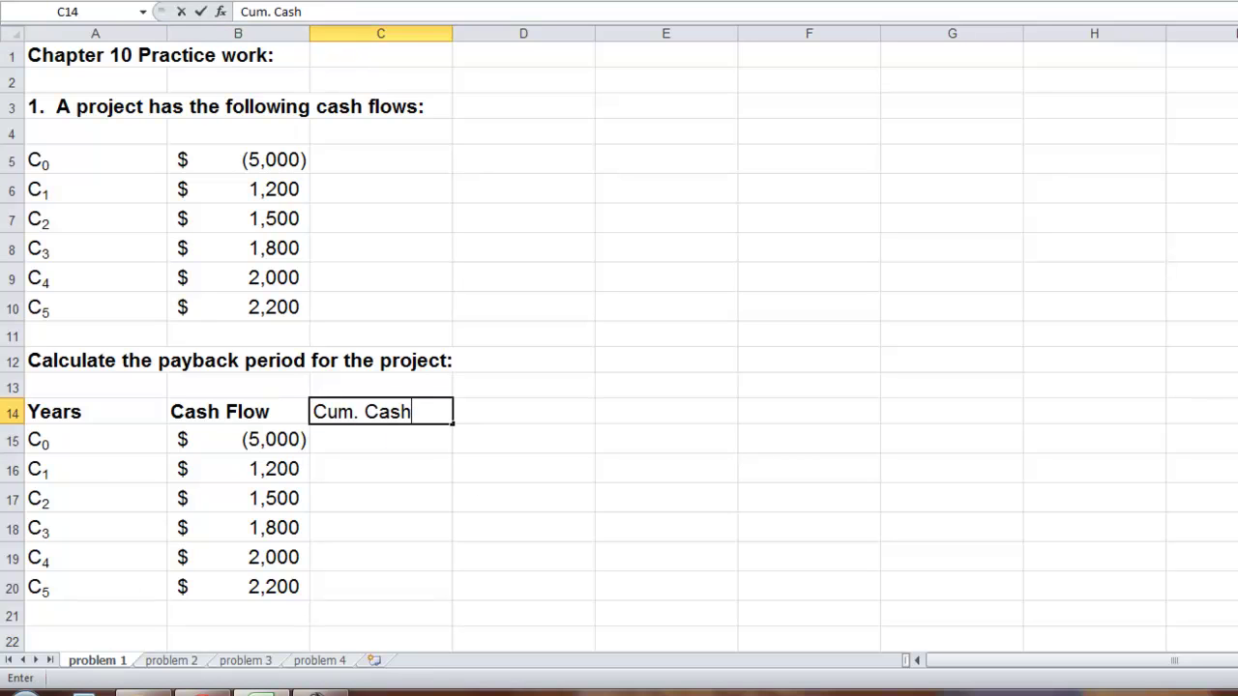
{"action": "left_click", "coordinate": [420, 438]}
{"action": "left_click", "coordinate": [406, 406]}
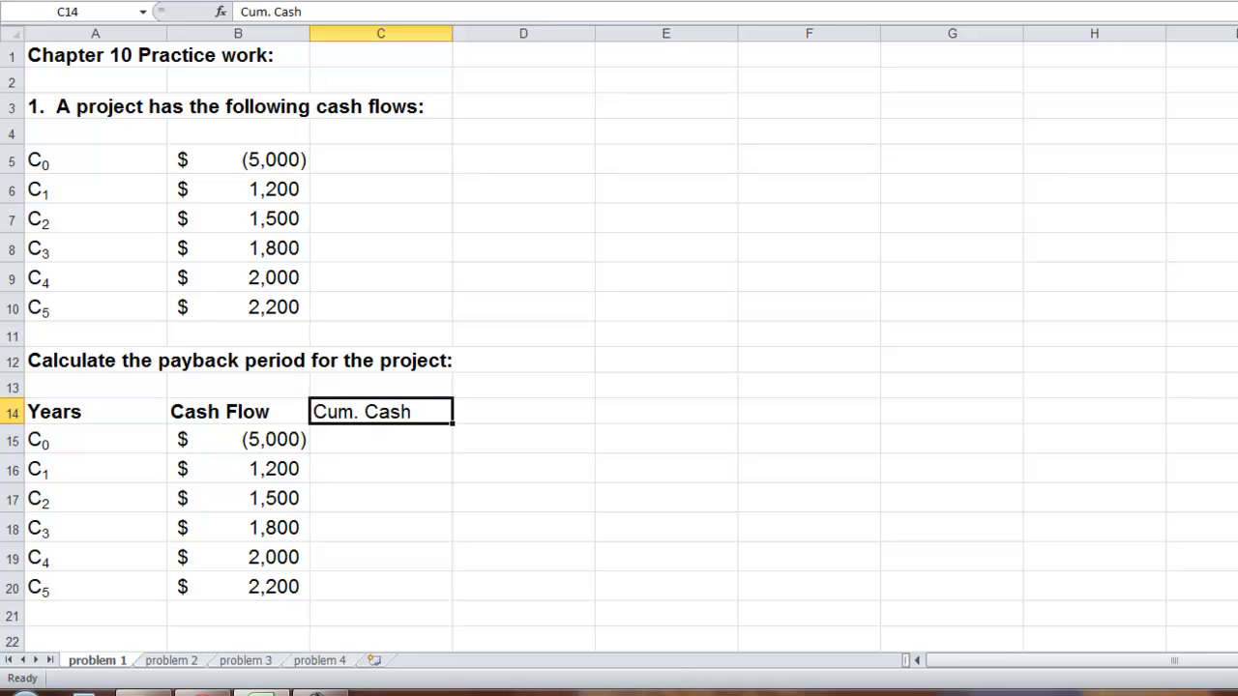
{"action": "key", "text": "ctrl+b"}
Start the cumulative cash column in C15 with the formula =B15 for the initial outlay
{"action": "left_click", "coordinate": [424, 437]}
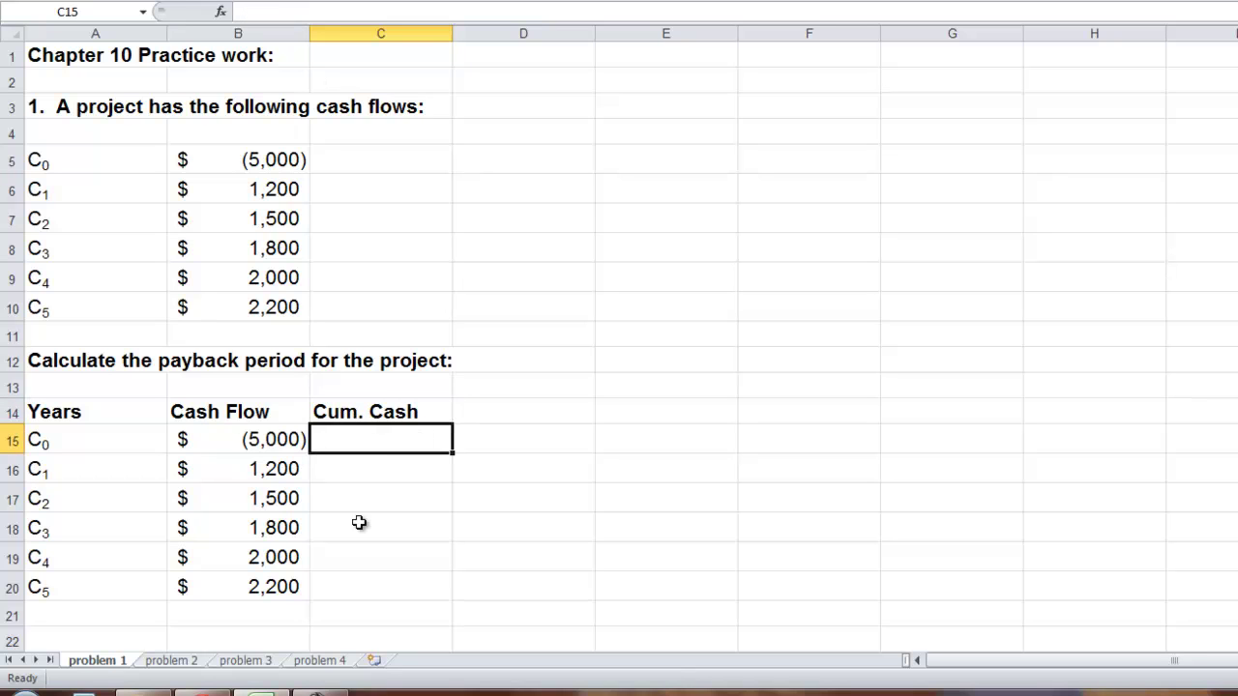
{"action": "type", "text": "="}
{"action": "left_click", "coordinate": [246, 440]}
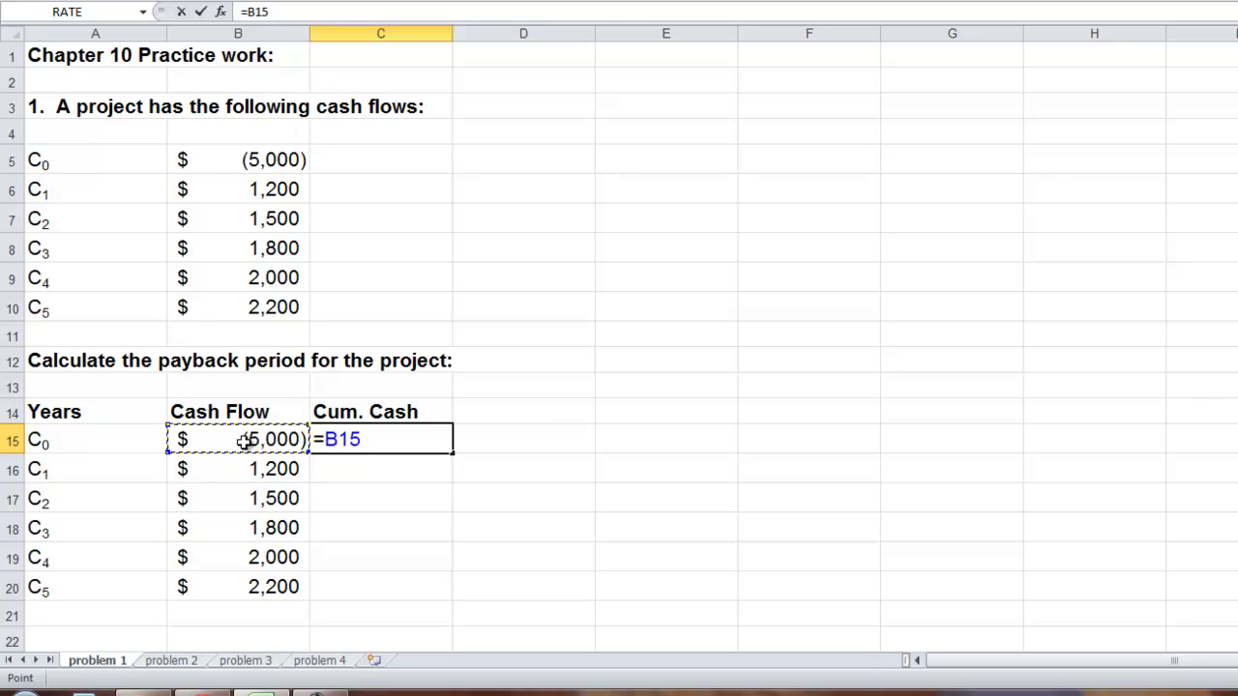
{"action": "key", "text": "Return"}
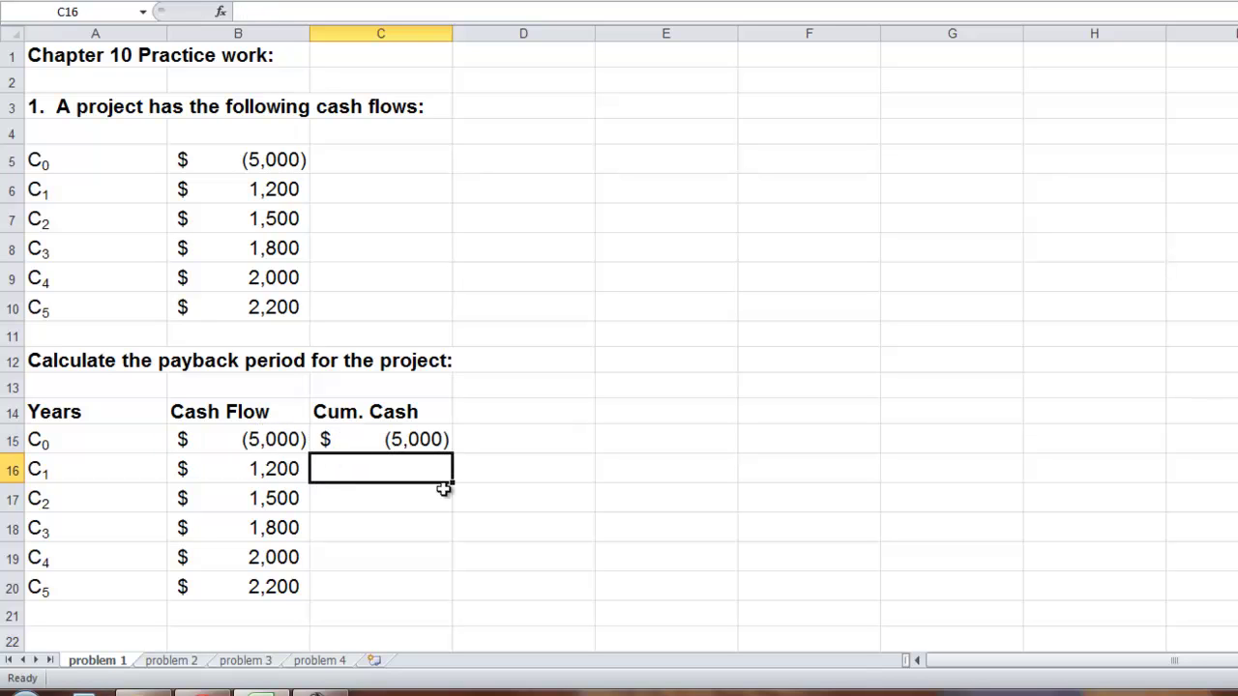
Calculate the year 1 cumulative cash flow in C16 with the formula =C15+B16
{"action": "left_click", "coordinate": [443, 490]}
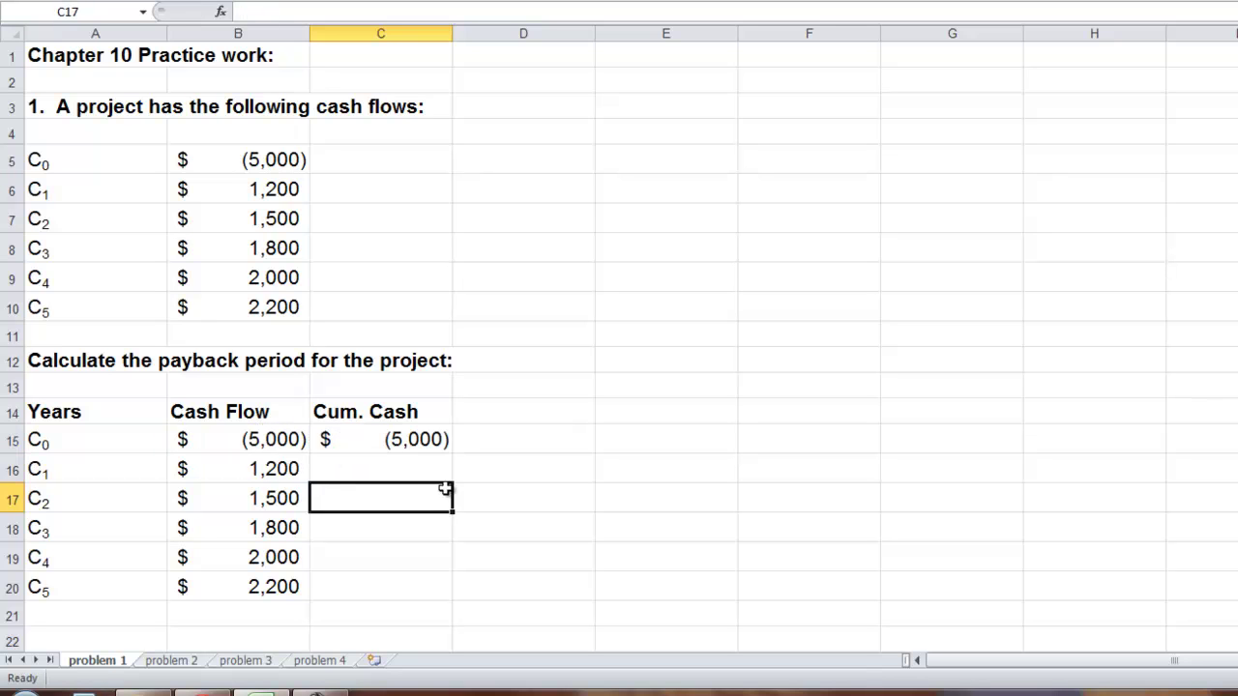
{"action": "left_click", "coordinate": [398, 461]}
{"action": "type", "text": "="}
{"action": "left_click", "coordinate": [424, 440]}
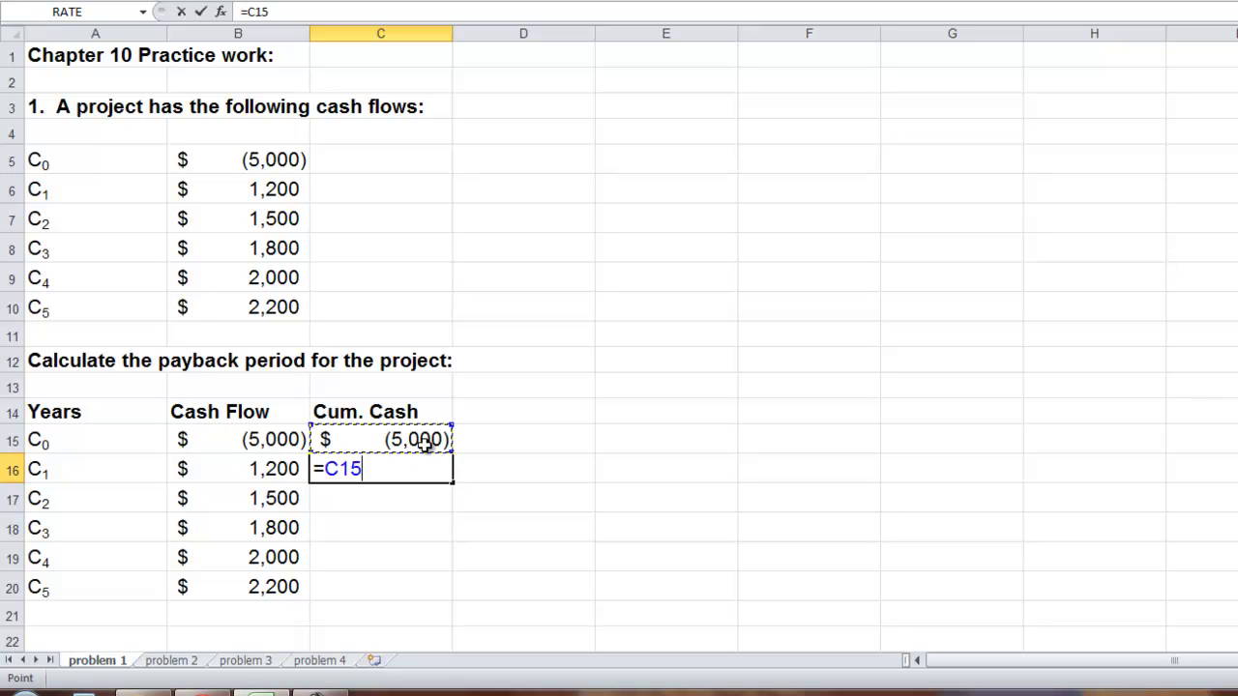
{"action": "type", "text": "+"}
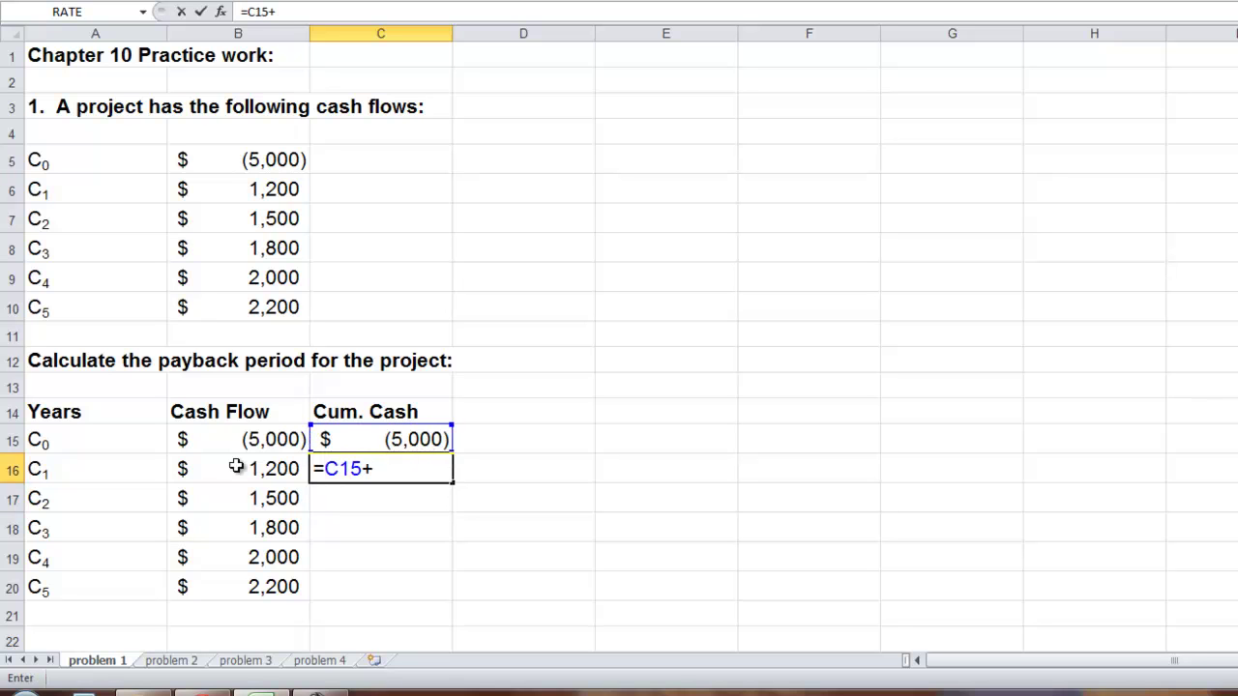
{"action": "left_click", "coordinate": [236, 467]}
{"action": "key", "text": "Return"}
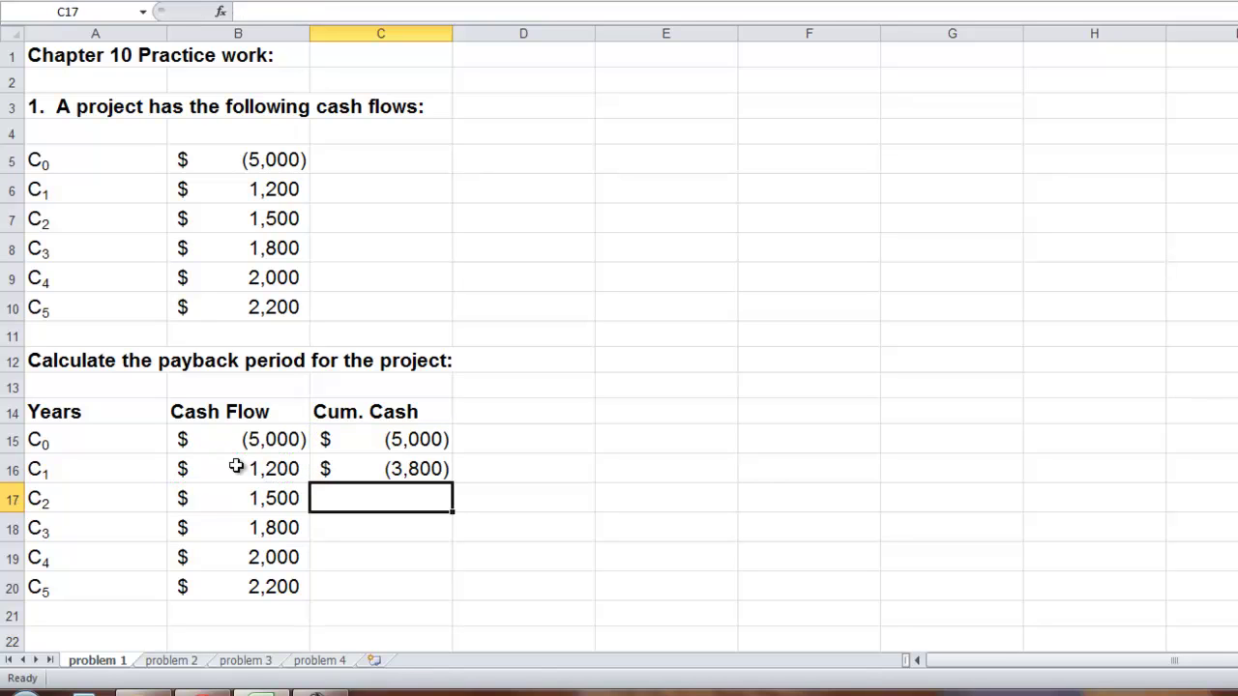
Calculate the year 2 cumulative cash flow in C17 with the formula =C16+B17
{"action": "type", "text": "="}
{"action": "left_click", "coordinate": [419, 467]}
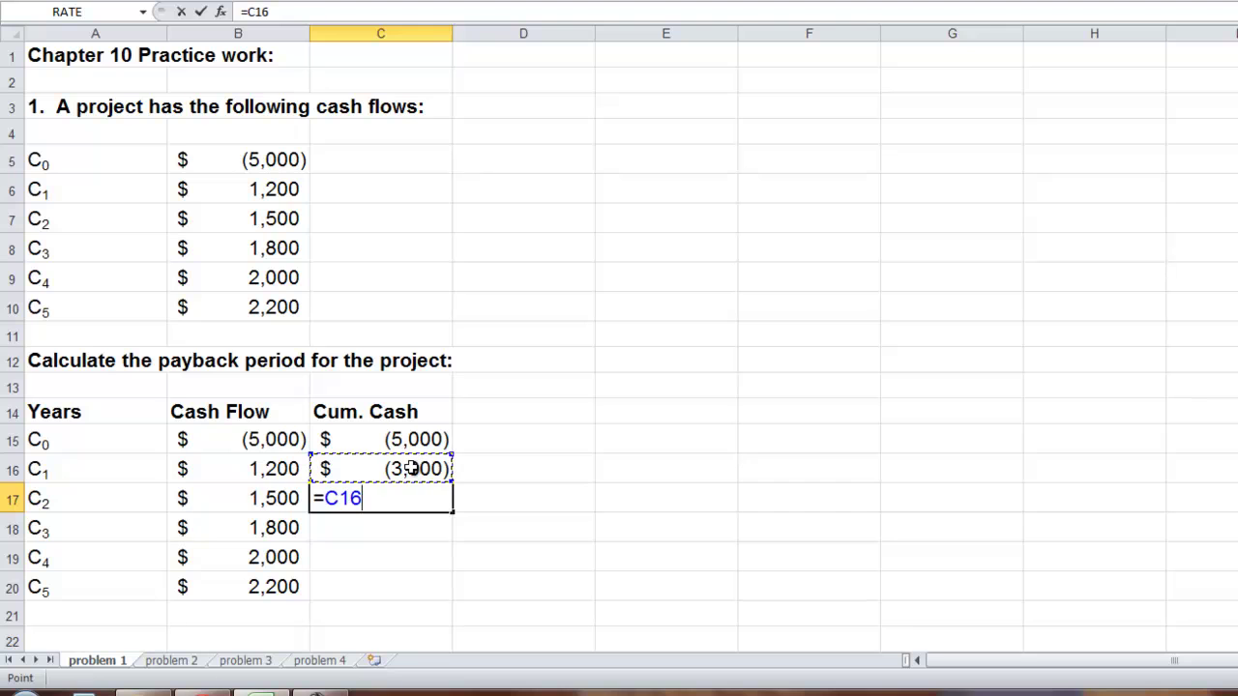
{"action": "type", "text": "+"}
{"action": "left_click", "coordinate": [259, 498]}
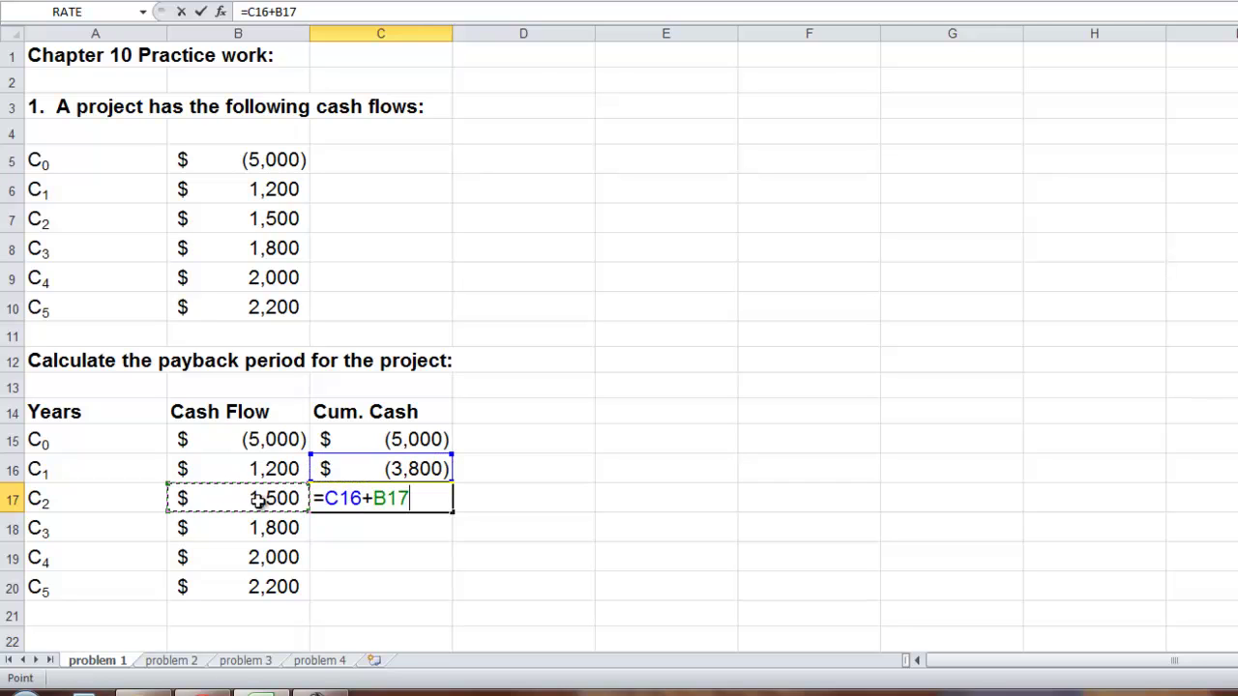
{"action": "key", "text": "Return"}
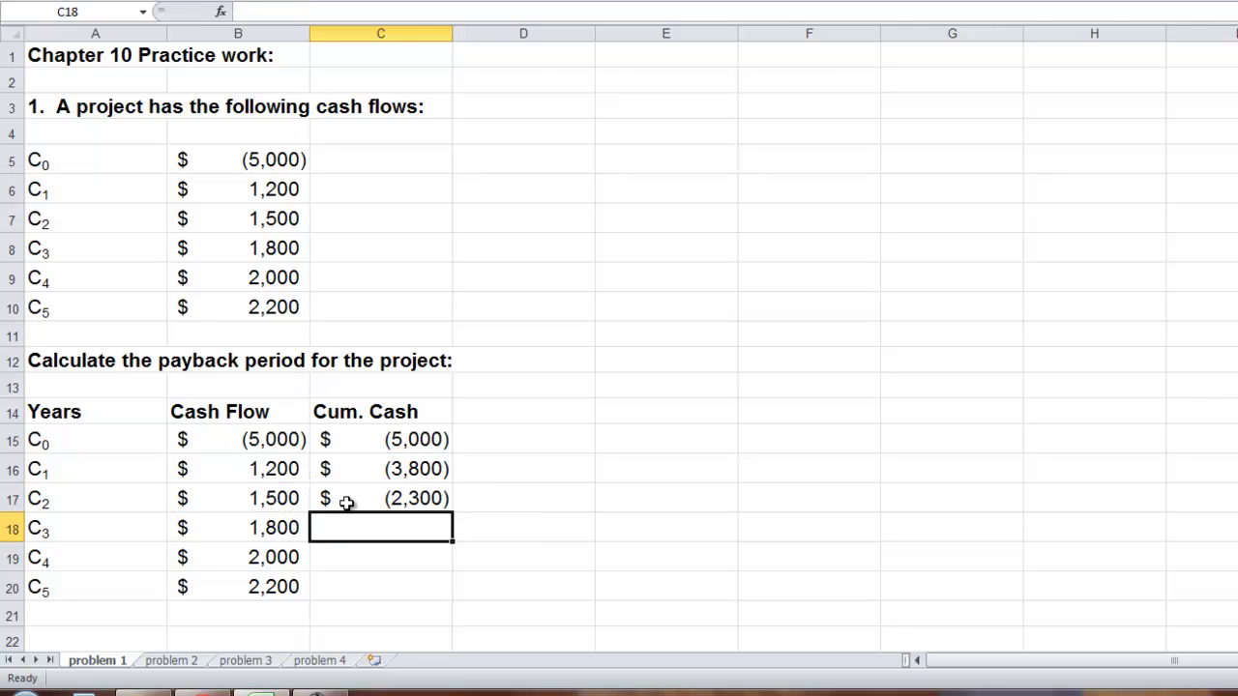
Calculate the year 3 cumulative cash flow in C18 with the formula =C17+B18
{"action": "type", "text": "="}
{"action": "left_click", "coordinate": [410, 491]}
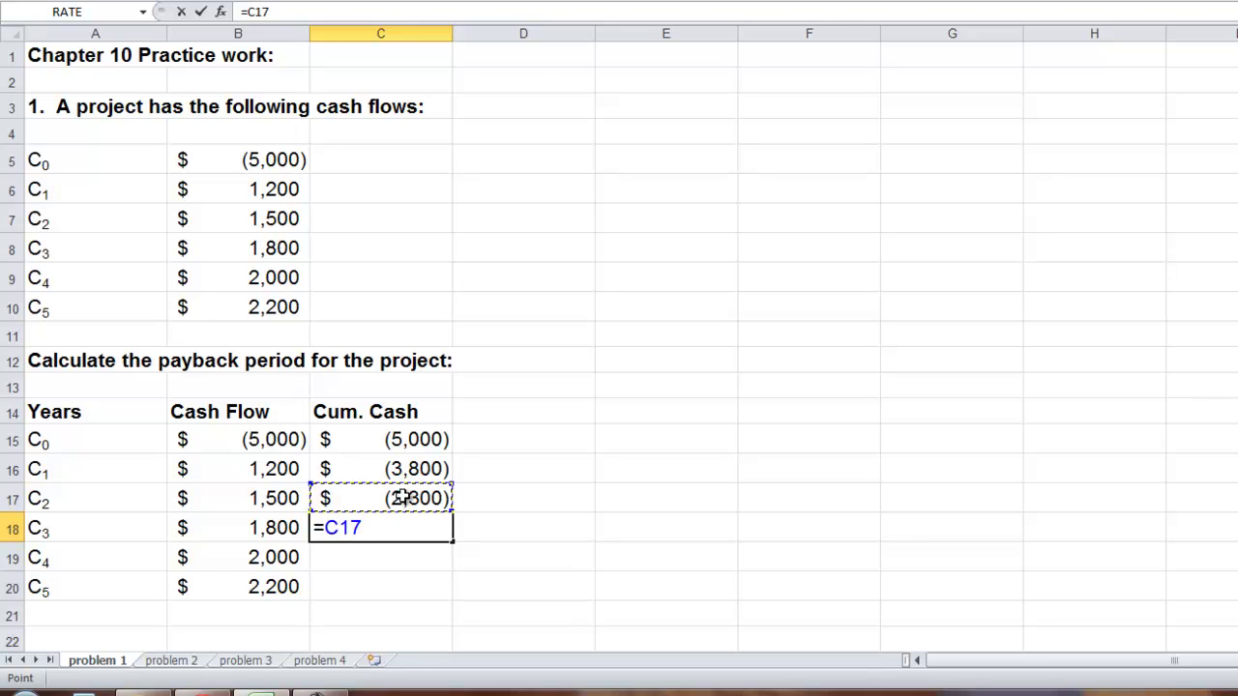
{"action": "type", "text": "+"}
{"action": "left_click", "coordinate": [288, 527]}
{"action": "key", "text": "Return"}
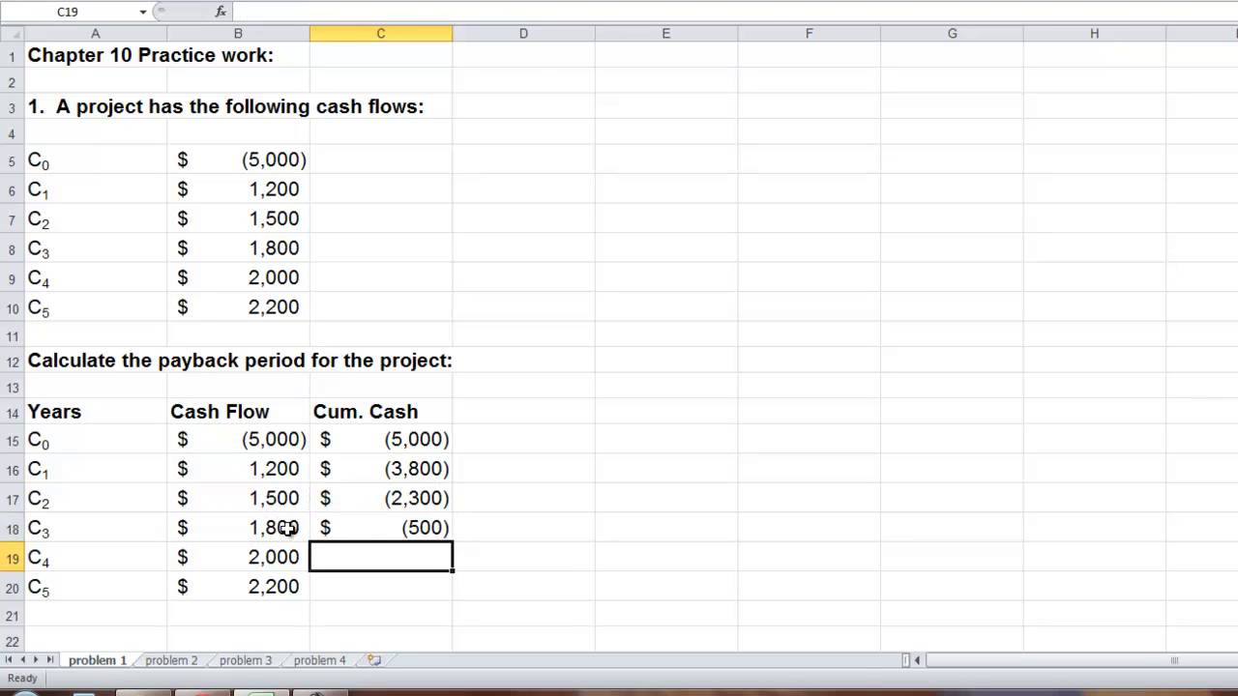
{"action": "left_click", "coordinate": [407, 523]}
{"action": "type", "text": "="}
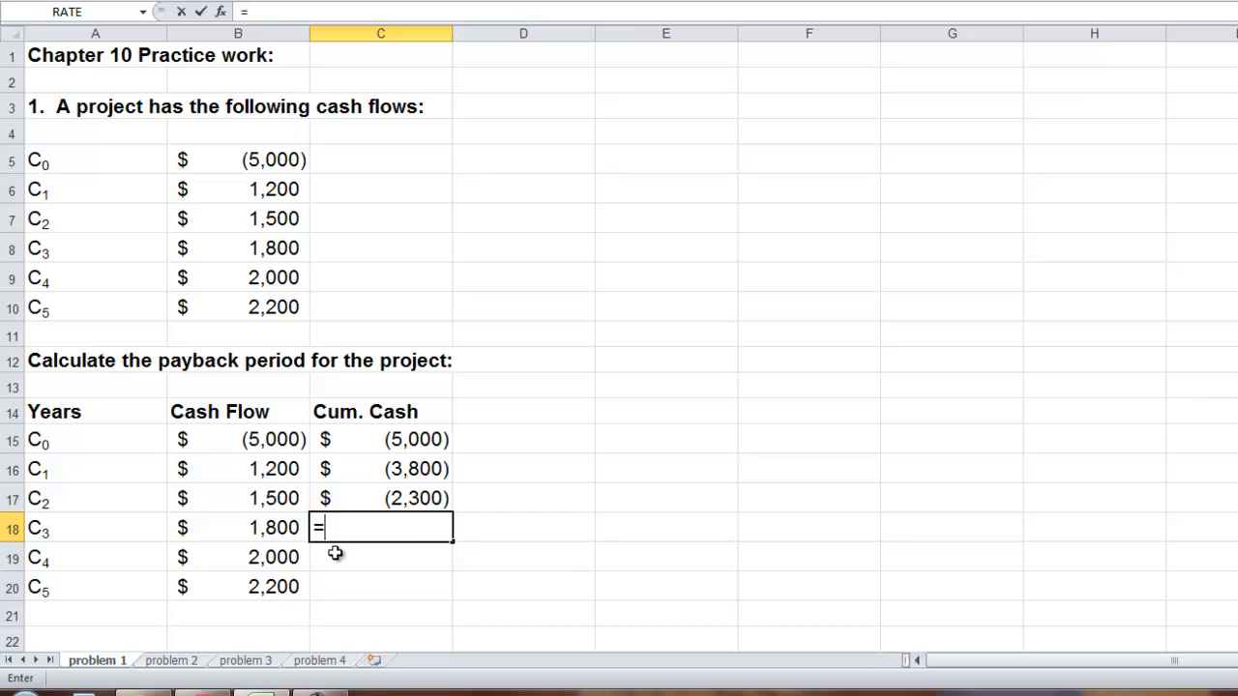
{"action": "key", "text": "ctrl+z"}
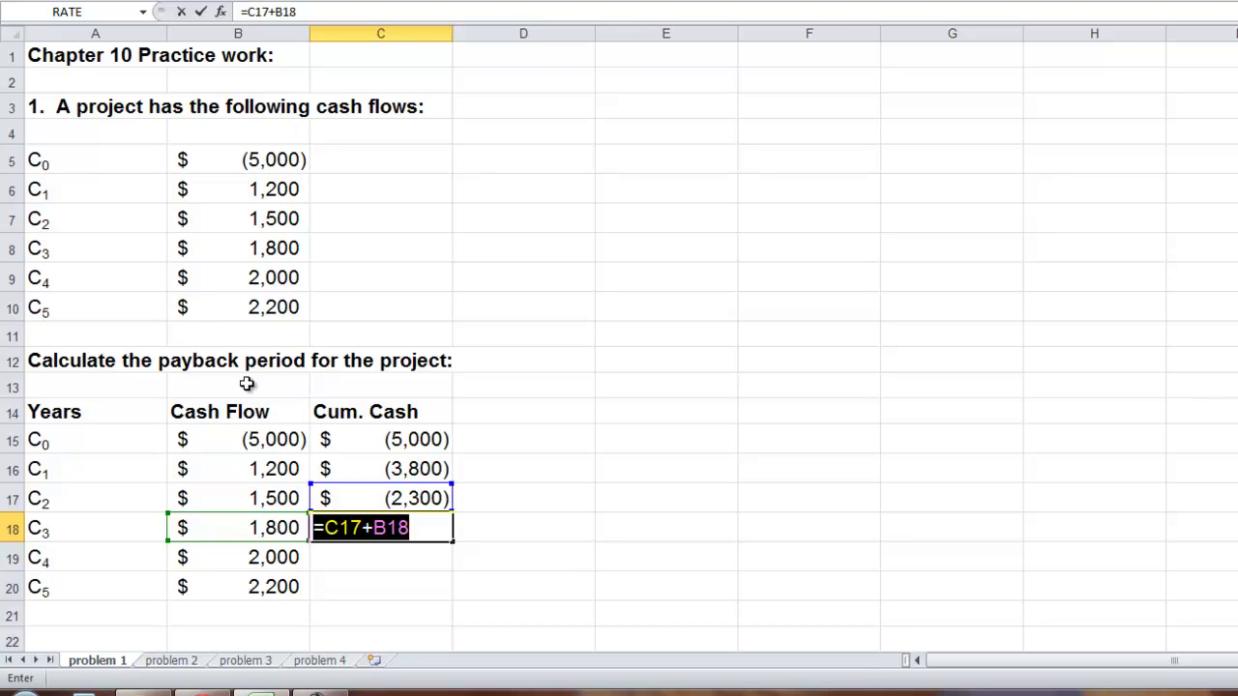
{"action": "key", "text": "Return"}
Calculate the year 4 cumulative cash flow in C19 with the formula =C18+B19
{"action": "type", "text": "="}
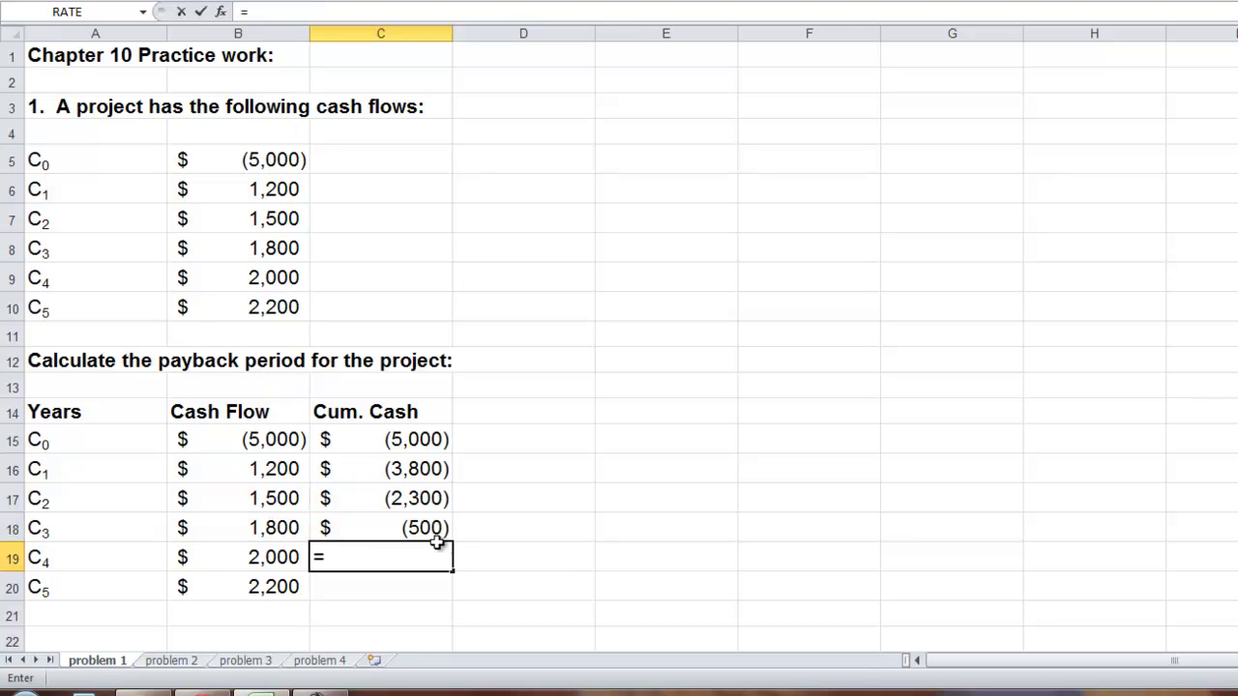
{"action": "left_click", "coordinate": [423, 527]}
{"action": "type", "text": "+"}
{"action": "left_click", "coordinate": [276, 558]}
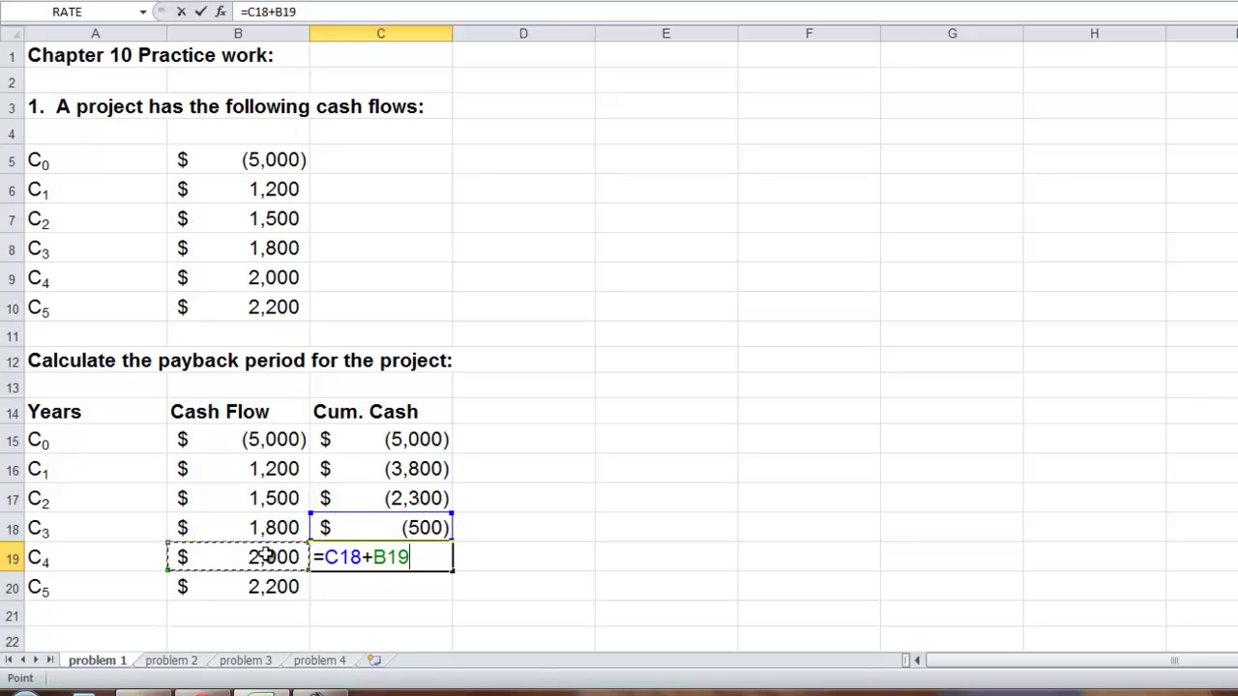
{"action": "key", "text": "Return"}
{"action": "left_click", "coordinate": [474, 553]}
{"action": "left_click", "coordinate": [400, 557]}
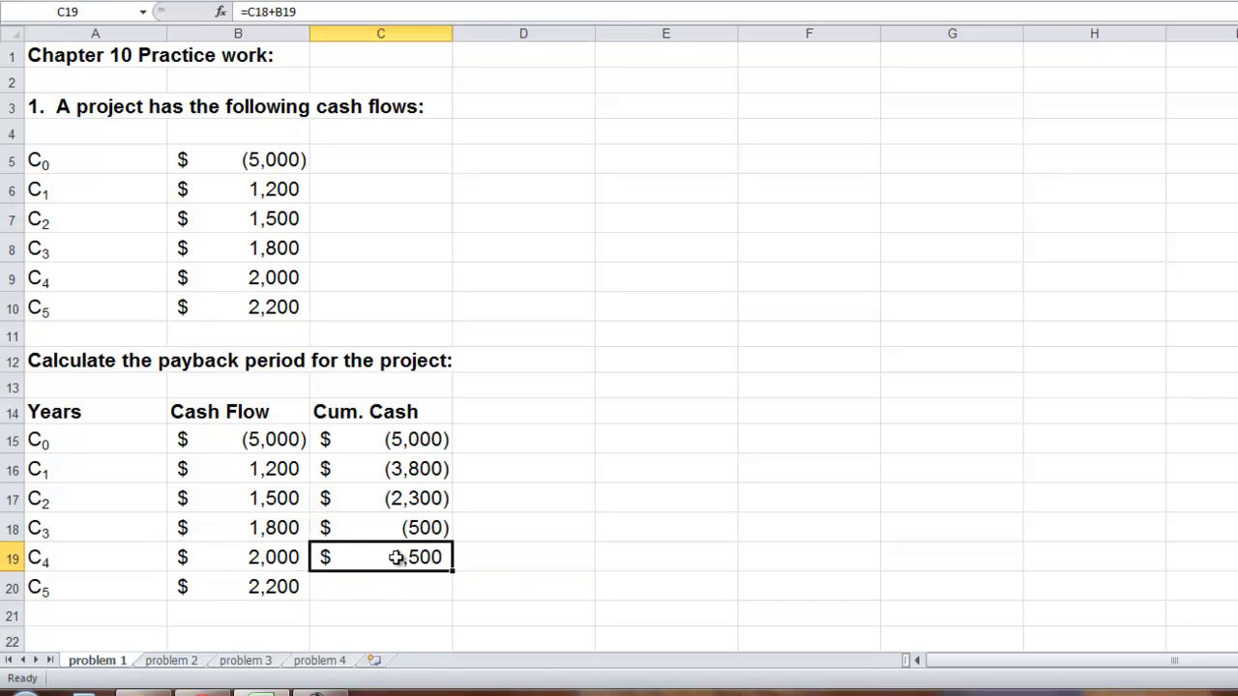
Add a bold "Pay Back" column header in D14 beside the cumulative cash header
{"action": "left_click", "coordinate": [355, 534]}
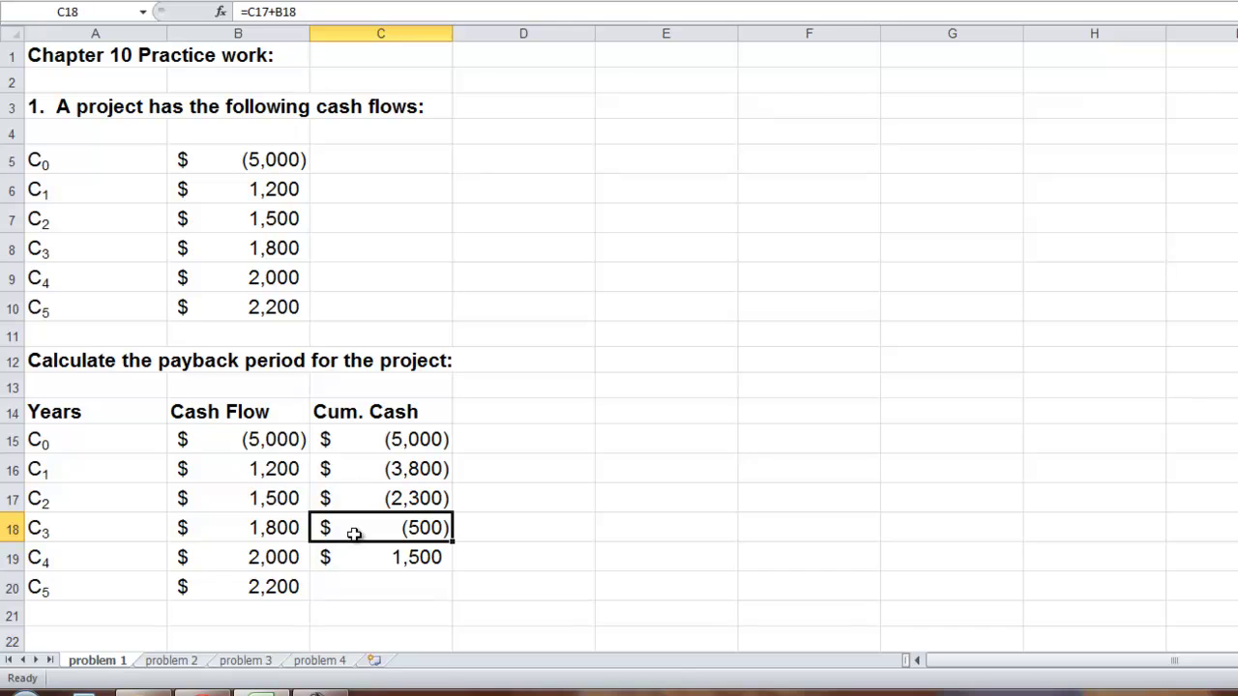
{"action": "left_click", "coordinate": [355, 553]}
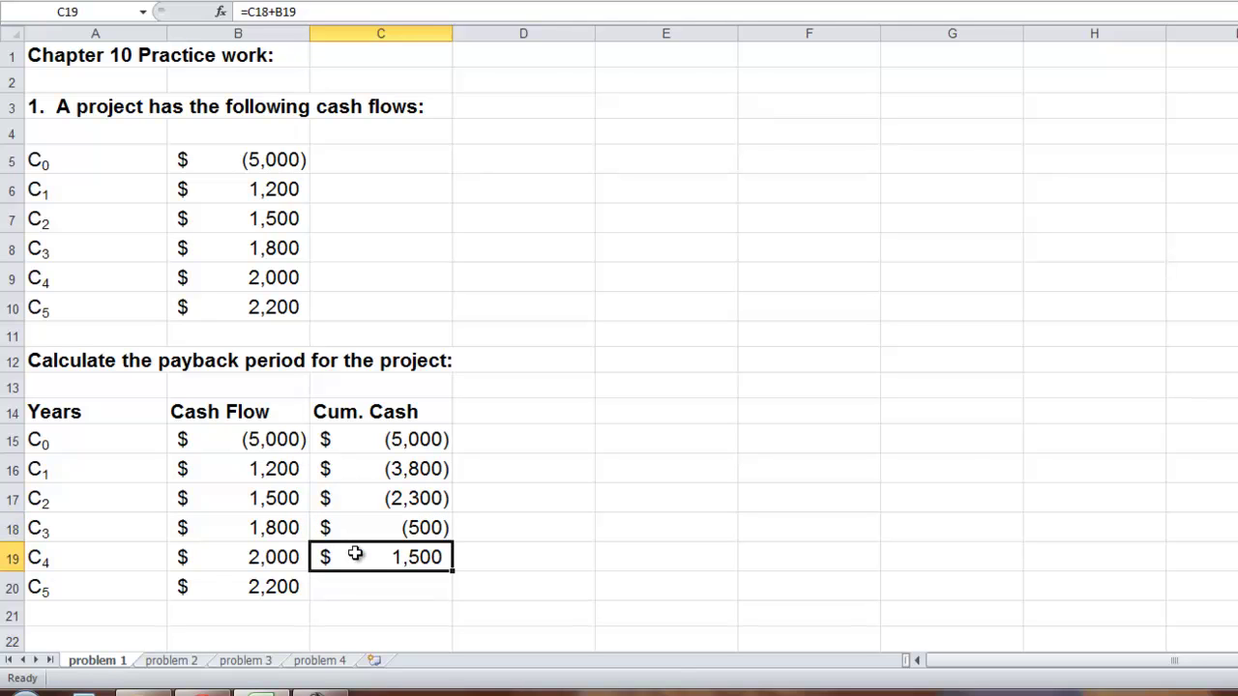
{"action": "left_click", "coordinate": [483, 556]}
{"action": "left_click", "coordinate": [511, 411]}
{"action": "type", "text": "Pay Back"}
{"action": "key", "text": "Tab"}
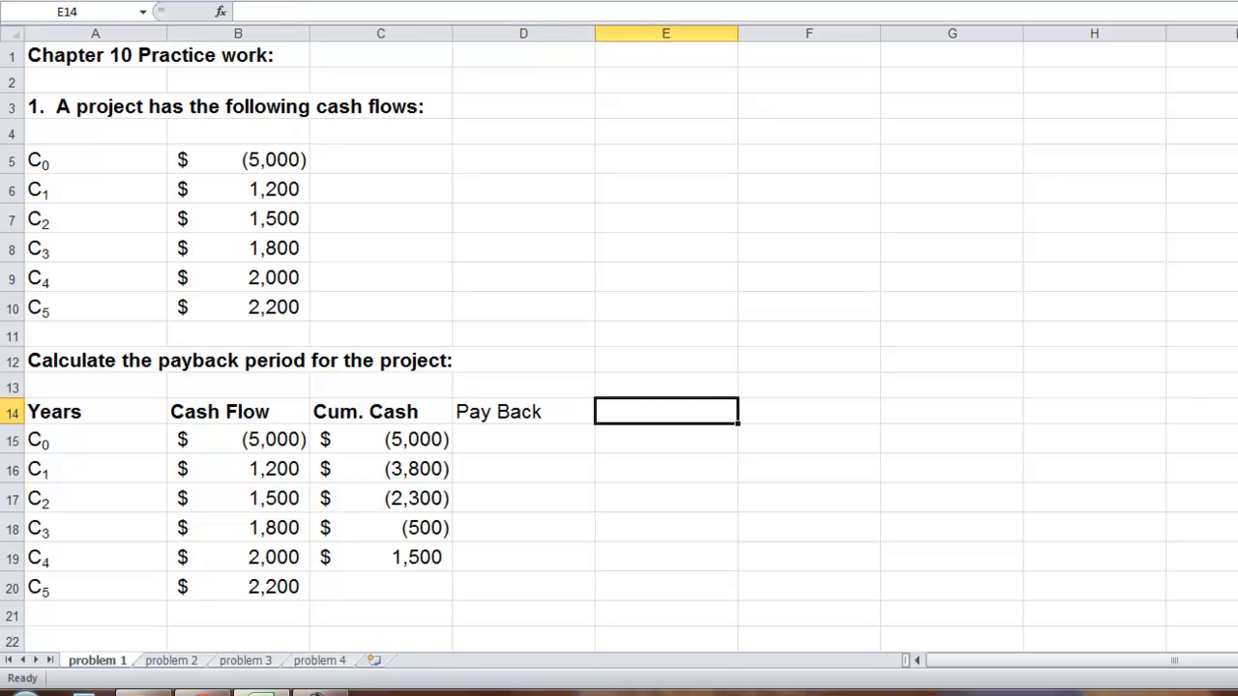
{"action": "left_click", "coordinate": [530, 410]}
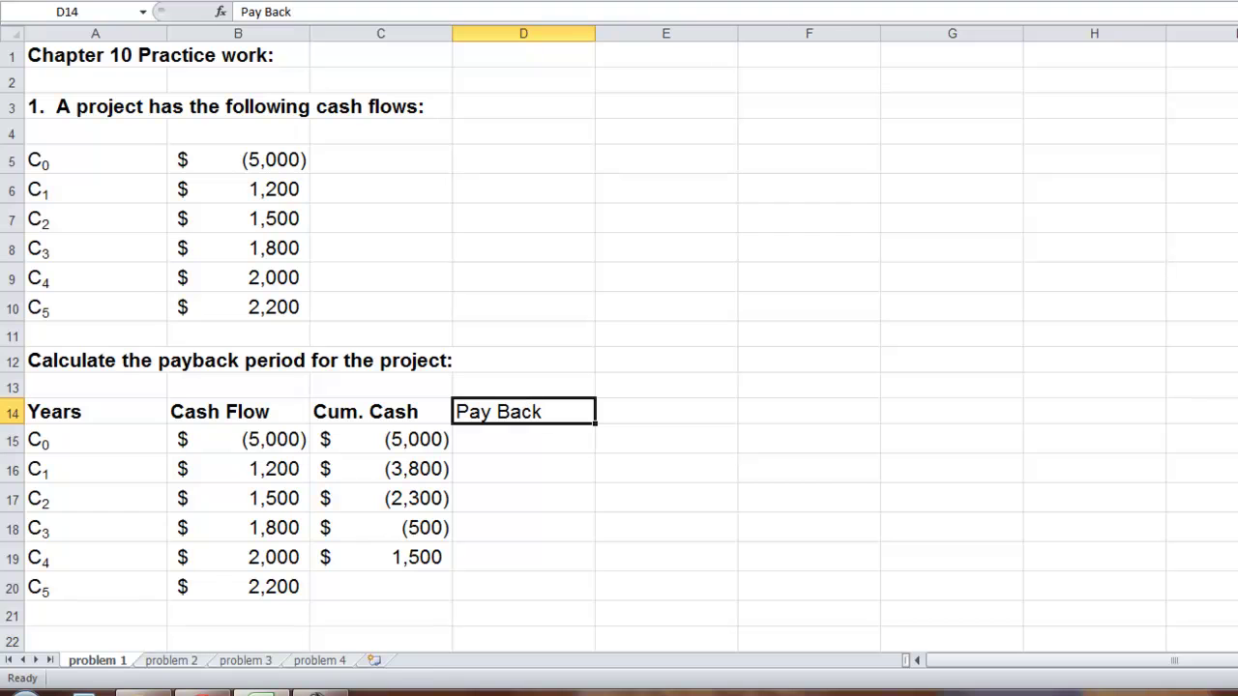
{"action": "key", "text": "ctrl+b"}
Enter 1 in D16, D17 and D18 as full payback years 1 to 3, and begin a formula in D19
{"action": "left_click", "coordinate": [530, 432]}
{"action": "left_click", "coordinate": [532, 476]}
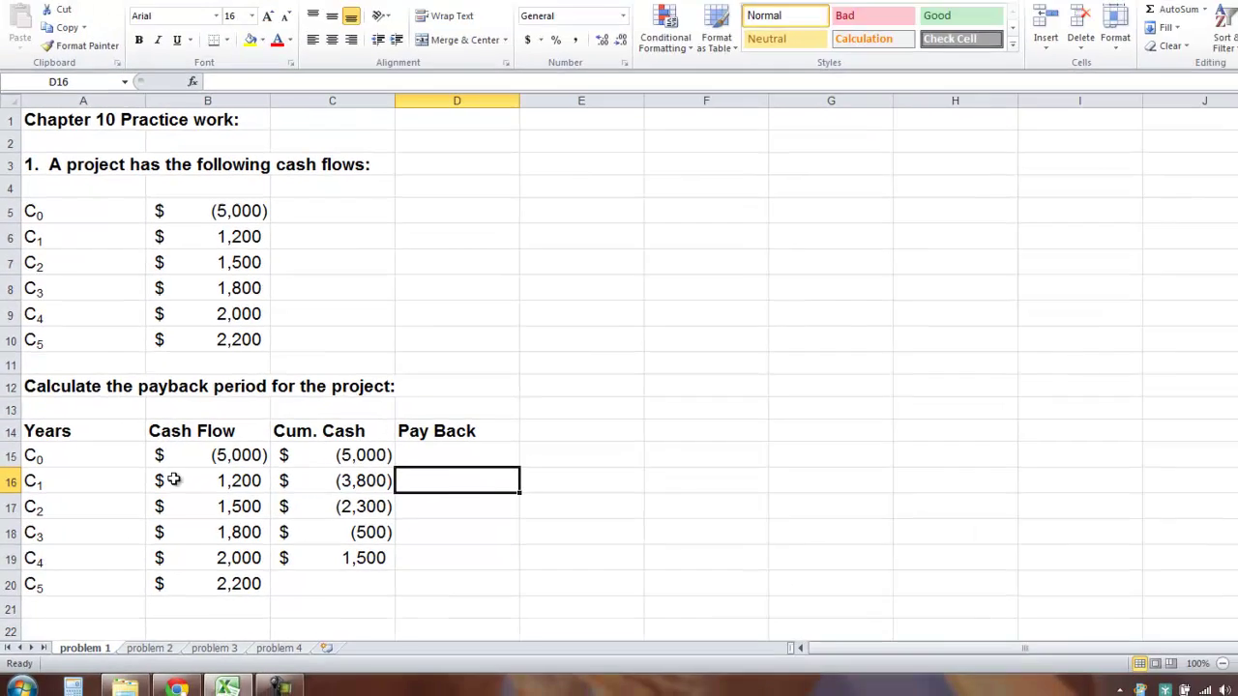
{"action": "left_click", "coordinate": [233, 470]}
{"action": "left_click", "coordinate": [358, 489]}
{"action": "left_click", "coordinate": [441, 493]}
{"action": "type", "text": "1"}
{"action": "key", "text": "Return"}
{"action": "type", "text": "1"}
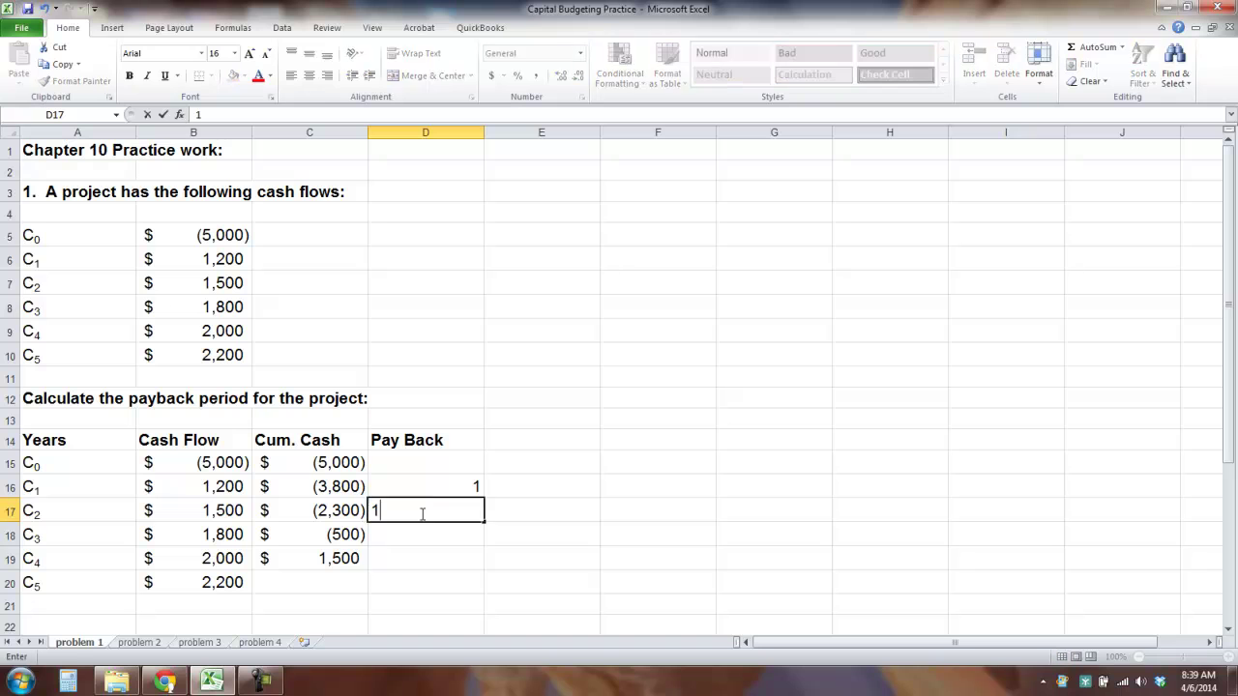
{"action": "key", "text": "Return"}
{"action": "type", "text": "1"}
{"action": "key", "text": "Return"}
{"action": "left_click", "coordinate": [437, 528]}
{"action": "left_click", "coordinate": [439, 552]}
{"action": "type", "text": "="}
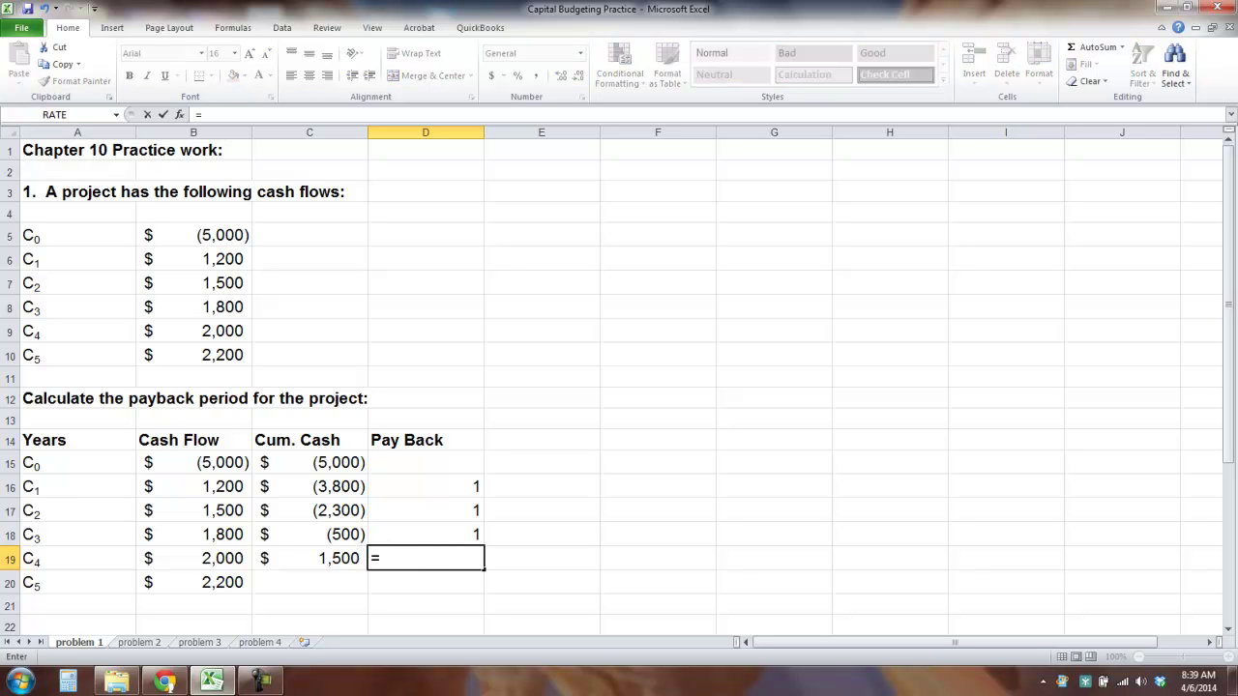
{"action": "type", "text": "-("}
{"action": "left_click", "coordinate": [337, 534]}
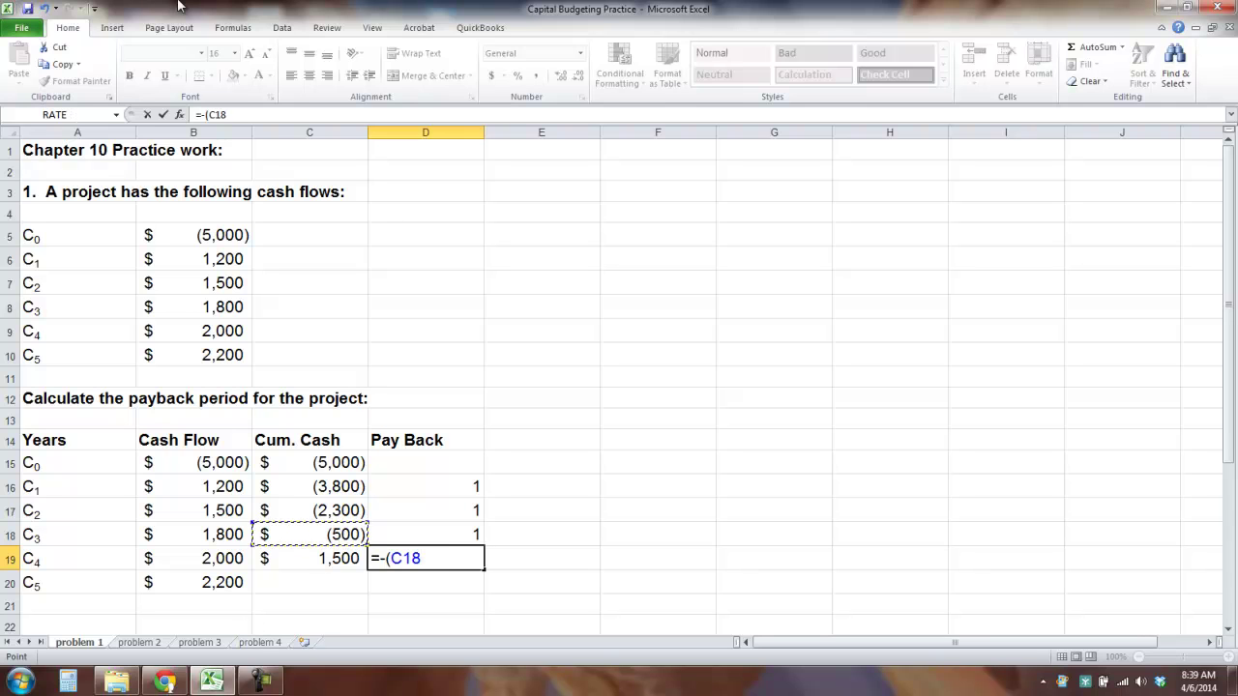
{"action": "type", "text": "/"}
{"action": "key", "text": "BackSpace"}
{"action": "key", "text": "BackSpace"}
{"action": "key", "text": "BackSpace"}
{"action": "key", "text": "BackSpace"}
{"action": "key", "text": "BackSpace"}
{"action": "key", "text": "BackSpace"}
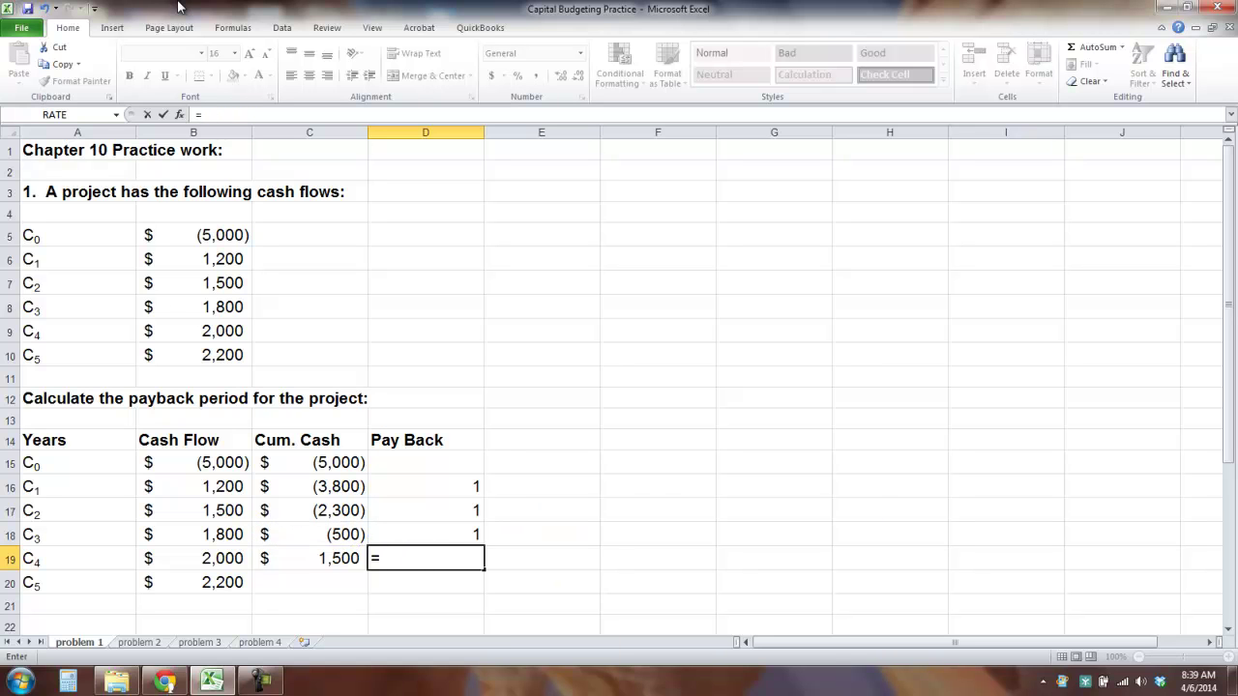
Calculate the partial payback year in D19 with =(-C18/B19), accepting the proposed closing parenthesis
{"action": "left_click", "coordinate": [341, 532]}
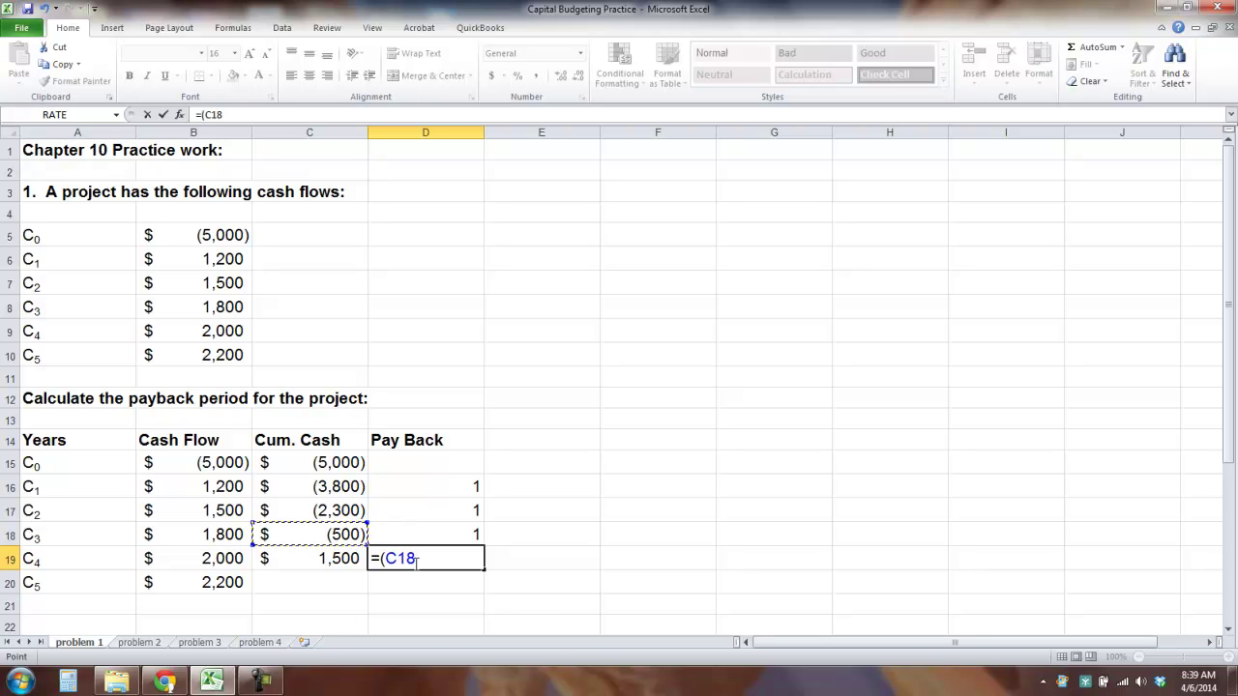
{"action": "left_click", "coordinate": [385, 558]}
{"action": "type", "text": "-C18"}
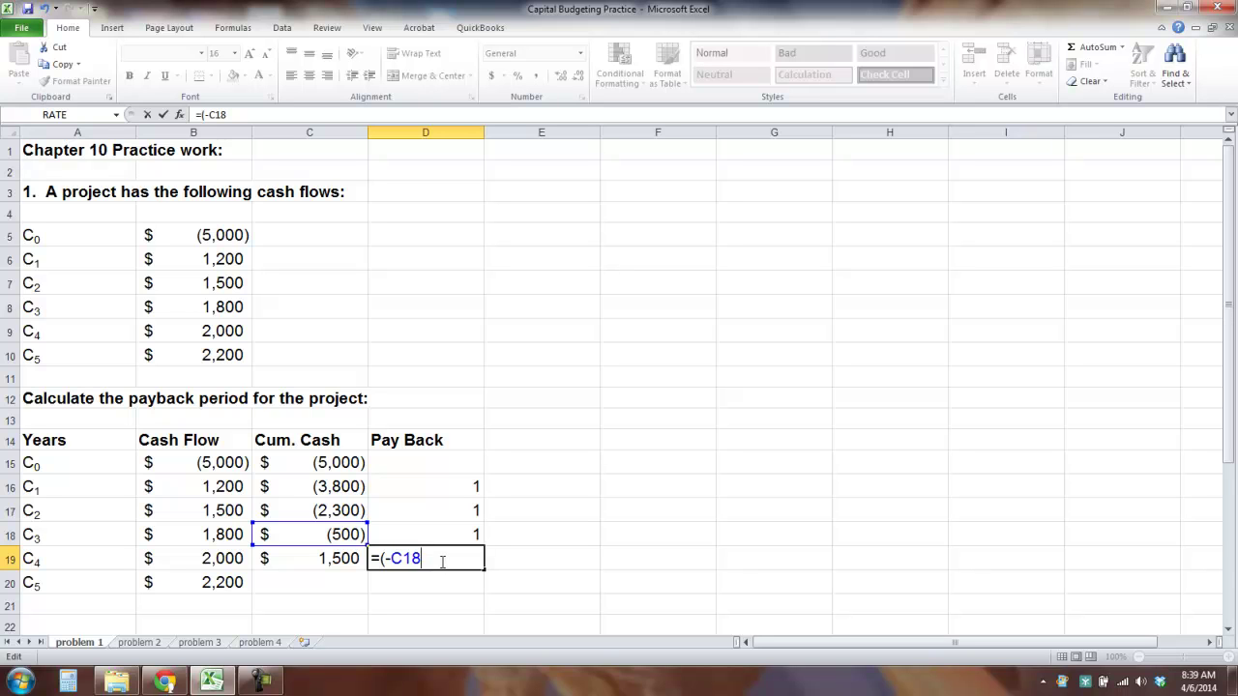
{"action": "type", "text": "/"}
{"action": "left_click", "coordinate": [206, 561]}
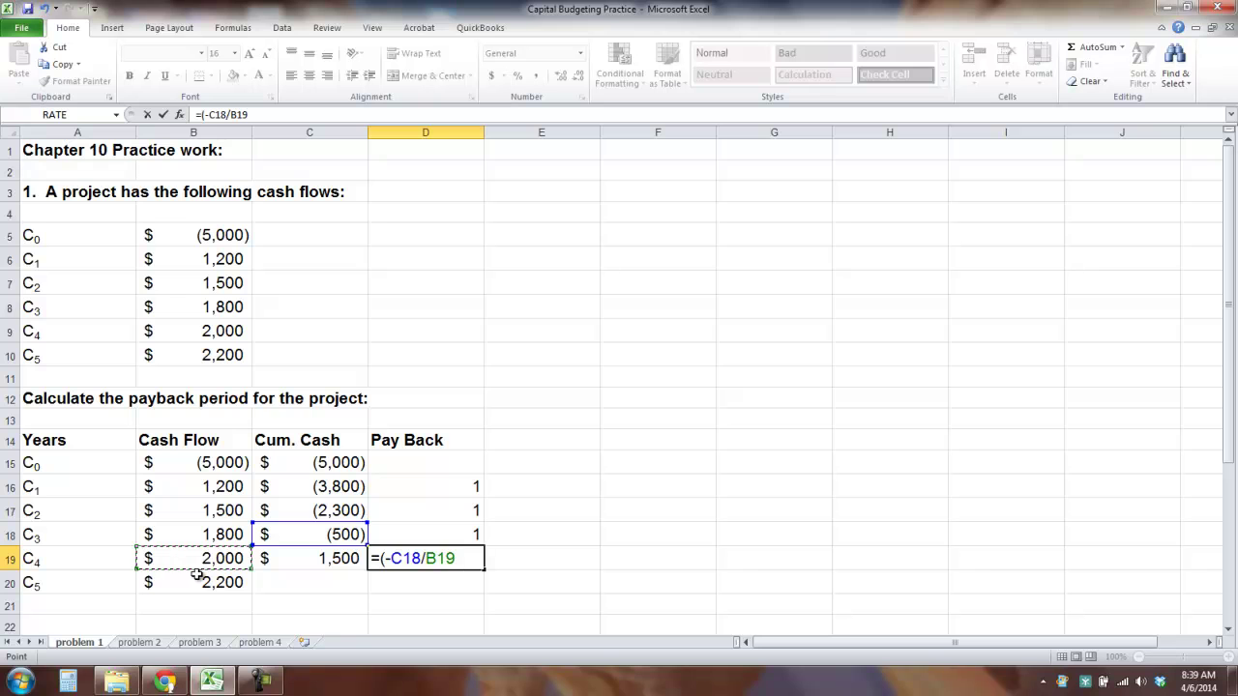
{"action": "key", "text": "Return"}
{"action": "left_click", "coordinate": [588, 401]}
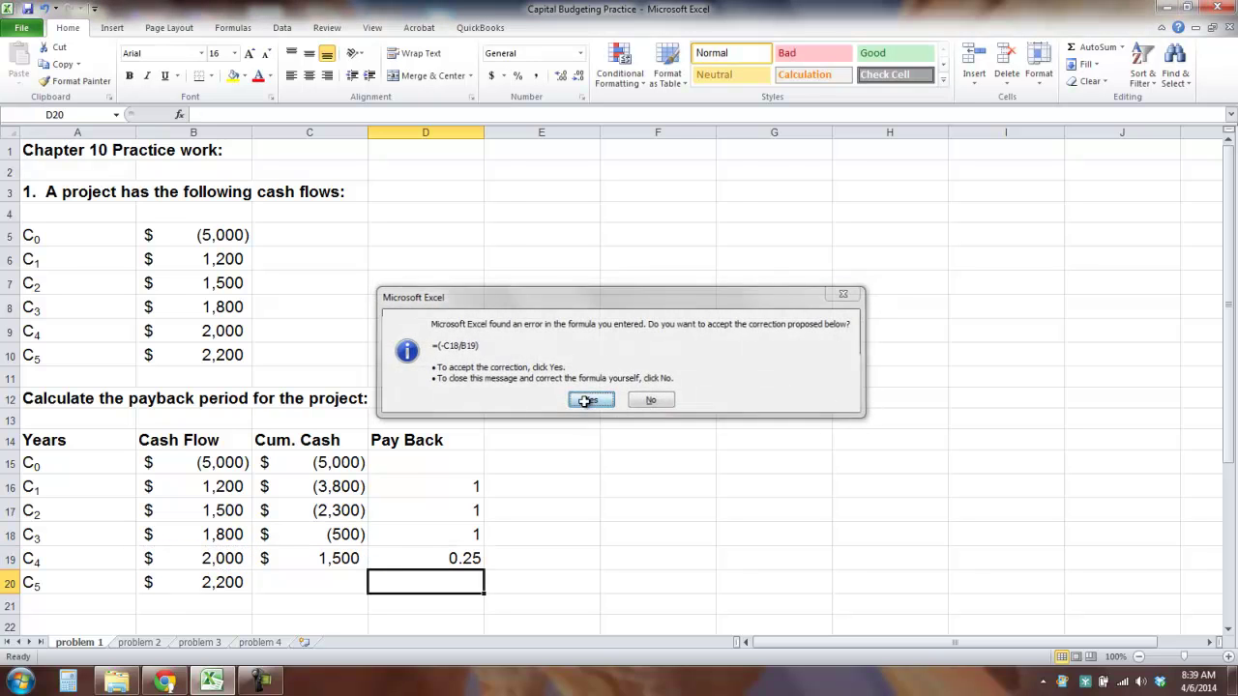
{"action": "left_click", "coordinate": [459, 565]}
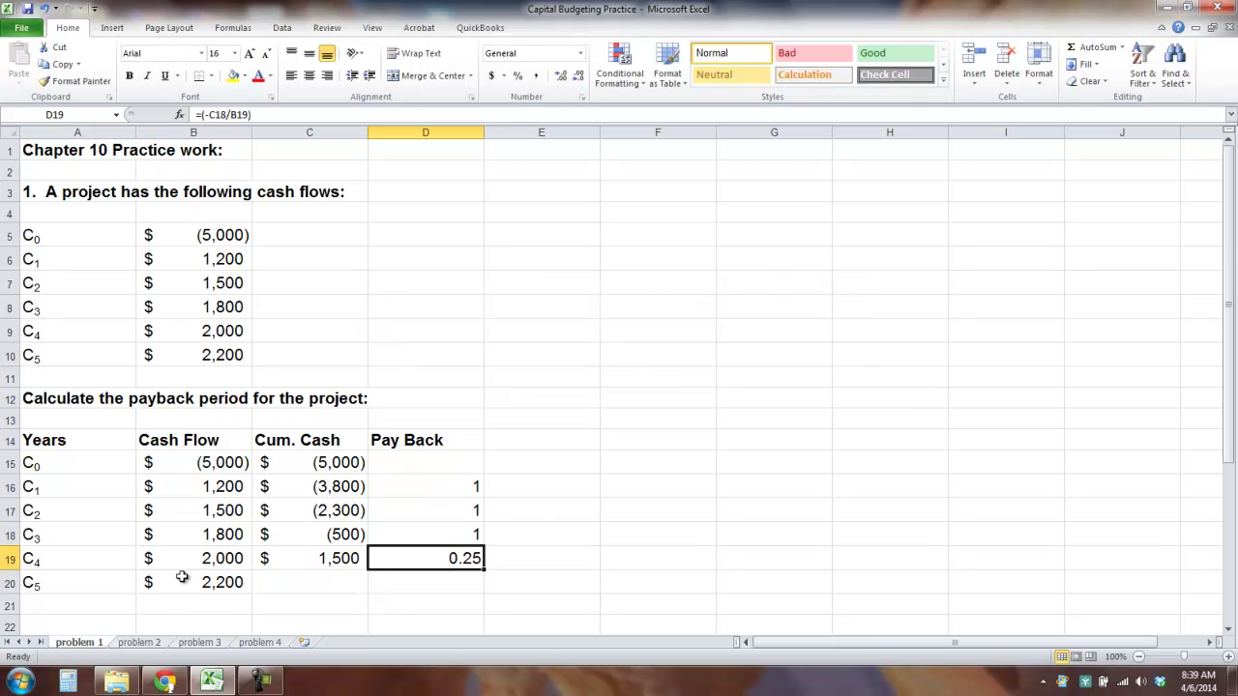
{"action": "left_click", "coordinate": [231, 577]}
Total the payback years from D16 through D20 in D21 with the SUM function
{"action": "left_click", "coordinate": [426, 584]}
{"action": "key", "text": "Return"}
{"action": "type", "text": "=SUM("}
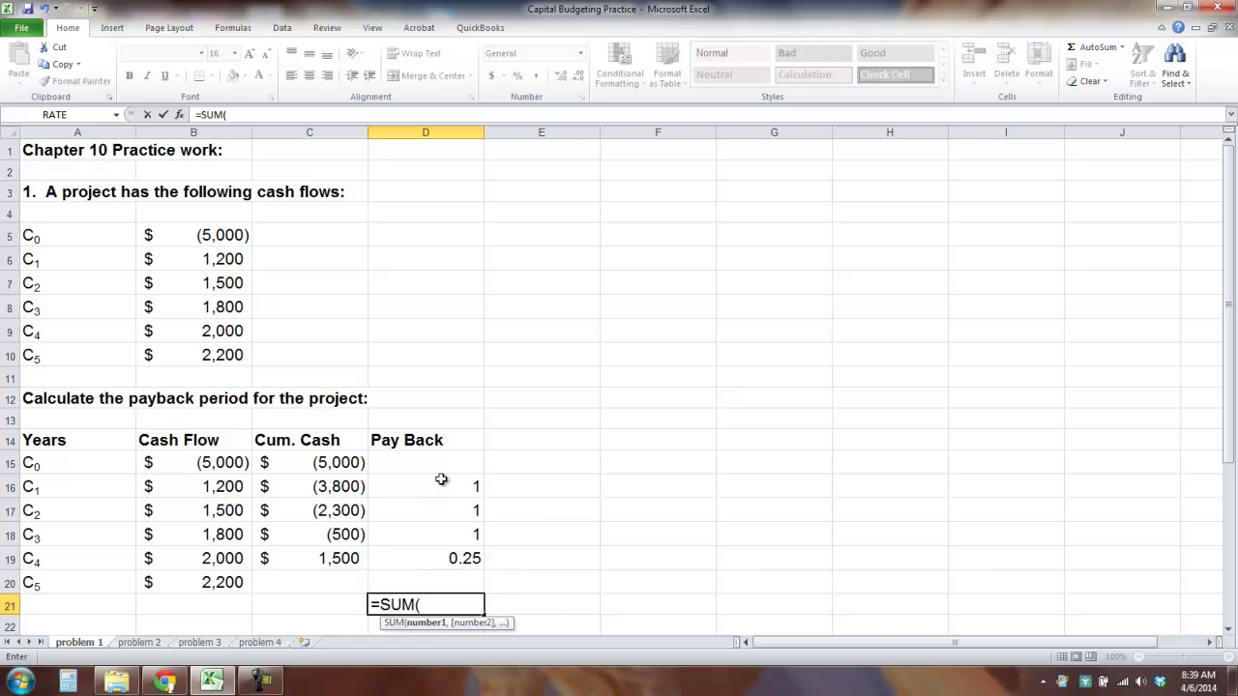
{"action": "left_click_drag", "start_coordinate": [441, 479], "coordinate": [443, 559]}
{"action": "key", "text": "Tab"}
Apply a top border to the payback total in D21
{"action": "left_click", "coordinate": [442, 590]}
{"action": "left_click", "coordinate": [442, 601]}
{"action": "left_click", "coordinate": [210, 75]}
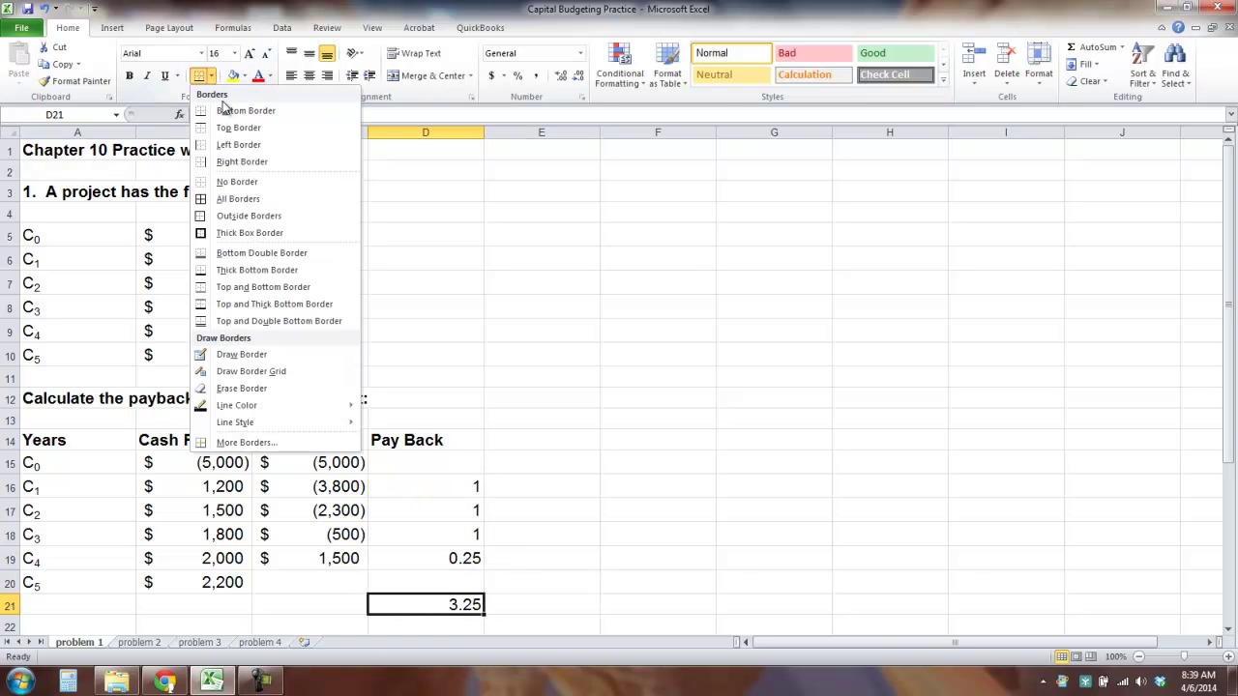
{"action": "left_click", "coordinate": [242, 124]}
Label the payback total by entering "Payback" in E21
{"action": "key", "text": "Tab"}
{"action": "scroll", "coordinate": [415, 584], "scroll_direction": "down", "scroll_amount": 2}
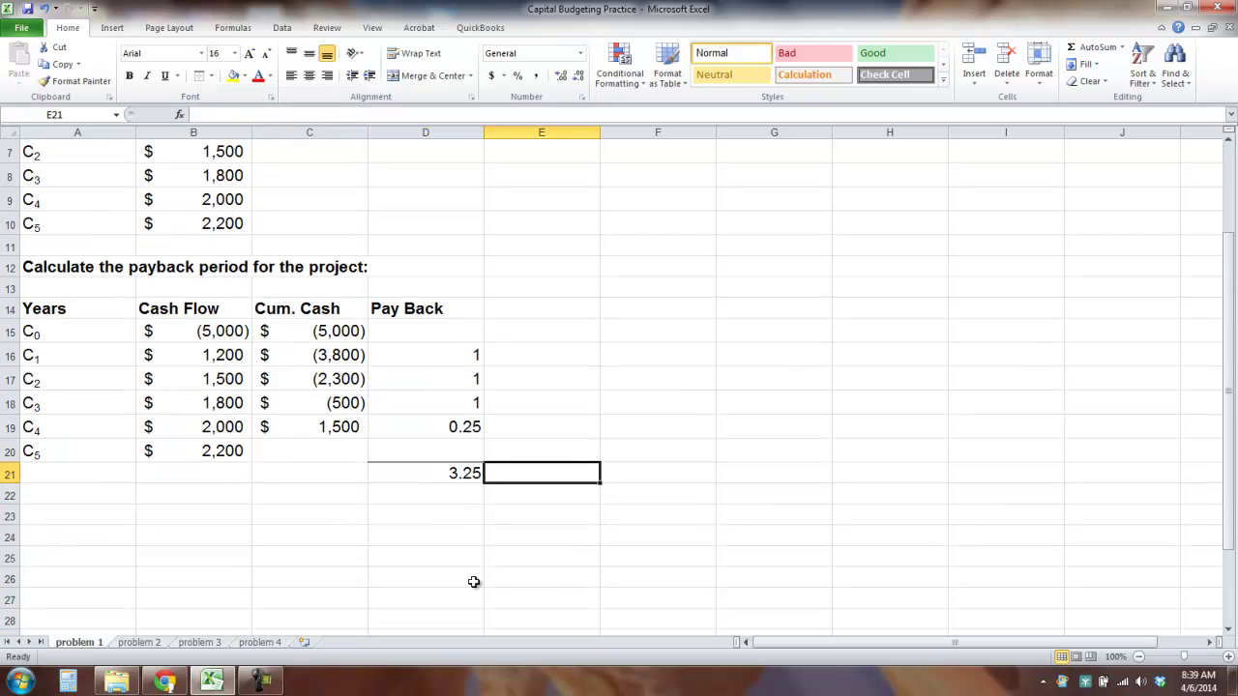
{"action": "left_click", "coordinate": [411, 447]}
{"action": "left_click", "coordinate": [466, 473]}
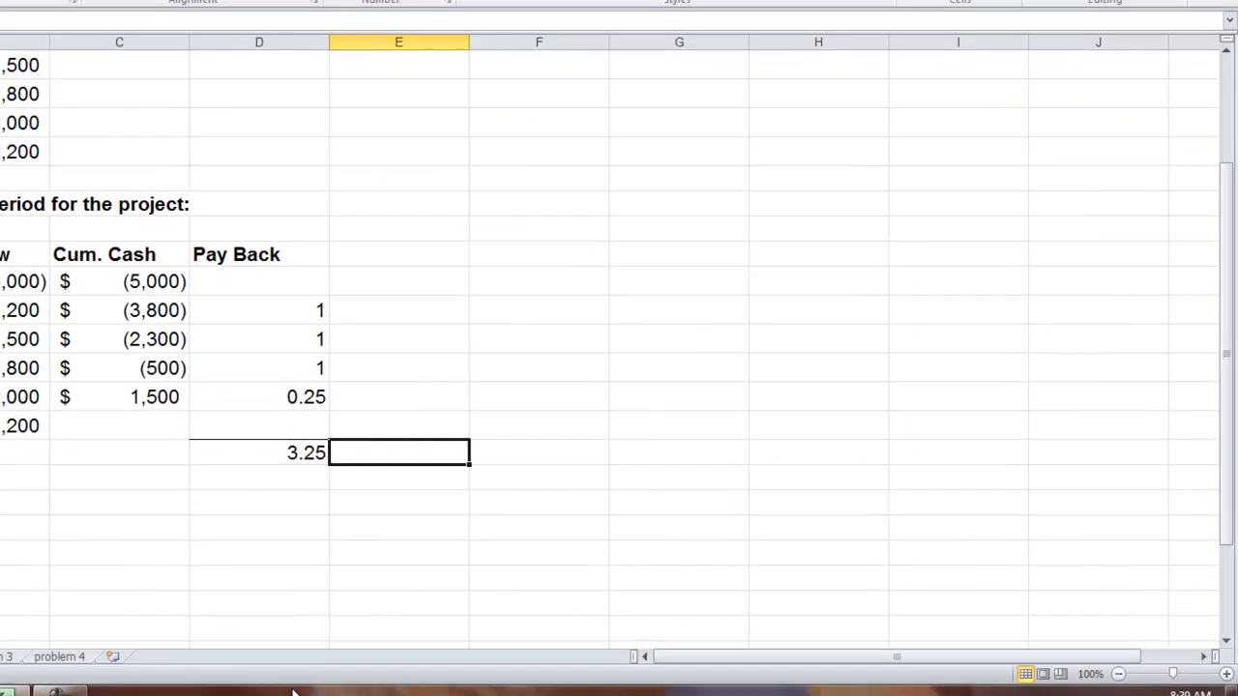
{"action": "type", "text": "P"}
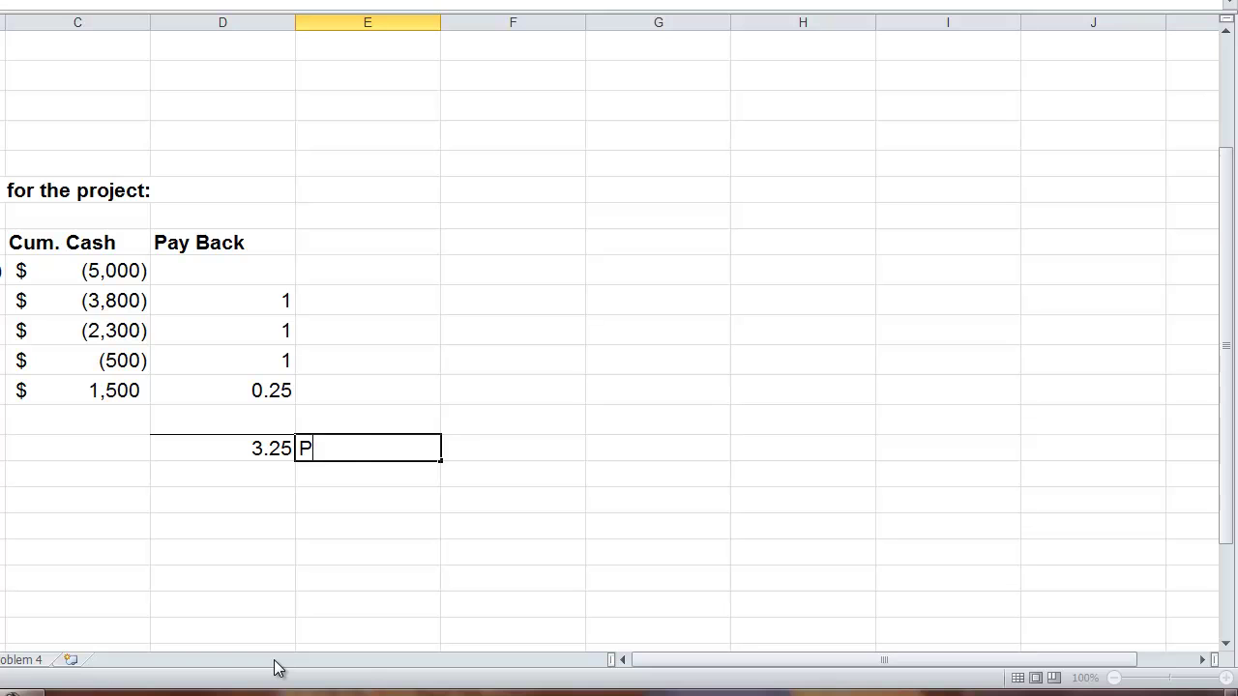
{"action": "type", "text": "{yback"}
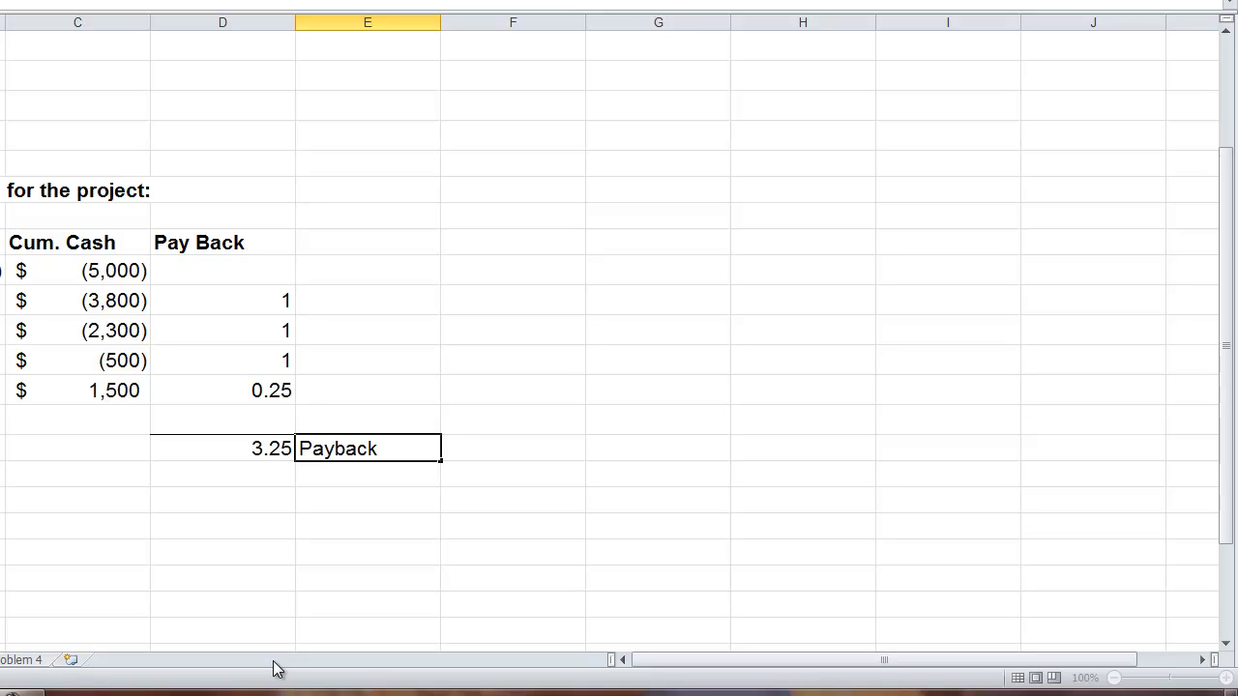
{"action": "key", "text": "Return"}
{"action": "left_click", "coordinate": [267, 446]}
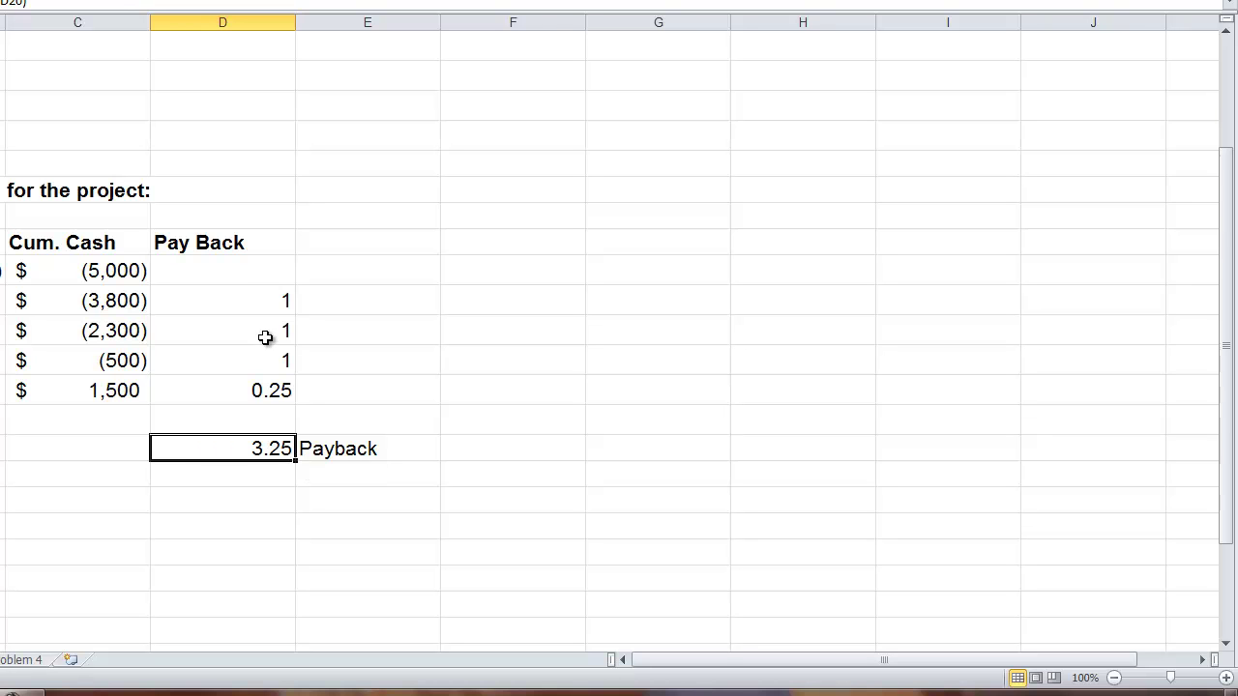
{"action": "left_click", "coordinate": [249, 299]}
{"action": "left_click", "coordinate": [181, 332]}
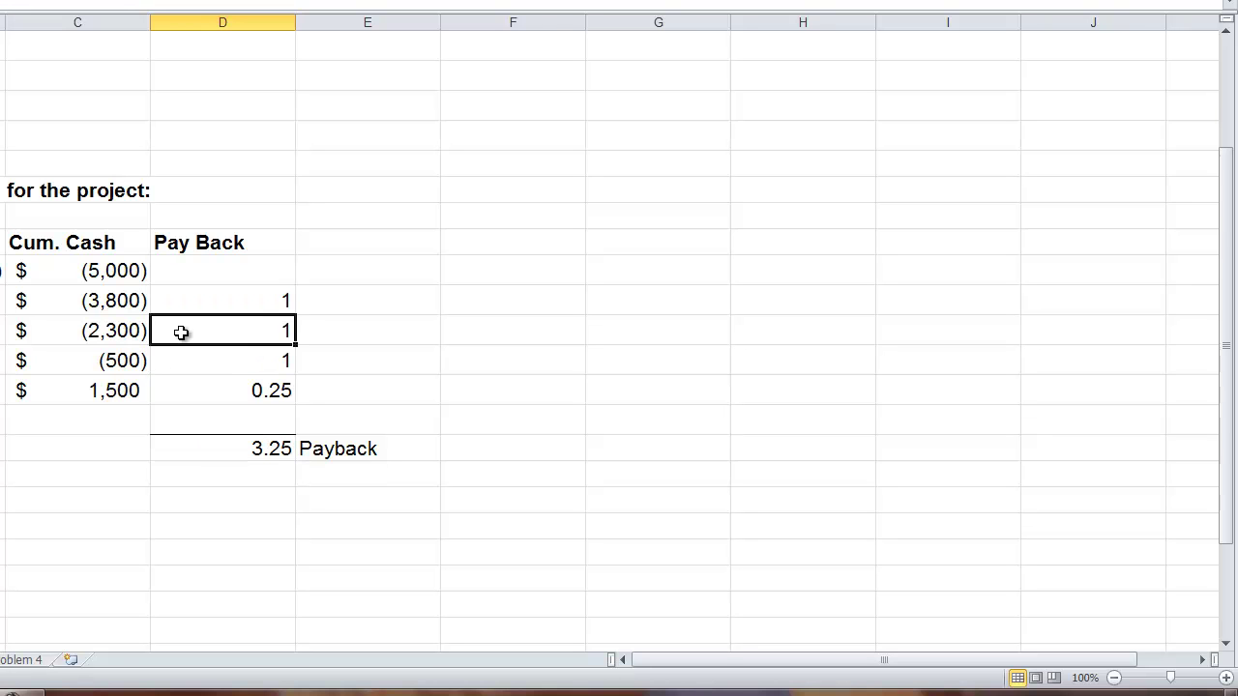
{"action": "left_click", "coordinate": [181, 350]}
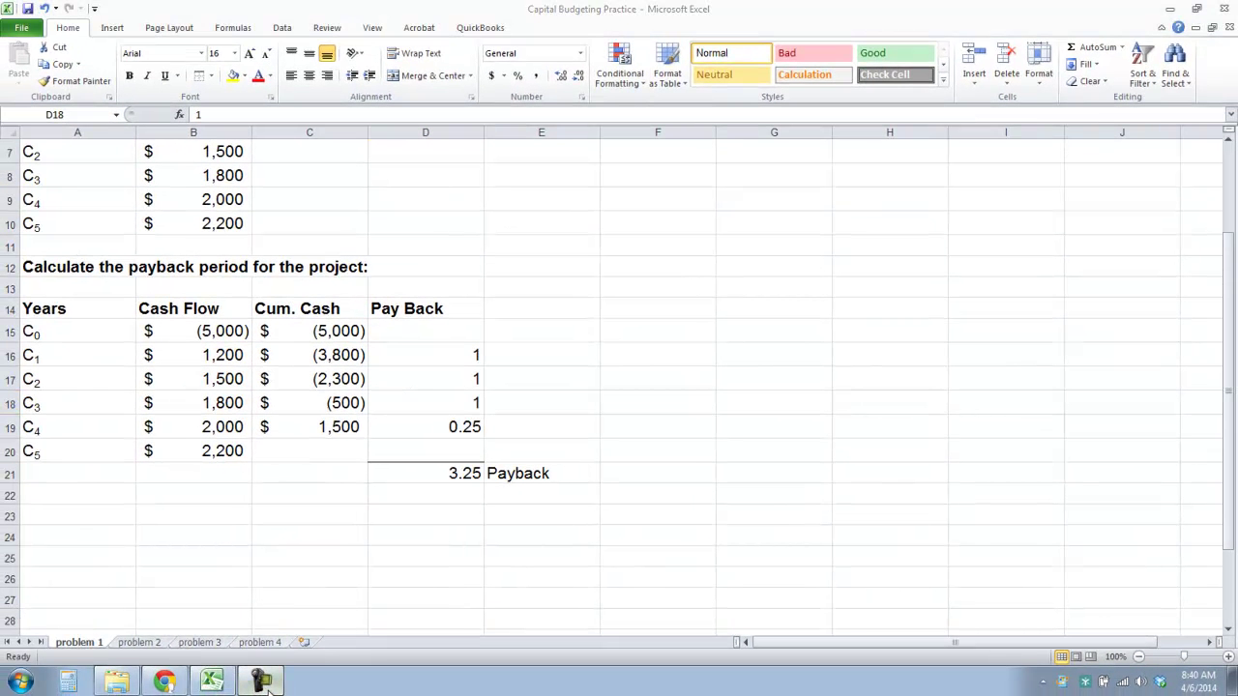
Open the problem 2 sheet and examine its cash flows and the payback, NPV, IRR and PI questions
{"action": "left_click", "coordinate": [141, 643]}
{"action": "left_click", "coordinate": [179, 239]}
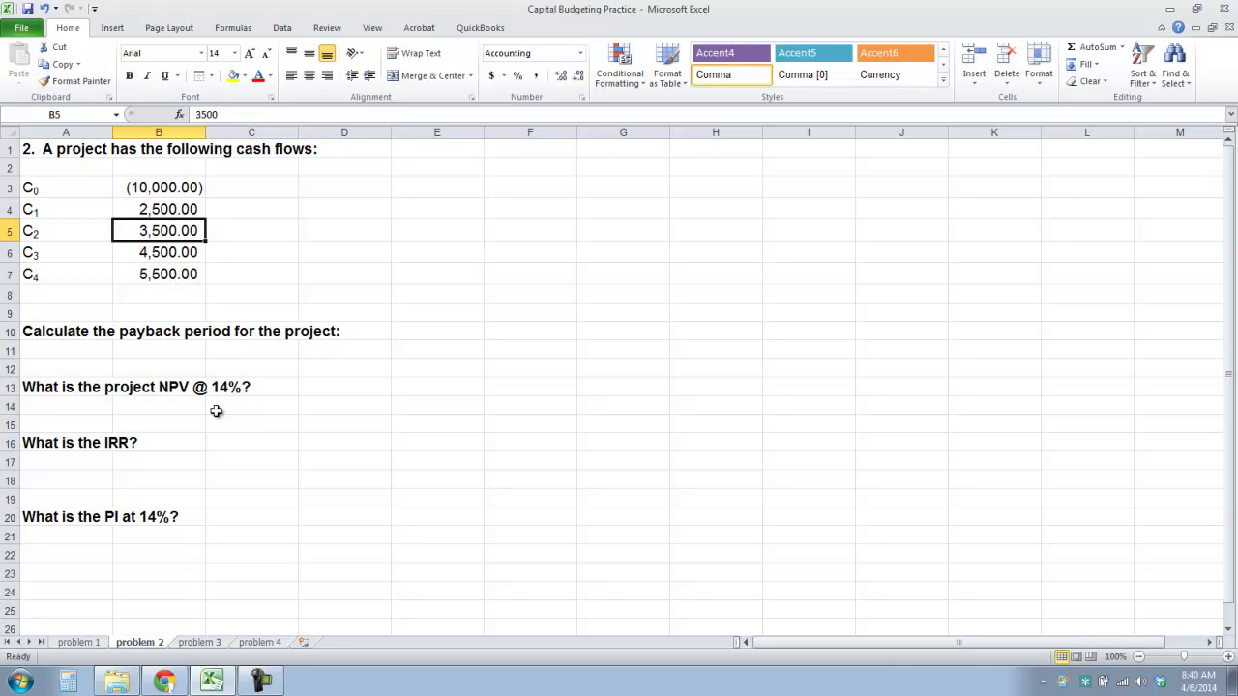
{"action": "left_click", "coordinate": [132, 188]}
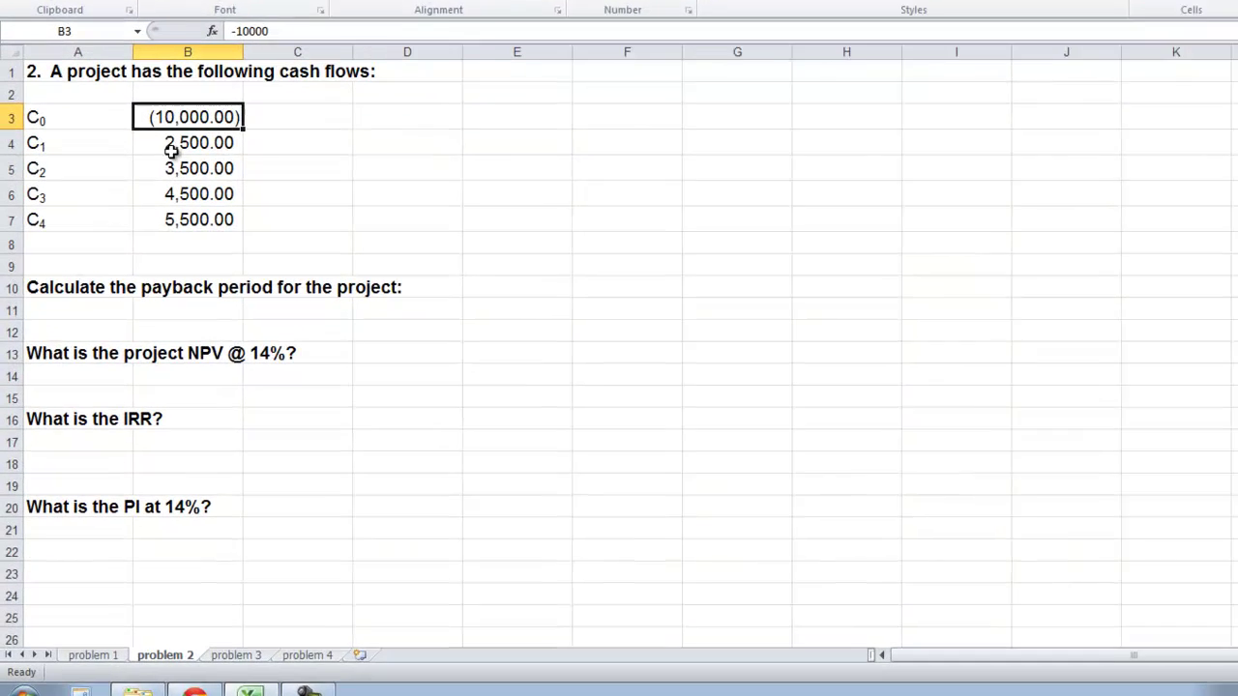
{"action": "left_click", "coordinate": [143, 210]}
{"action": "left_click", "coordinate": [177, 144]}
{"action": "left_click", "coordinate": [218, 172]}
{"action": "left_click", "coordinate": [221, 198]}
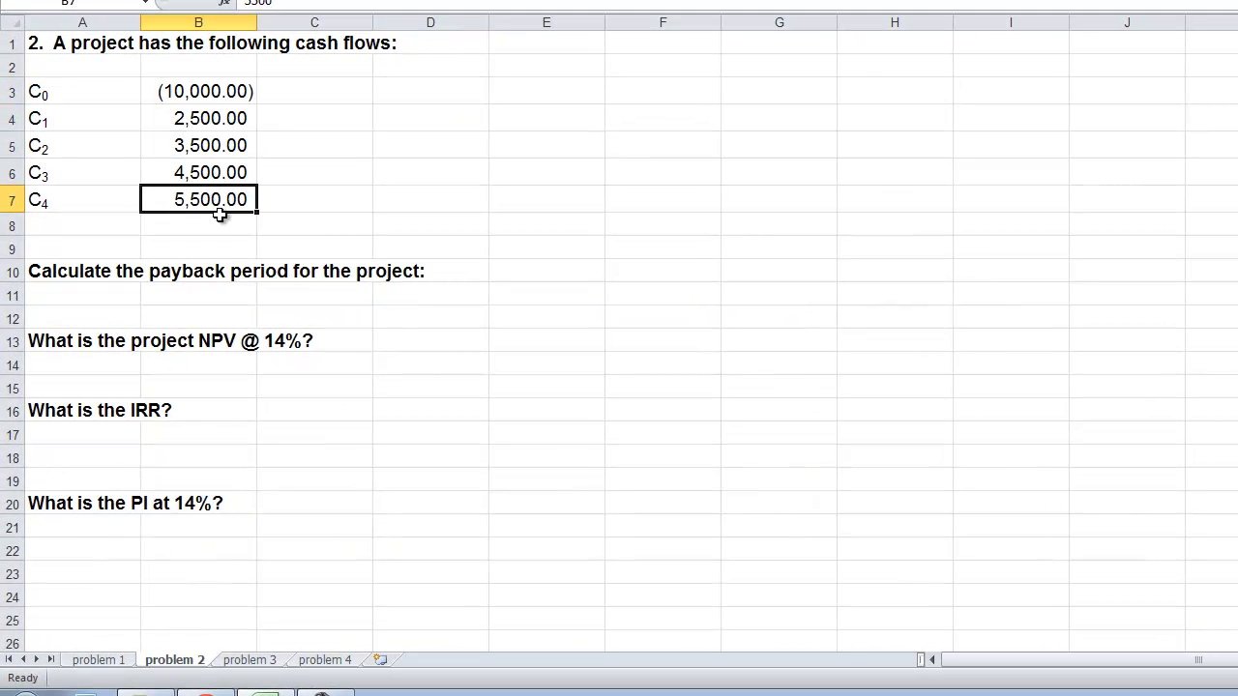
{"action": "left_click", "coordinate": [97, 292]}
{"action": "left_click", "coordinate": [94, 271]}
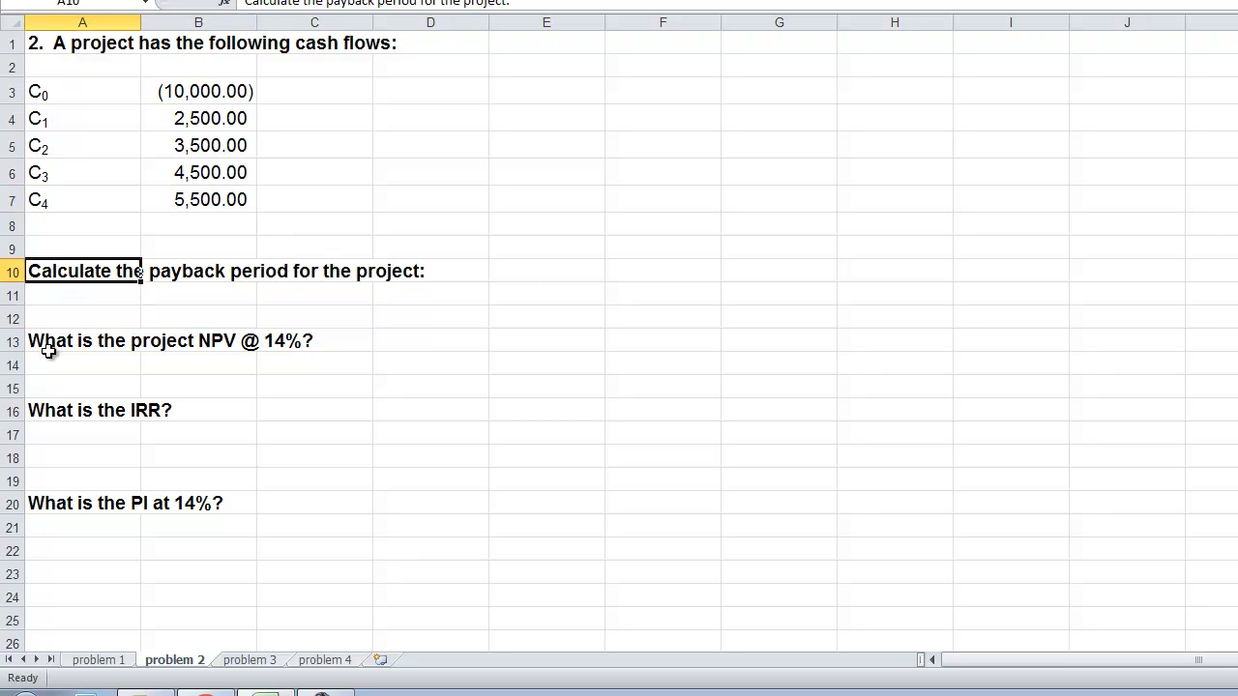
{"action": "left_click", "coordinate": [77, 412]}
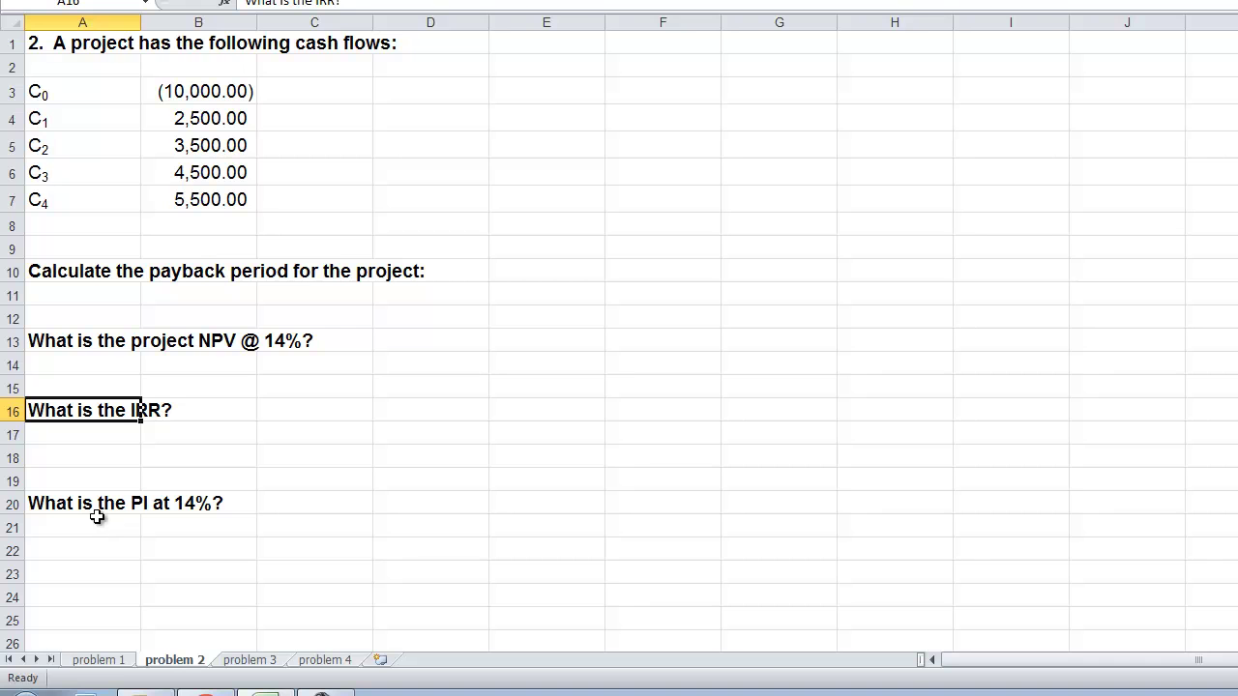
{"action": "left_click", "coordinate": [97, 517]}
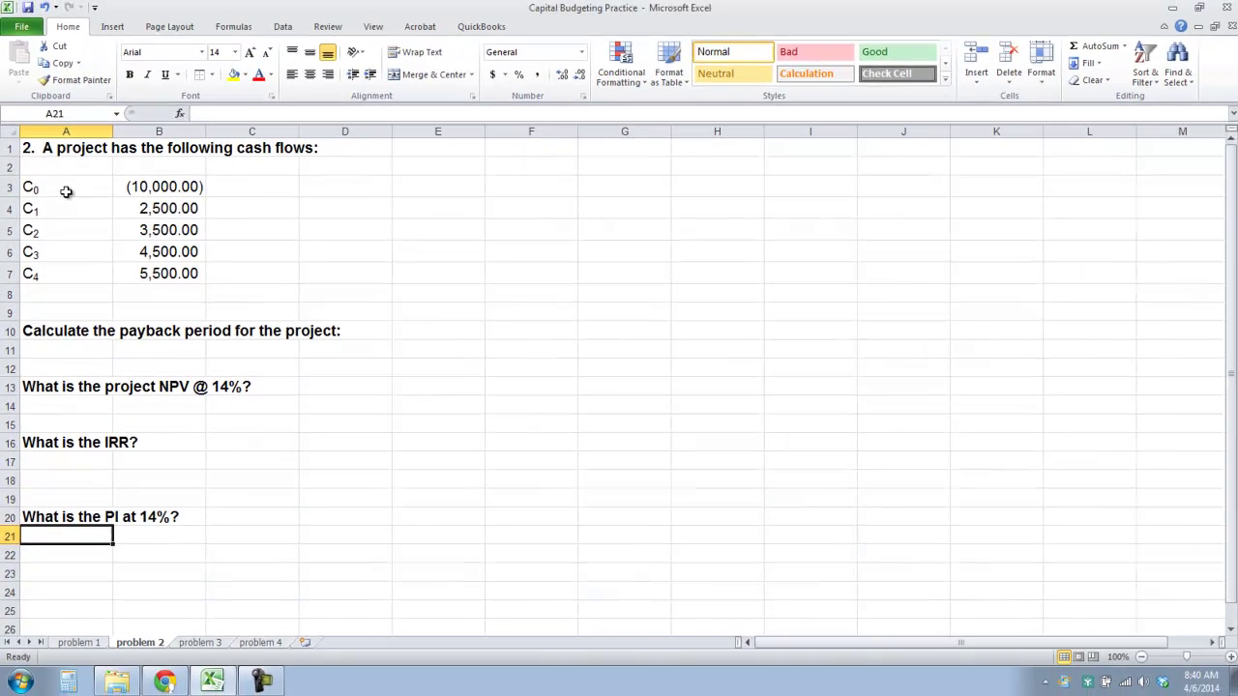
Copy the cash flow table A3:B7 and paste it below the questions starting at A23
{"action": "left_click_drag", "start_coordinate": [66, 192], "coordinate": [180, 255]}
{"action": "right_click", "coordinate": [180, 254]}
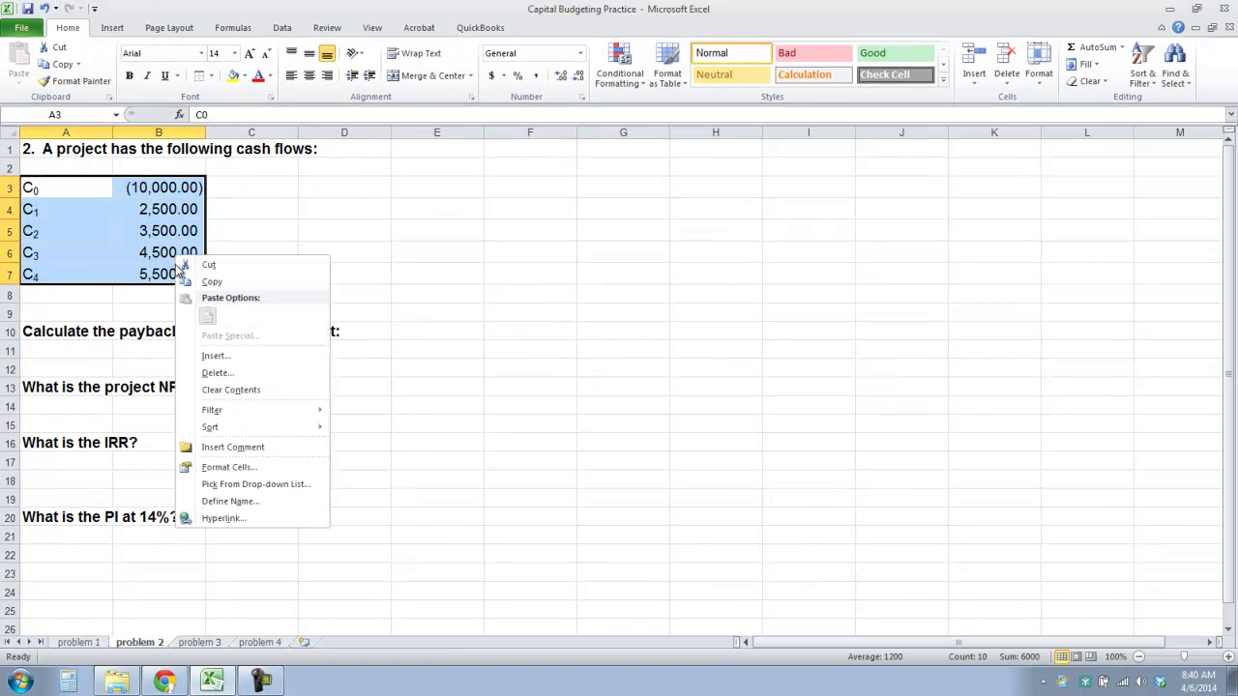
{"action": "left_click", "coordinate": [225, 286]}
{"action": "scroll", "coordinate": [185, 373], "scroll_direction": "down", "scroll_amount": 2}
{"action": "left_click", "coordinate": [82, 443]}
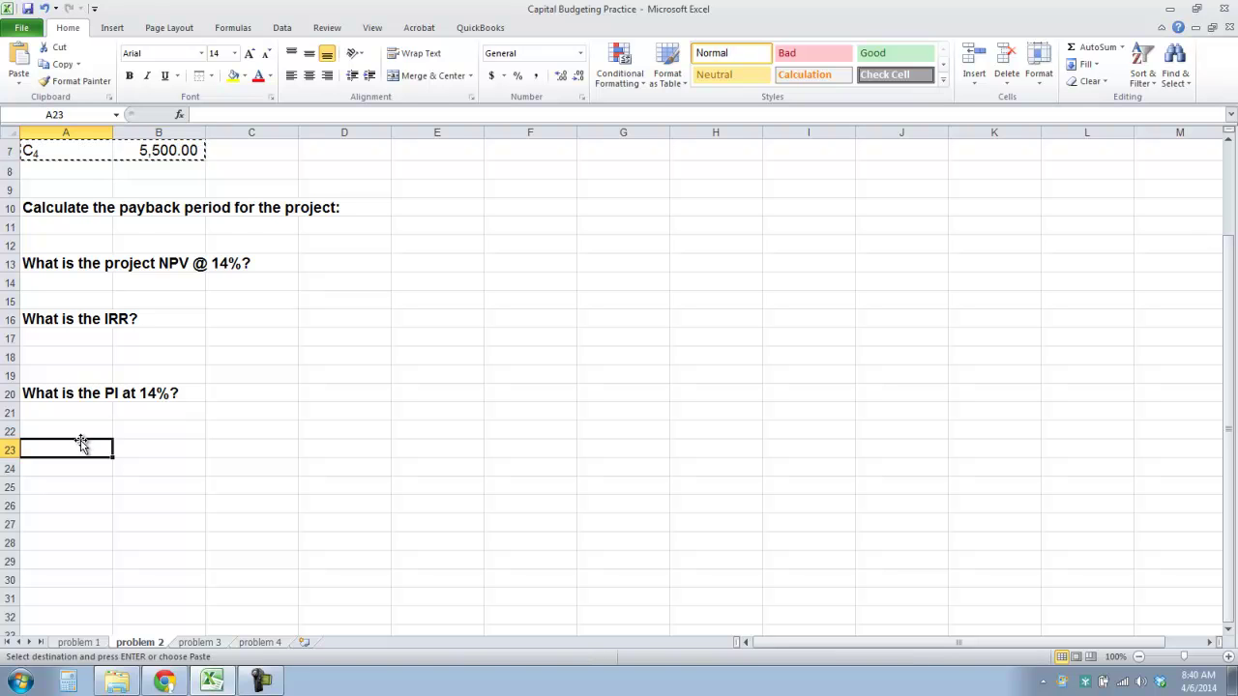
{"action": "right_click", "coordinate": [81, 443]}
{"action": "left_click", "coordinate": [113, 242]}
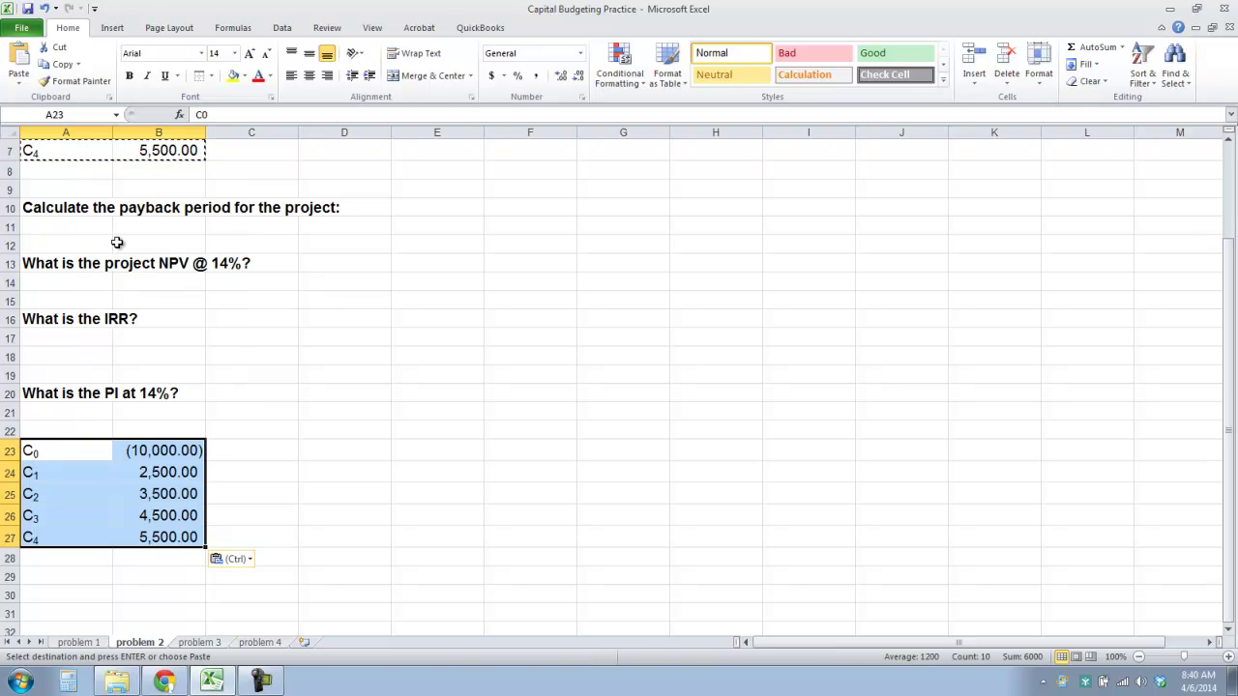
Enter the heading "Years" in A22 above the copied cash flow table and make it bold
{"action": "left_click", "coordinate": [88, 427]}
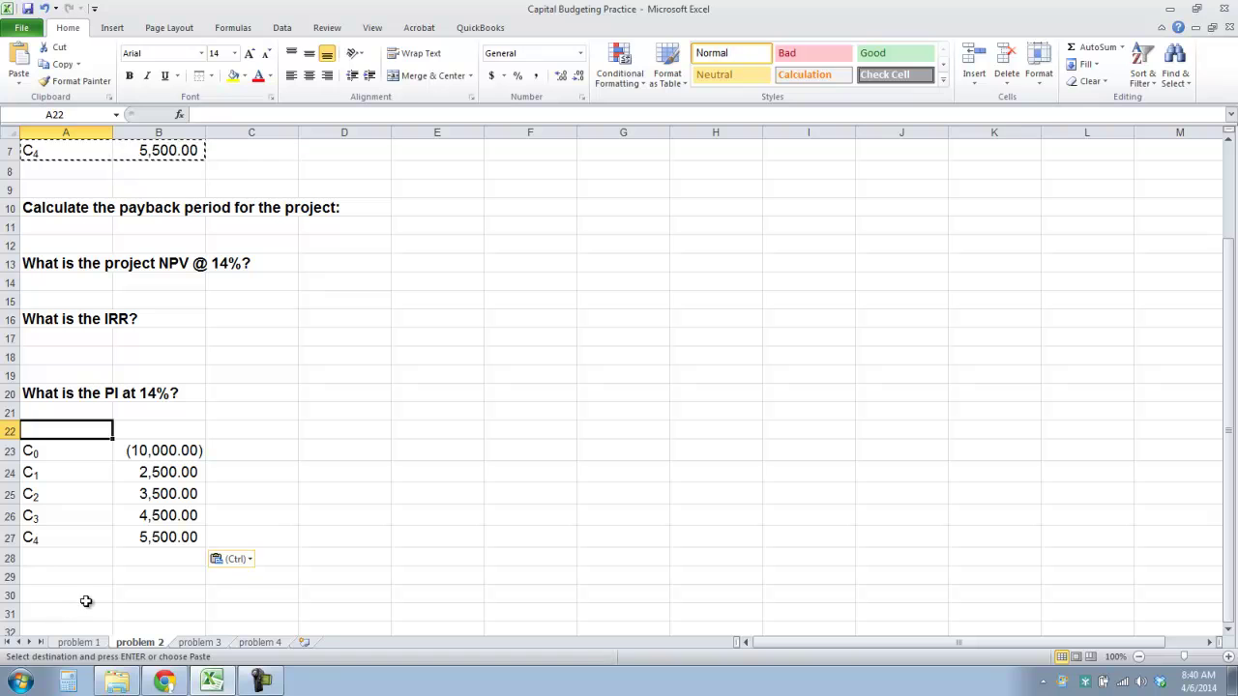
{"action": "type", "text": "Years"}
{"action": "key", "text": "Return"}
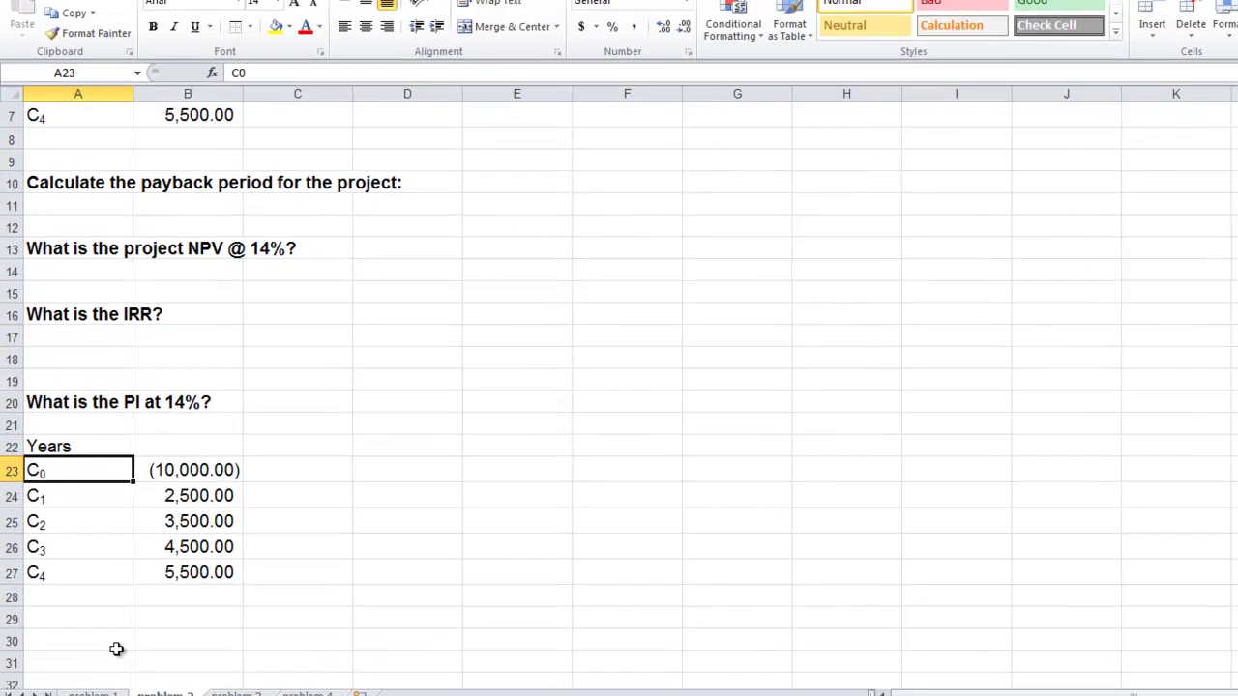
{"action": "key", "text": "Up"}
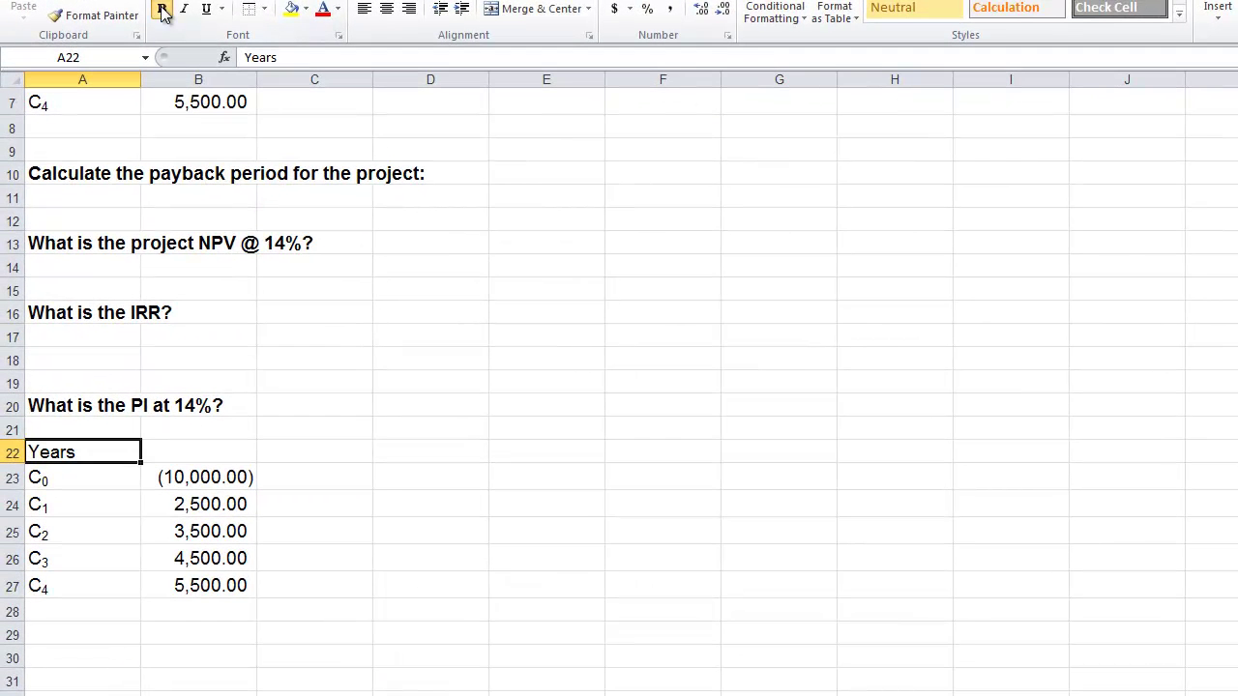
{"action": "left_click", "coordinate": [163, 12]}
Enter the heading "Cash Flow" in B22 above the amounts and make it bold
{"action": "left_click", "coordinate": [226, 449]}
{"action": "type", "text": "Ca"}
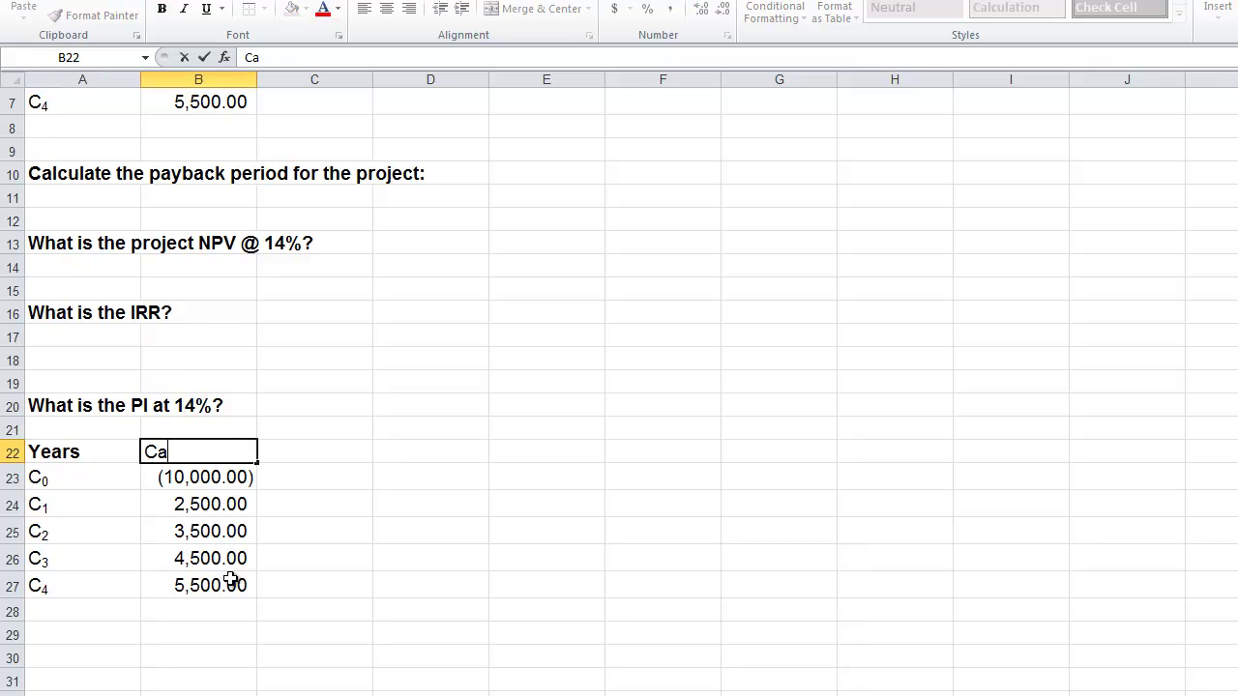
{"action": "type", "text": "sh Flow"}
{"action": "key", "text": "Tab"}
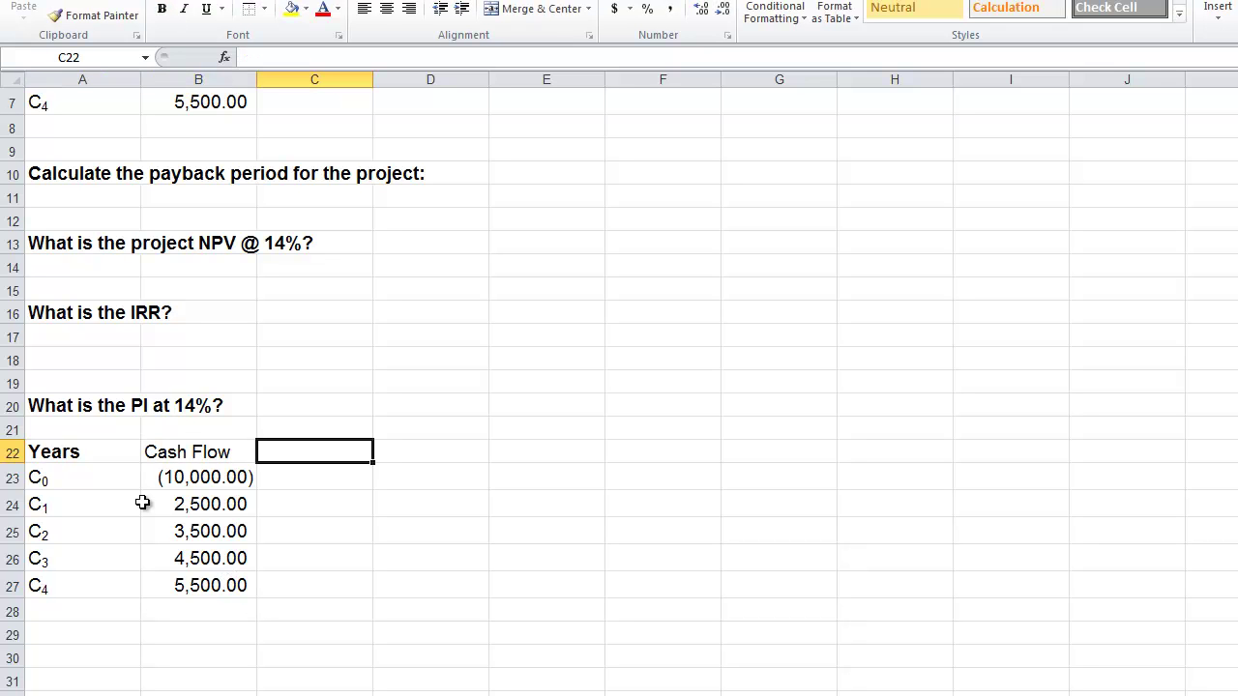
{"action": "left_click", "coordinate": [165, 451]}
{"action": "left_click", "coordinate": [163, 8]}
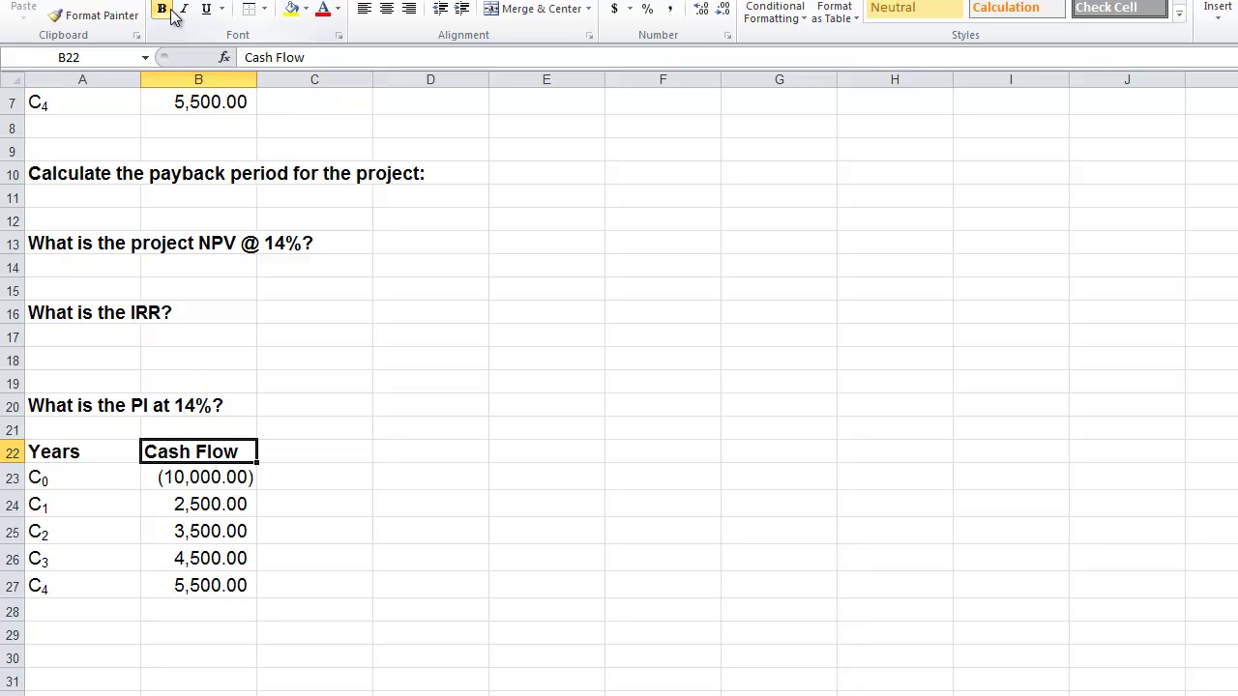
{"action": "left_click", "coordinate": [310, 454]}
Enter "Cost of Capital" in A29 with 14% in B29, and autofit column A's width
{"action": "left_click", "coordinate": [109, 637]}
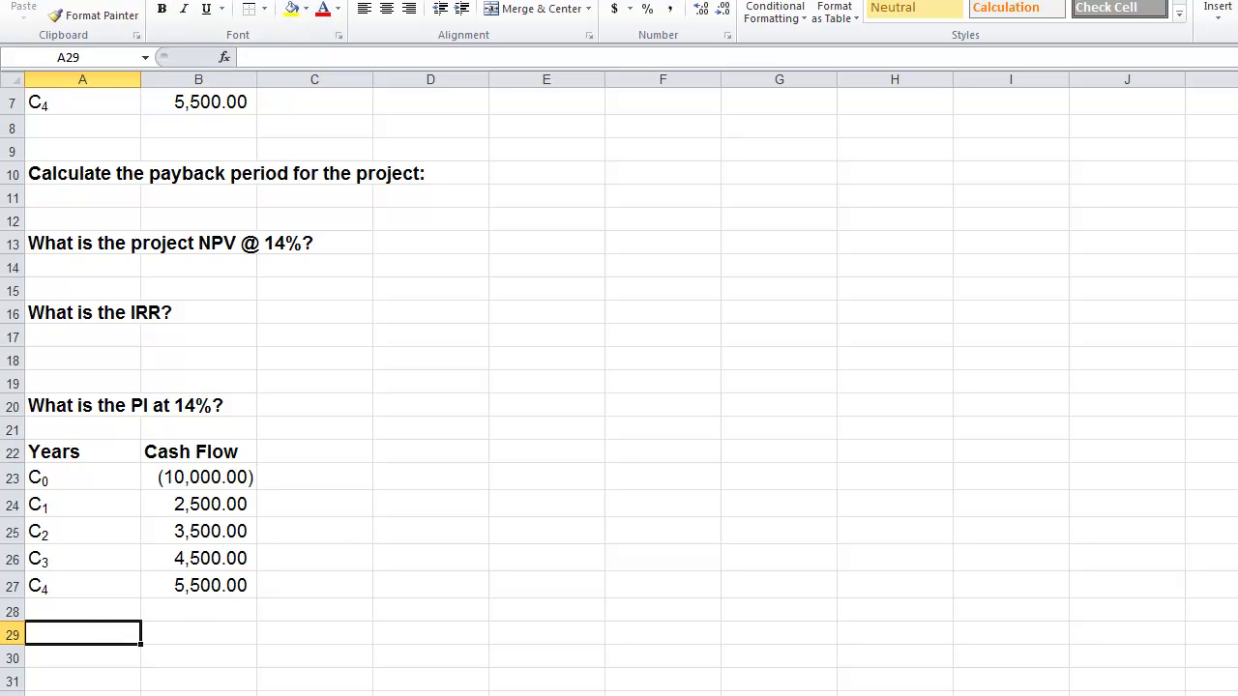
{"action": "type", "text": "Cost of"}
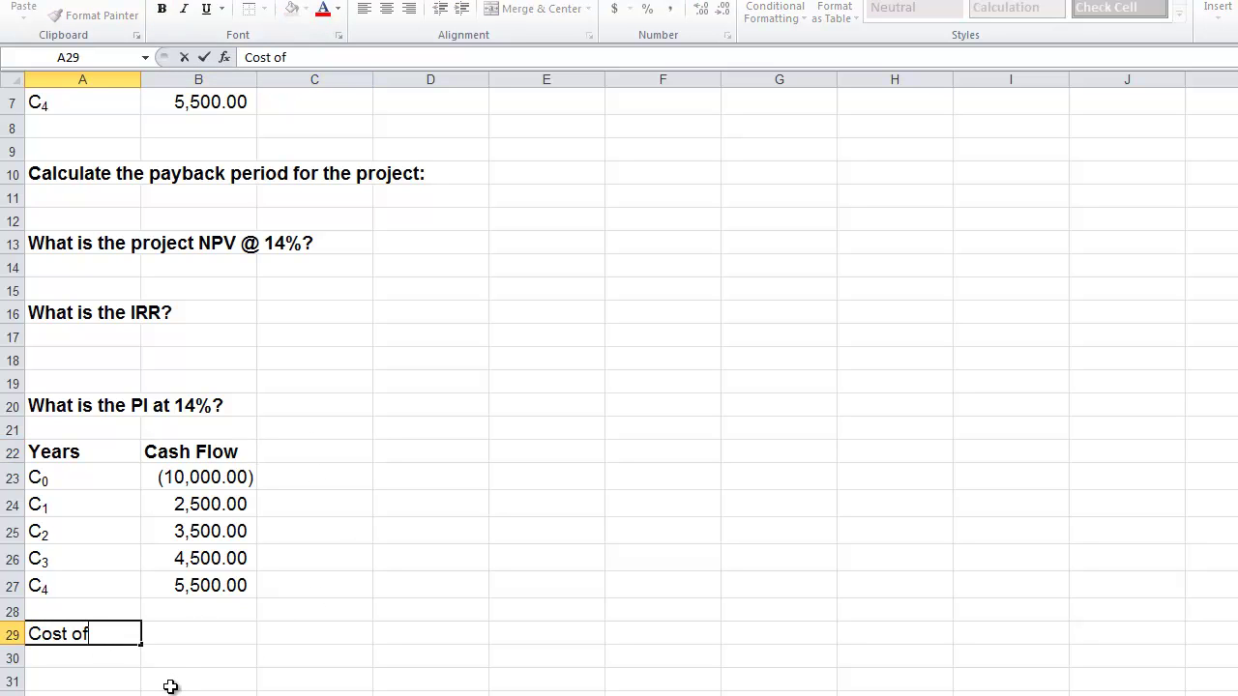
{"action": "type", "text": " Capital"}
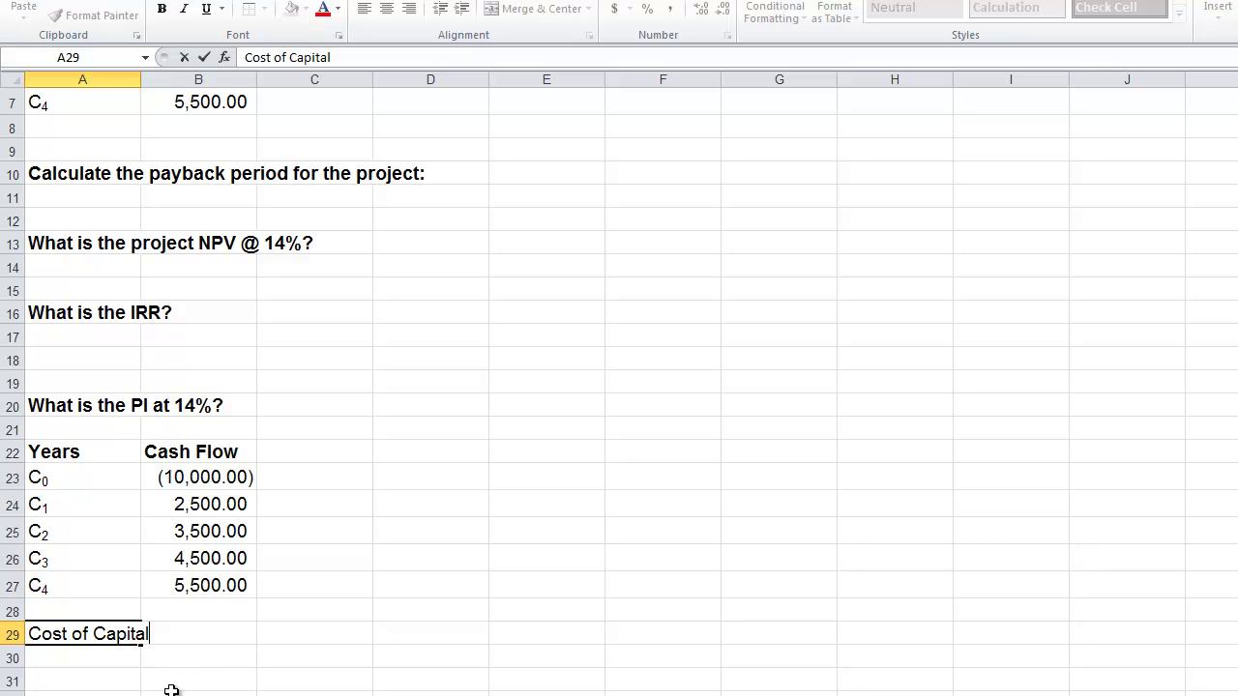
{"action": "key", "text": "Tab"}
{"action": "type", "text": "14$"}
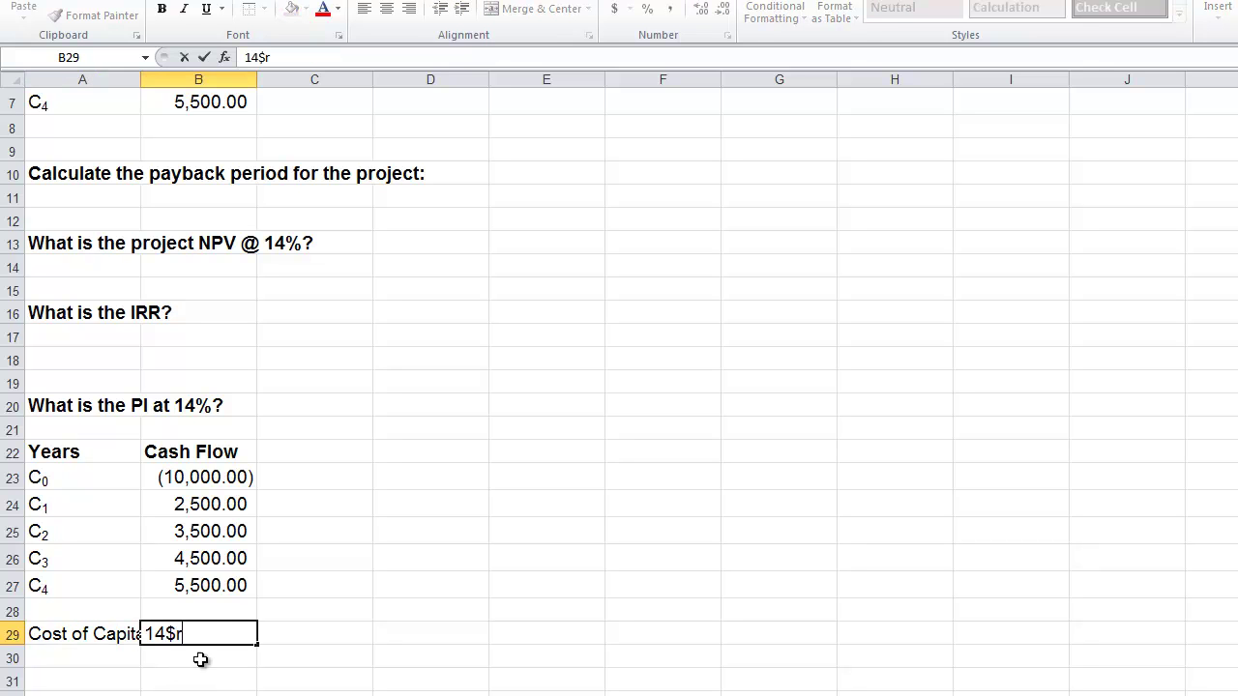
{"action": "key", "text": "BackSpace"}
{"action": "type", "text": "%"}
{"action": "key", "text": "Tab"}
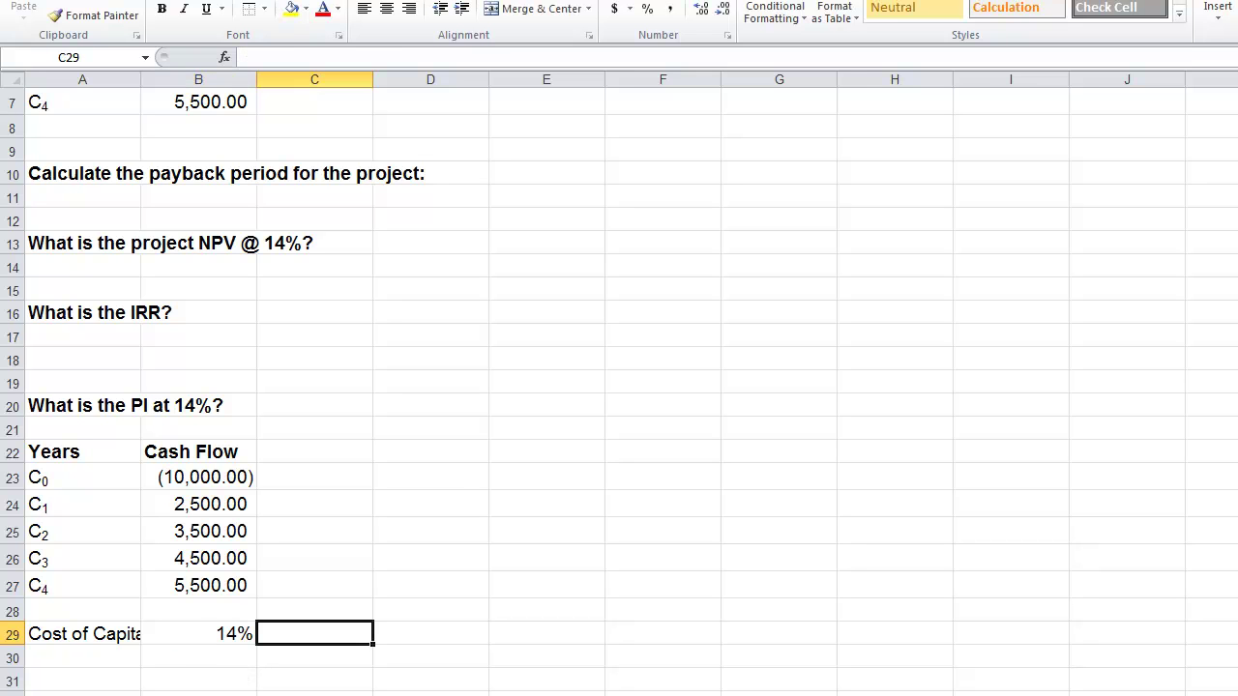
{"action": "double_click", "coordinate": [141, 79]}
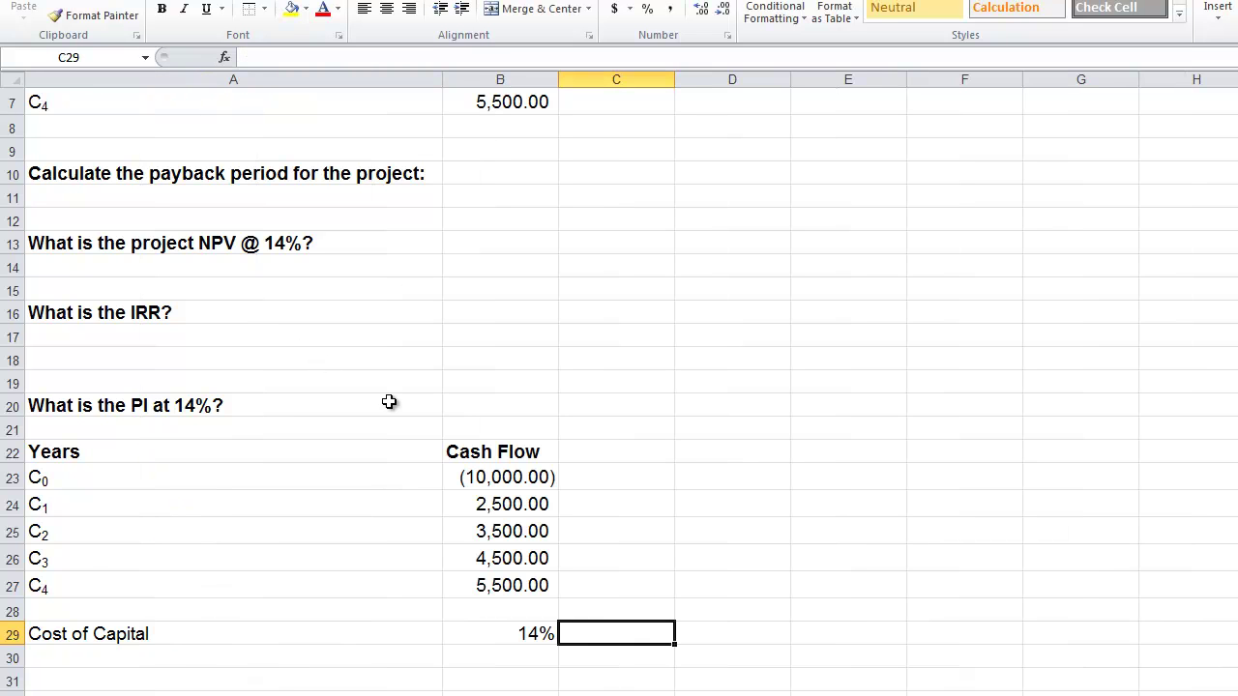
Enter the label "NPV (Net Present Value)" in A31 and make it bold
{"action": "scroll", "coordinate": [348, 480], "scroll_direction": "down", "scroll_amount": 2}
{"action": "left_click", "coordinate": [214, 542]}
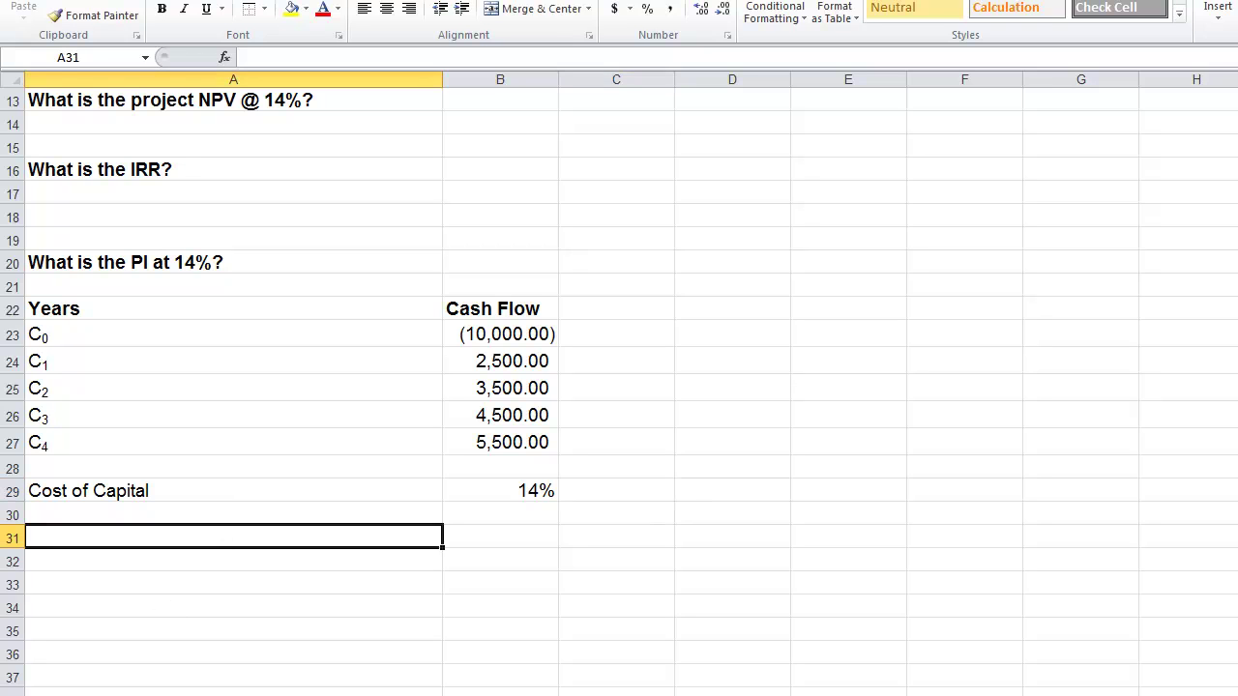
{"action": "type", "text": "NPV"}
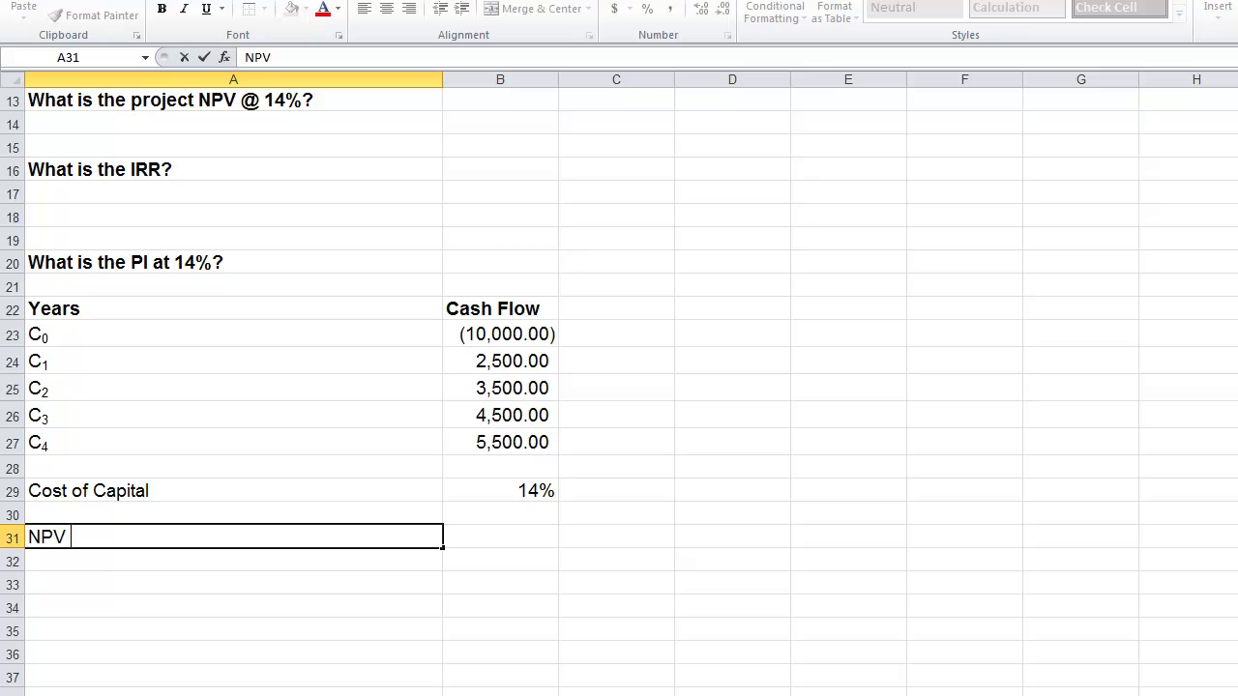
{"action": "type", "text": " (Net Present Value"}
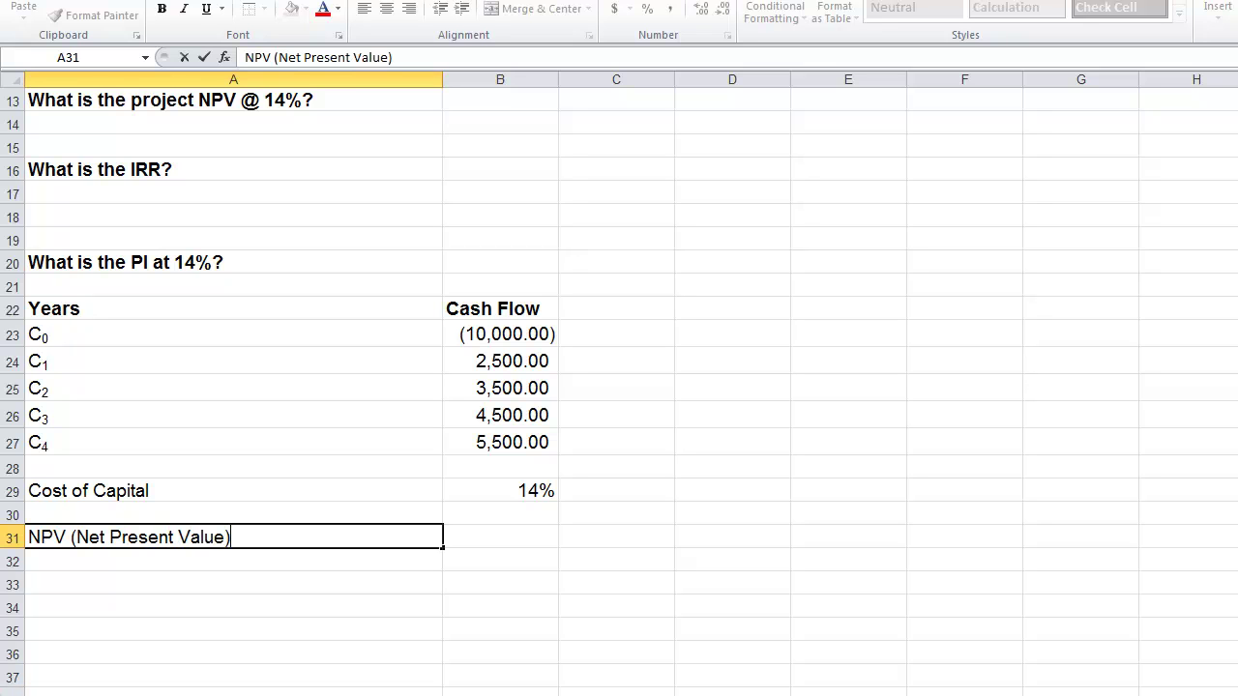
{"action": "type", "text": ")"}
{"action": "key", "text": "Tab"}
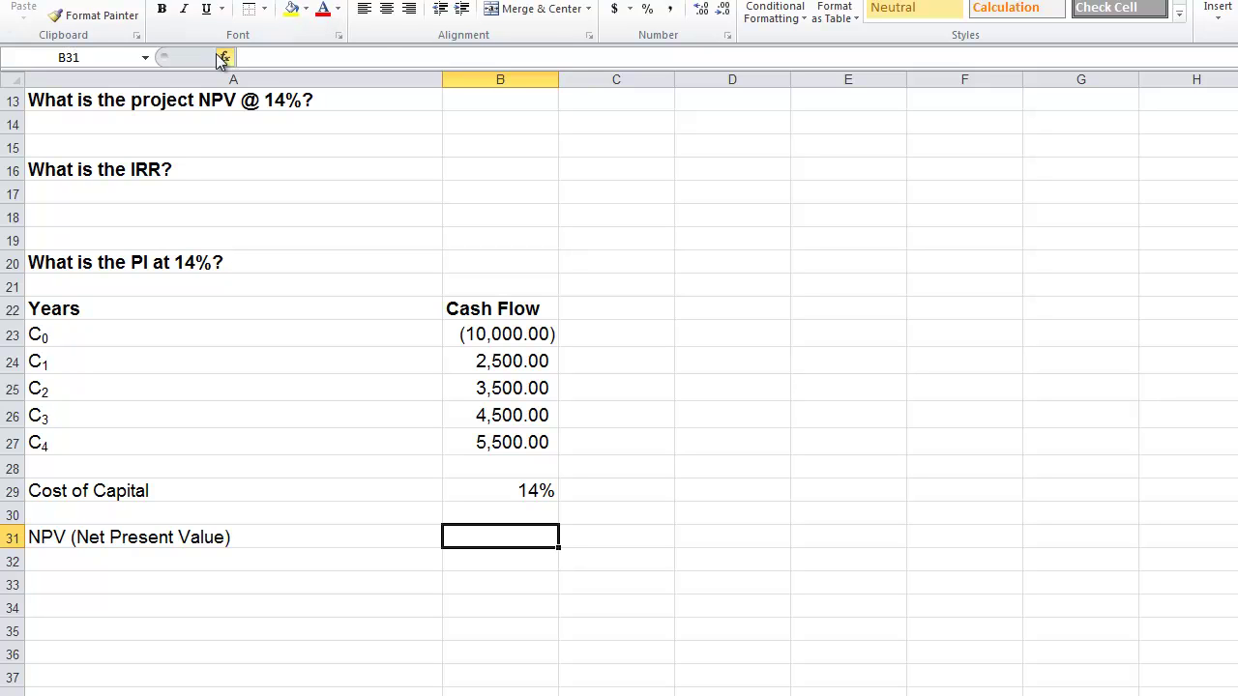
{"action": "left_click", "coordinate": [373, 540]}
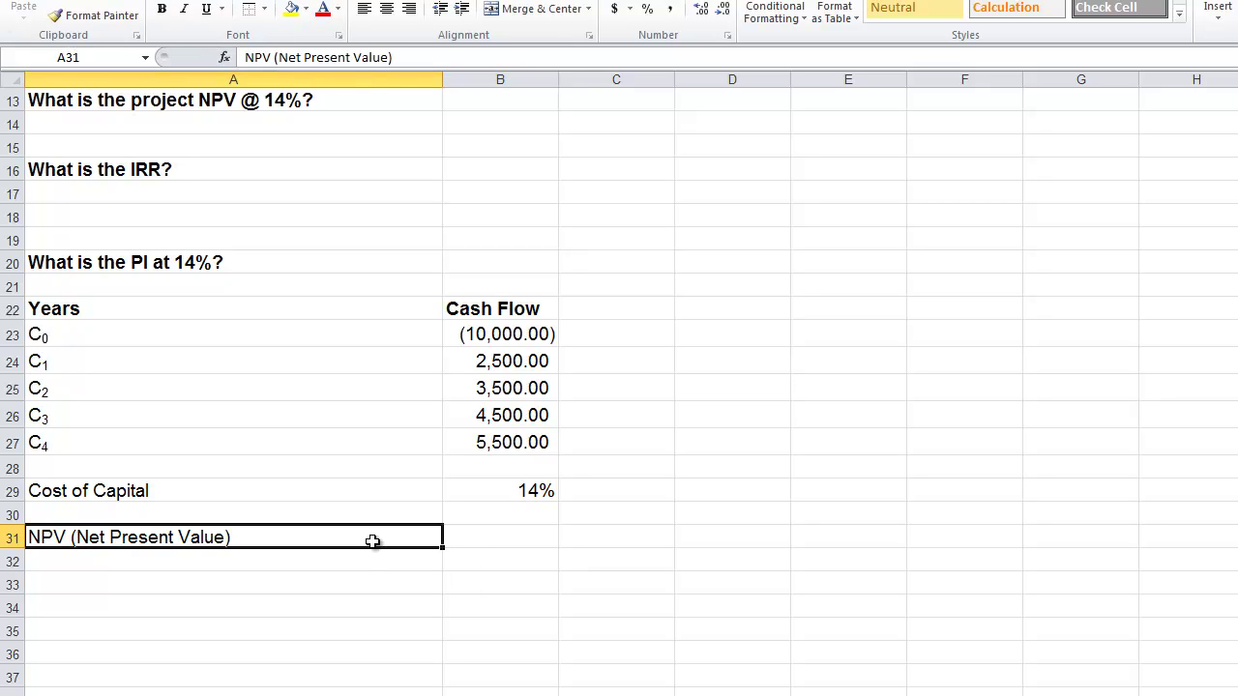
{"action": "left_click", "coordinate": [161, 8]}
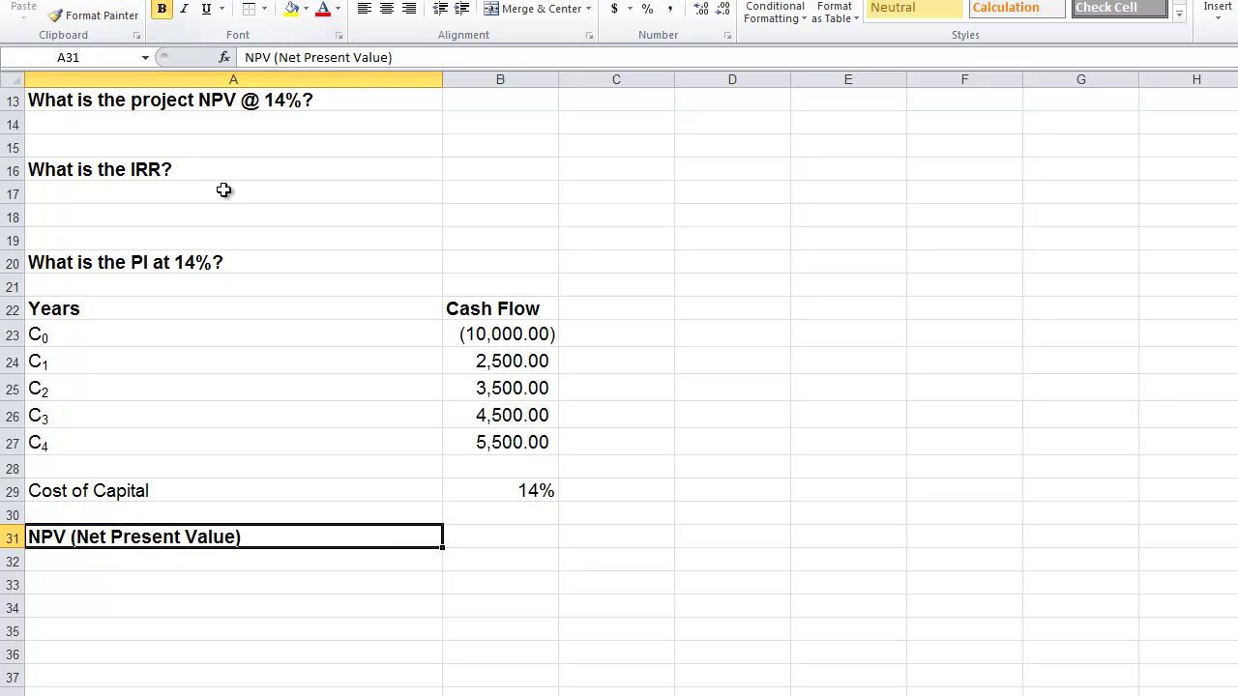
Search the function library for NPV and insert the NPV function in B31
{"action": "left_click", "coordinate": [468, 545]}
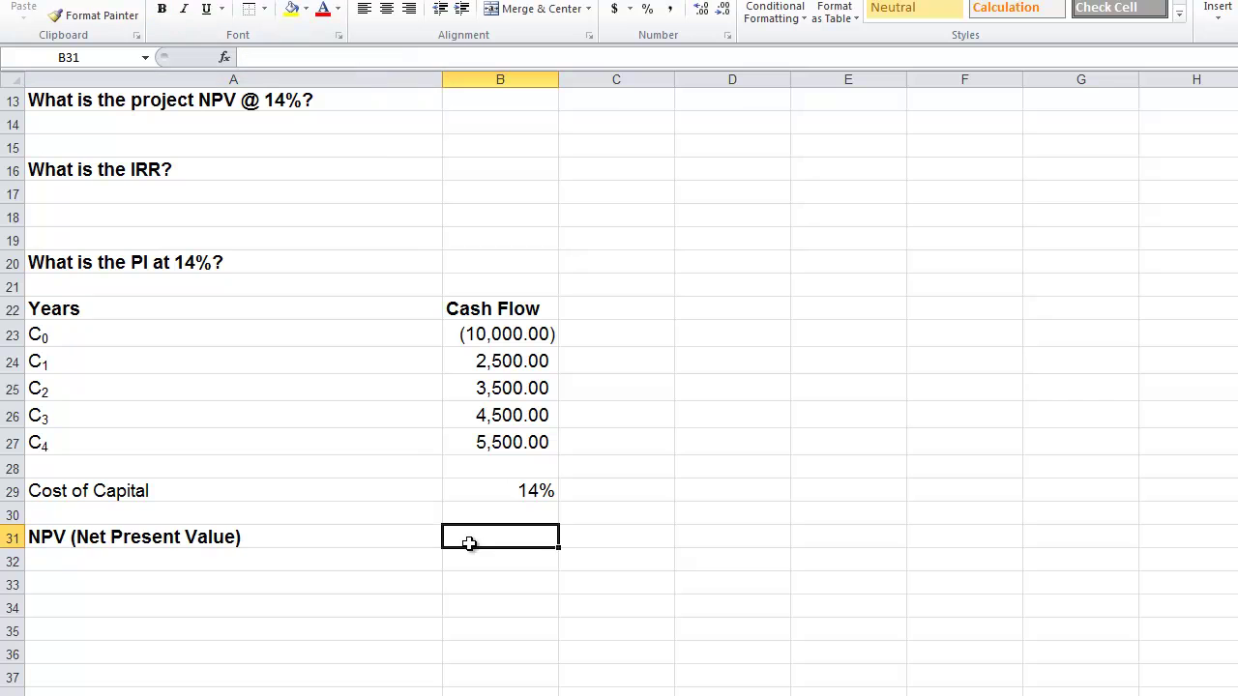
{"action": "left_click", "coordinate": [225, 59]}
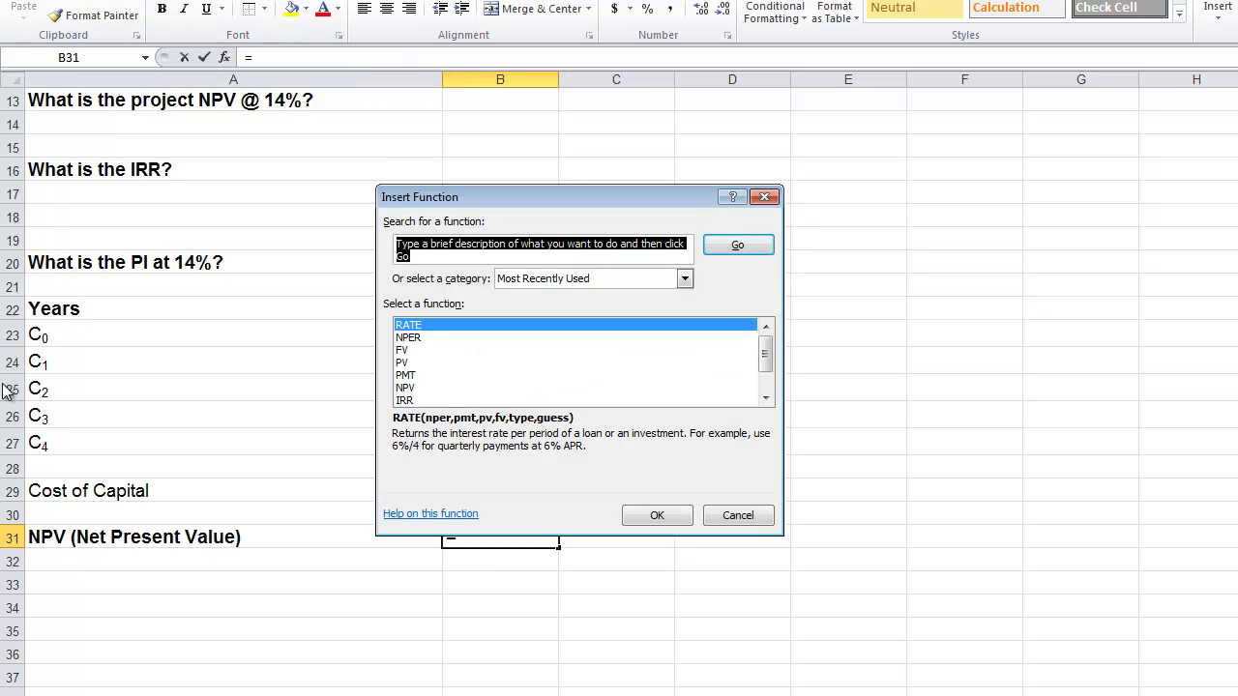
{"action": "type", "text": "NP"}
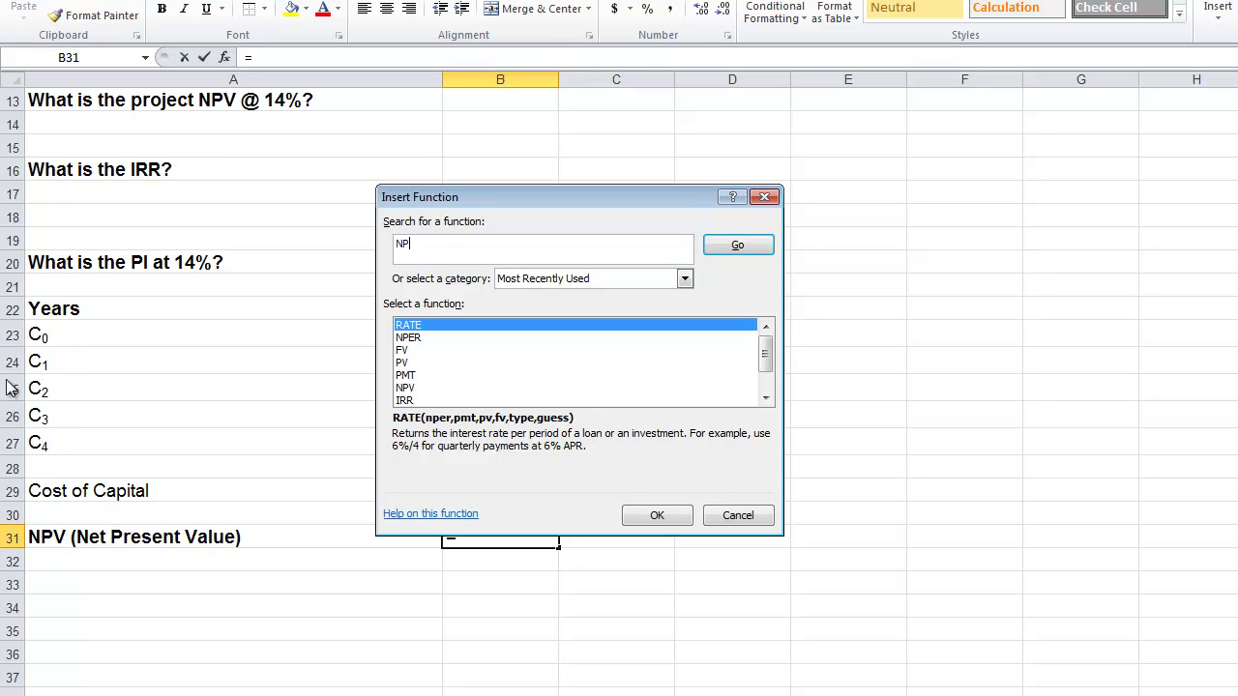
{"action": "type", "text": "V"}
{"action": "left_click", "coordinate": [743, 246]}
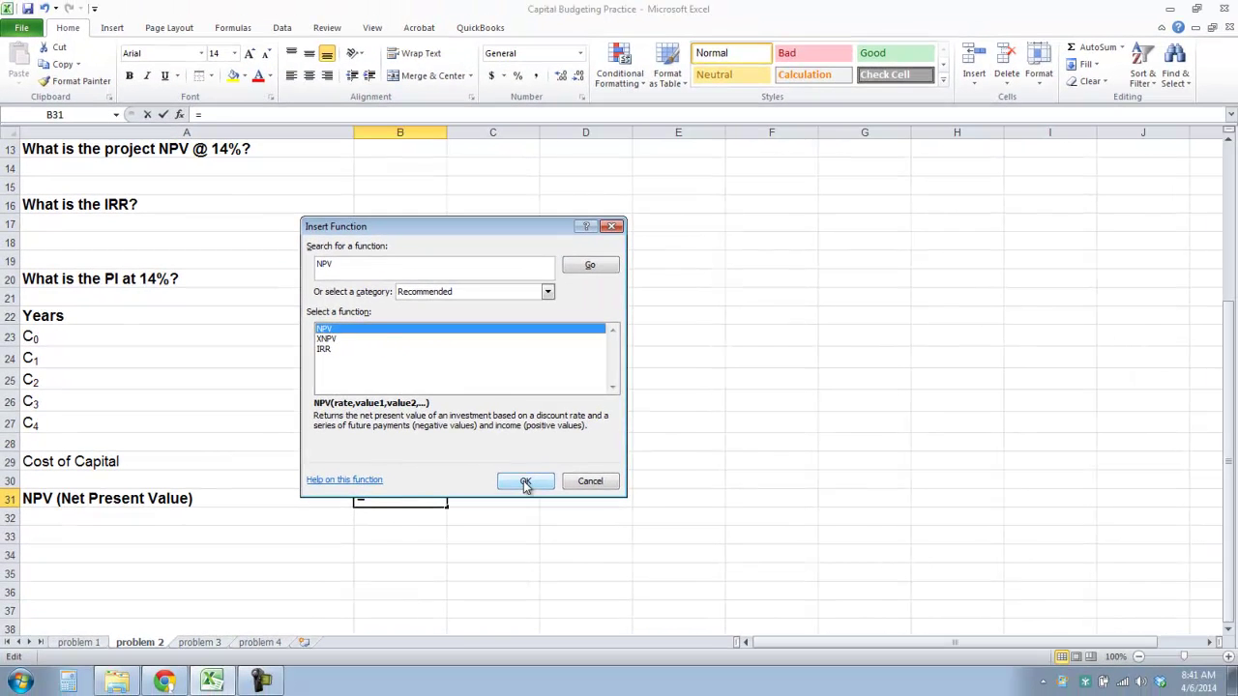
{"action": "left_click", "coordinate": [657, 515]}
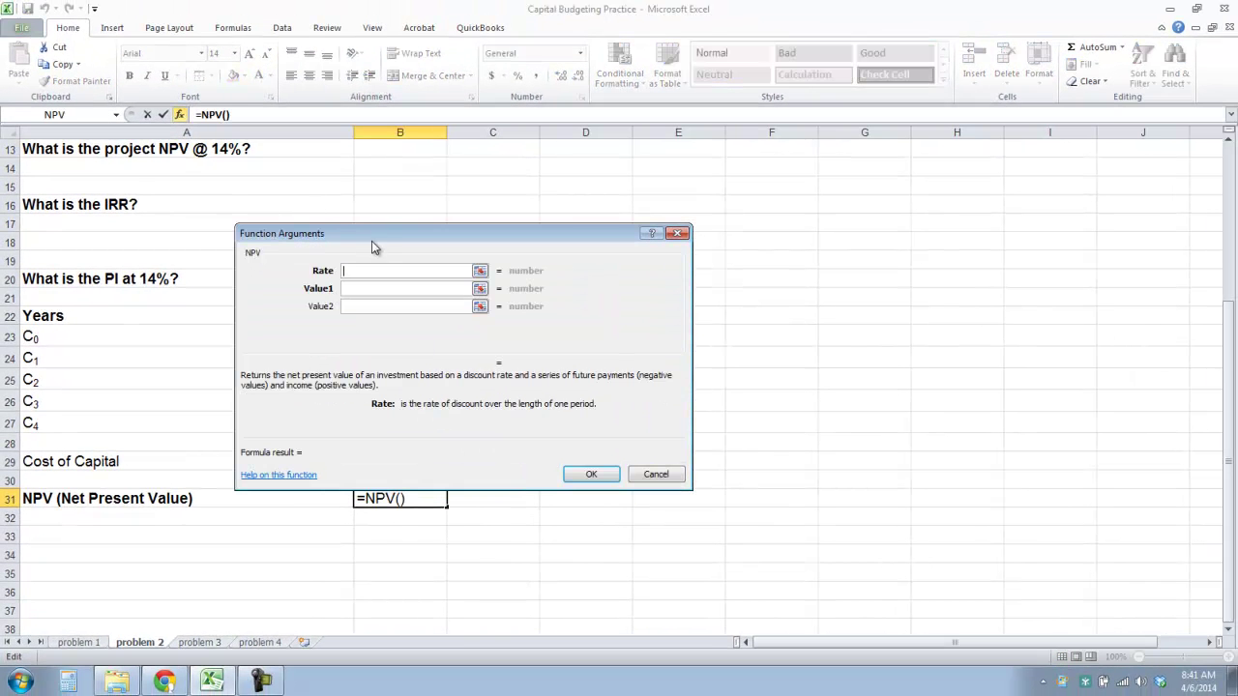
Set the NPV function's rate to B29 and its first value range to B24:B27, and confirm the arguments
{"action": "left_click_drag", "start_coordinate": [376, 238], "coordinate": [646, 228]}
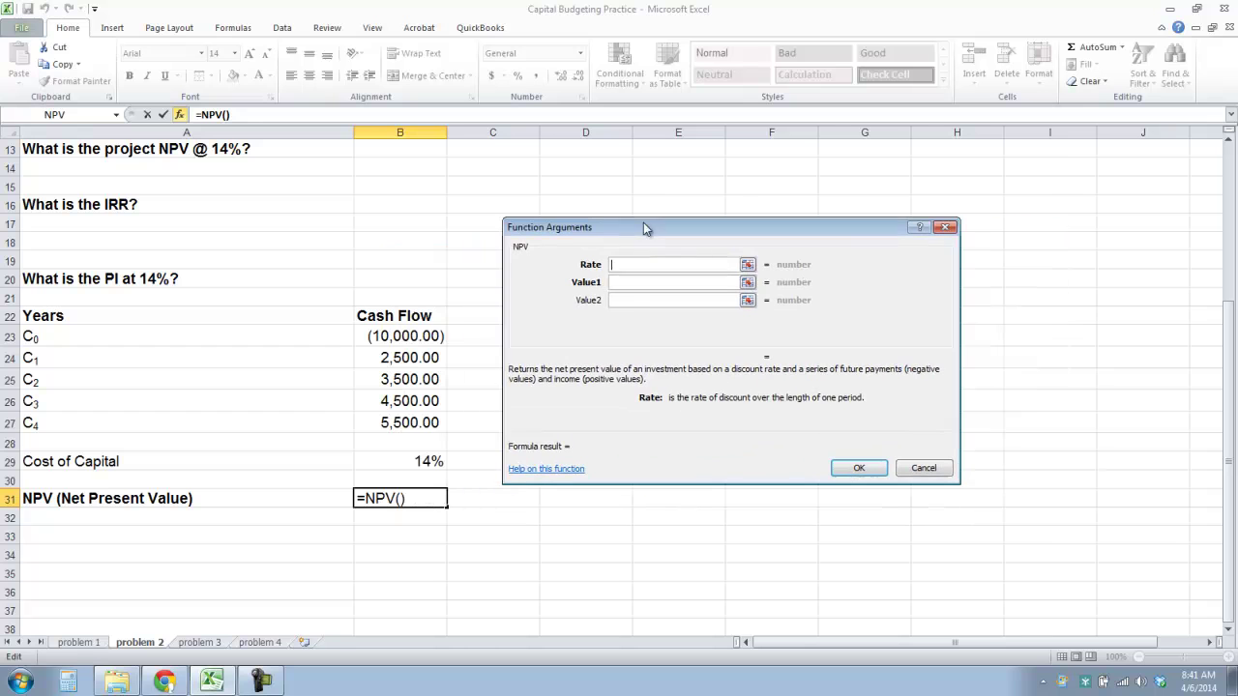
{"action": "left_click", "coordinate": [422, 461]}
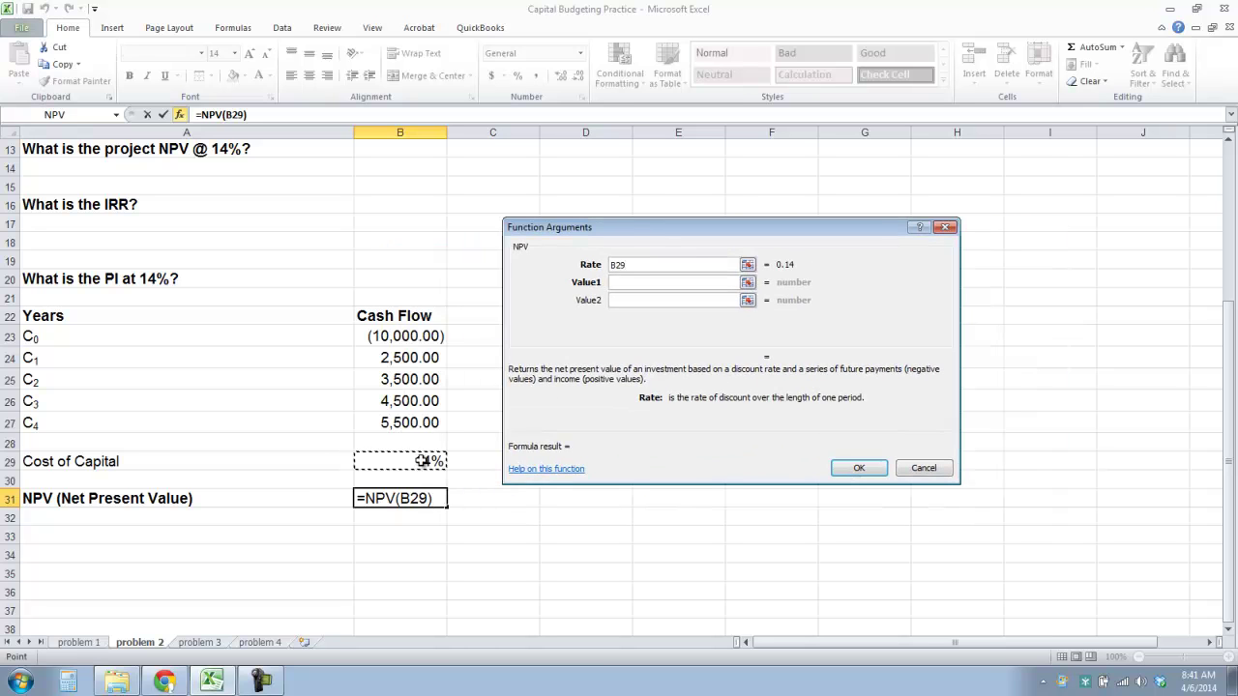
{"action": "left_click", "coordinate": [631, 282]}
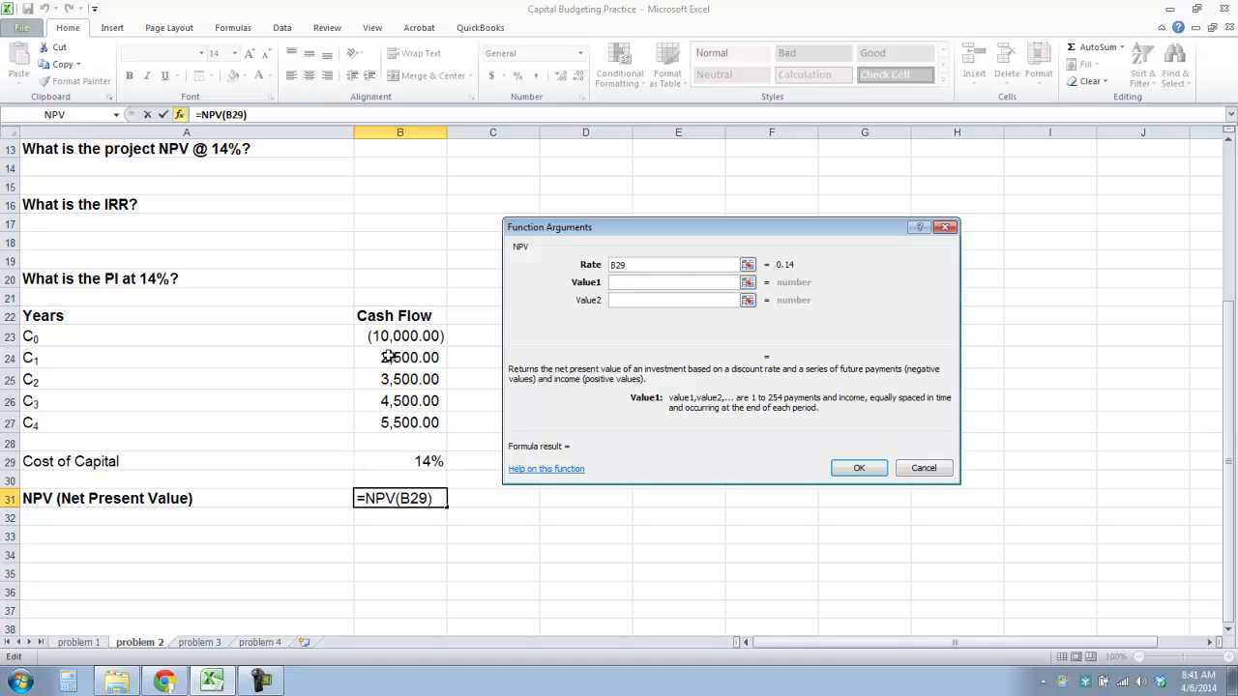
{"action": "left_click_drag", "start_coordinate": [387, 356], "coordinate": [371, 432]}
{"action": "left_click", "coordinate": [860, 468]}
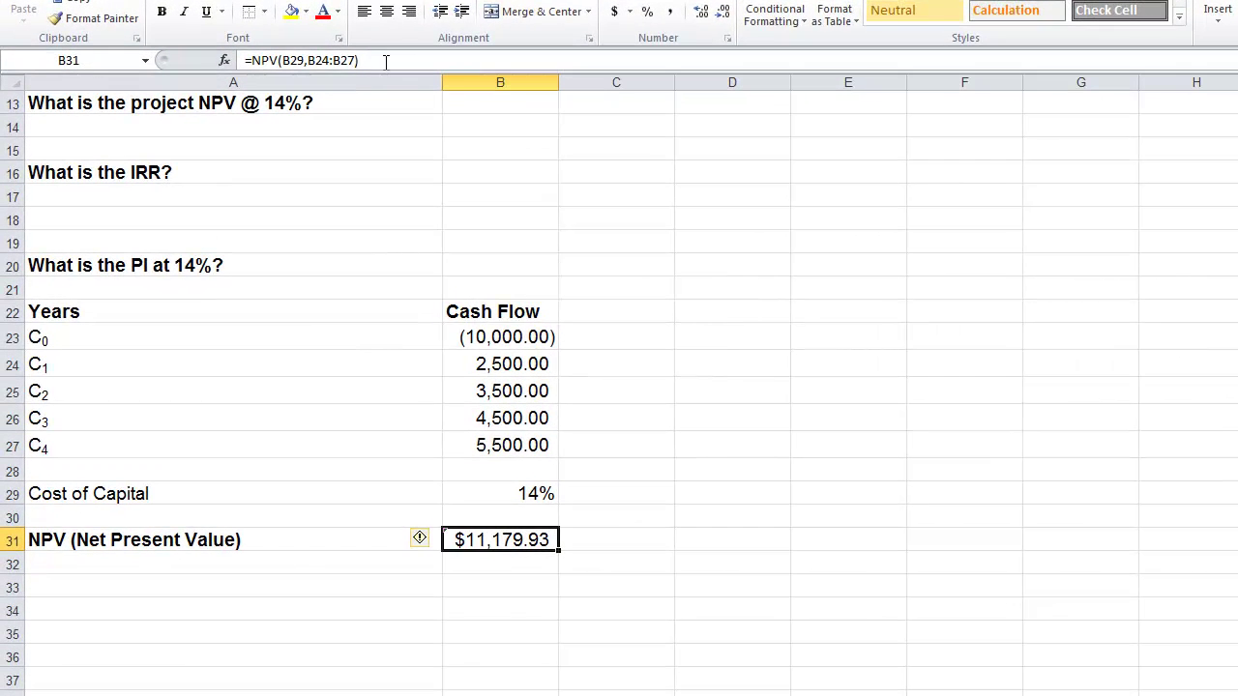
Add the initial outlay to the NPV formula in B31 so it reads =NPV(B29,B24:B27)+B23
{"action": "left_click", "coordinate": [308, 116]}
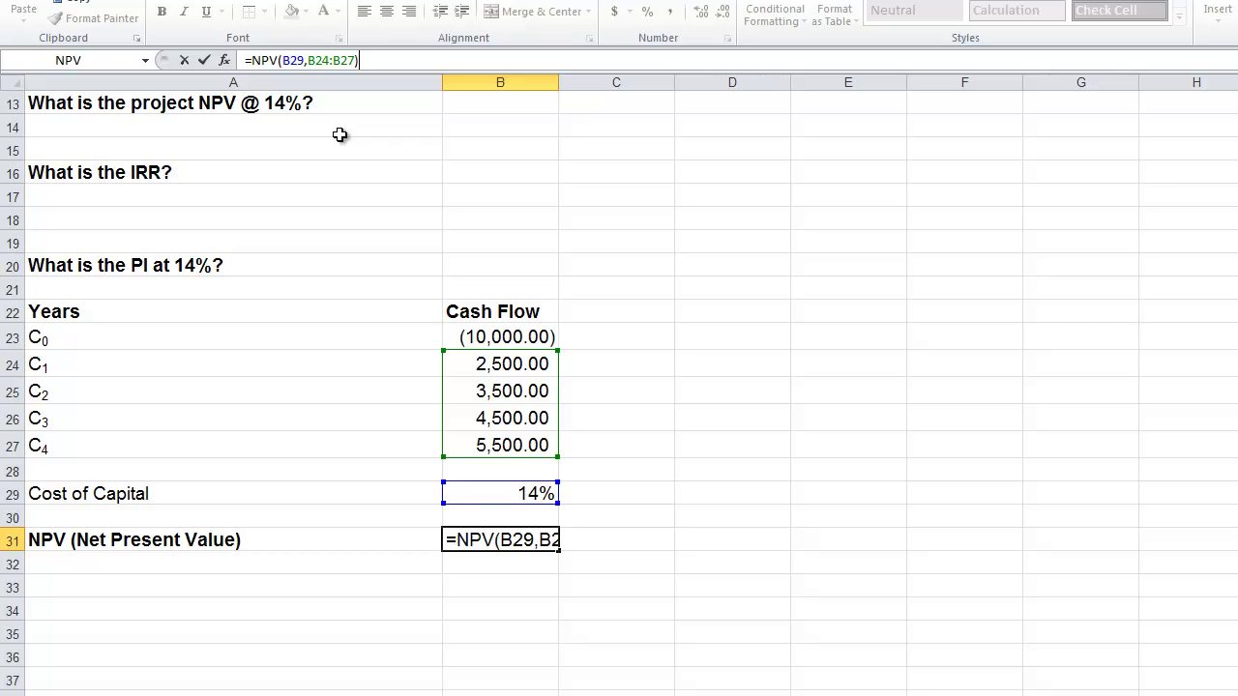
{"action": "type", "text": "+"}
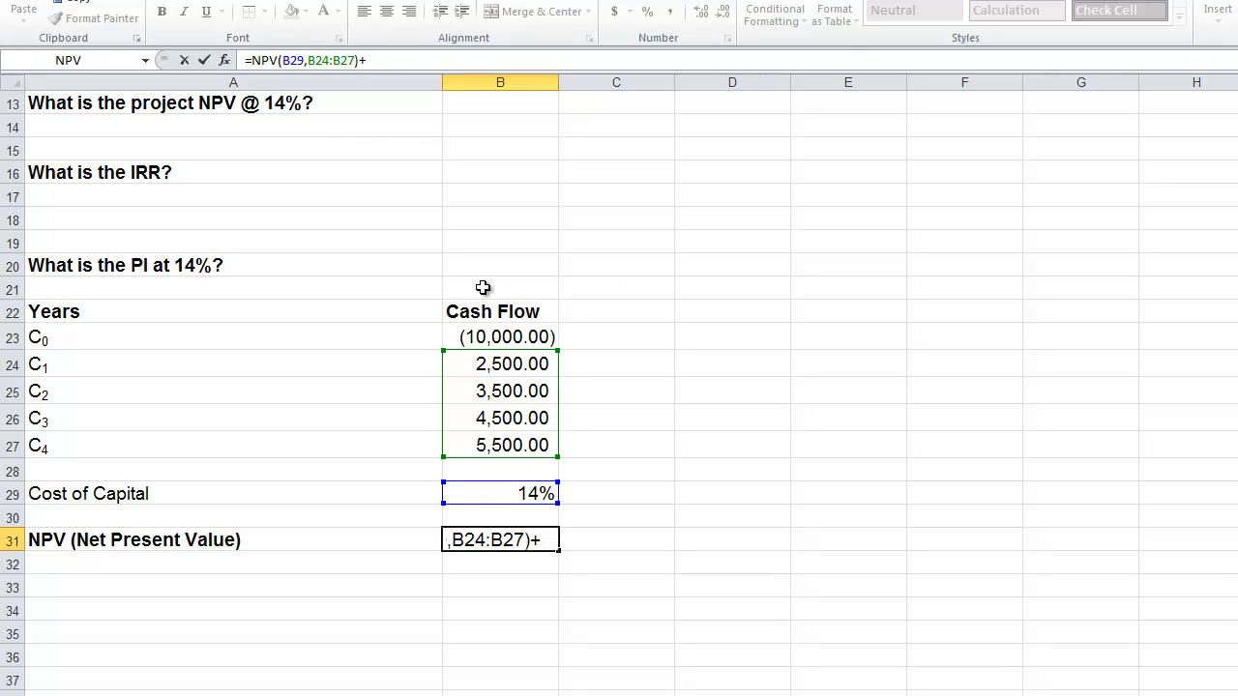
{"action": "left_click", "coordinate": [491, 336]}
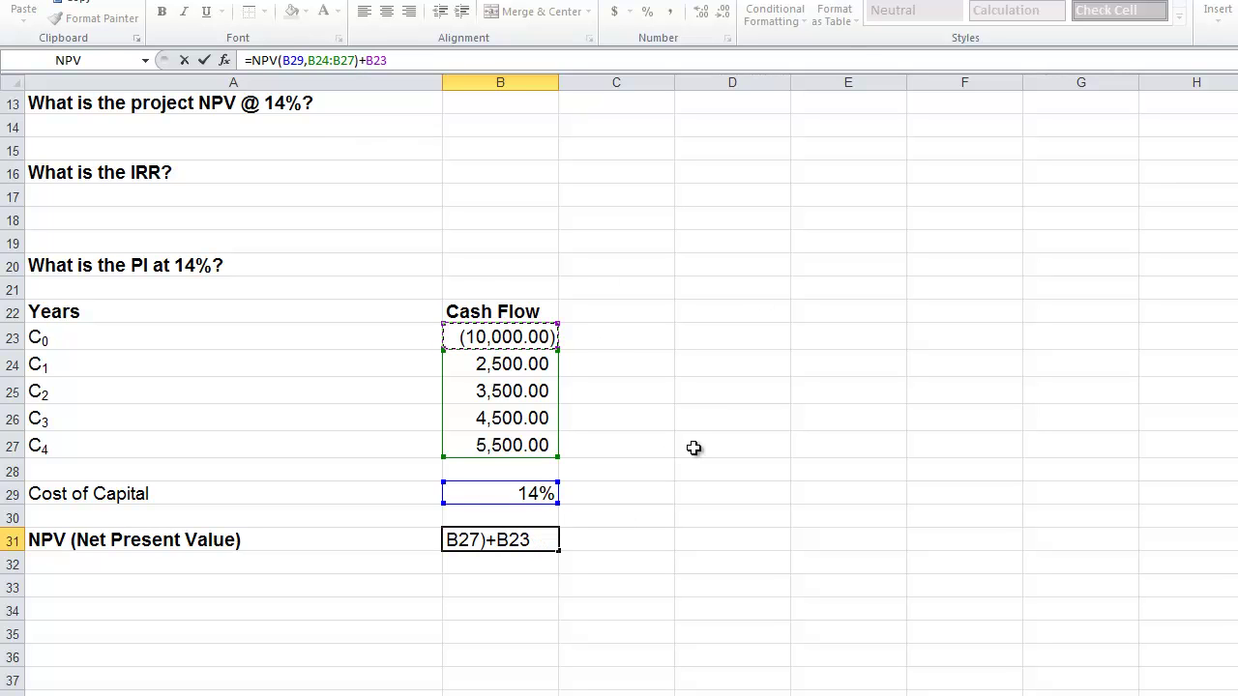
{"action": "key", "text": "Return"}
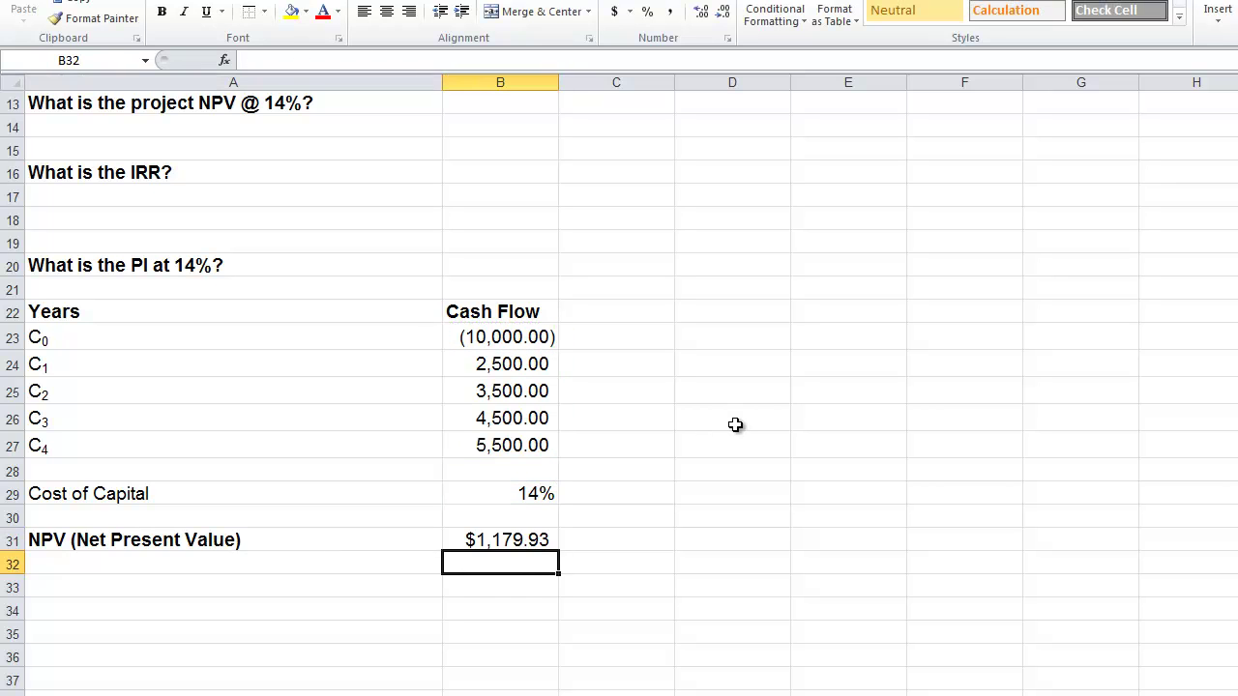
Enter the decision rule "Accept if > 0" in A32 below the NPV label
{"action": "key", "text": "Left"}
{"action": "type", "text": "Accep"}
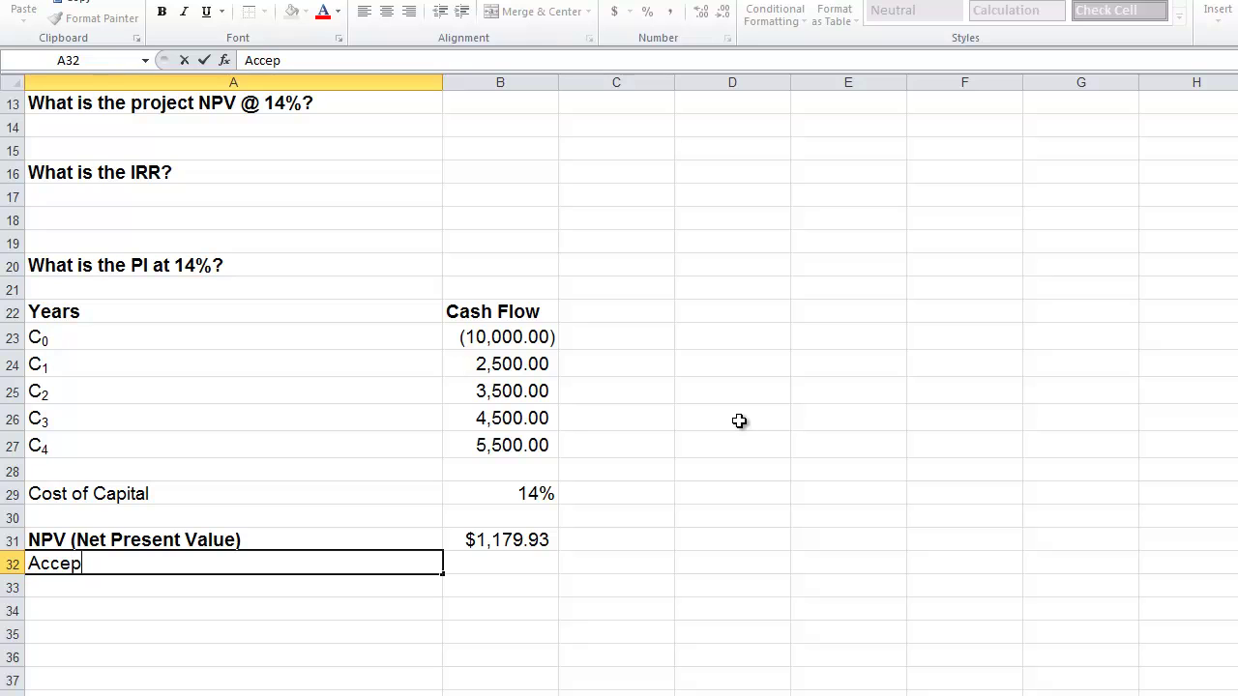
{"action": "type", "text": "t if > 0"}
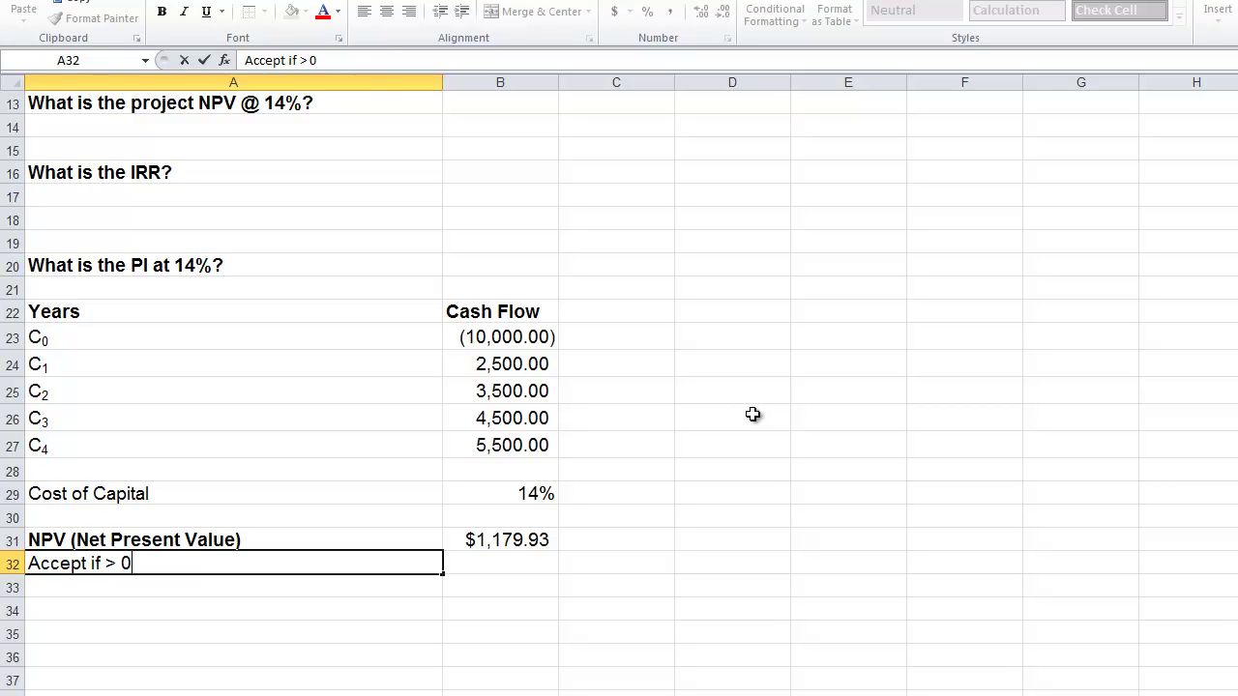
{"action": "left_click", "coordinate": [520, 542]}
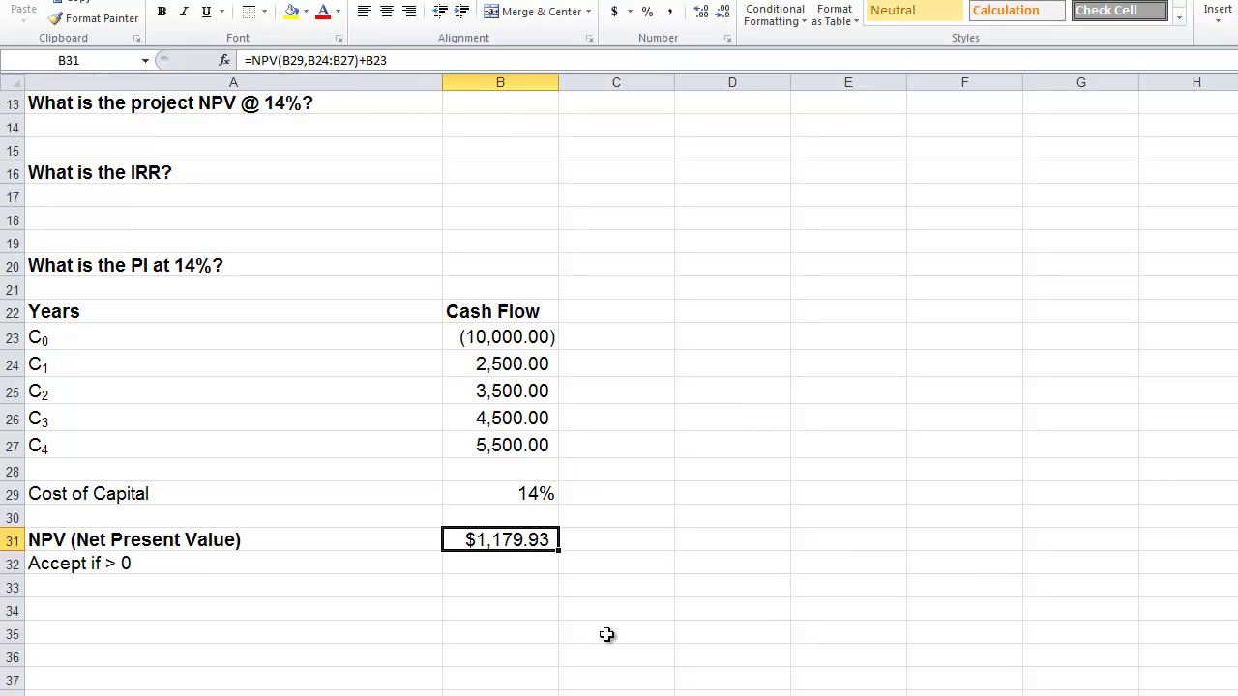
{"action": "left_click", "coordinate": [235, 576]}
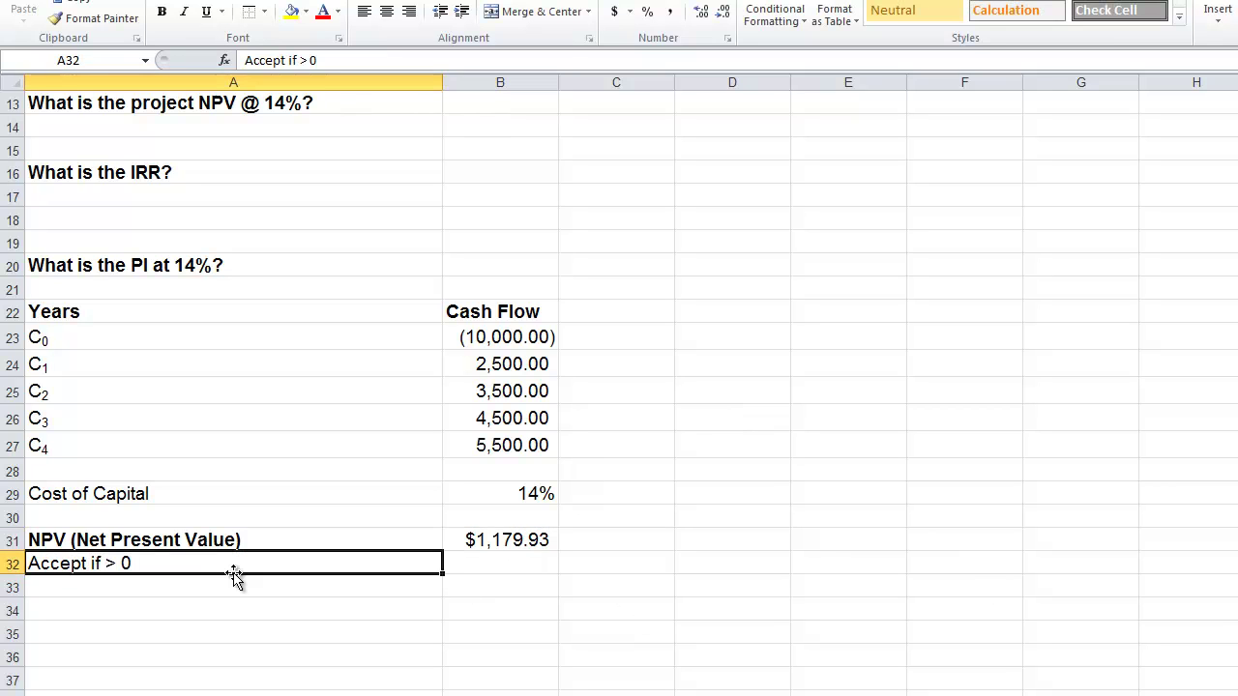
Enter the decision "Accept" in C31 beside the NPV result
{"action": "left_click", "coordinate": [665, 542]}
{"action": "type", "text": "Accept"}
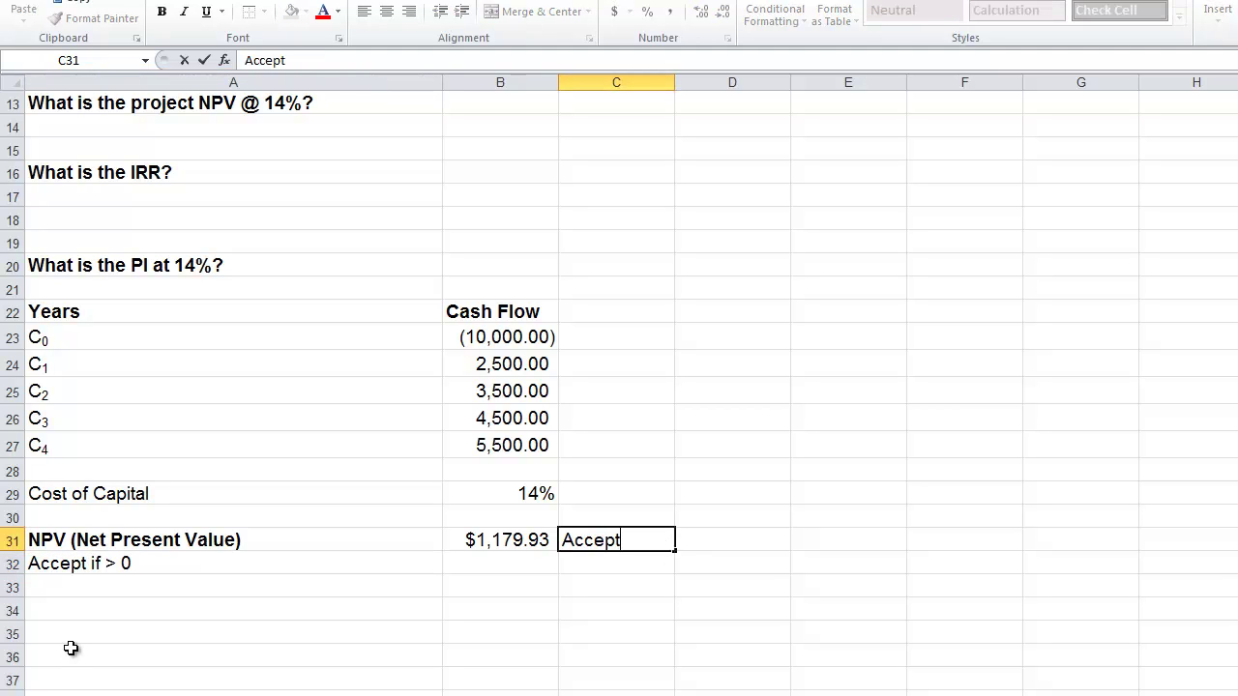
{"action": "key", "text": "Tab"}
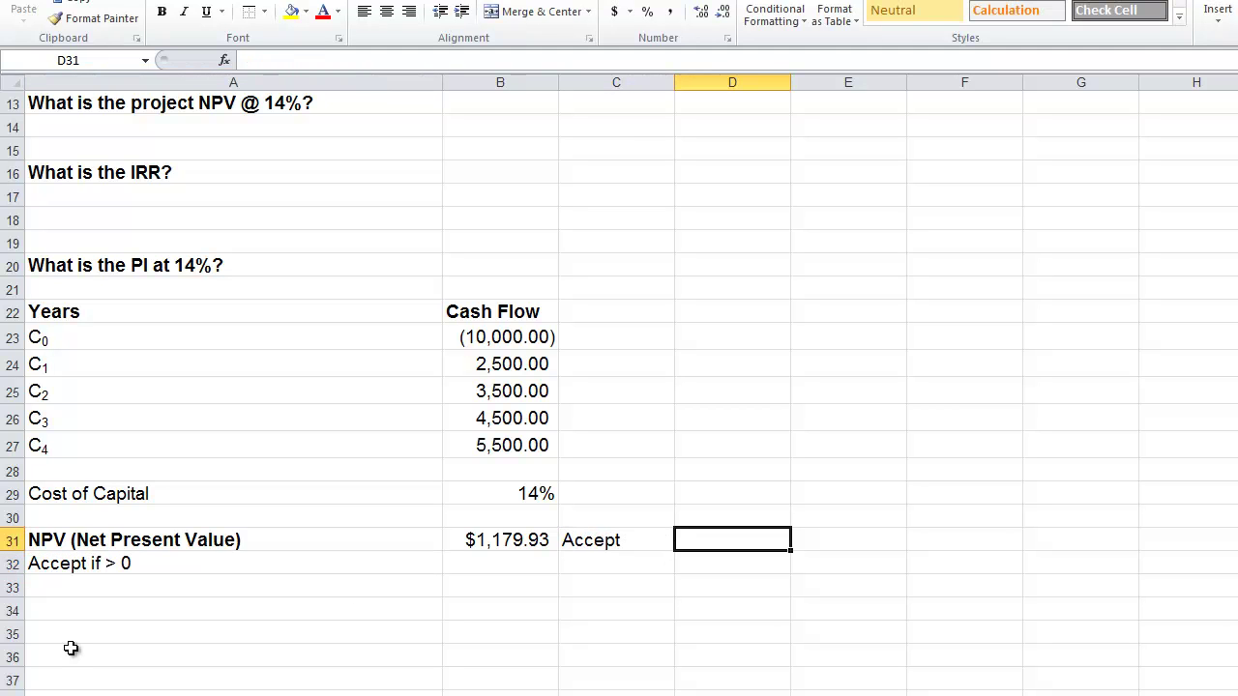
Enter the label "IRR (Internal Rate of Return)" in A34 and make it bold
{"action": "key", "text": "Down"}
{"action": "key", "text": "Down"}
{"action": "key", "text": "Down"}
{"action": "key", "text": "Left"}
{"action": "key", "text": "Left"}
{"action": "key", "text": "Left"}
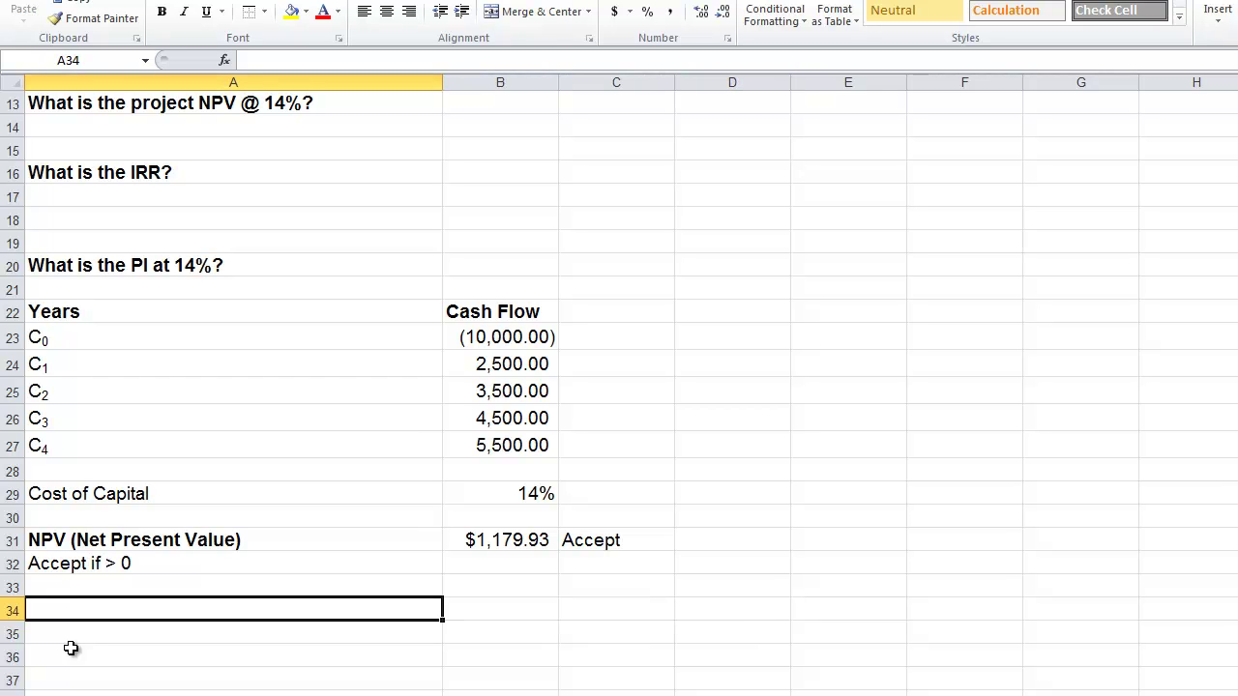
{"action": "type", "text": "IRR"}
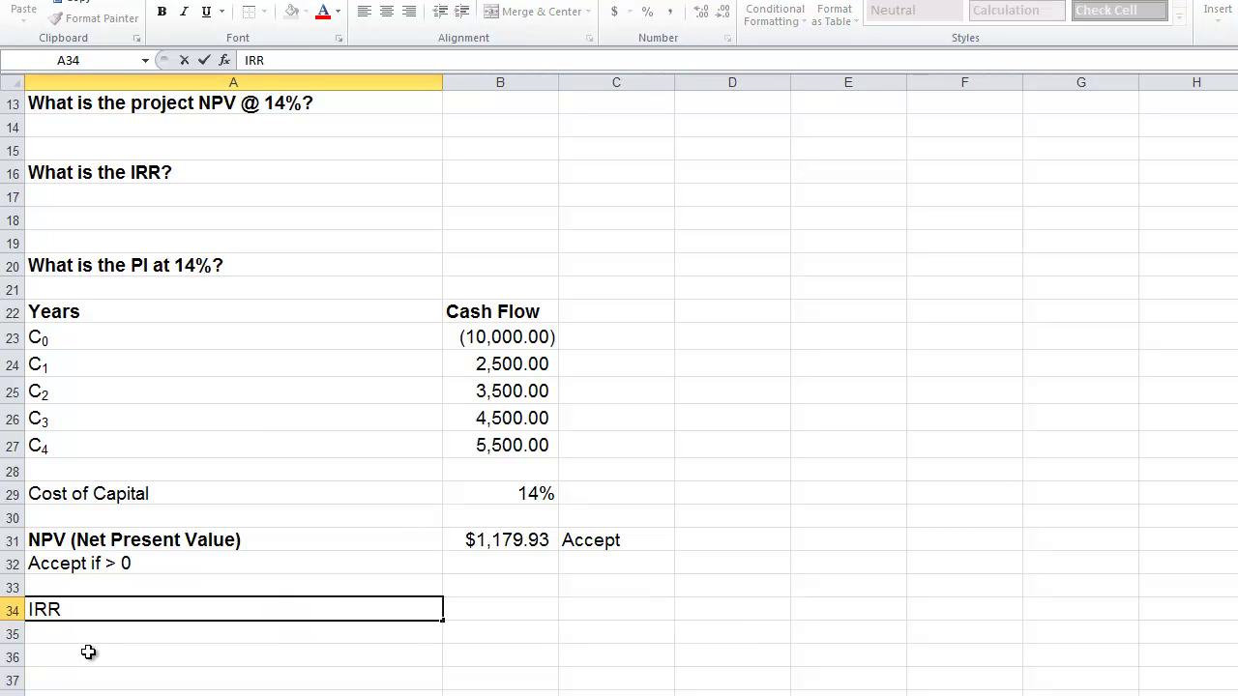
{"action": "key", "text": "Return"}
{"action": "key", "text": "Up"}
{"action": "key", "text": "shift+space"}
{"action": "type", "text": "("}
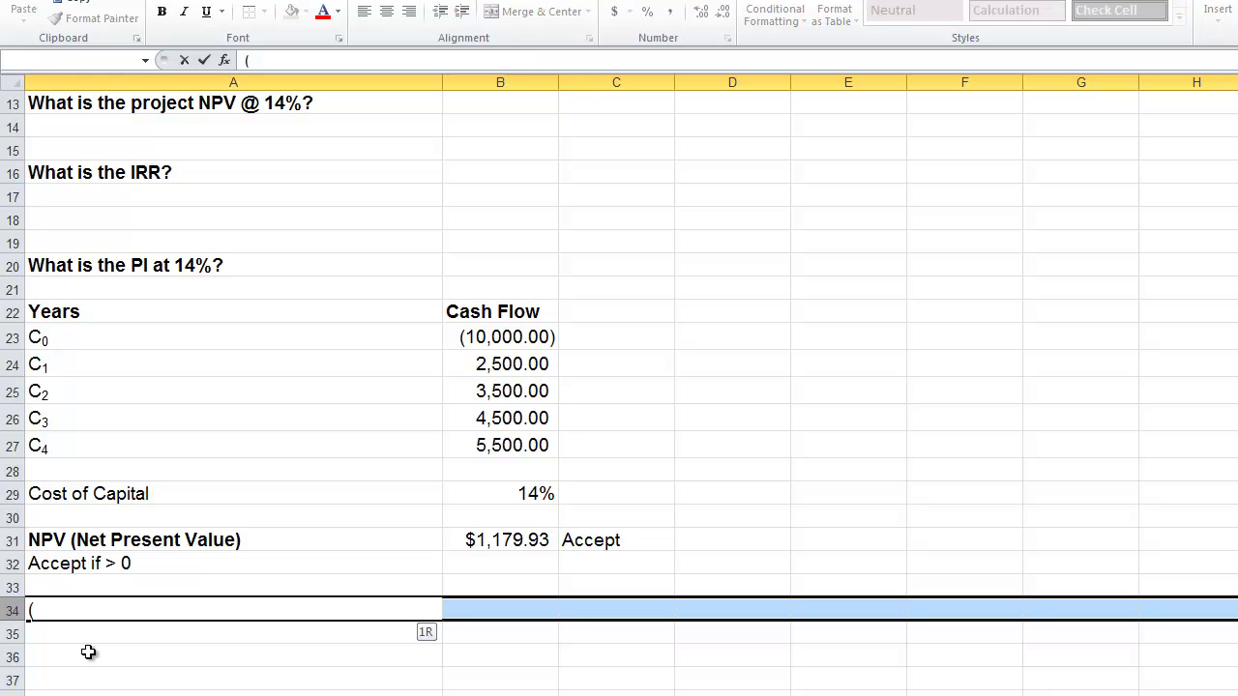
{"action": "type", "text": "RR (Internal R"}
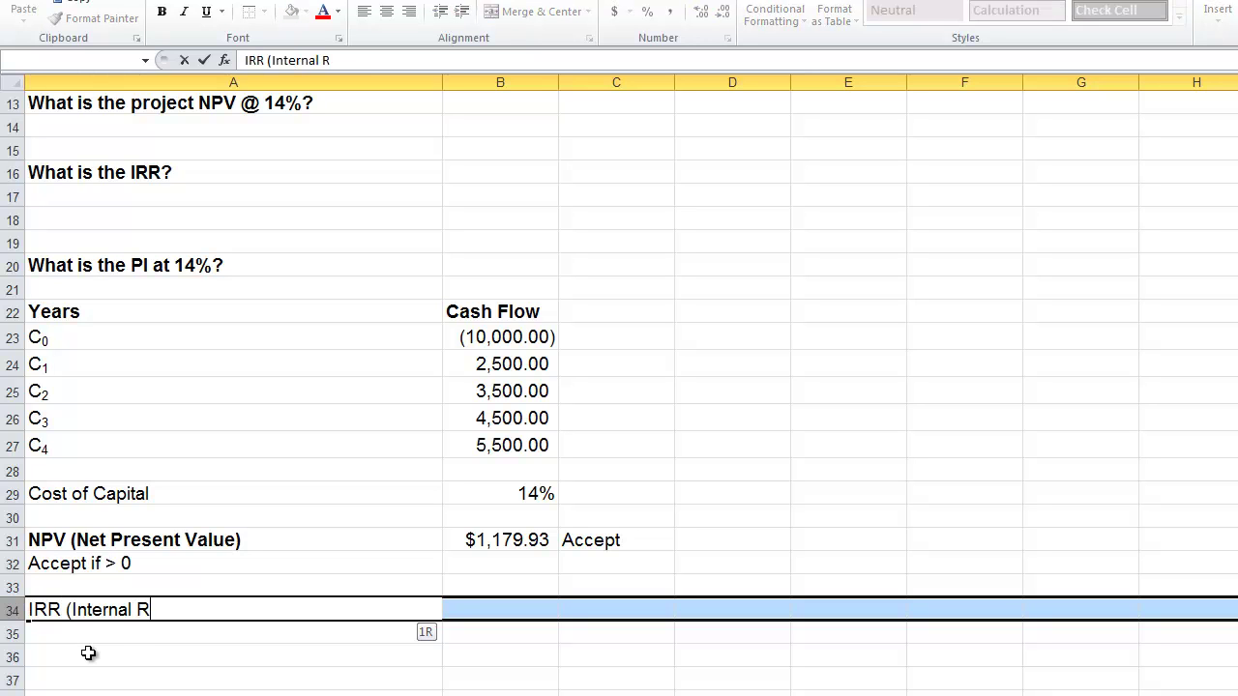
{"action": "type", "text": "ate of Return"}
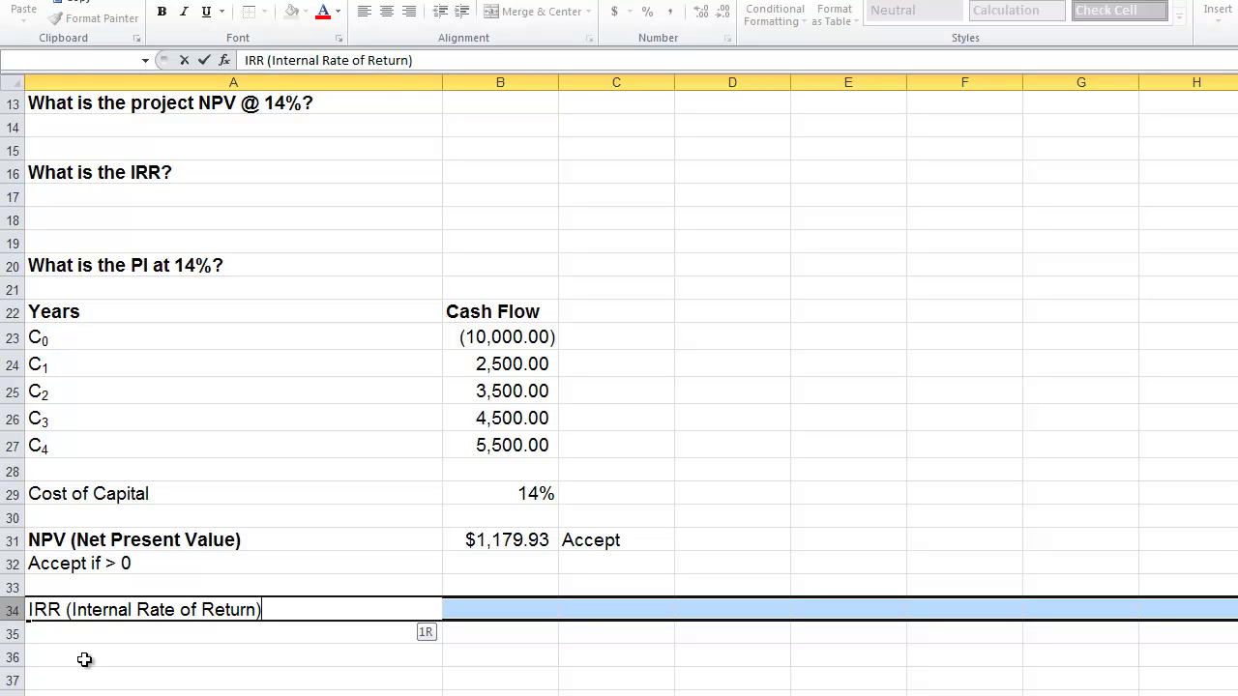
{"action": "type", "text": ")"}
{"action": "key", "text": "Up"}
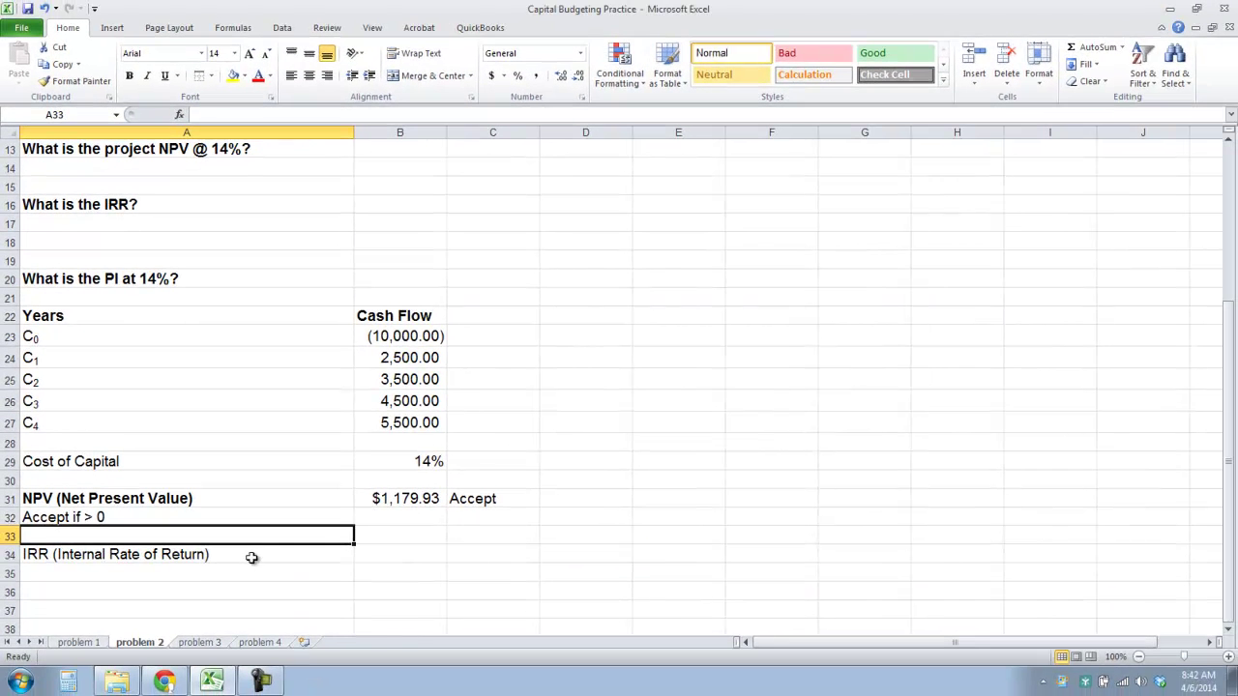
{"action": "left_click", "coordinate": [252, 558]}
{"action": "left_click", "coordinate": [128, 76]}
Calculate the internal rate of return in B34 with the IRR function over the cash flows B23:B27
{"action": "left_click", "coordinate": [385, 539]}
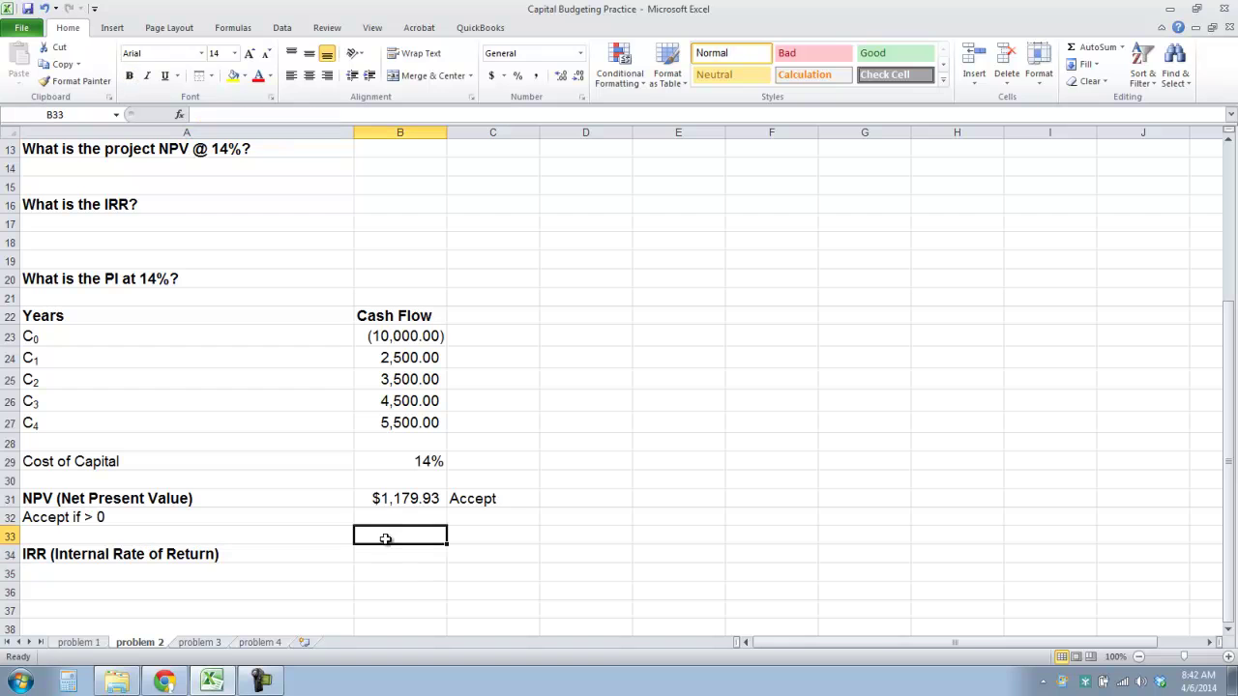
{"action": "left_click", "coordinate": [387, 549]}
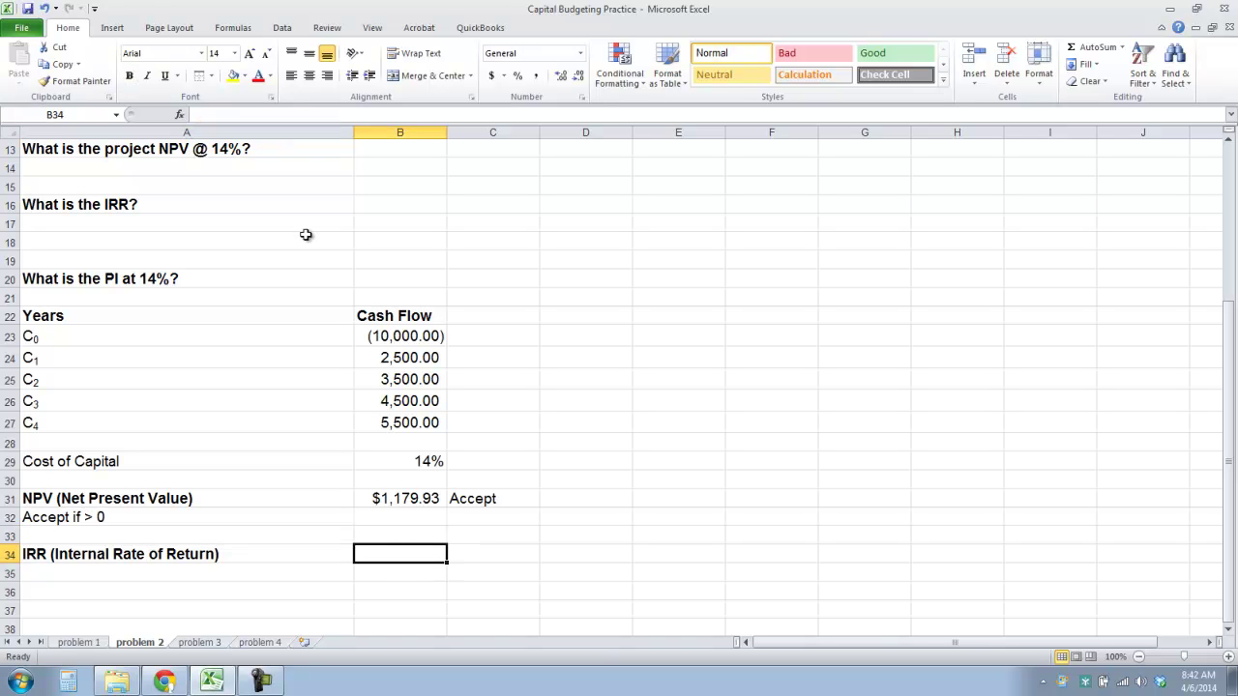
{"action": "left_click", "coordinate": [181, 116]}
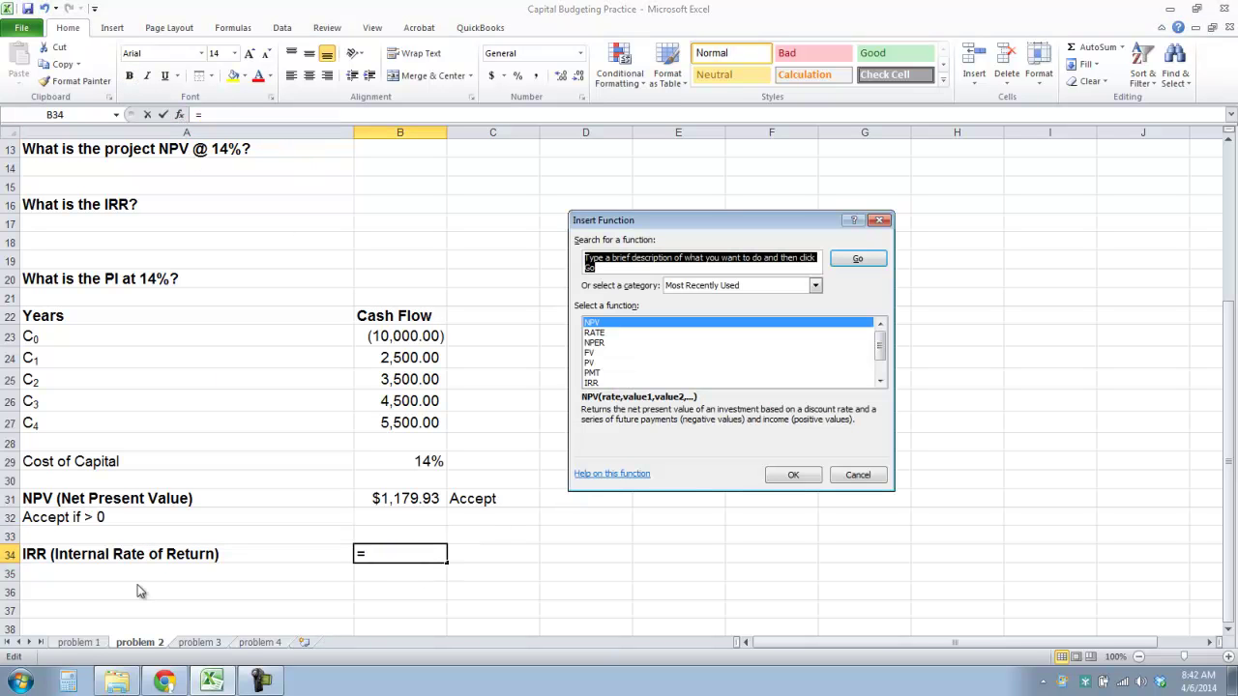
{"action": "left_click", "coordinate": [592, 384]}
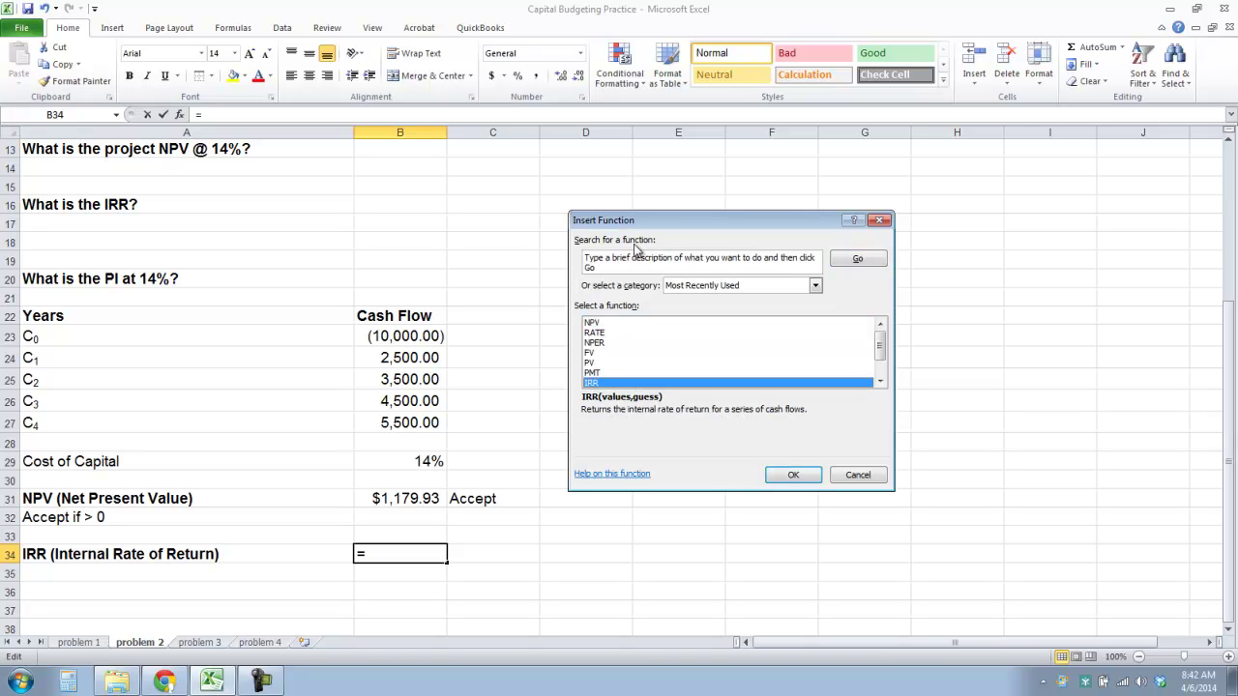
{"action": "left_click", "coordinate": [789, 475]}
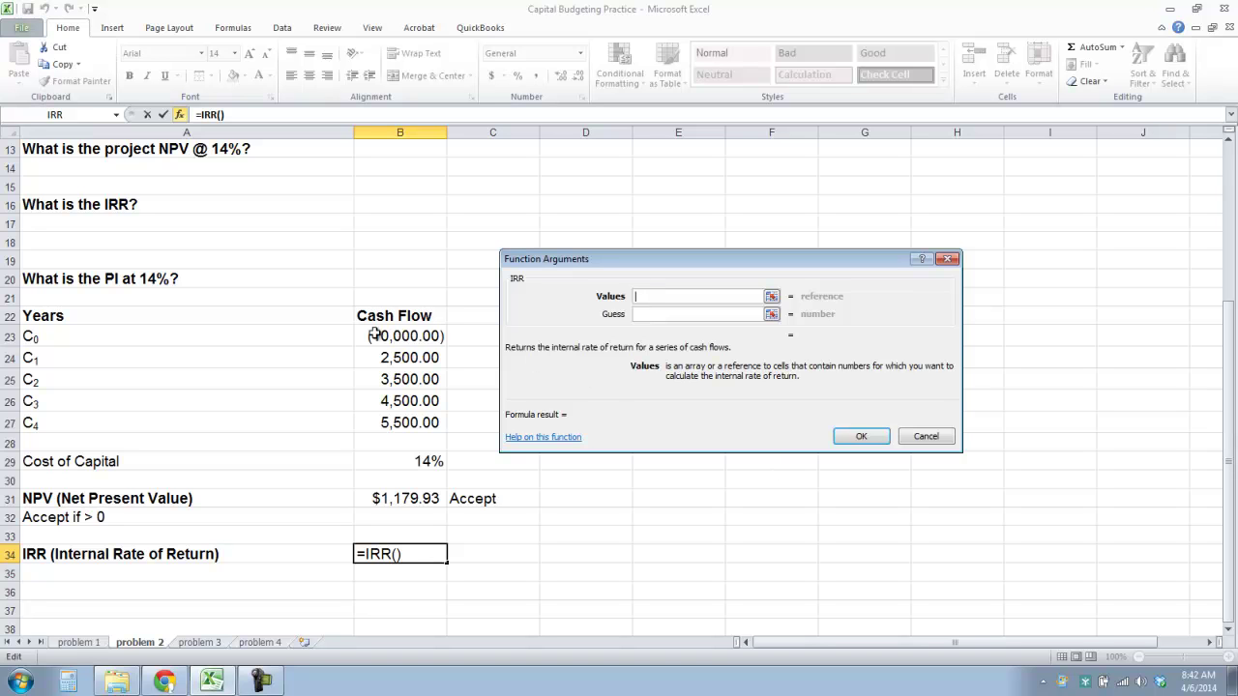
{"action": "left_click_drag", "start_coordinate": [374, 335], "coordinate": [376, 423]}
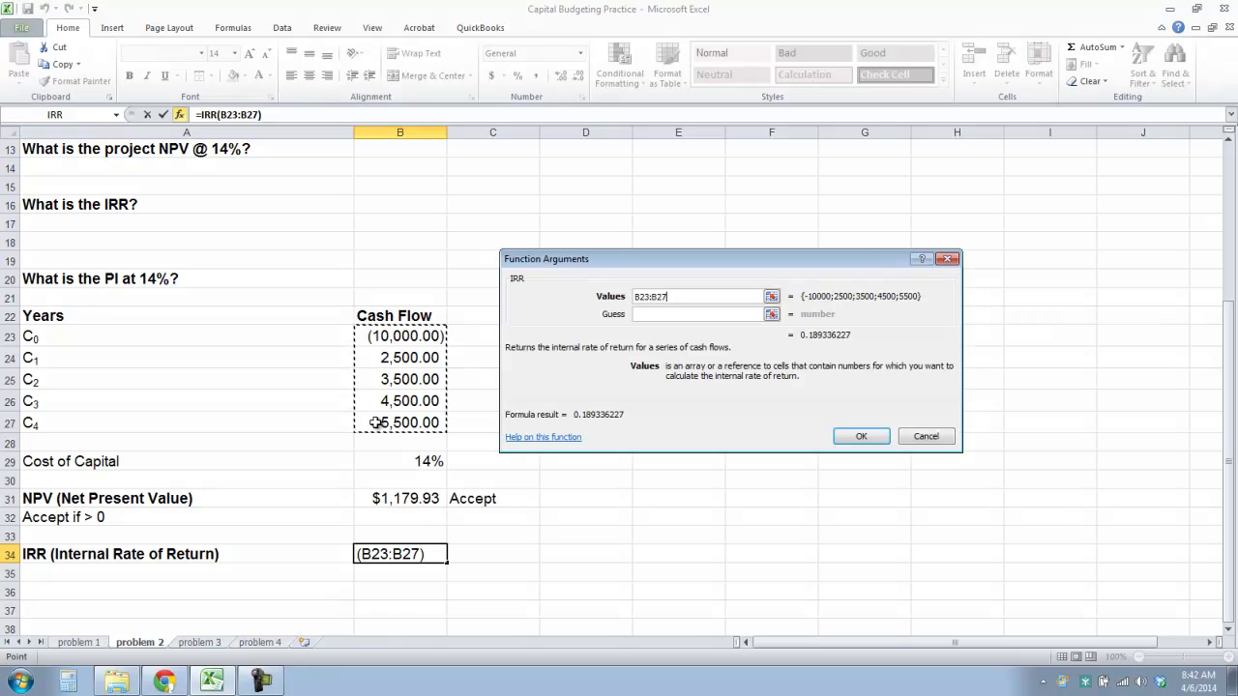
{"action": "left_click", "coordinate": [861, 436]}
{"action": "left_click", "coordinate": [506, 571]}
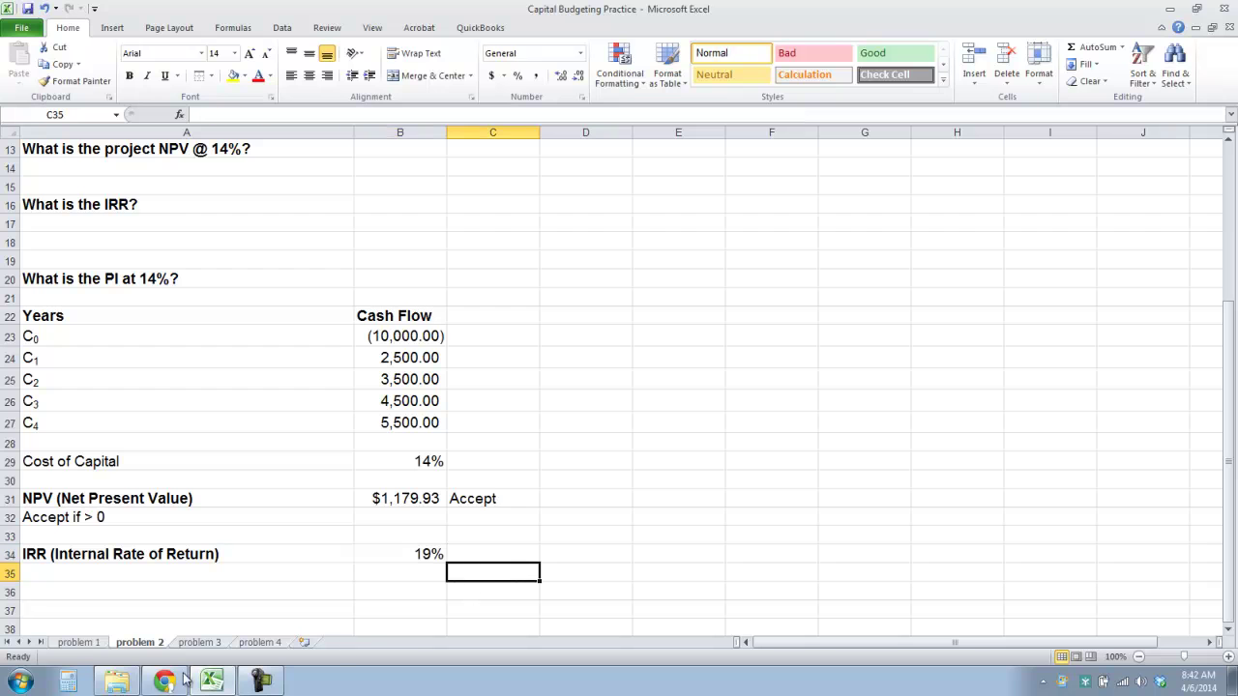
Enter the decision rule "Accept if > cost of capital" in A35 below the IRR label
{"action": "left_click", "coordinate": [201, 573]}
{"action": "type", "text": "Acceot"}
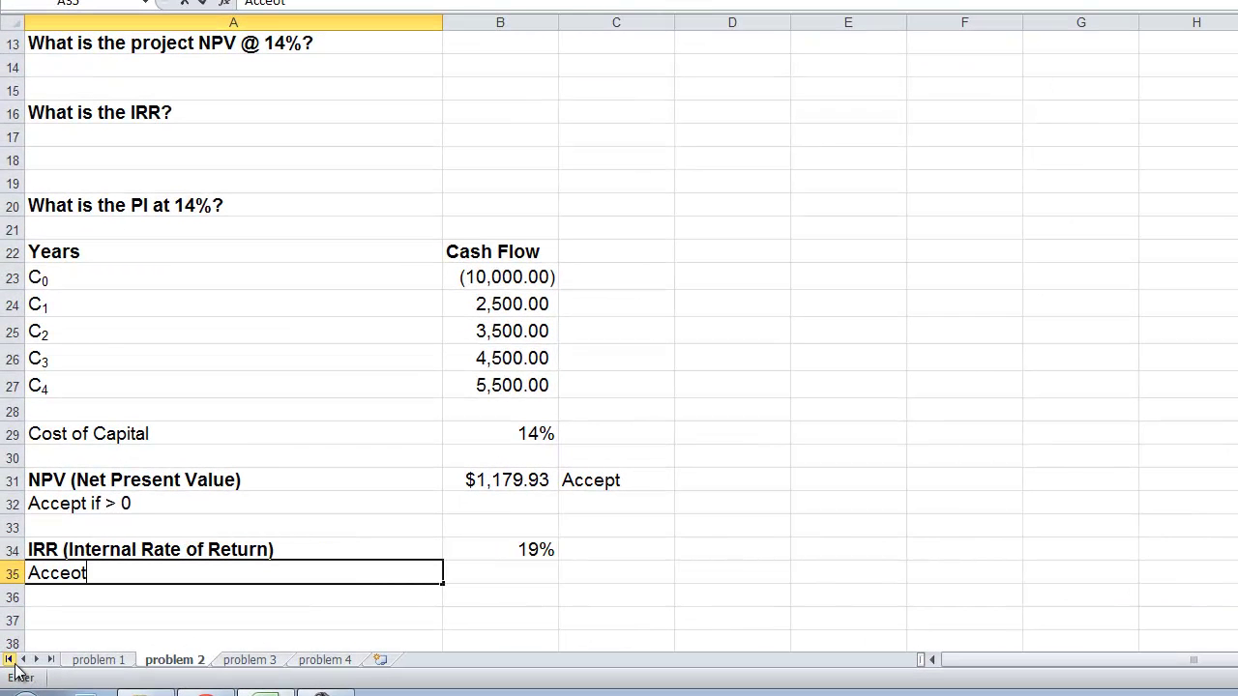
{"action": "key", "text": "BackSpace"}
{"action": "key", "text": "BackSpace"}
{"action": "type", "text": "p"}
{"action": "type", "text": "t if > cost of capital"}
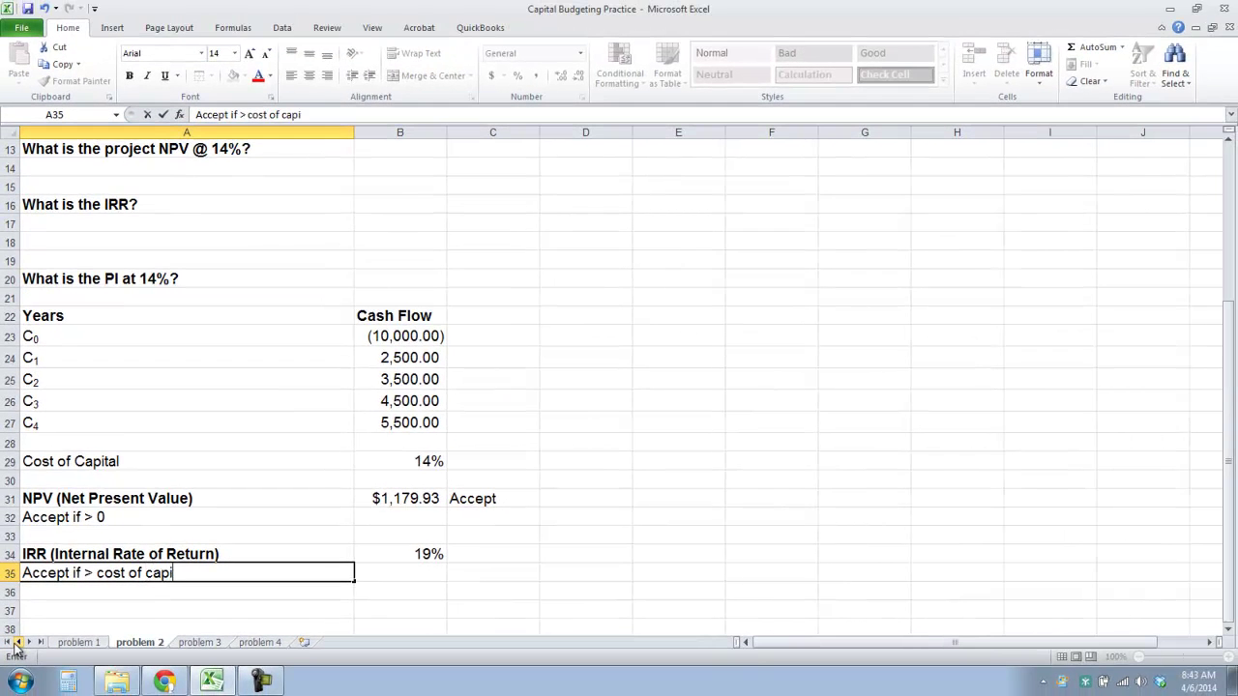
{"action": "key", "text": "Tab"}
Enter the decision "Accept" in C34 beside the IRR result
{"action": "key", "text": "Tab"}
{"action": "key", "text": "Up"}
{"action": "type", "text": "Acceptg"}
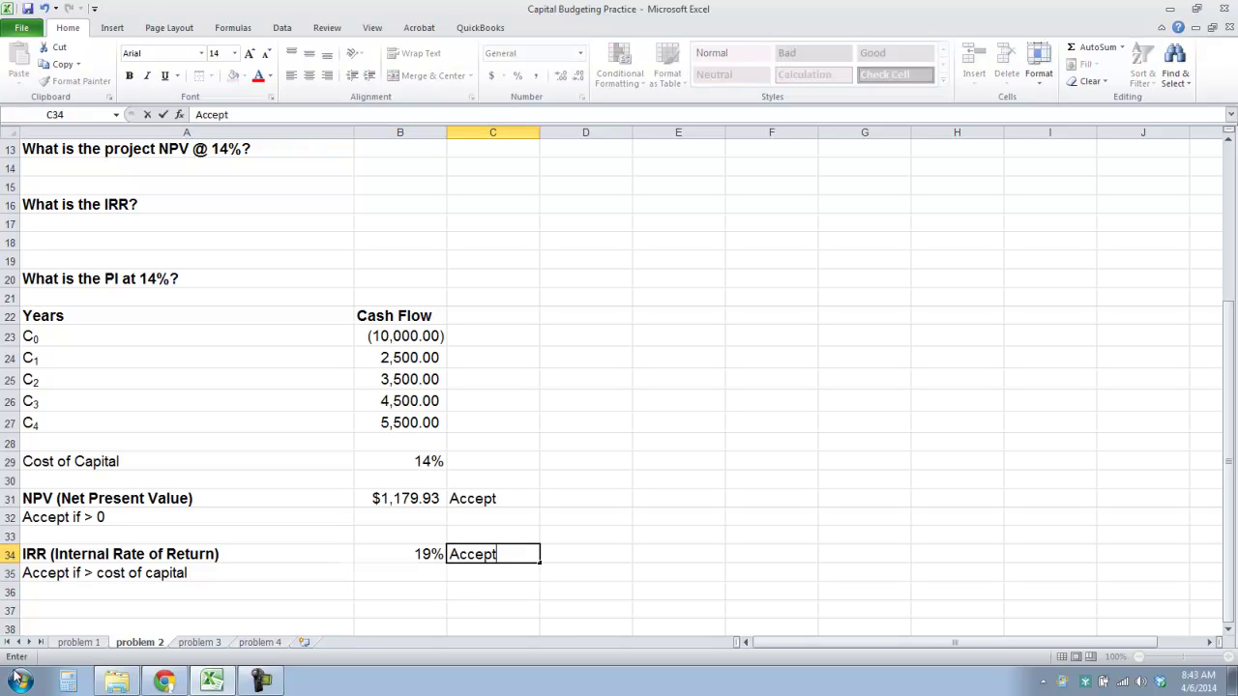
{"action": "key", "text": "Return"}
Enter the label "PI ( Profitability Index)" in A37 and make it bold
{"action": "key", "text": "Down"}
{"action": "key", "text": "Left"}
{"action": "key", "text": "Left"}
{"action": "key", "text": "Down"}
{"action": "type", "text": "PI"}
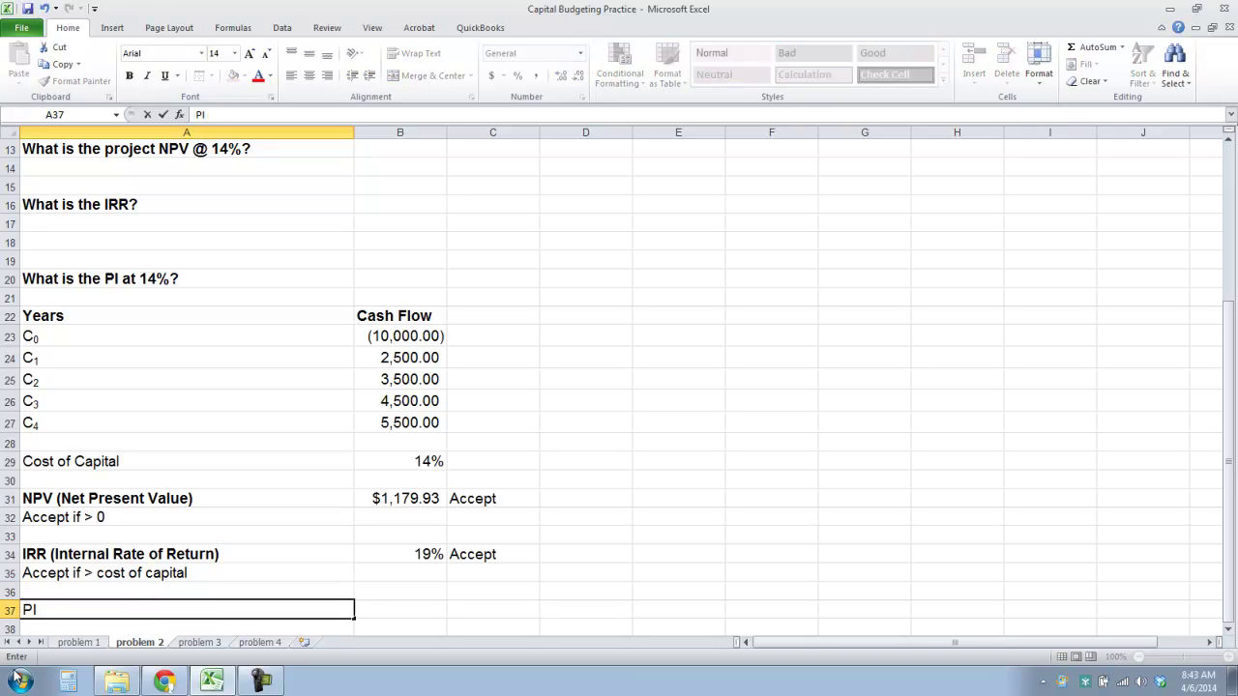
{"action": "left_click", "coordinate": [274, 681]}
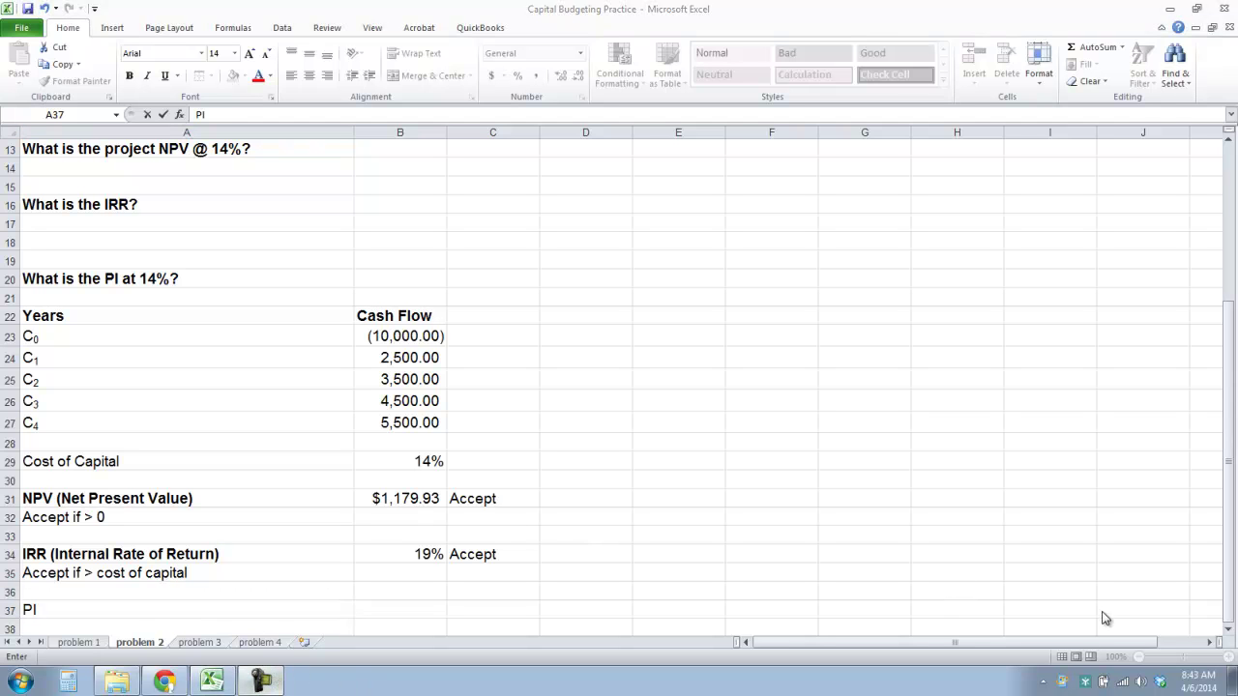
{"action": "left_click", "coordinate": [15, 665]}
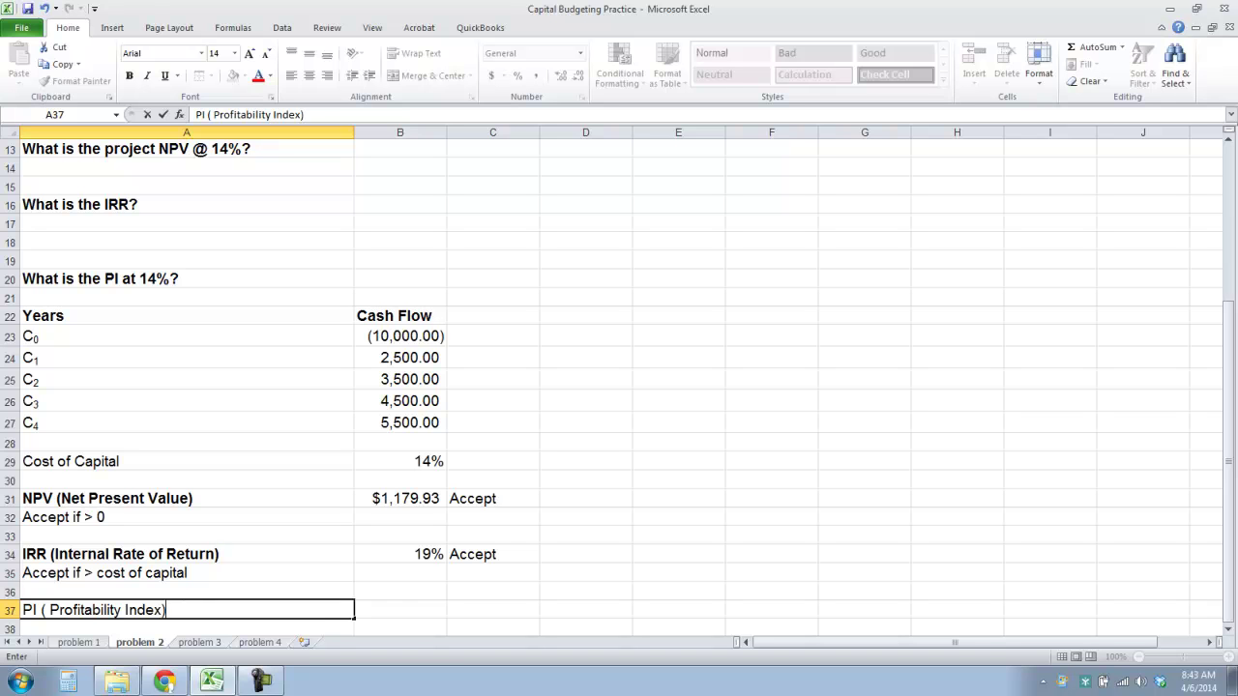
{"action": "key", "text": "Tab"}
{"action": "left_click", "coordinate": [139, 613]}
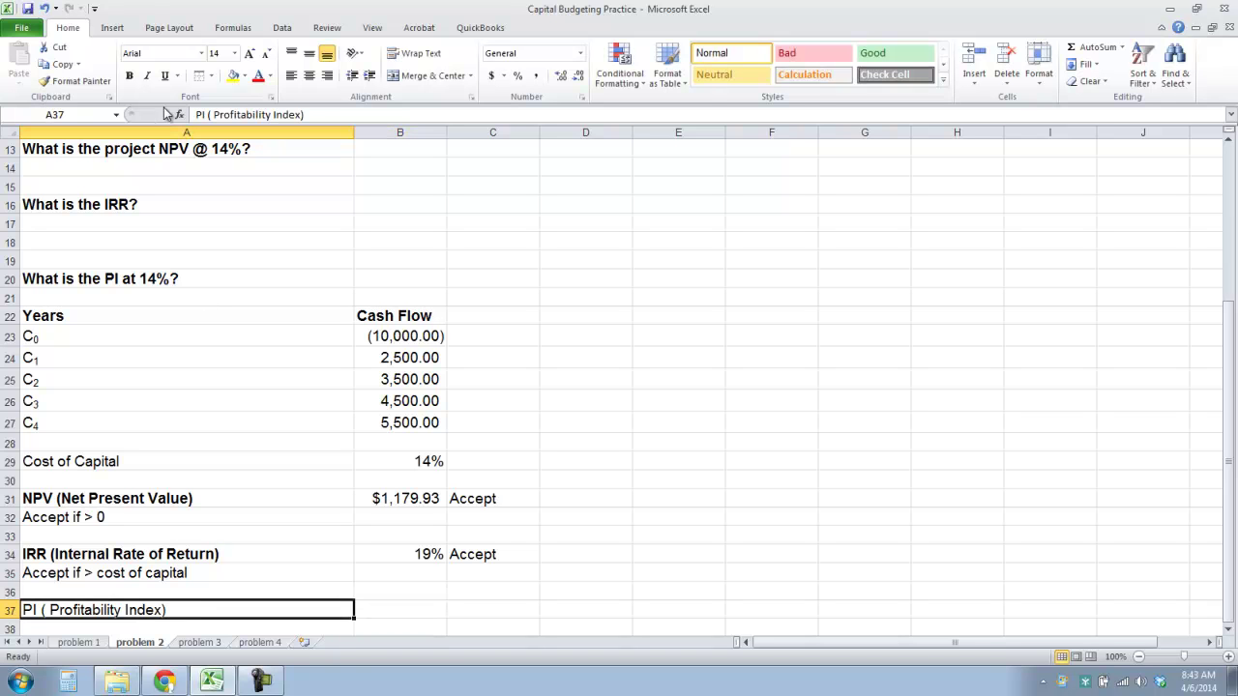
{"action": "left_click", "coordinate": [129, 75]}
Enter the label "NPV of Inflows" in A38 under the profitability index heading
{"action": "left_click", "coordinate": [387, 605]}
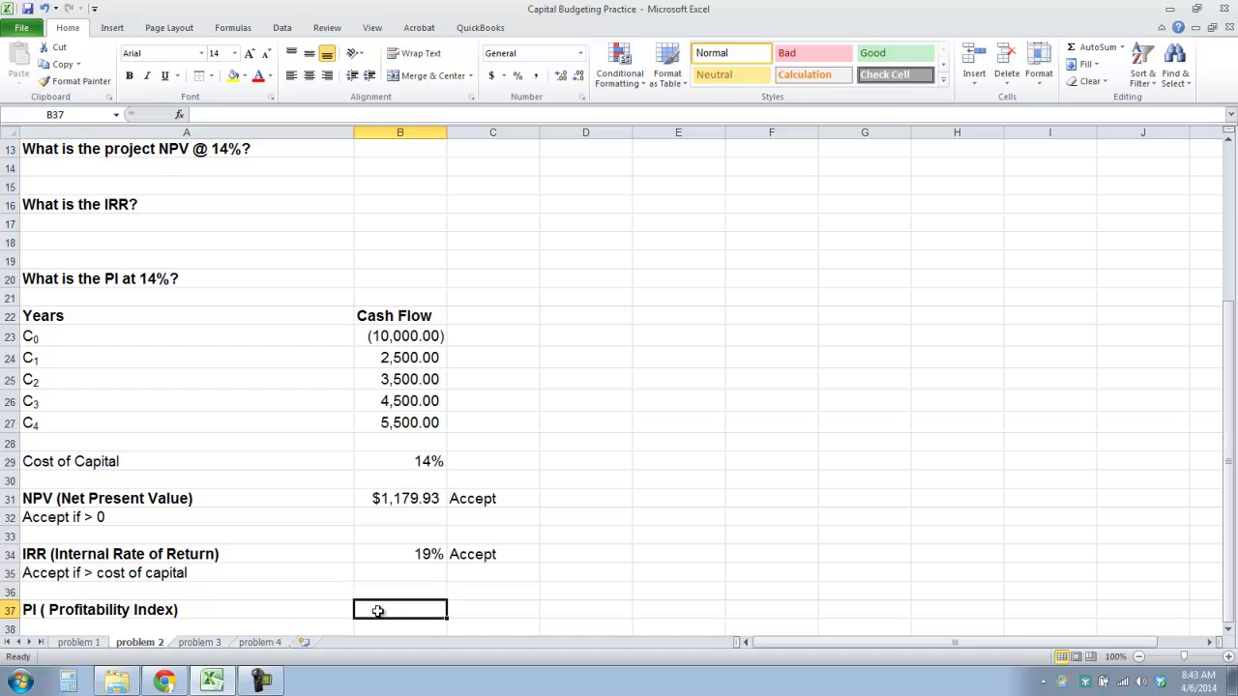
{"action": "scroll", "coordinate": [152, 500], "scroll_direction": "down", "scroll_amount": 1}
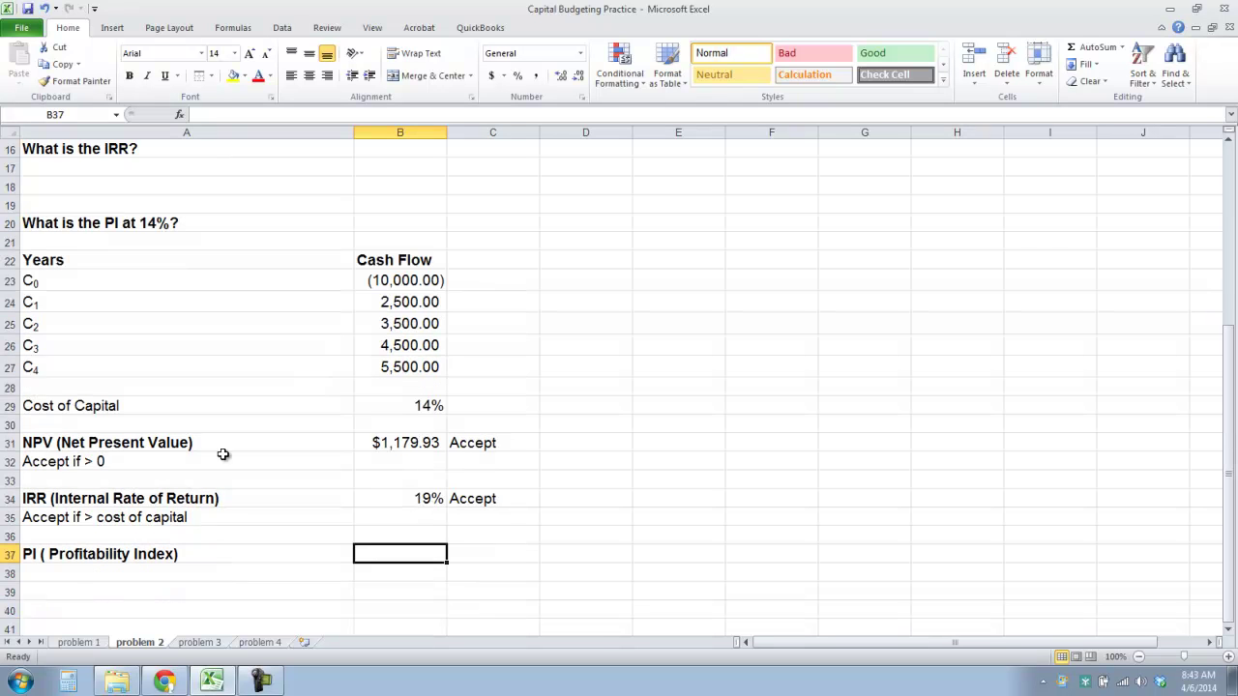
{"action": "left_click", "coordinate": [73, 583]}
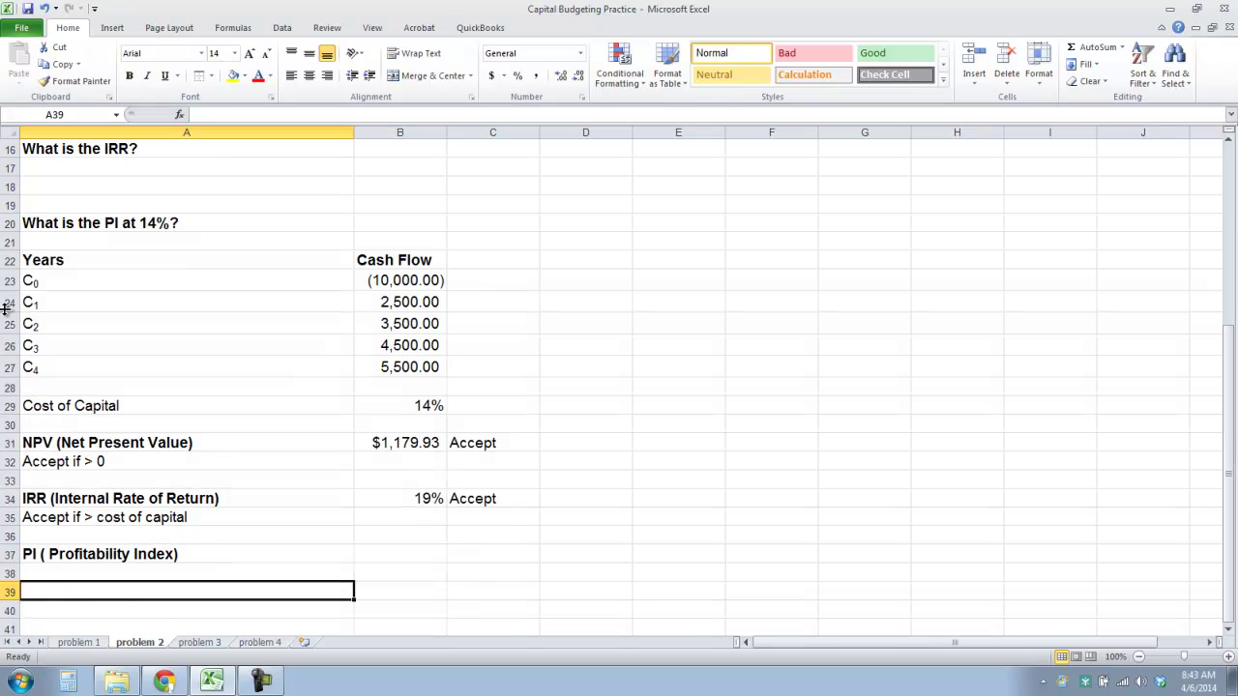
{"action": "key", "text": "Up"}
{"action": "type", "text": "NOCV"}
{"action": "key", "text": "BackSpace"}
{"action": "key", "text": "BackSpace"}
{"action": "key", "text": "BackSpace"}
{"action": "type", "text": "OV"}
{"action": "key", "text": "BackSpace"}
{"action": "key", "text": "BackSpace"}
{"action": "type", "text": "O"}
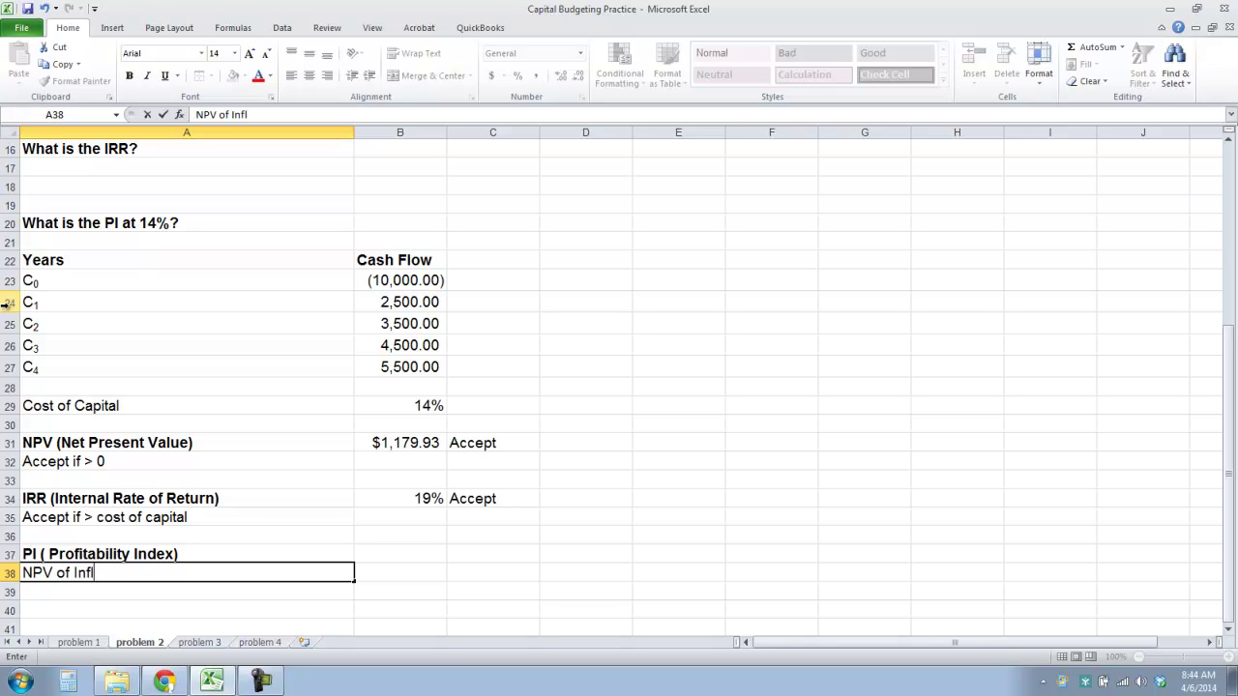
{"action": "type", "text": "s"}
{"action": "key", "text": "Return"}
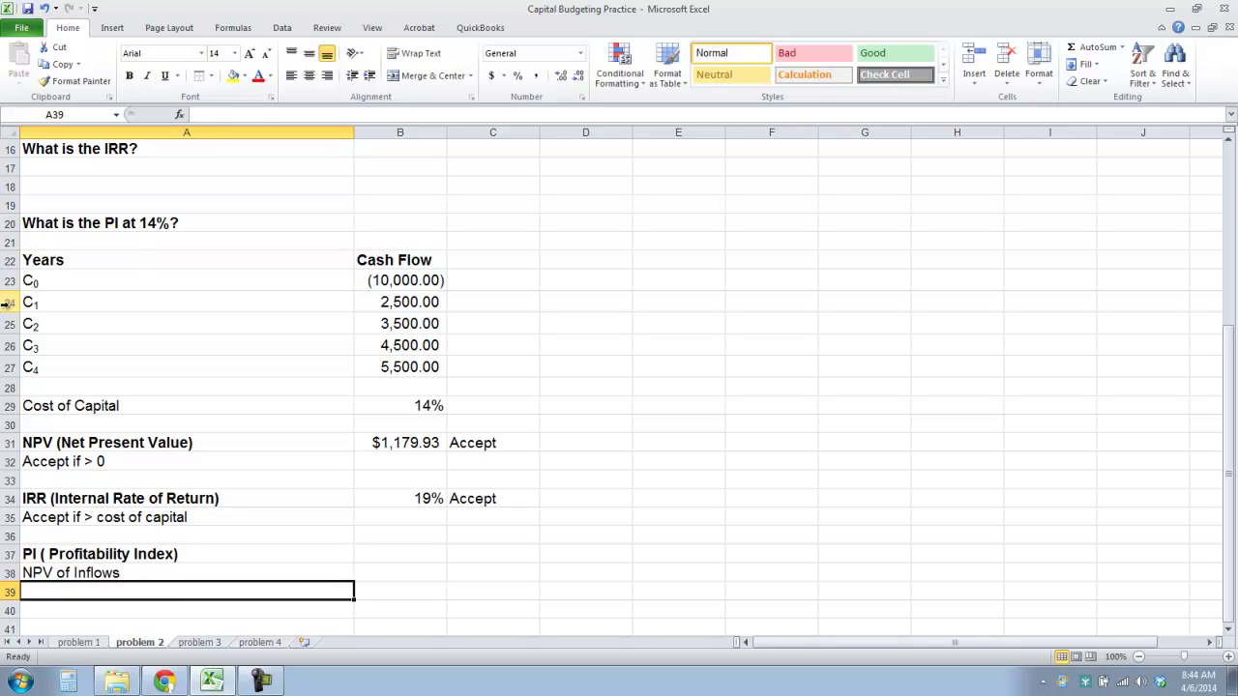
Enter the label "NPV of Outflows" in A39
{"action": "type", "text": "NPV o"}
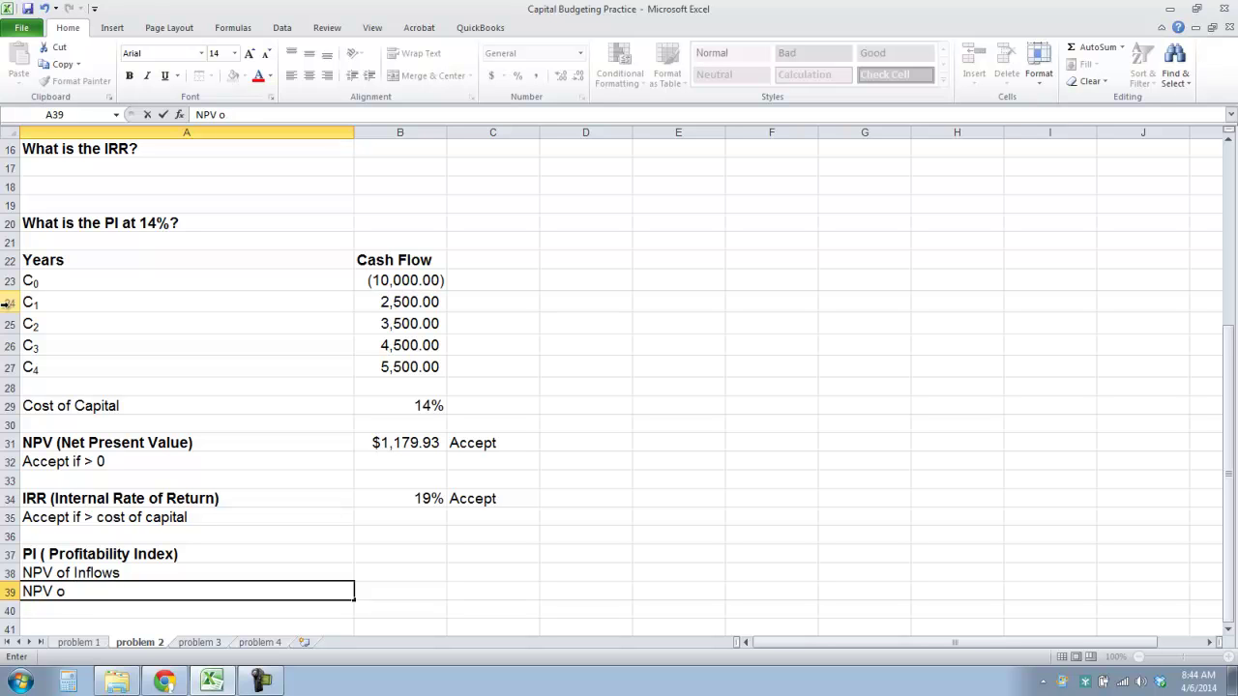
{"action": "type", "text": "f Outflows"}
{"action": "key", "text": "Tab"}
Calculate the NPV of the inflows in B38 with the NPV function, using rate B29 and values B24:B27
{"action": "key", "text": "Up"}
{"action": "left_click", "coordinate": [179, 115]}
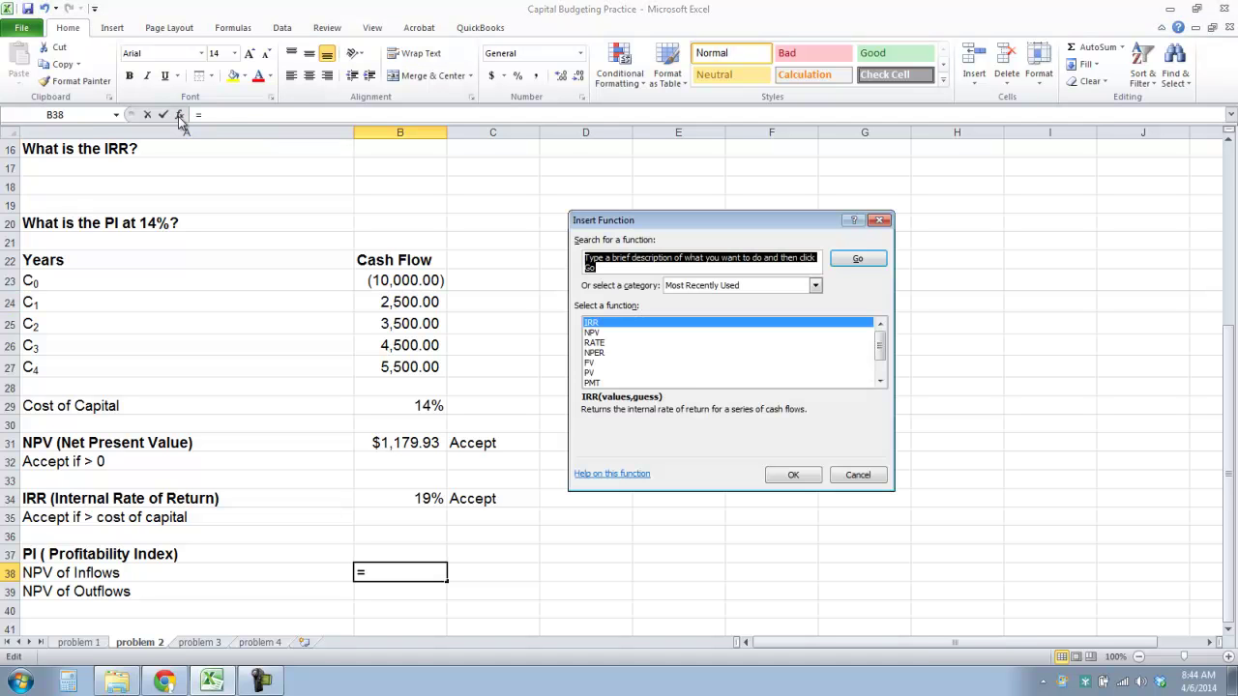
{"action": "left_click", "coordinate": [591, 333]}
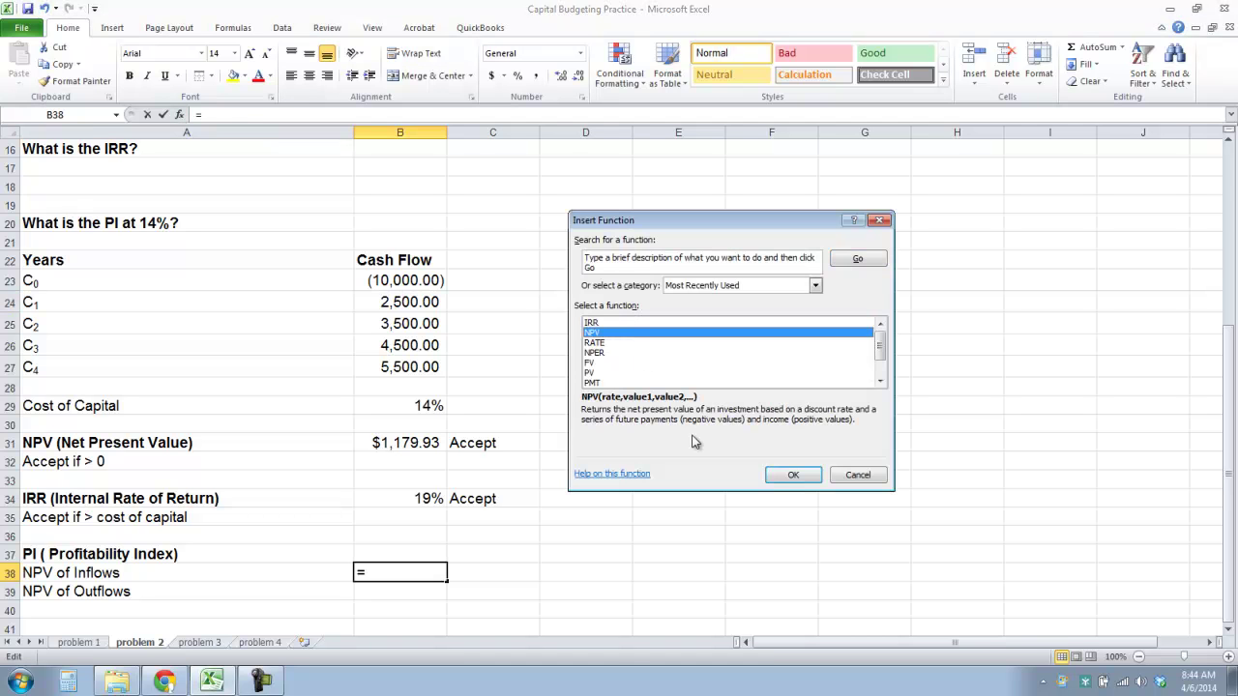
{"action": "left_click", "coordinate": [793, 475]}
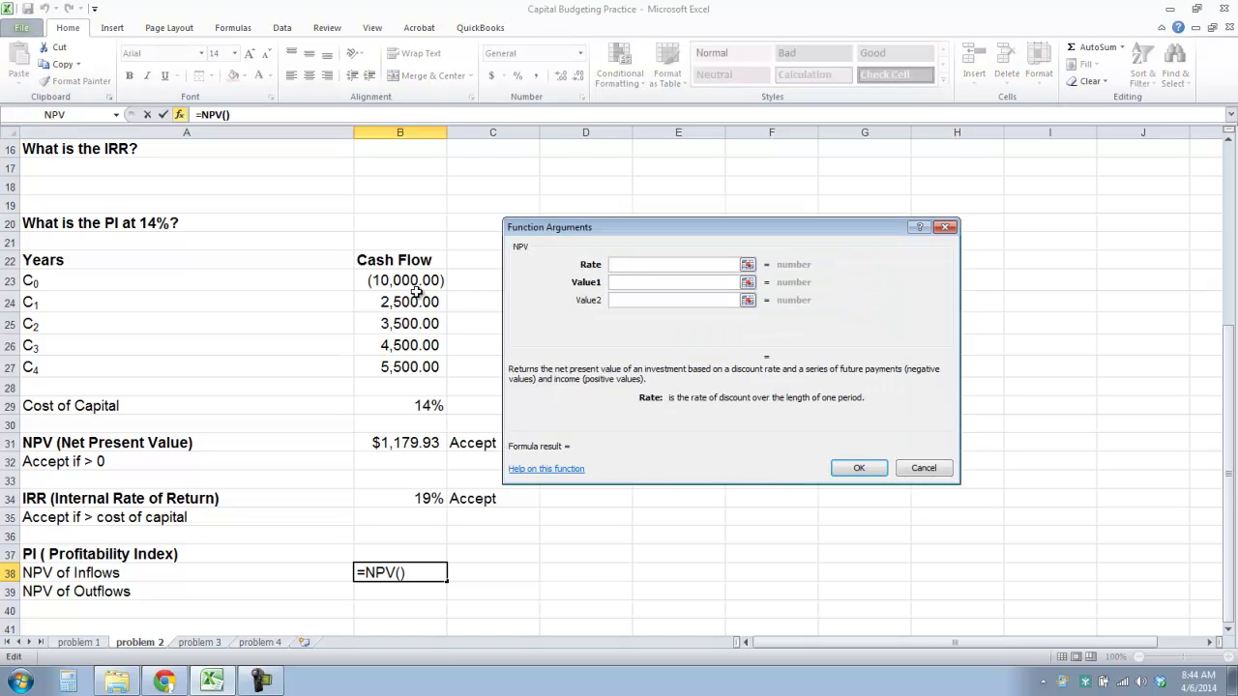
{"action": "left_click", "coordinate": [390, 406]}
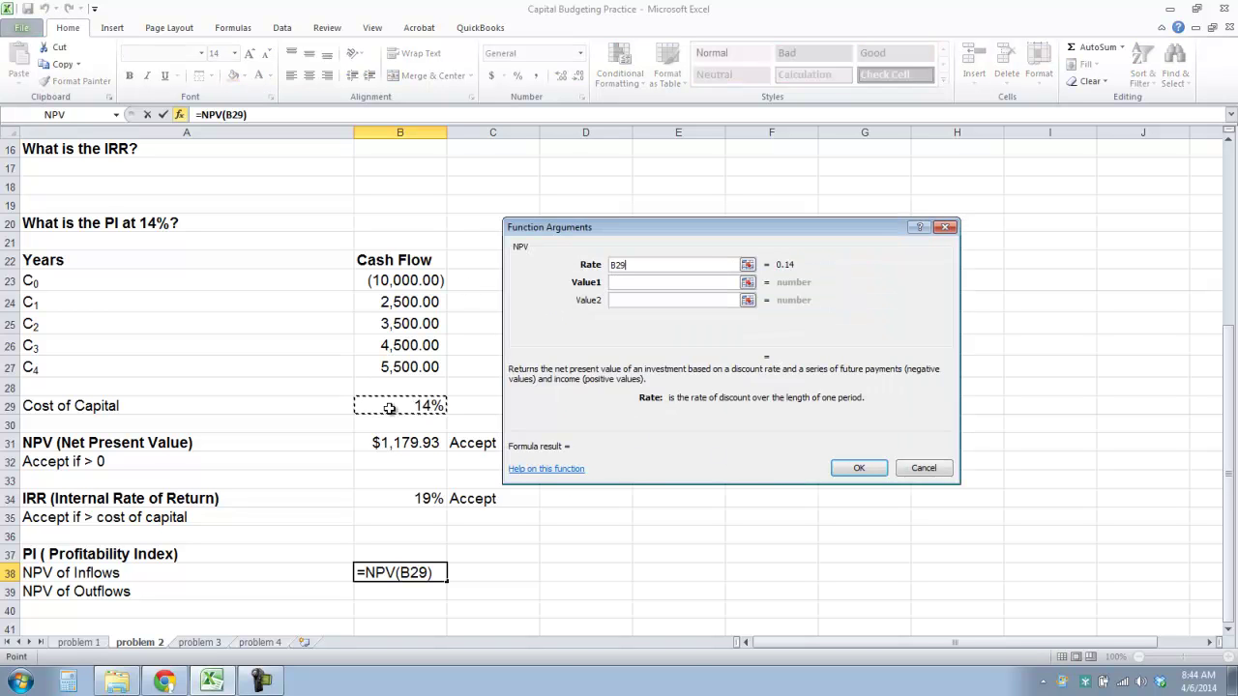
{"action": "left_click", "coordinate": [407, 303]}
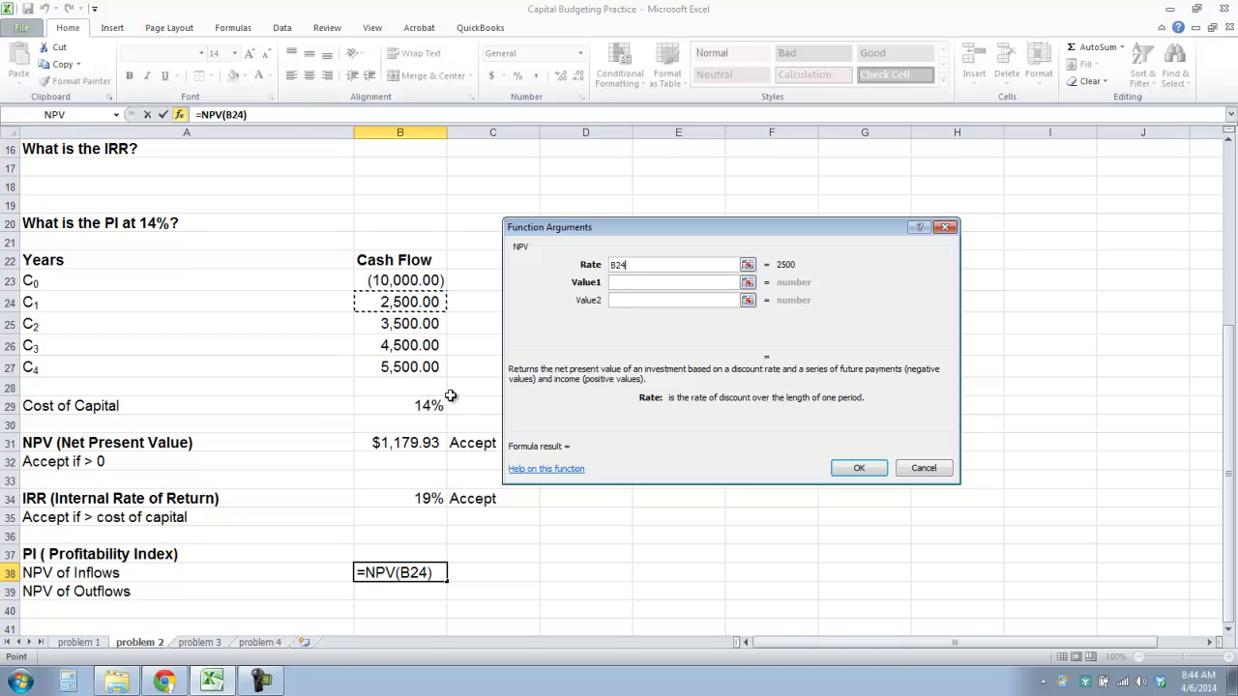
{"action": "left_click", "coordinate": [422, 405]}
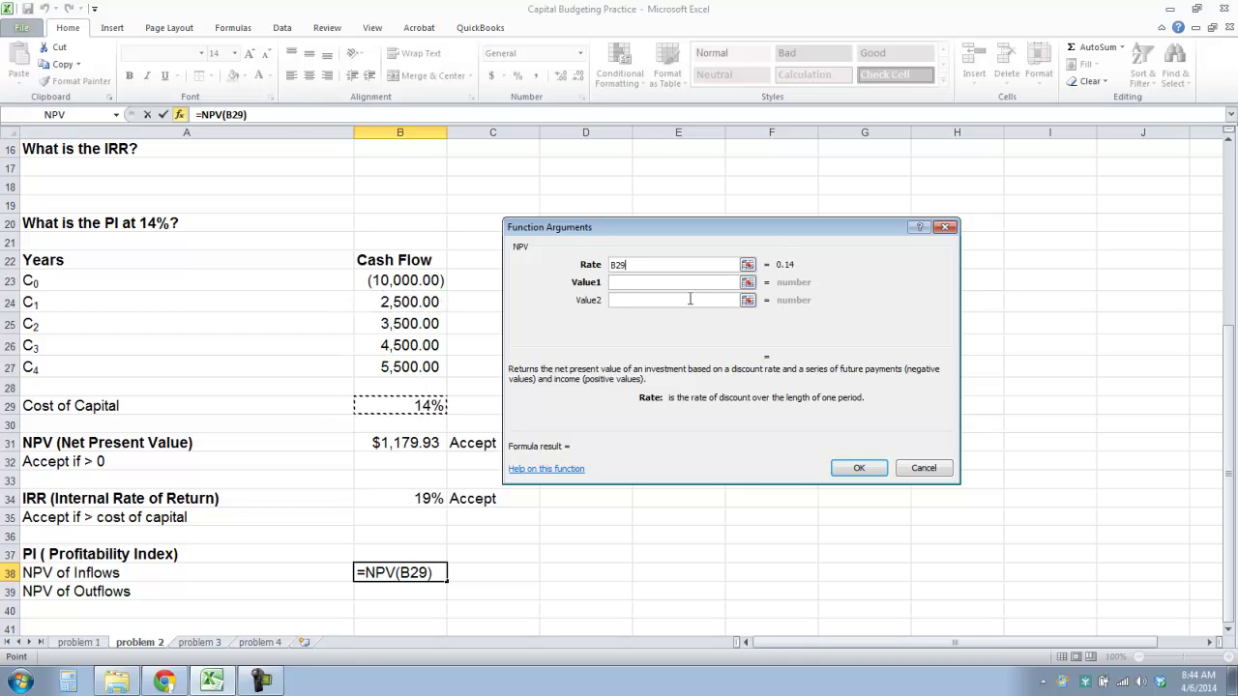
{"action": "left_click", "coordinate": [684, 283]}
{"action": "left_click_drag", "start_coordinate": [370, 303], "coordinate": [361, 367]}
{"action": "left_click", "coordinate": [864, 469]}
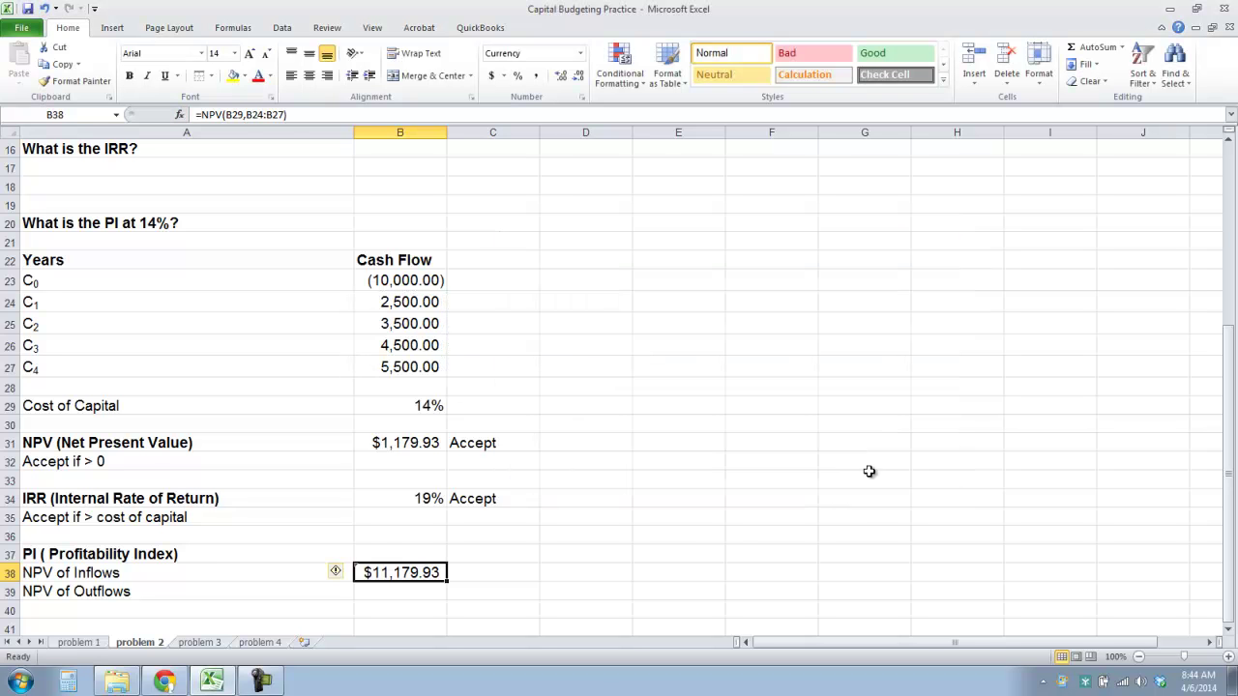
Link the NPV of Outflows in B39 to the initial cash flow in B23
{"action": "left_click", "coordinate": [393, 594]}
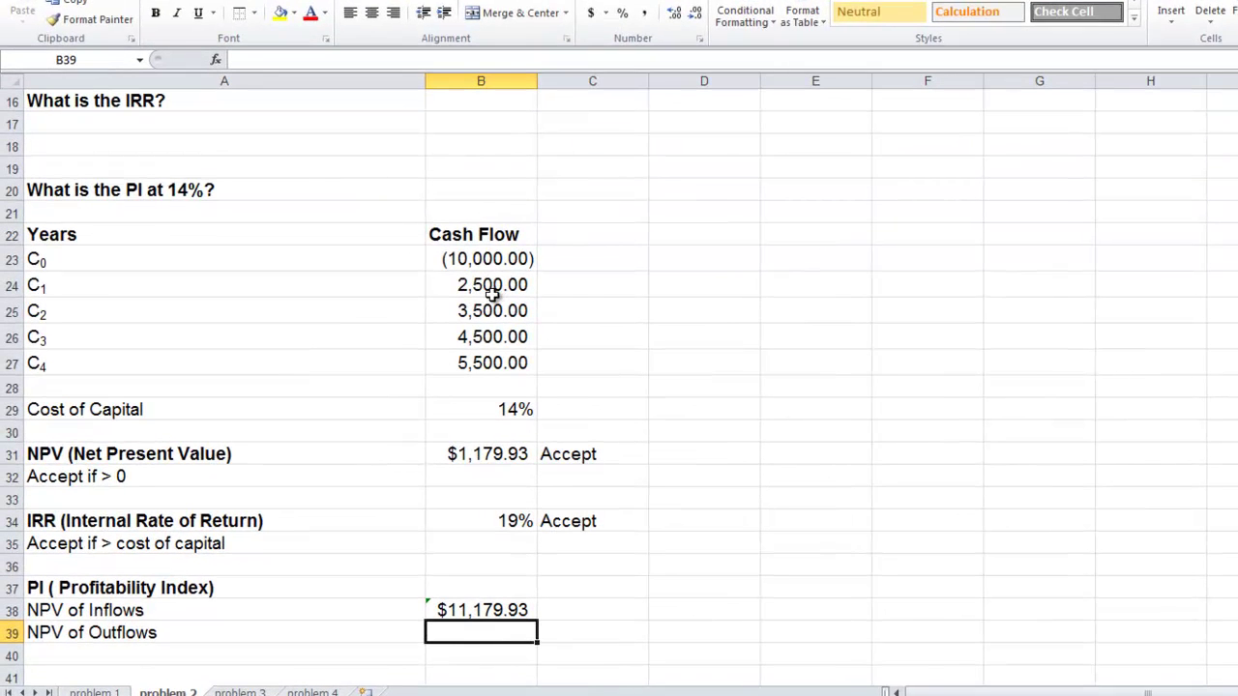
{"action": "type", "text": "="}
{"action": "left_click", "coordinate": [481, 269]}
{"action": "key", "text": "Return"}
Label A40 "PI" and calculate the profitability index in B40 with the formula =B38/-B39
{"action": "left_click", "coordinate": [197, 662]}
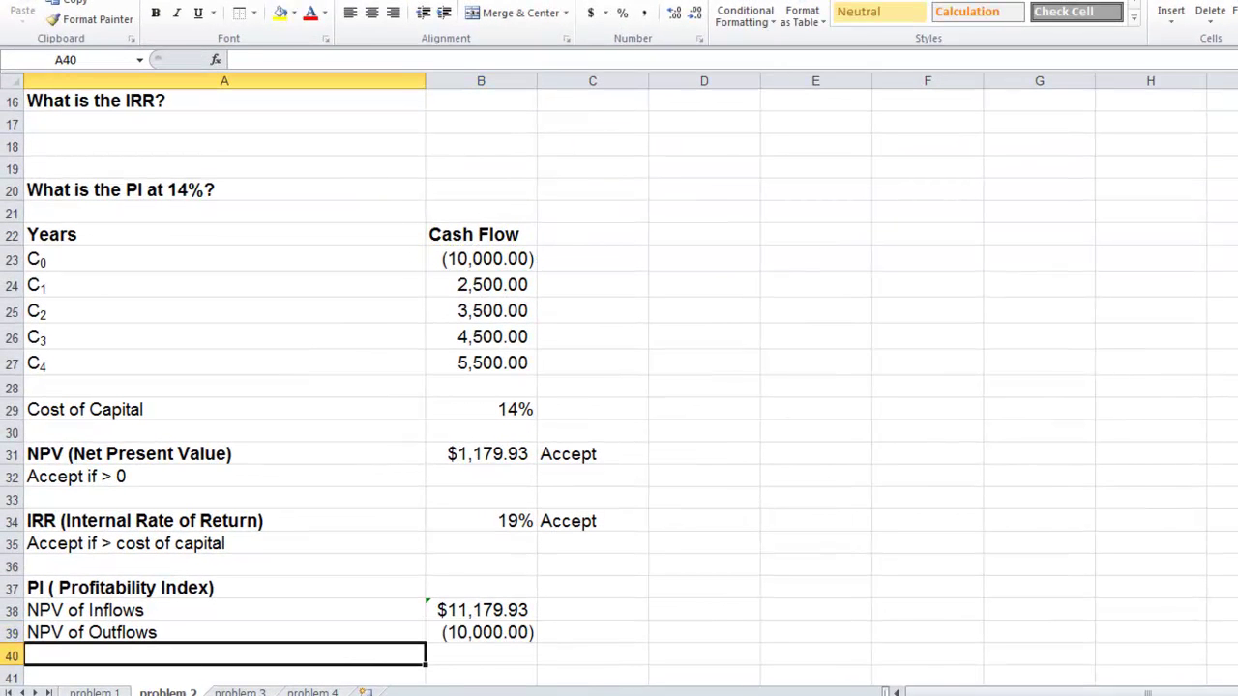
{"action": "type", "text": "PI"}
{"action": "key", "text": "Tab"}
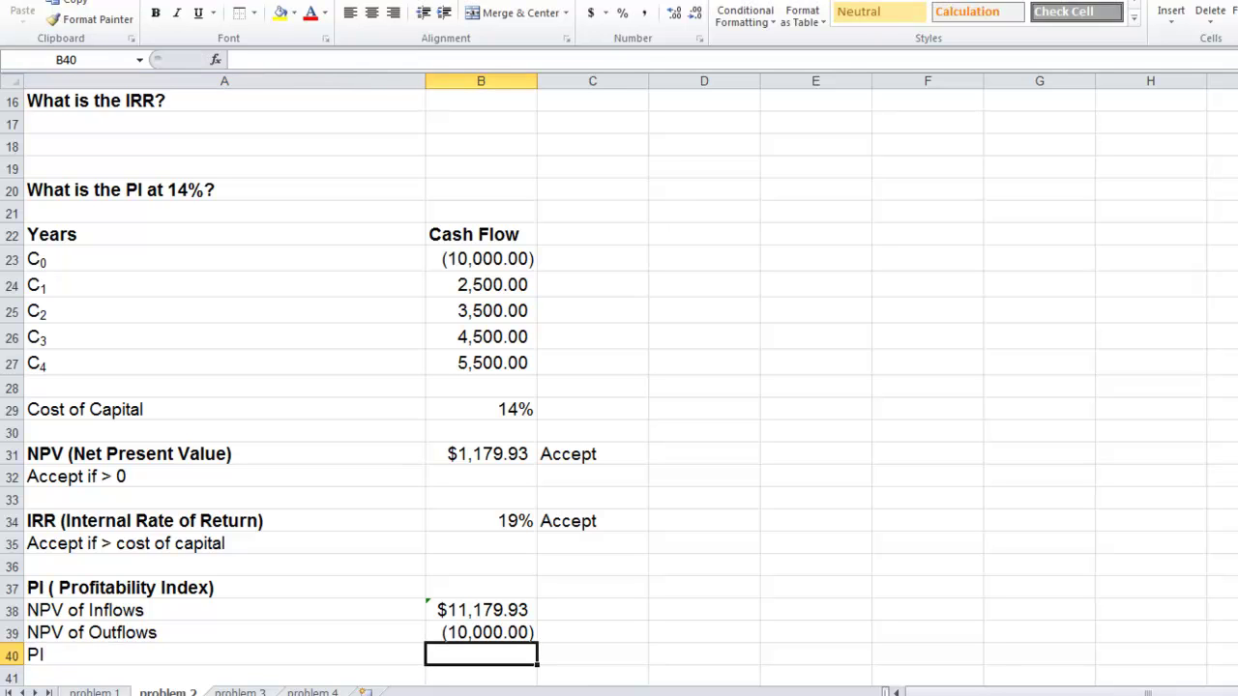
{"action": "type", "text": "="}
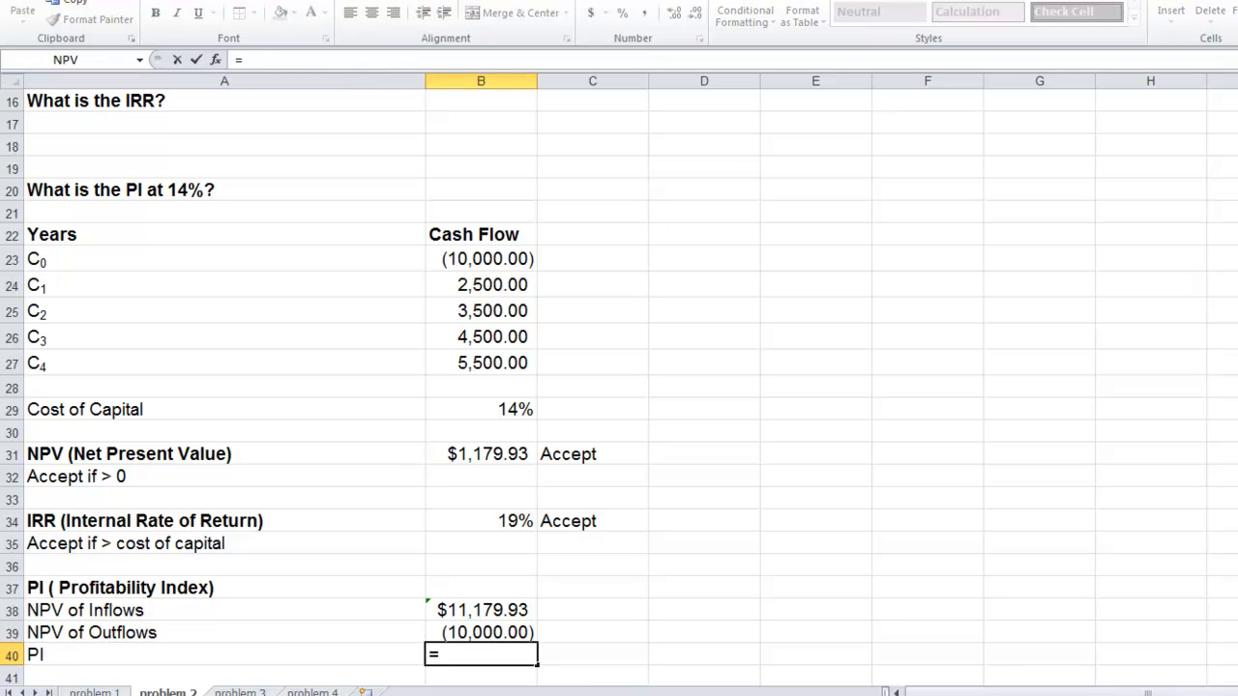
{"action": "left_click", "coordinate": [484, 609]}
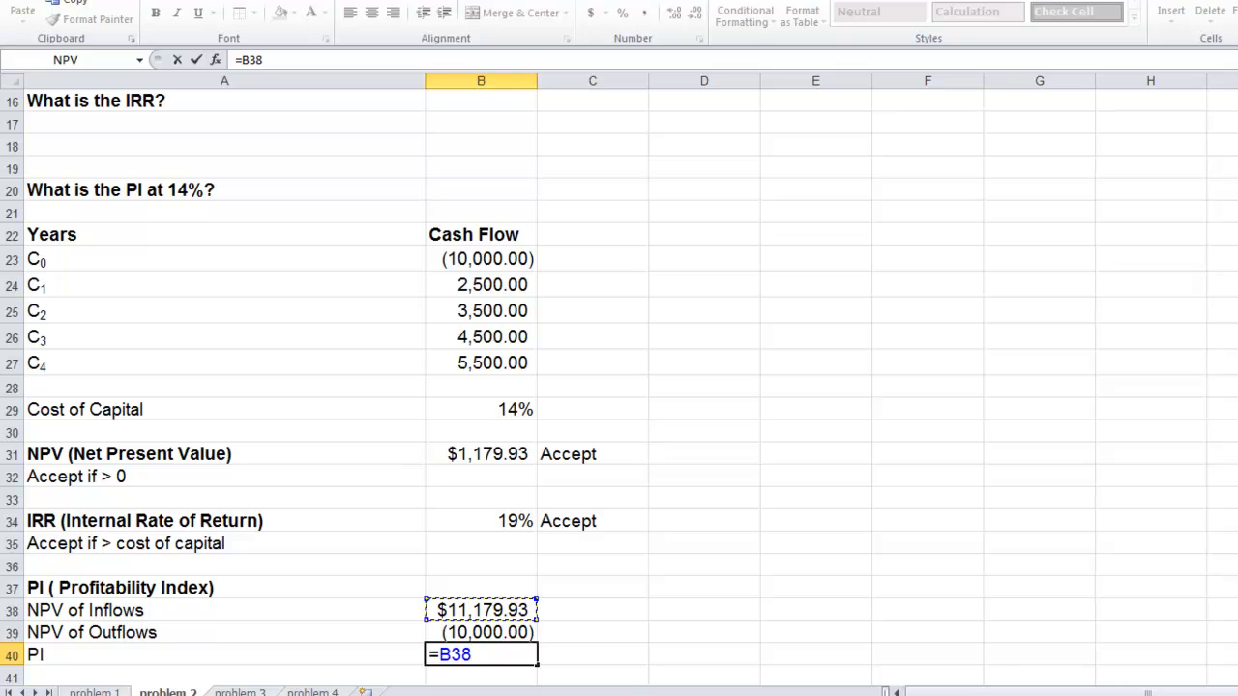
{"action": "type", "text": "/"}
{"action": "left_click", "coordinate": [476, 632]}
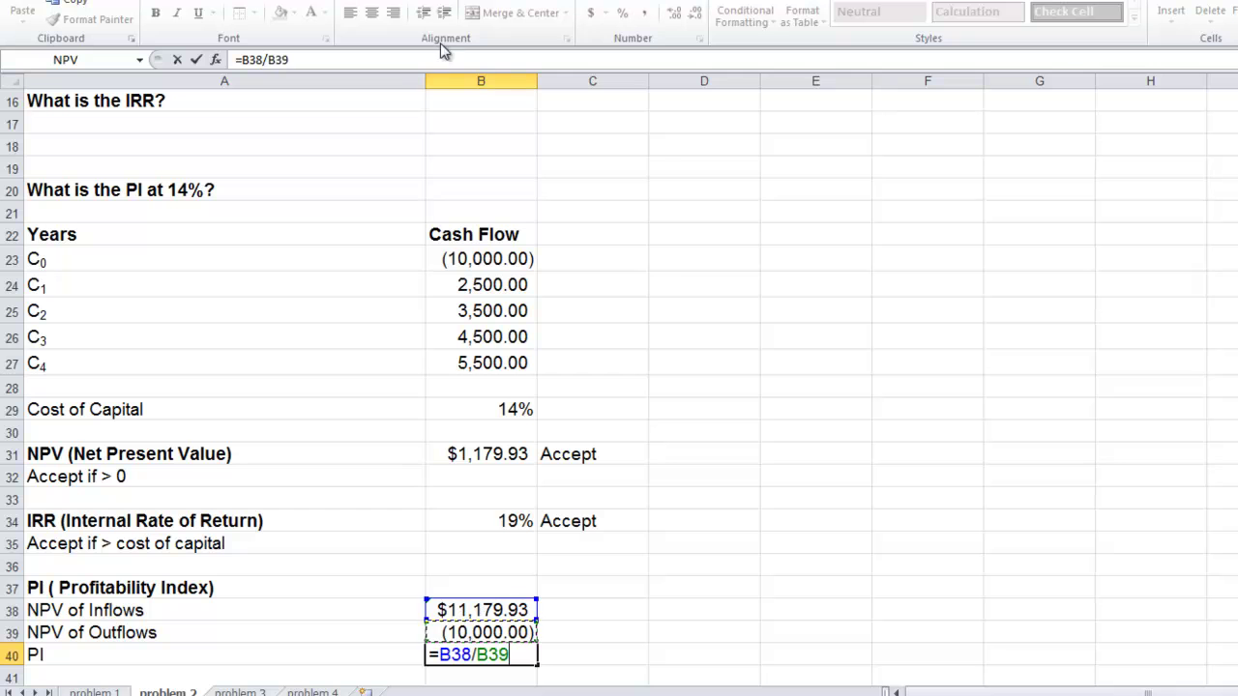
{"action": "left_click", "coordinate": [271, 60]}
{"action": "type", "text": "-"}
{"action": "key", "text": "Return"}
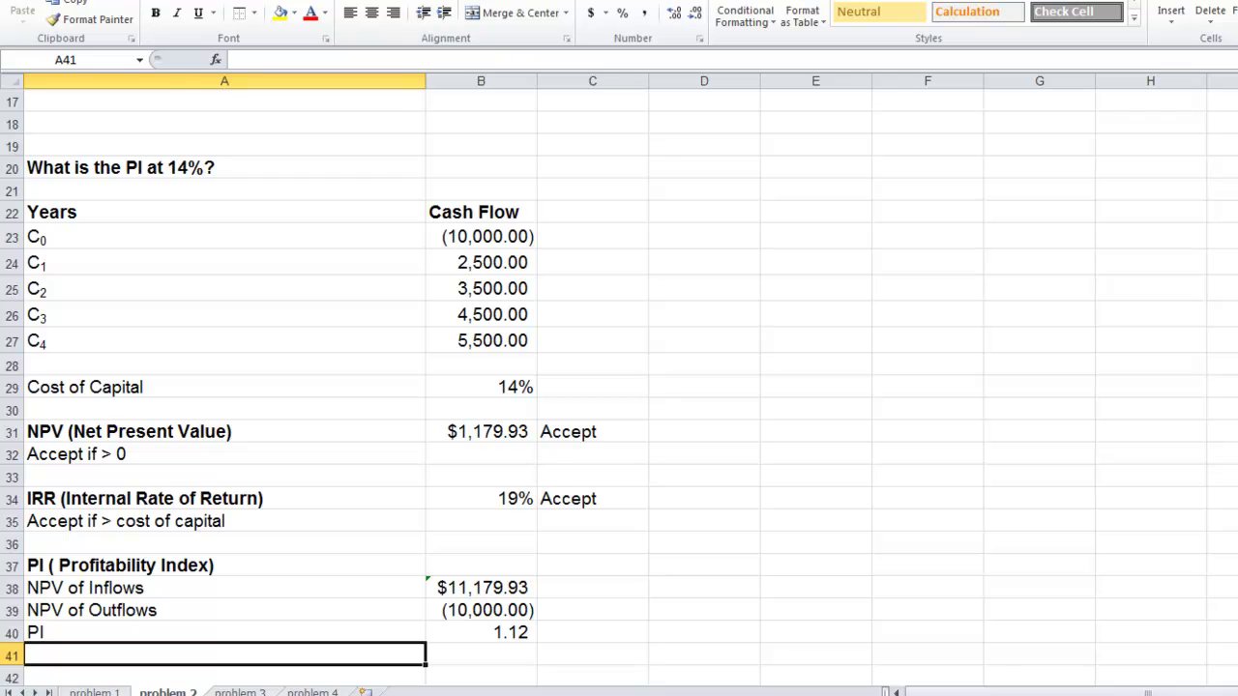
Insert a blank row directly above the NPV of Inflows row
{"action": "left_click", "coordinate": [12, 587]}
{"action": "right_click", "coordinate": [12, 587]}
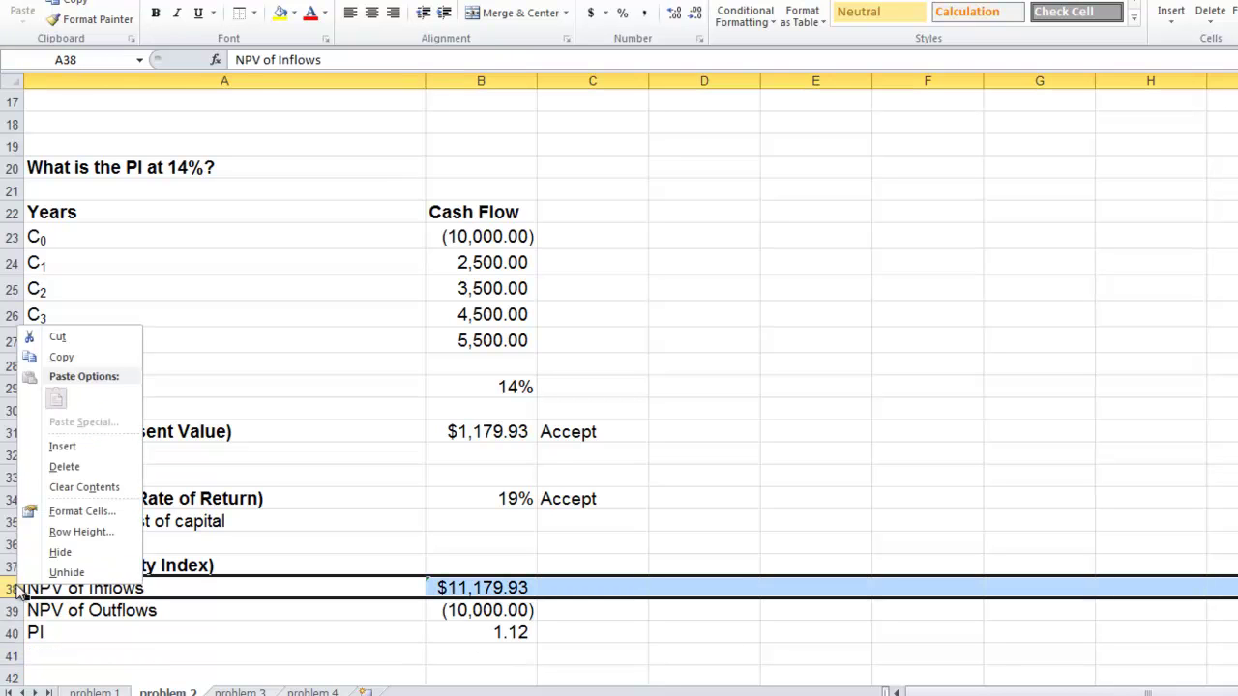
{"action": "left_click", "coordinate": [58, 445]}
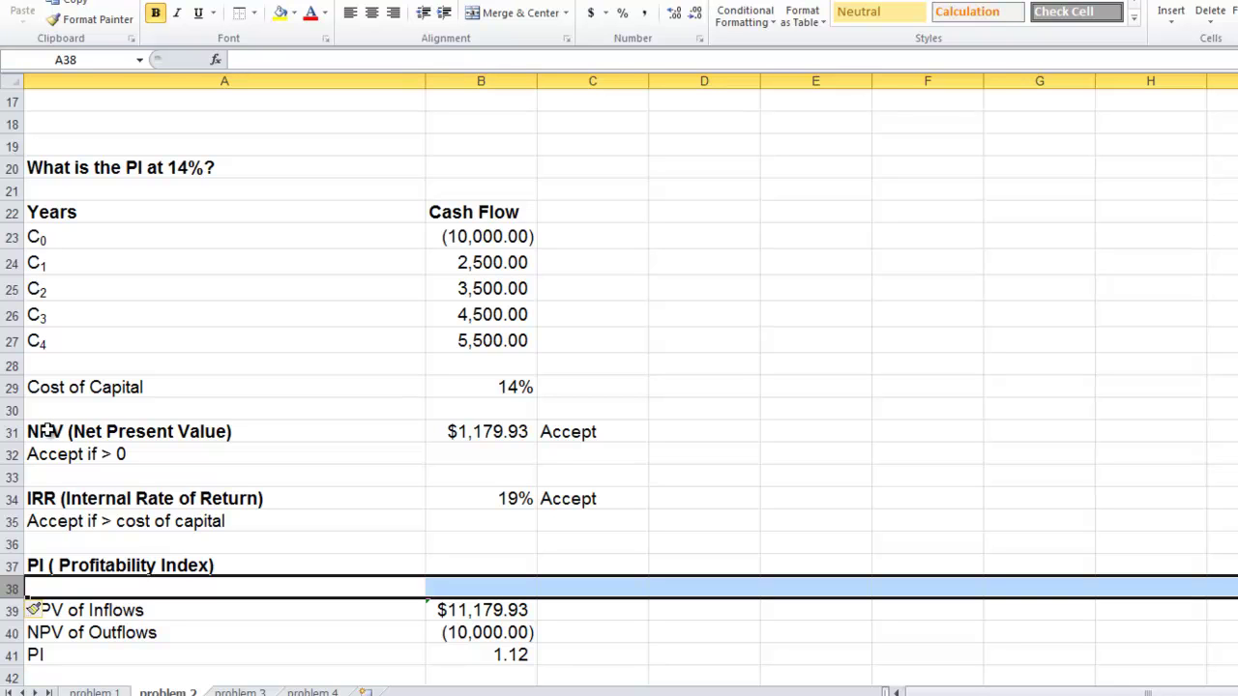
Enter the decision rule "Accept if > 1" in A38 under the profitability index heading
{"action": "type", "text": "Ac"}
{"action": "type", "text": "ceot"}
{"action": "key", "text": "BackSpace"}
{"action": "key", "text": "BackSpace"}
{"action": "type", "text": "pt if"}
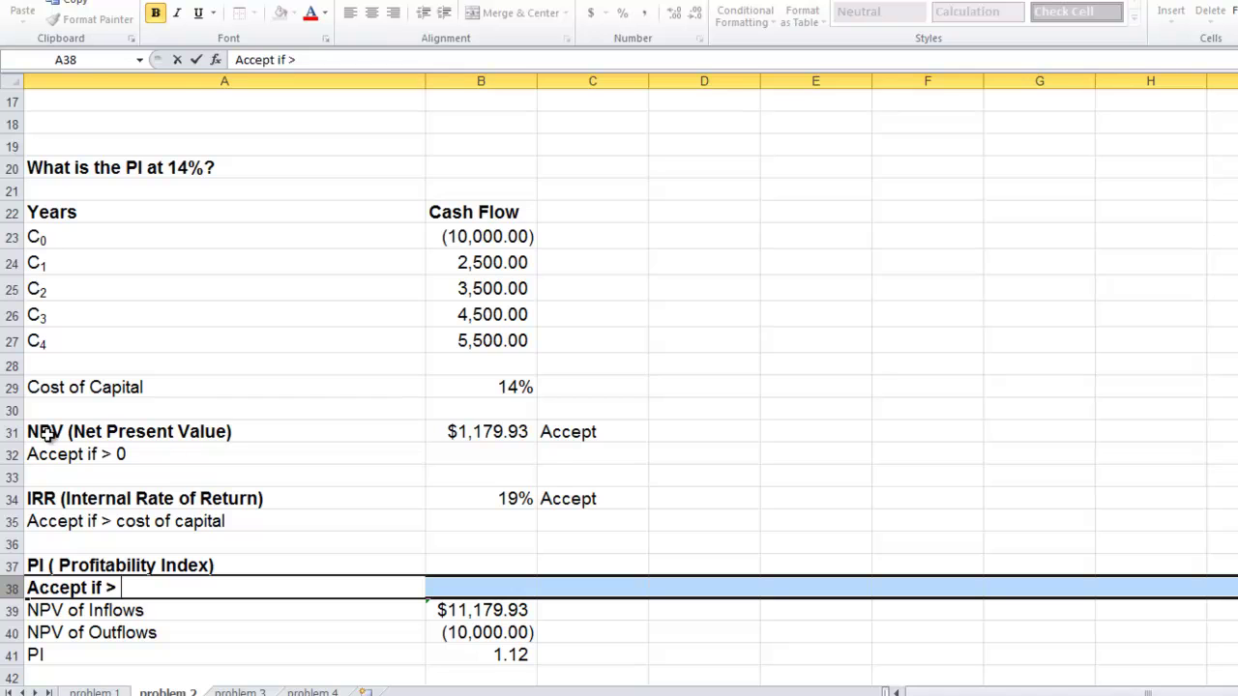
{"action": "type", "text": " >"}
{"action": "key", "text": "ctrl+Return"}
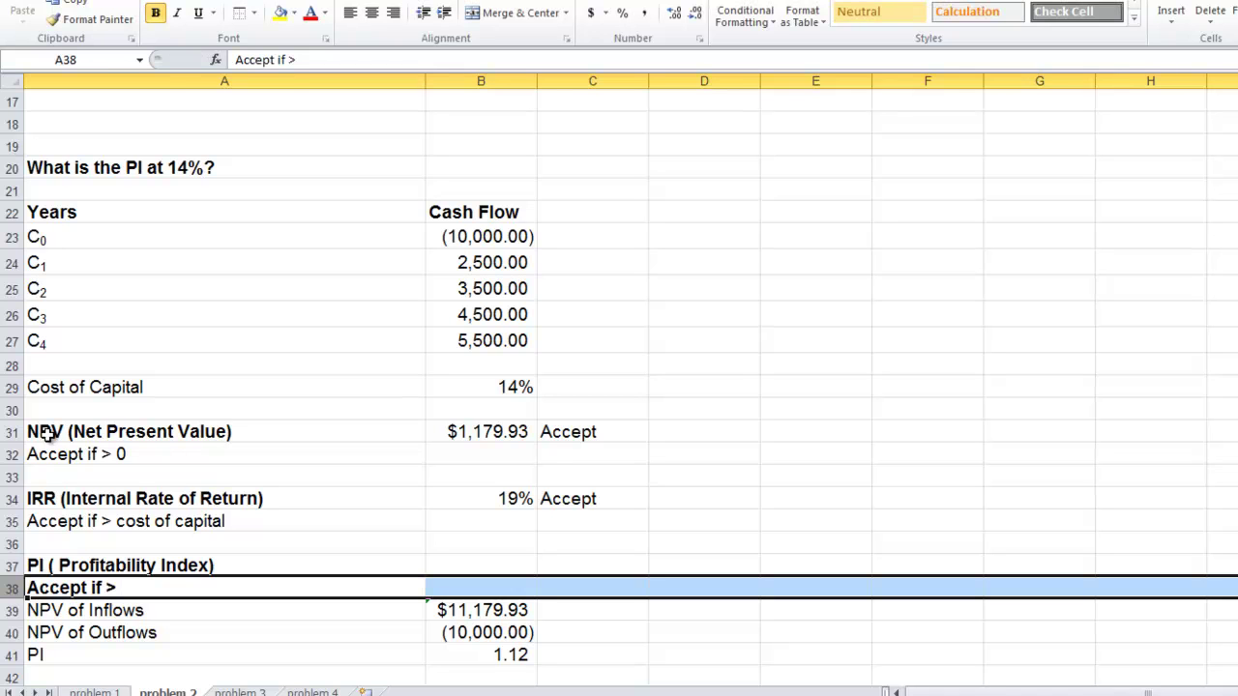
{"action": "type", "text": "1"}
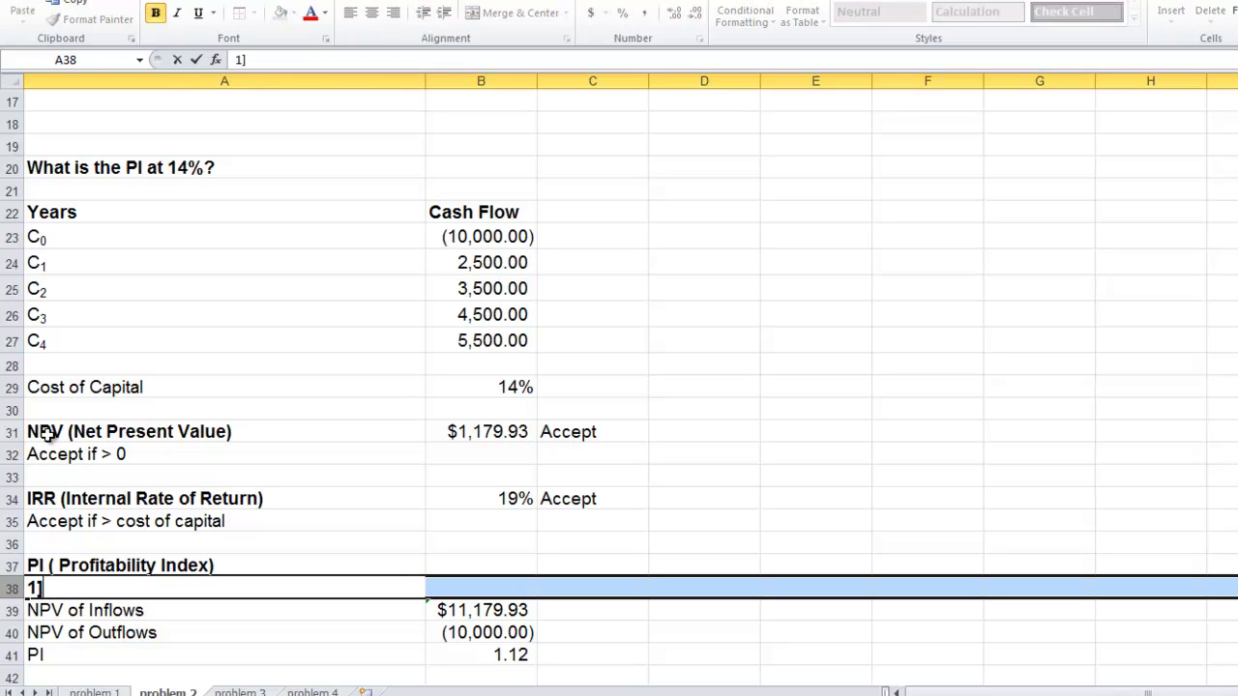
{"action": "key", "text": "BackSpace"}
{"action": "type", "text": "Accept if >"}
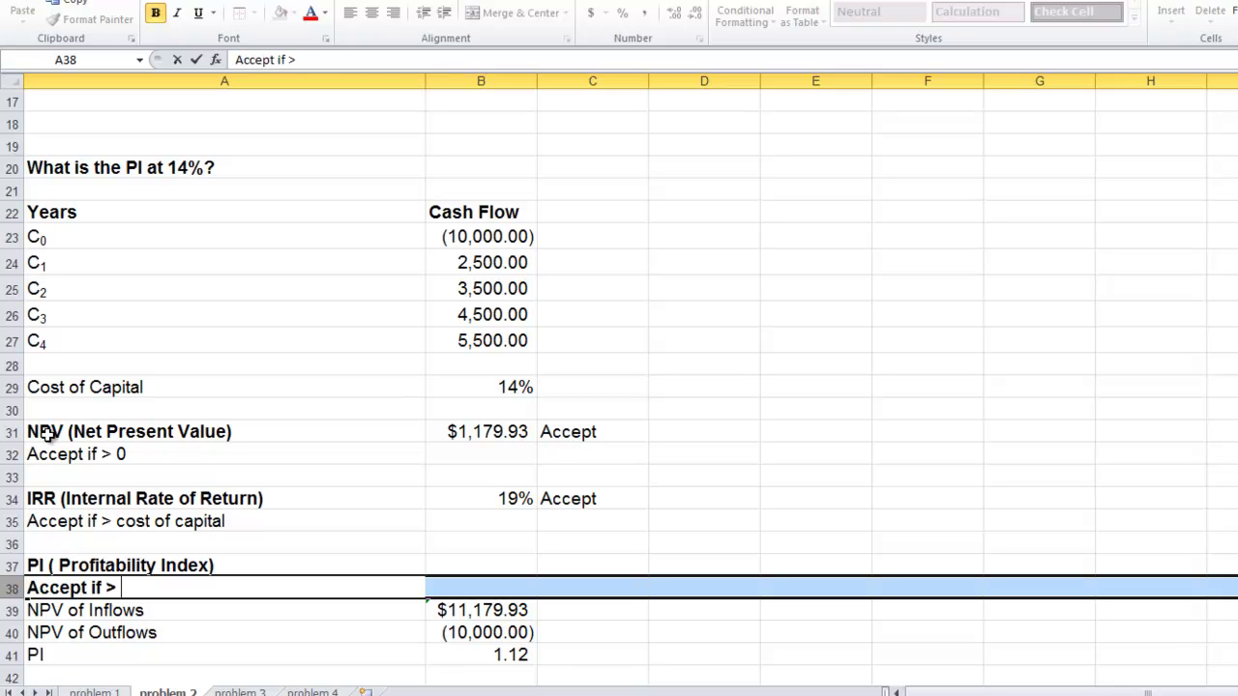
{"action": "type", "text": " 1"}
{"action": "key", "text": "Tab"}
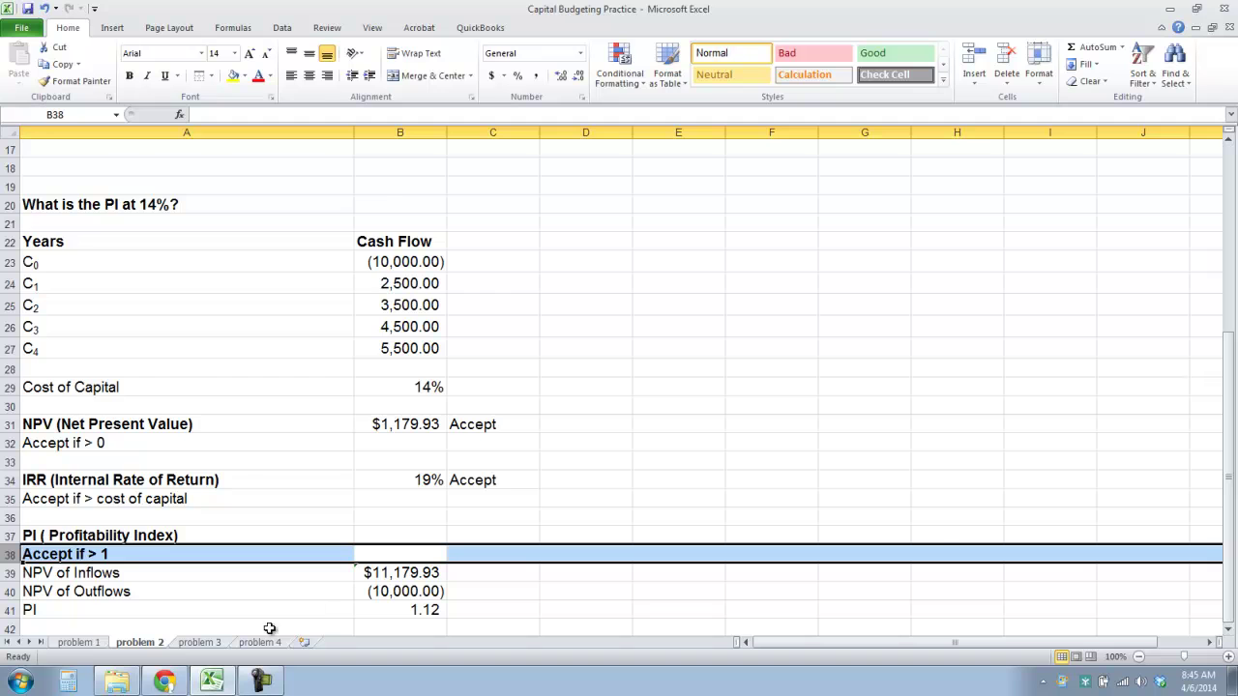
Enter the decision "Accept" in C41 beside the PI result
{"action": "scroll", "coordinate": [334, 553], "scroll_direction": "down", "scroll_amount": 1}
{"action": "left_click", "coordinate": [281, 547]}
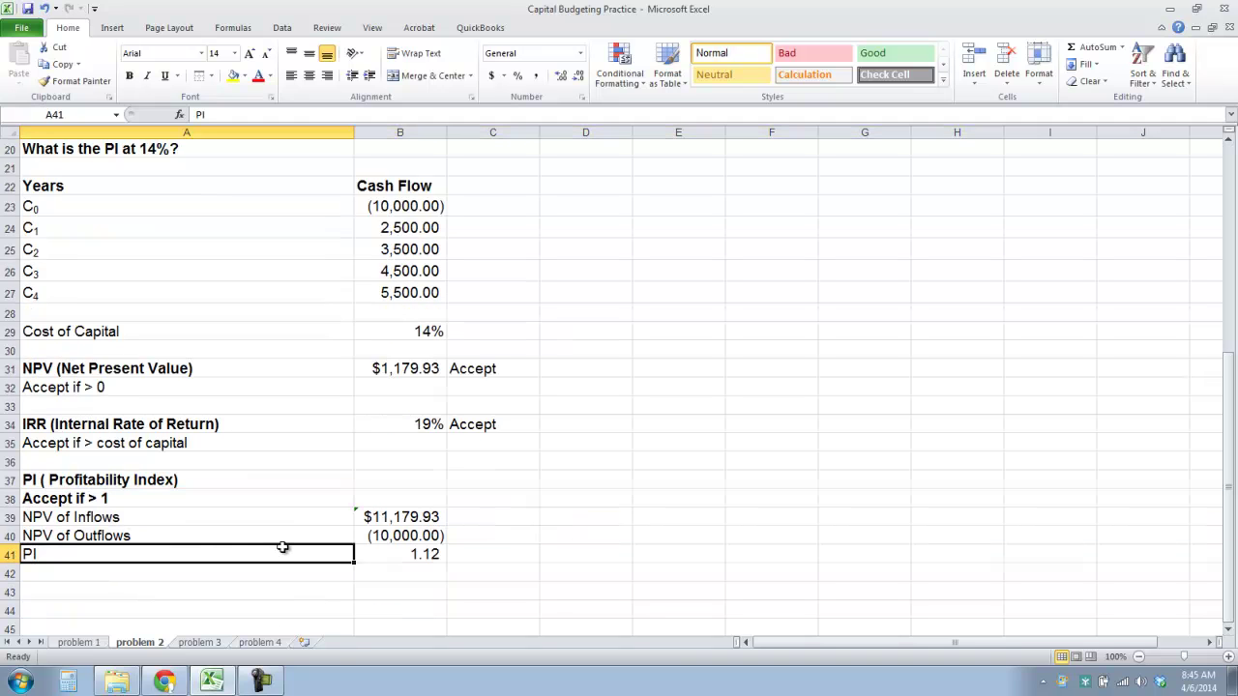
{"action": "left_click", "coordinate": [503, 551]}
{"action": "type", "text": "Accept"}
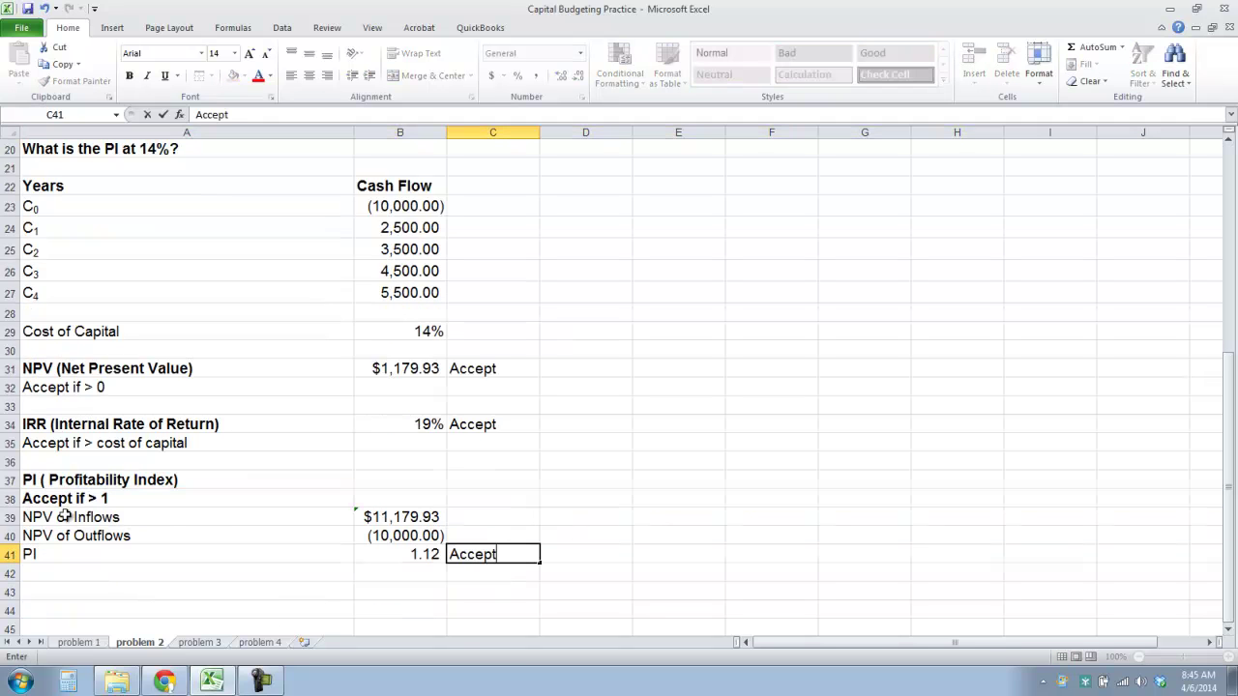
{"action": "key", "text": "Tab"}
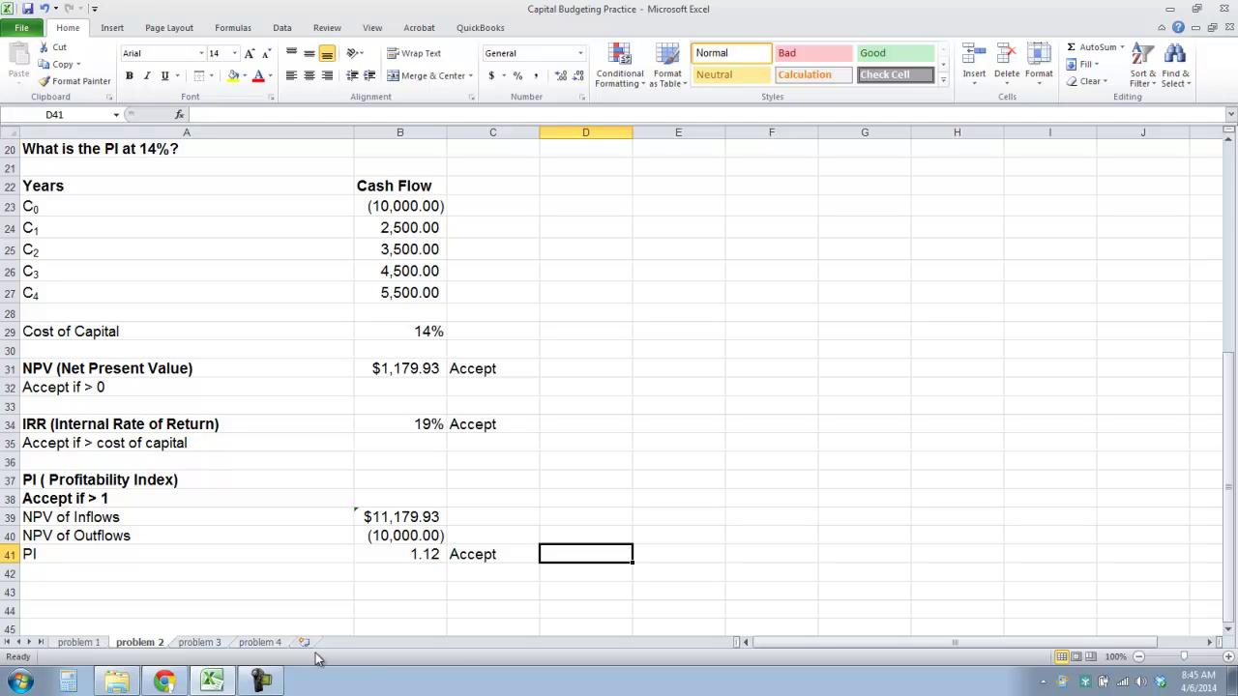
{"action": "left_click", "coordinate": [426, 559]}
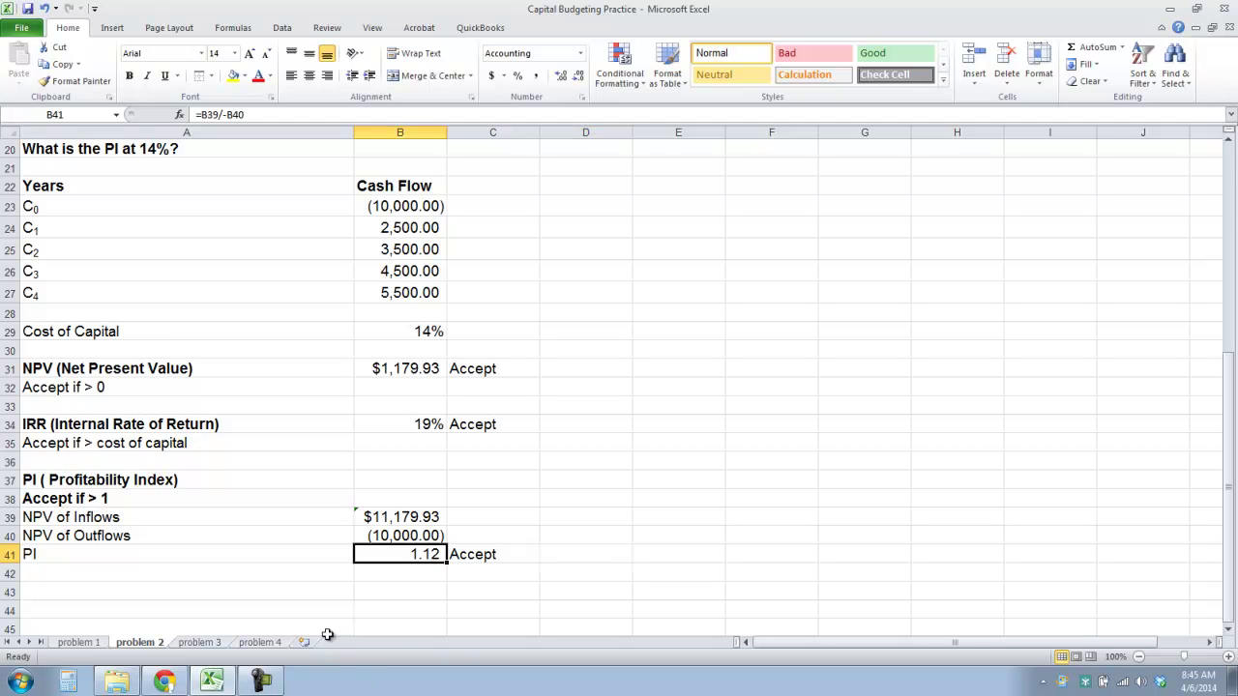
{"action": "left_click", "coordinate": [145, 572]}
Switch to the problem 3 sheet and enter the part label "A)" in A7
{"action": "scroll", "coordinate": [165, 525], "scroll_direction": "up", "scroll_amount": 6}
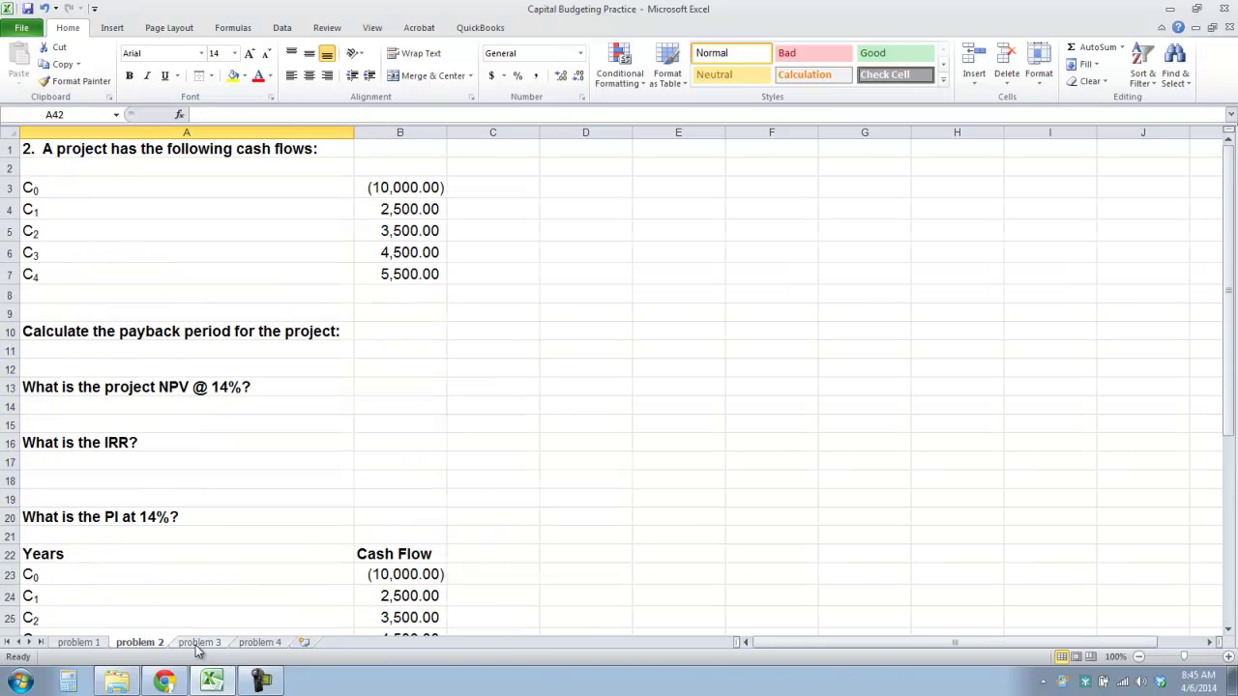
{"action": "left_click", "coordinate": [197, 643]}
{"action": "left_click", "coordinate": [142, 271]}
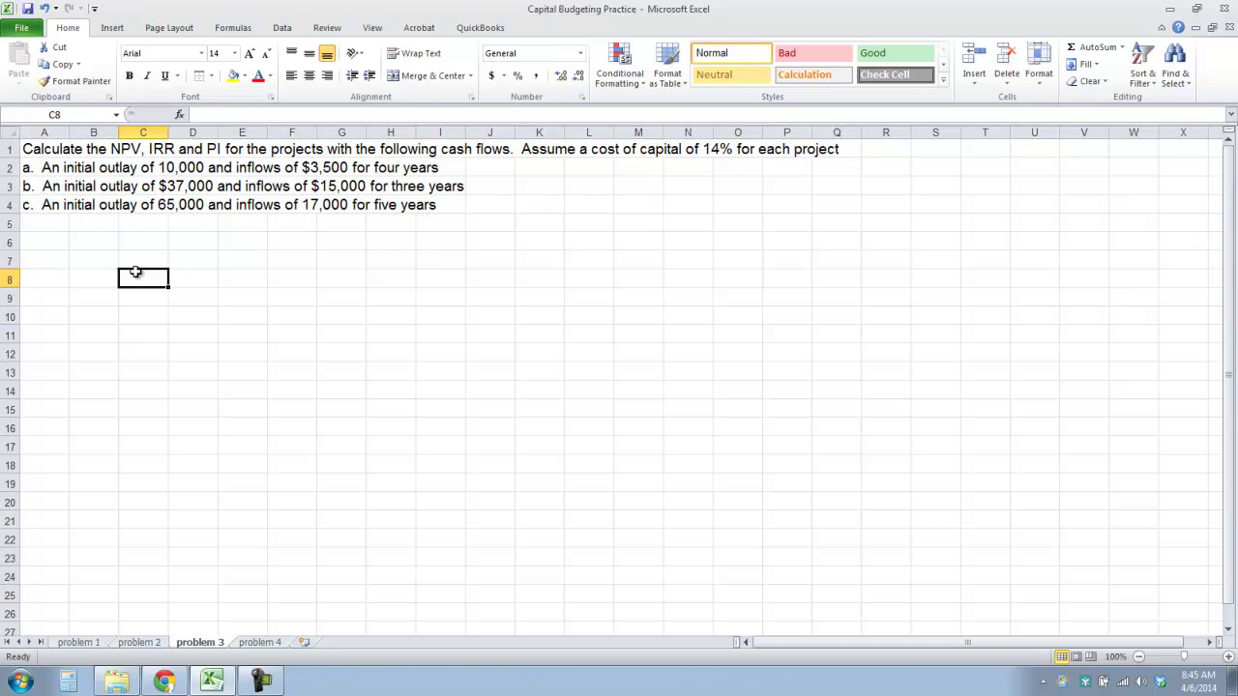
{"action": "left_click", "coordinate": [61, 166]}
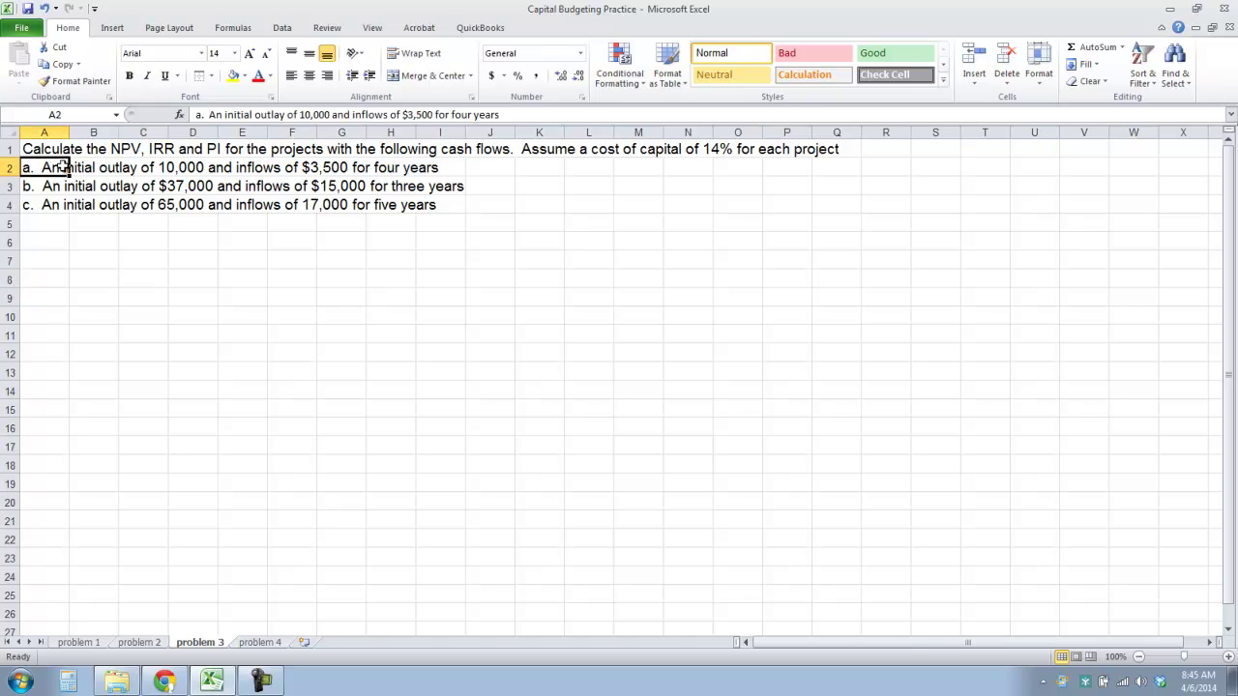
{"action": "left_click", "coordinate": [64, 255]}
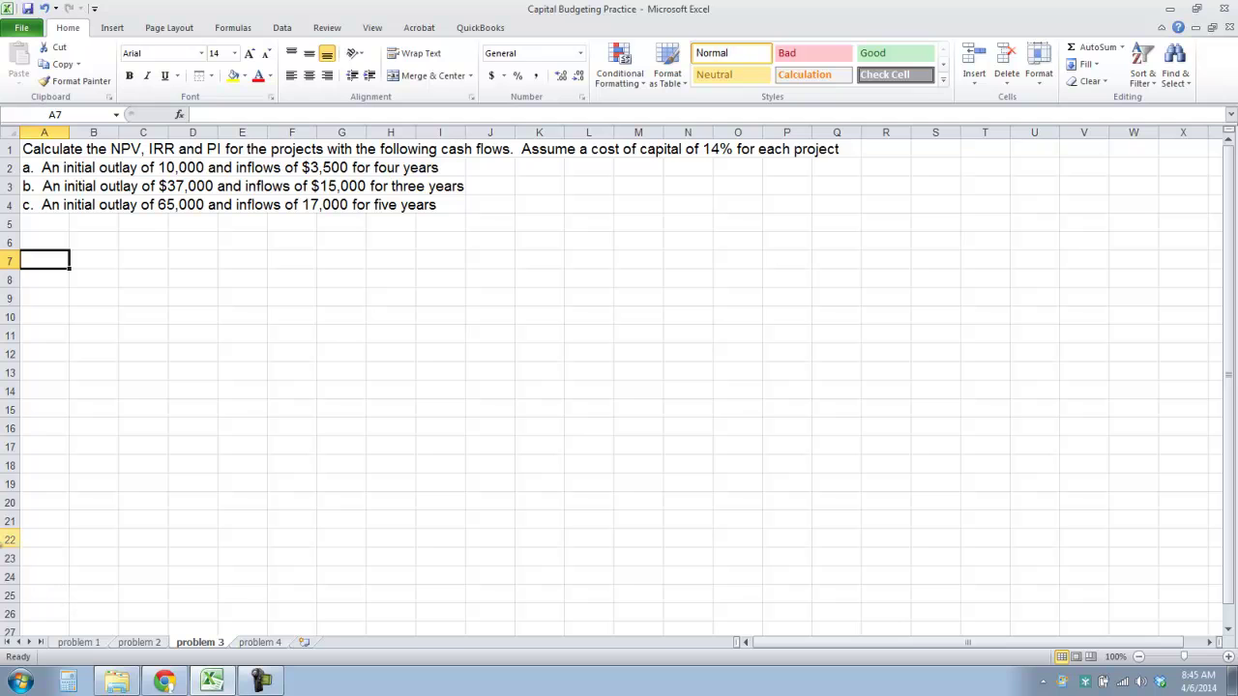
{"action": "type", "text": "A"}
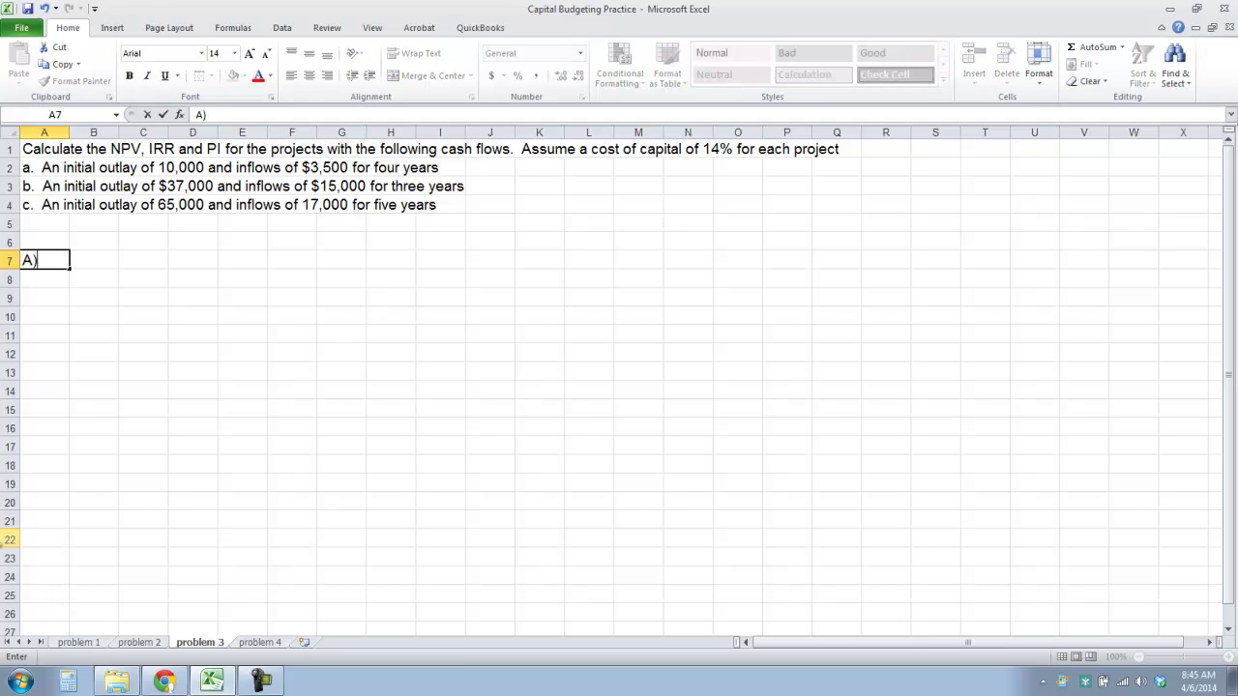
{"action": "type", "text": ")"}
{"action": "key", "text": "Return"}
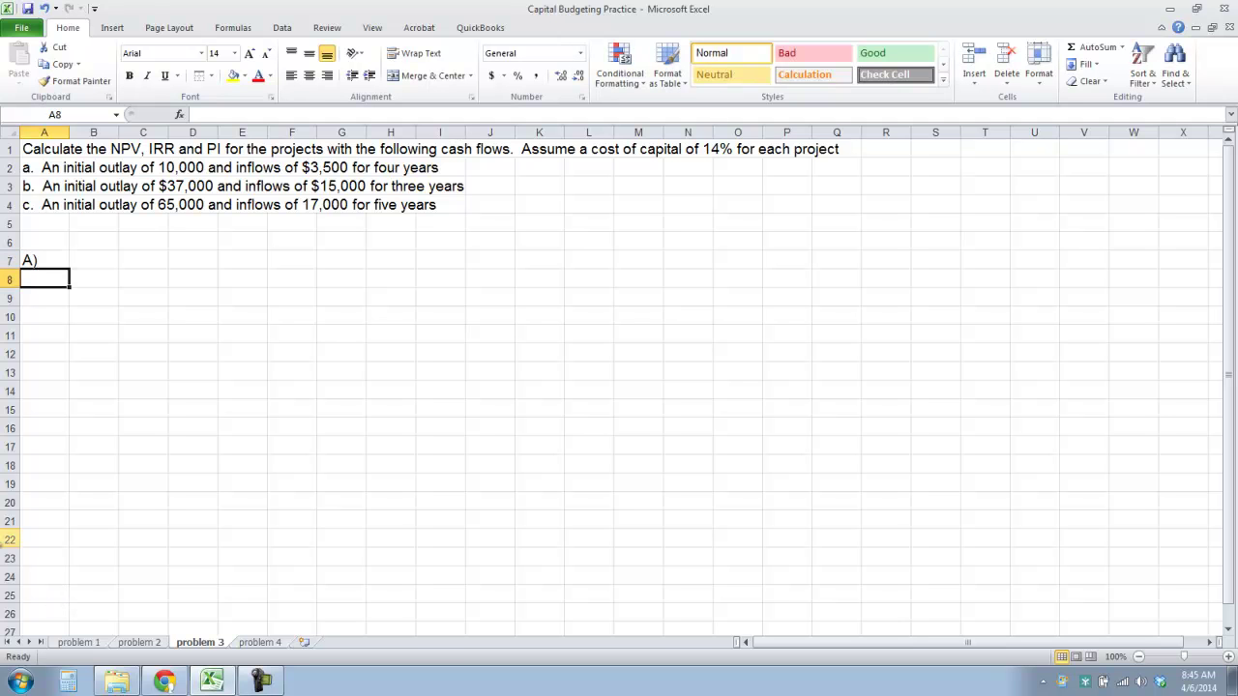
Enter the column headings "Years" in A8 and "Cash Flow" in B8
{"action": "type", "text": "Years"}
{"action": "key", "text": "Return"}
{"action": "left_click", "coordinate": [94, 278]}
{"action": "type", "text": "Cash Flow"}
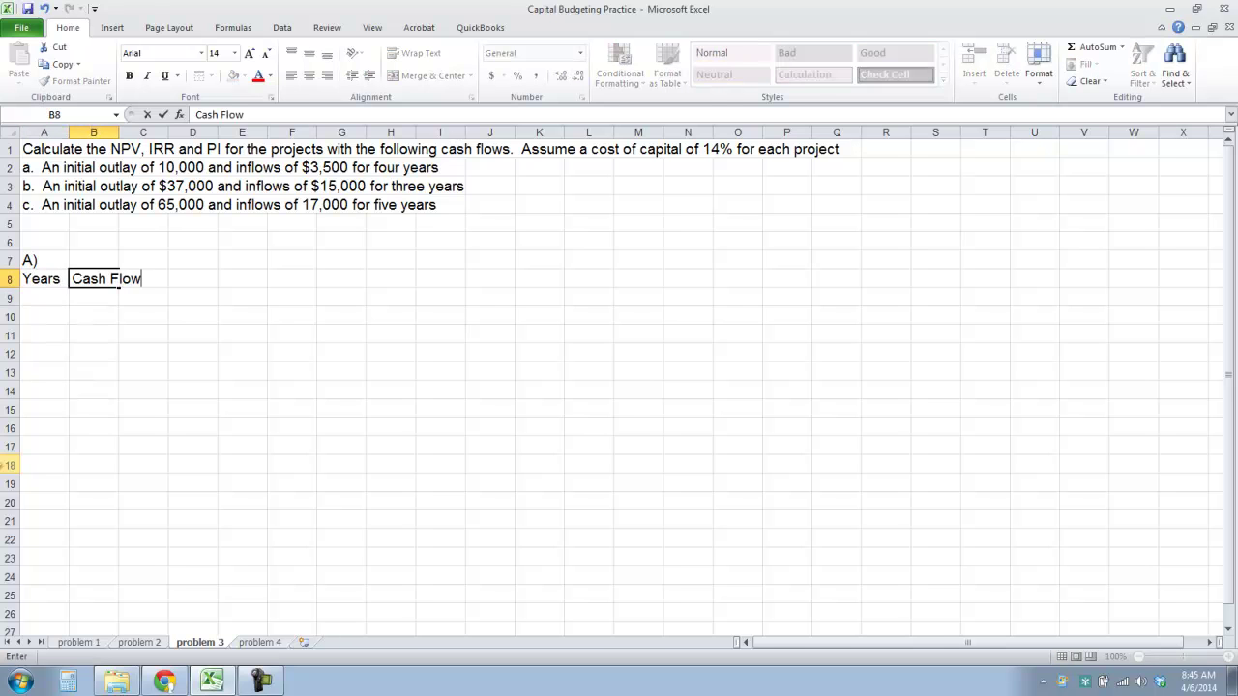
{"action": "key", "text": "ctrl+Return"}
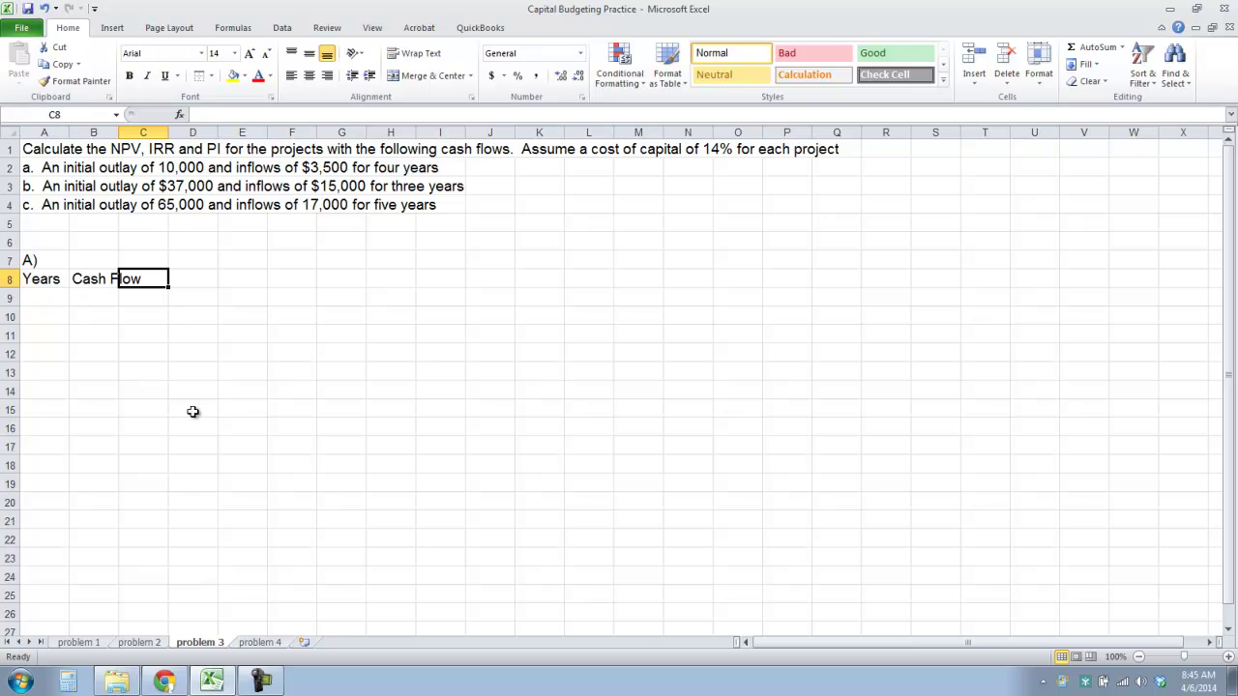
Make the Years and Cash Flow headings bold and widen columns A and B to fit them
{"action": "left_click_drag", "start_coordinate": [61, 280], "coordinate": [89, 279]}
{"action": "left_click", "coordinate": [128, 76]}
{"action": "left_click_drag", "start_coordinate": [69, 133], "coordinate": [234, 132]}
Fill the Years column with 0 through 4 in A9:A13
{"action": "key", "text": "Down"}
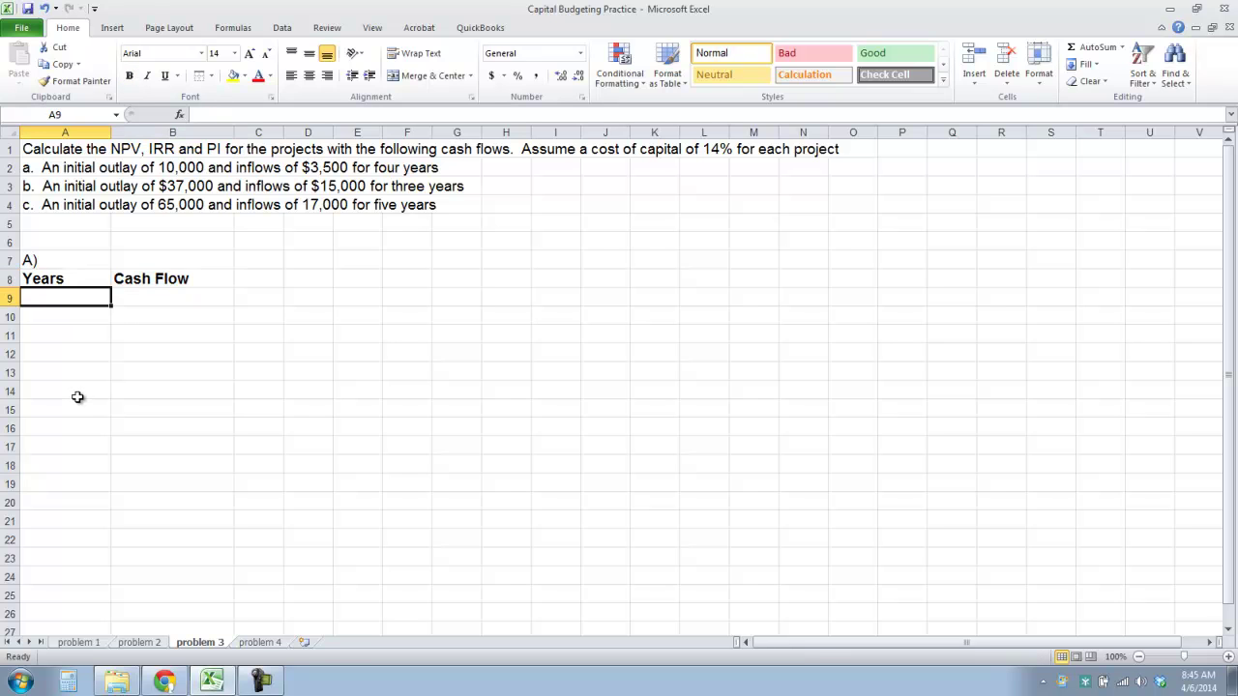
{"action": "type", "text": "0"}
{"action": "key", "text": "Return"}
{"action": "type", "text": "1."}
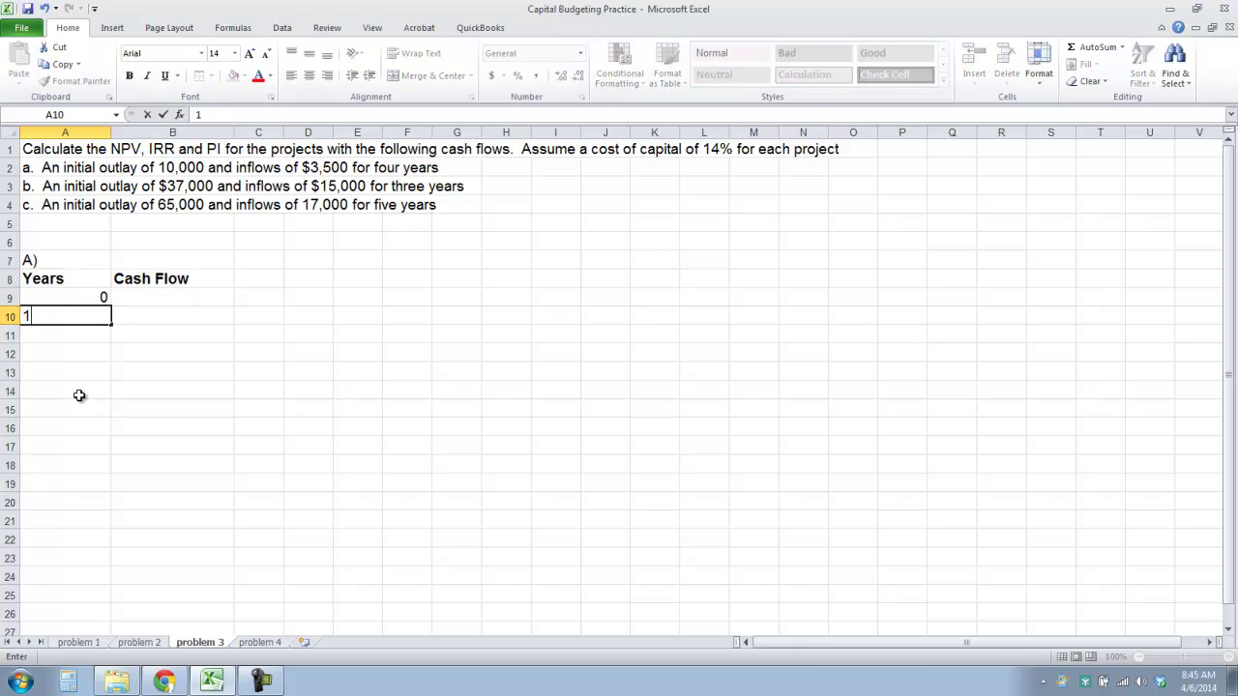
{"action": "key", "text": "Return"}
{"action": "type", "text": "2"}
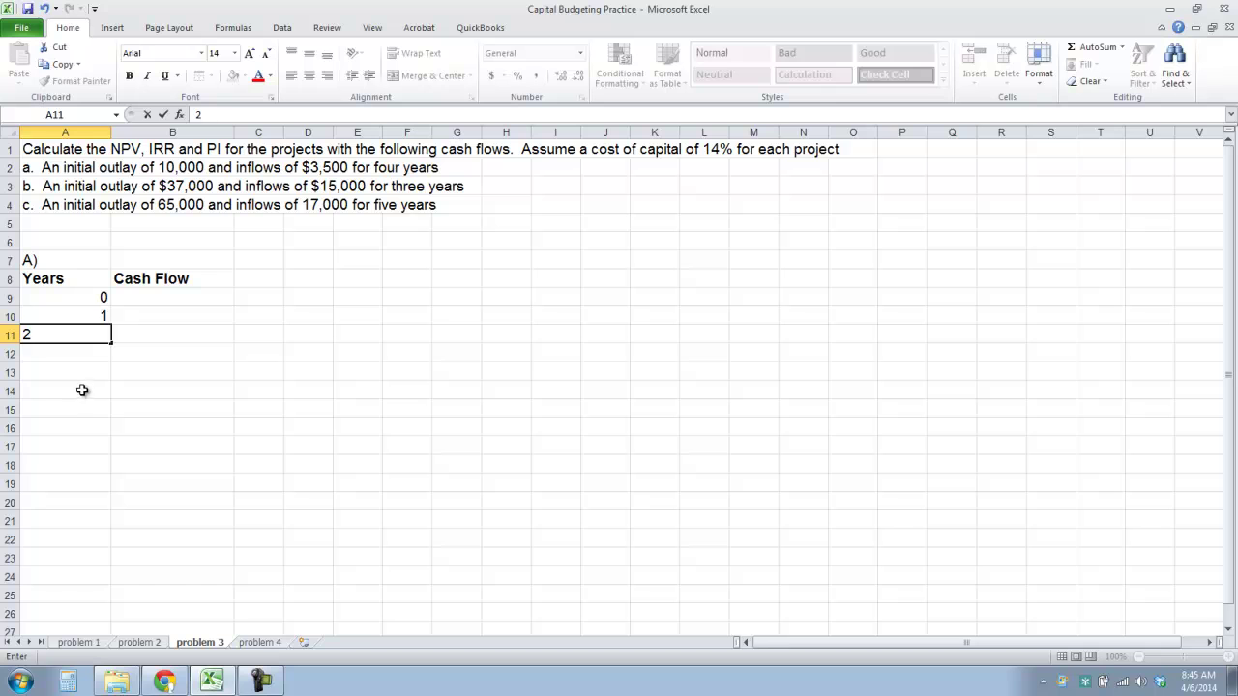
{"action": "key", "text": "Tab"}
{"action": "left_click_drag", "start_coordinate": [69, 319], "coordinate": [110, 375]}
Enter -10000 as the year 0 cash flow in B9 and apply the dollar accounting format to B9:B13
{"action": "left_click", "coordinate": [168, 317]}
{"action": "left_click", "coordinate": [170, 296]}
{"action": "type", "text": "-10000"}
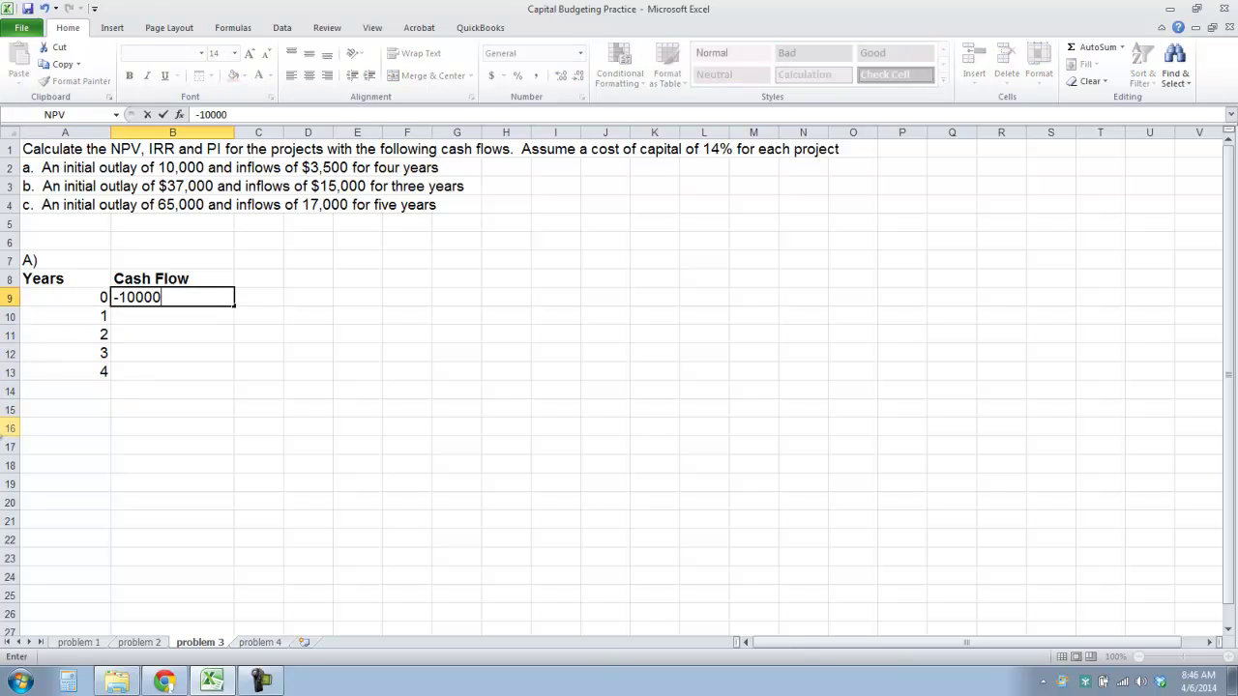
{"action": "key", "text": "Tab"}
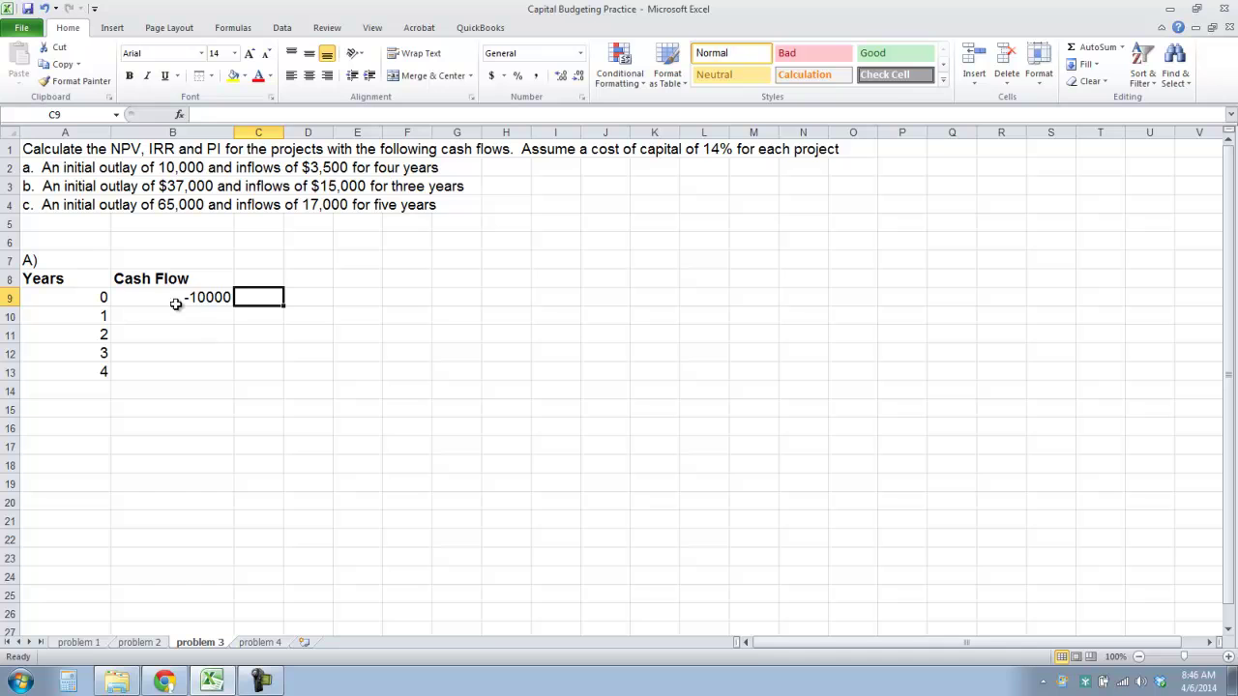
{"action": "left_click_drag", "start_coordinate": [172, 299], "coordinate": [154, 375]}
{"action": "left_click", "coordinate": [491, 75]}
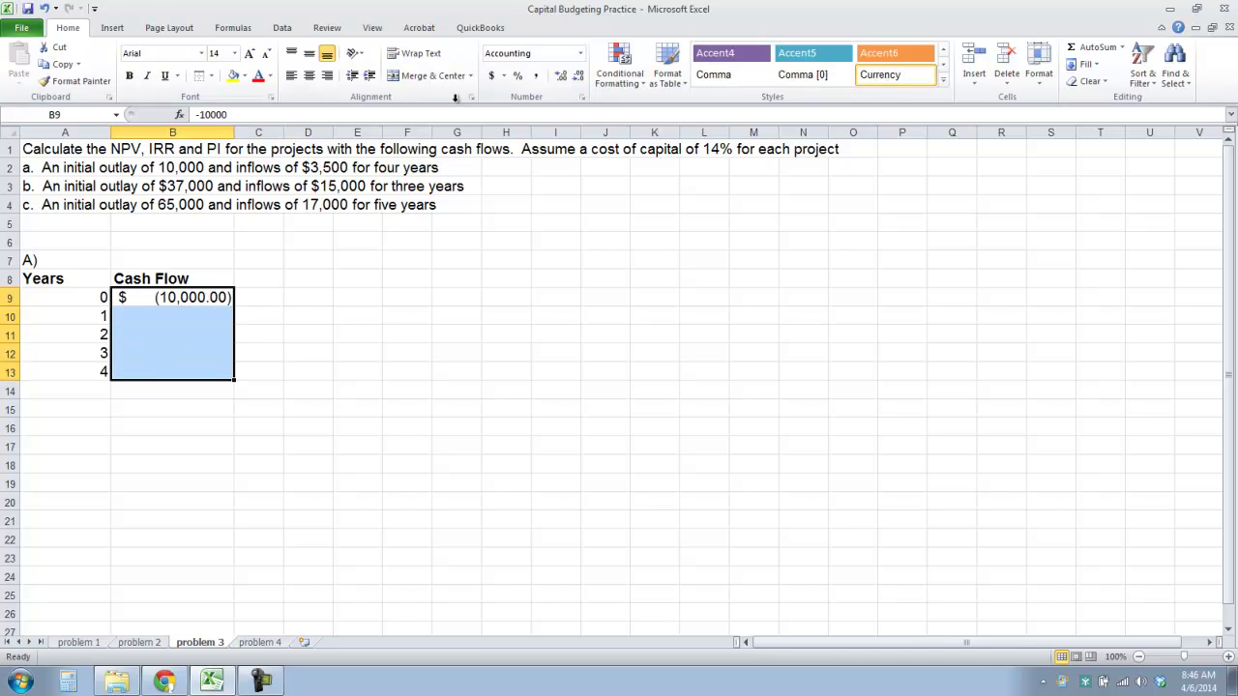
Enter 3500 as project A's cash flow for years 1 through 4 in B10:B13
{"action": "left_click", "coordinate": [146, 322]}
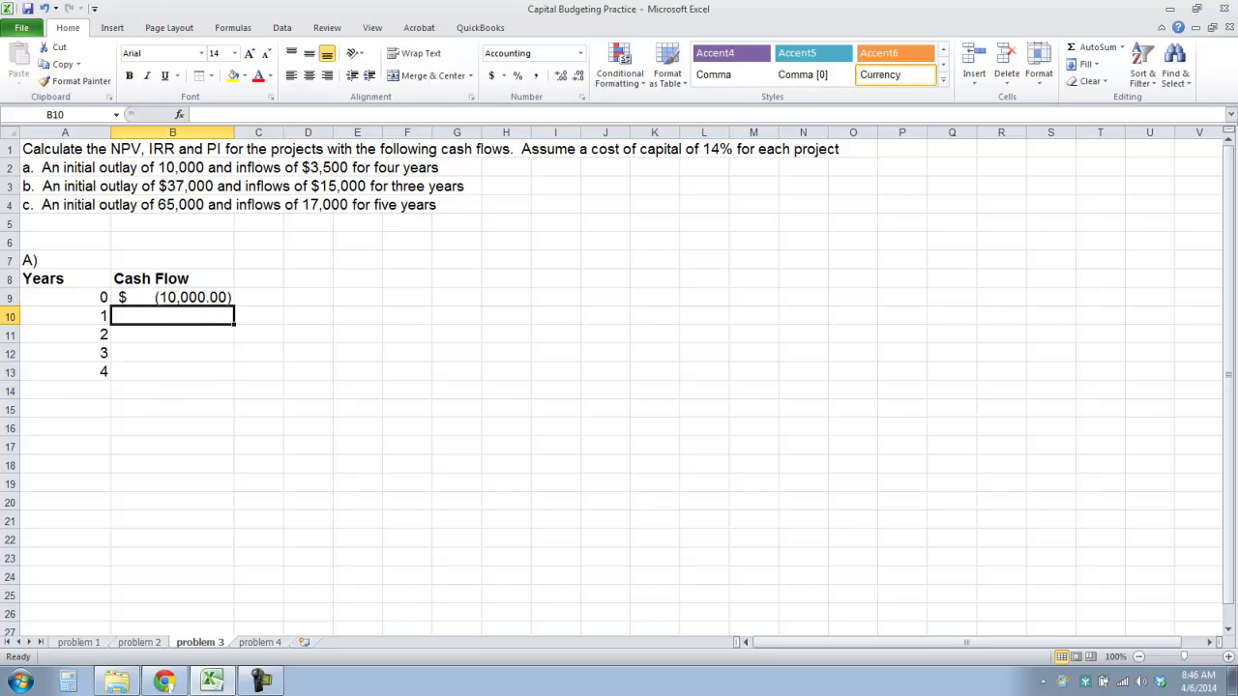
{"action": "type", "text": "3,500"}
{"action": "key", "text": "Return"}
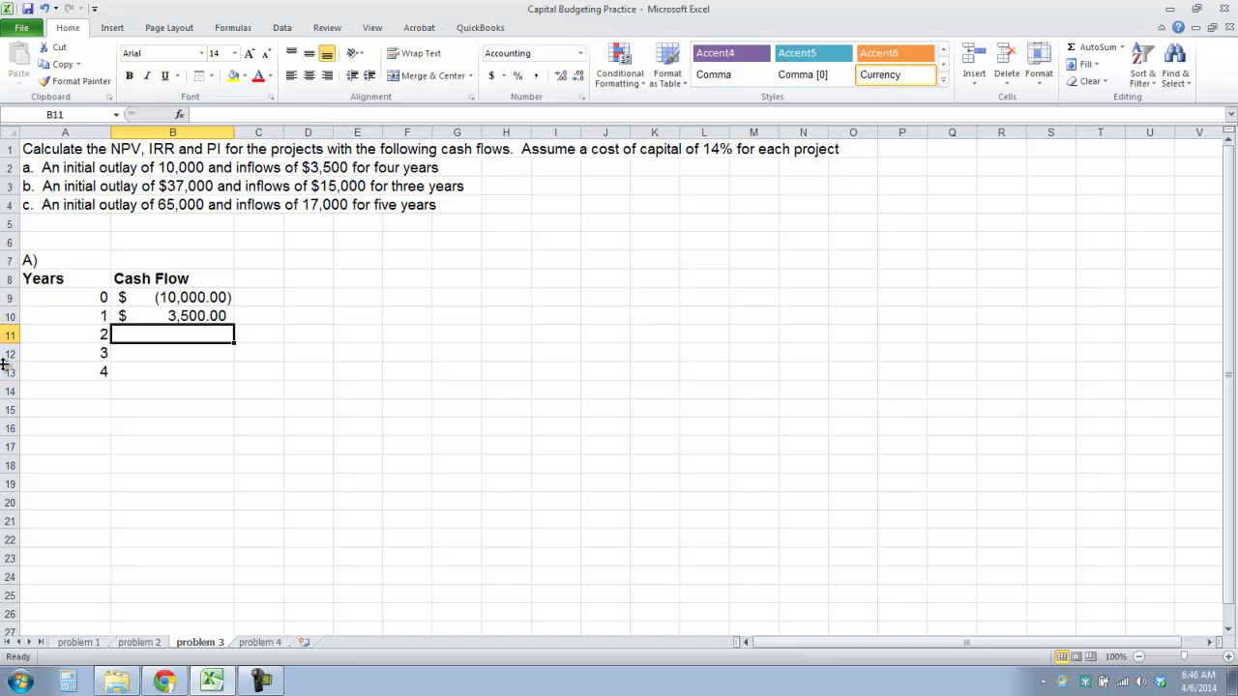
{"action": "type", "text": "3500"}
{"action": "key", "text": "Return"}
{"action": "type", "text": "3500"}
{"action": "key", "text": "Return"}
{"action": "type", "text": "3,5"}
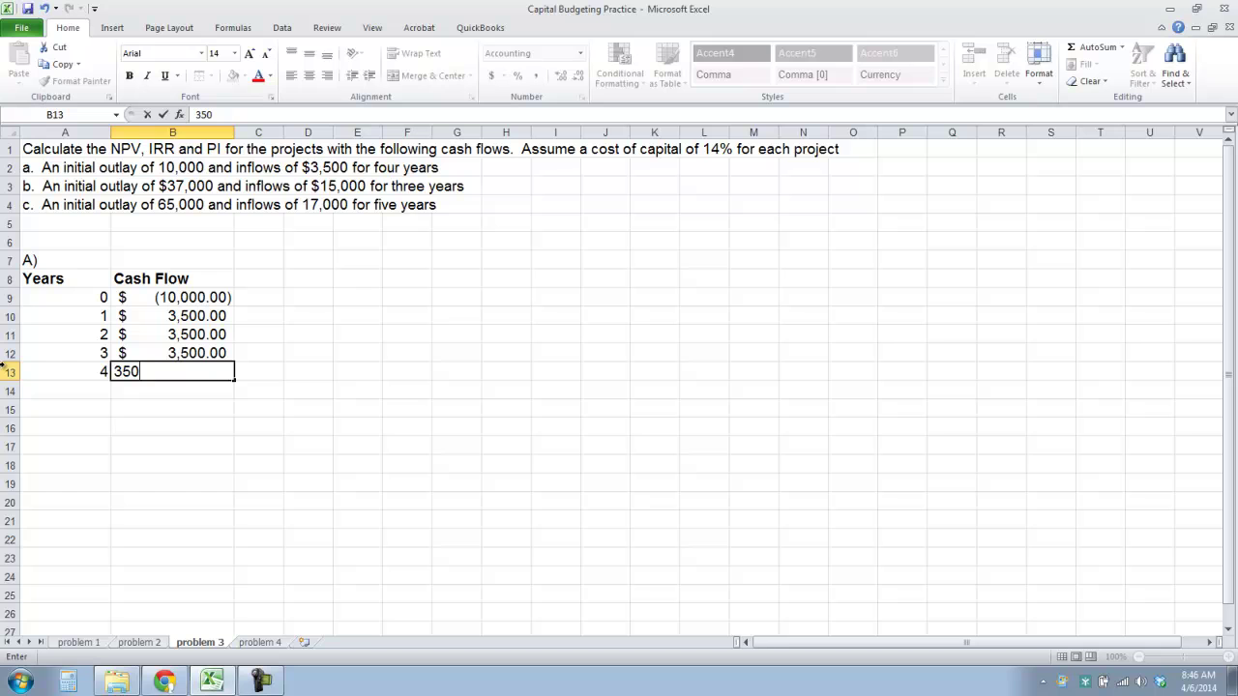
{"action": "type", "text": "00"}
{"action": "key", "text": "Tab"}
Label the second project's section "B)" in D7
{"action": "key", "text": "Up"}
{"action": "key", "text": "Up"}
{"action": "key", "text": "Up"}
{"action": "key", "text": "Up"}
{"action": "key", "text": "Up"}
{"action": "key", "text": "Right"}
{"action": "key", "text": "Up"}
{"action": "type", "text": "B"}
{"action": "key", "text": "Tab"}
Copy project A's Years and Cash Flow table from A8:B13 to D8 and fit column E to its contents
{"action": "left_click_drag", "start_coordinate": [73, 281], "coordinate": [193, 353]}
{"action": "left_click_drag", "start_coordinate": [88, 280], "coordinate": [133, 371]}
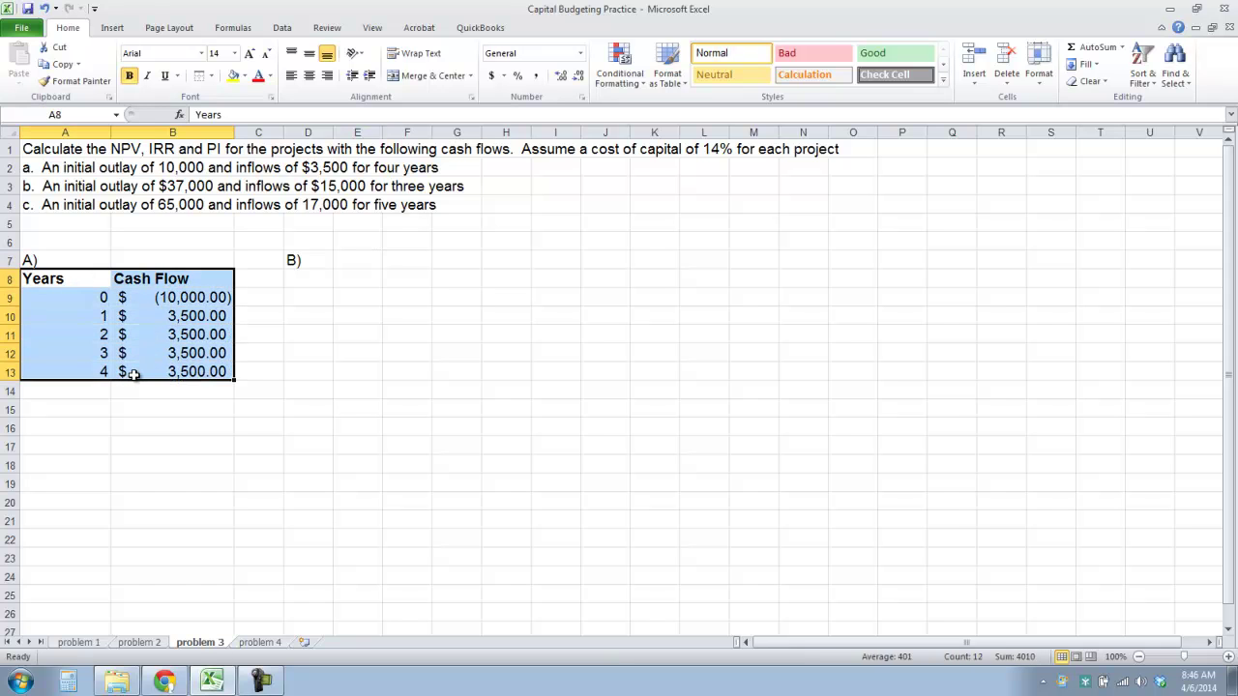
{"action": "key", "text": "ctrl+c"}
{"action": "left_click", "coordinate": [299, 281]}
{"action": "key", "text": "ctrl+v"}
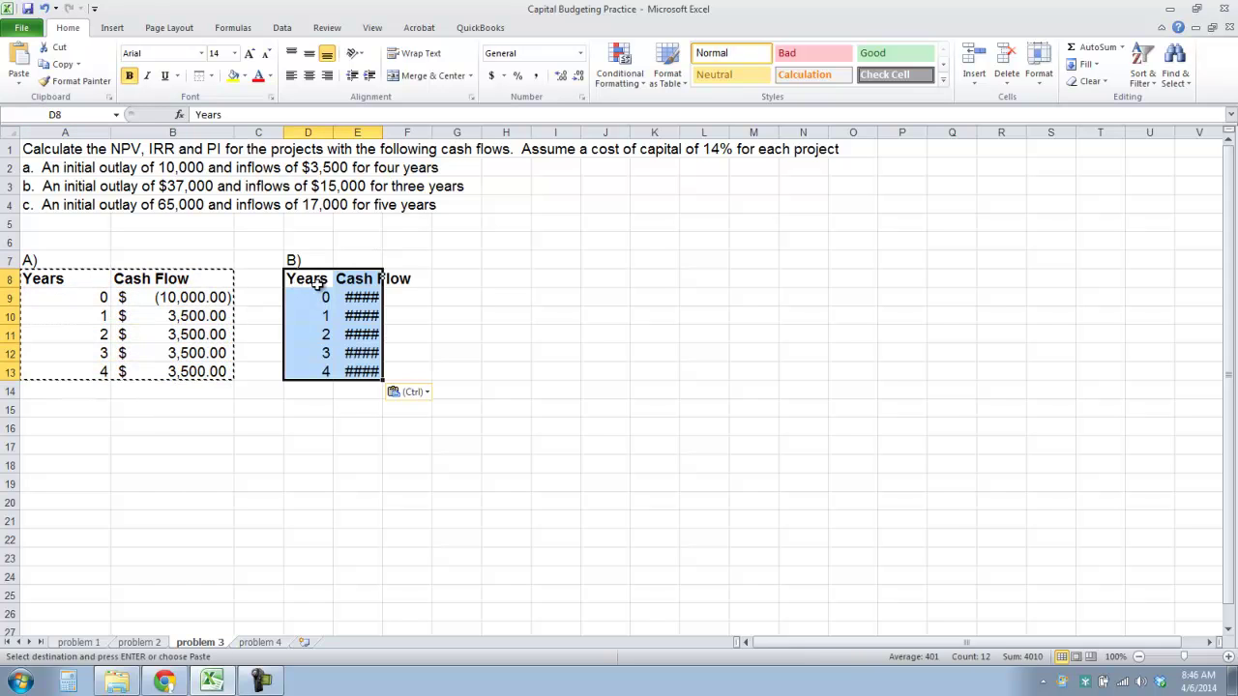
{"action": "double_click", "coordinate": [382, 132]}
Set project B's year 0 cash flow in E9 to -37000
{"action": "left_click", "coordinate": [385, 305]}
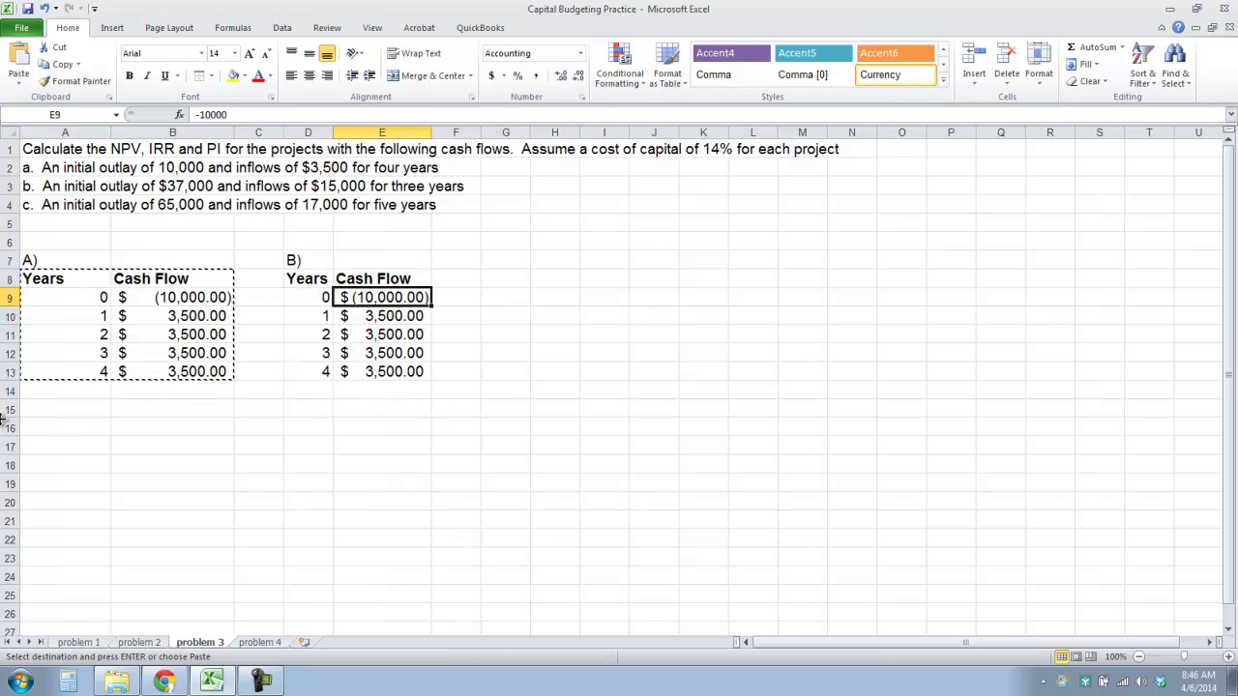
{"action": "type", "text": "-"}
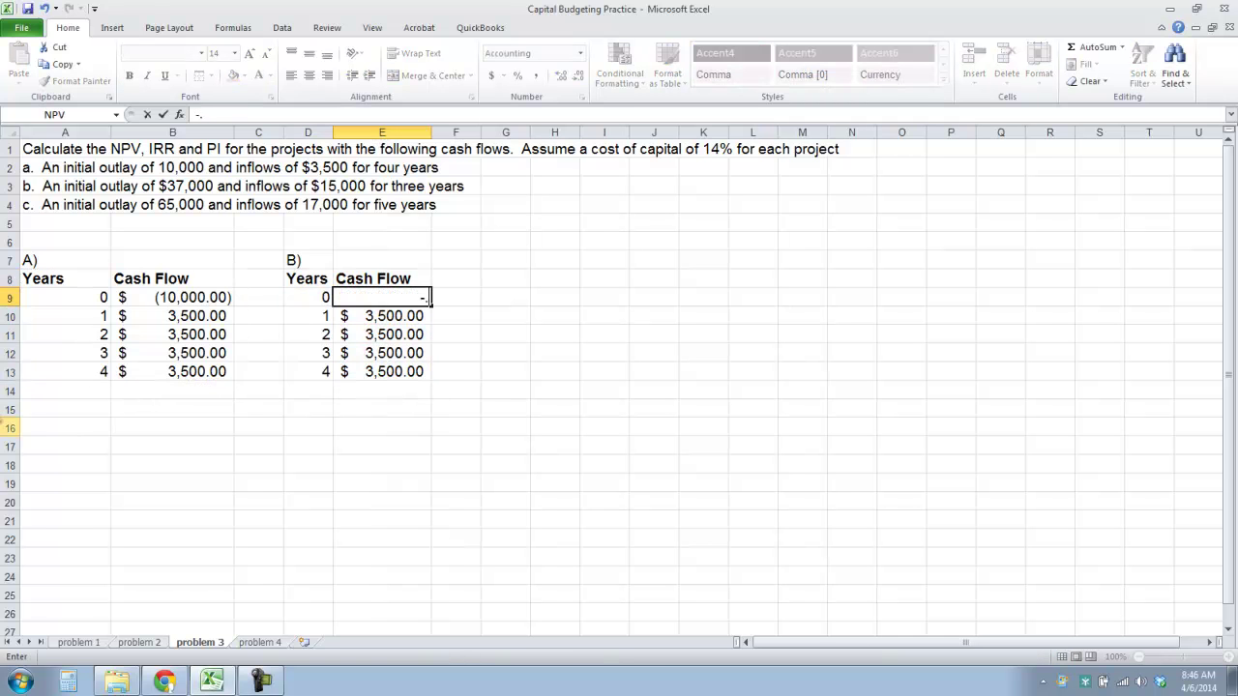
{"action": "type", "text": "37000"}
{"action": "key", "text": "Return"}
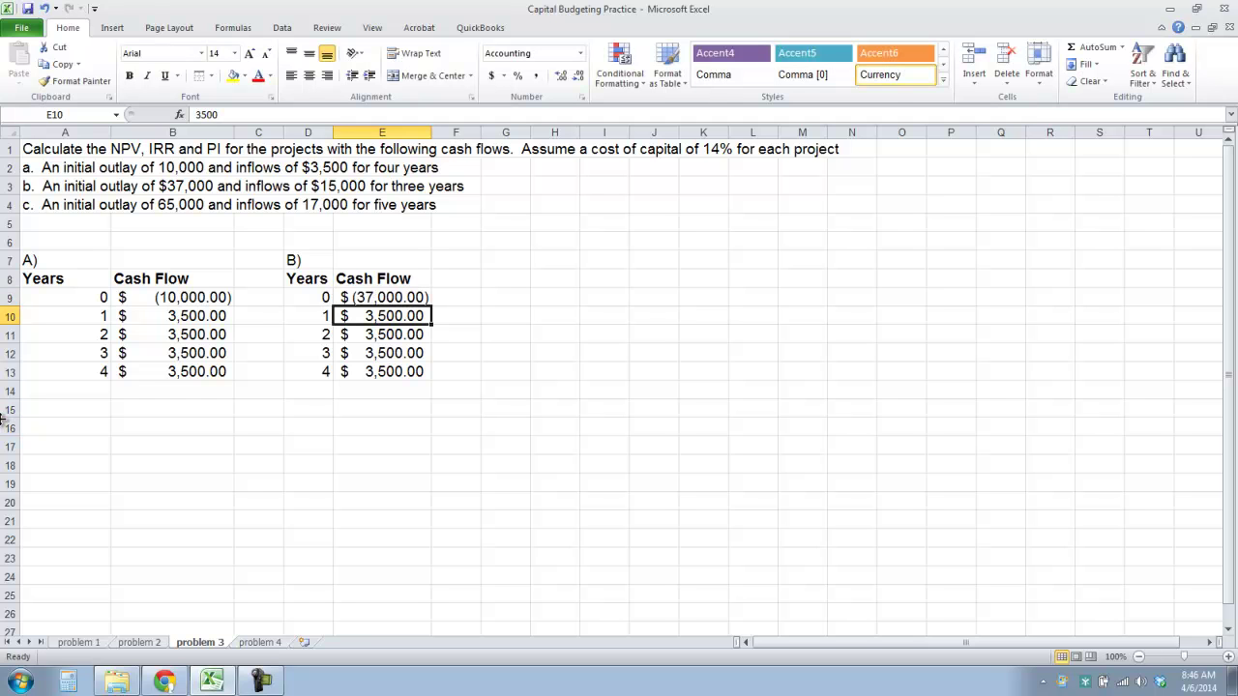
Clear the year 4 entry and its cash flow from project B's table in D13:E13
{"action": "key", "text": "Down"}
{"action": "key", "text": "Down"}
{"action": "key", "text": "Down"}
{"action": "key", "text": "Left"}
{"action": "key", "text": "Delete"}
{"action": "key", "text": "Right"}
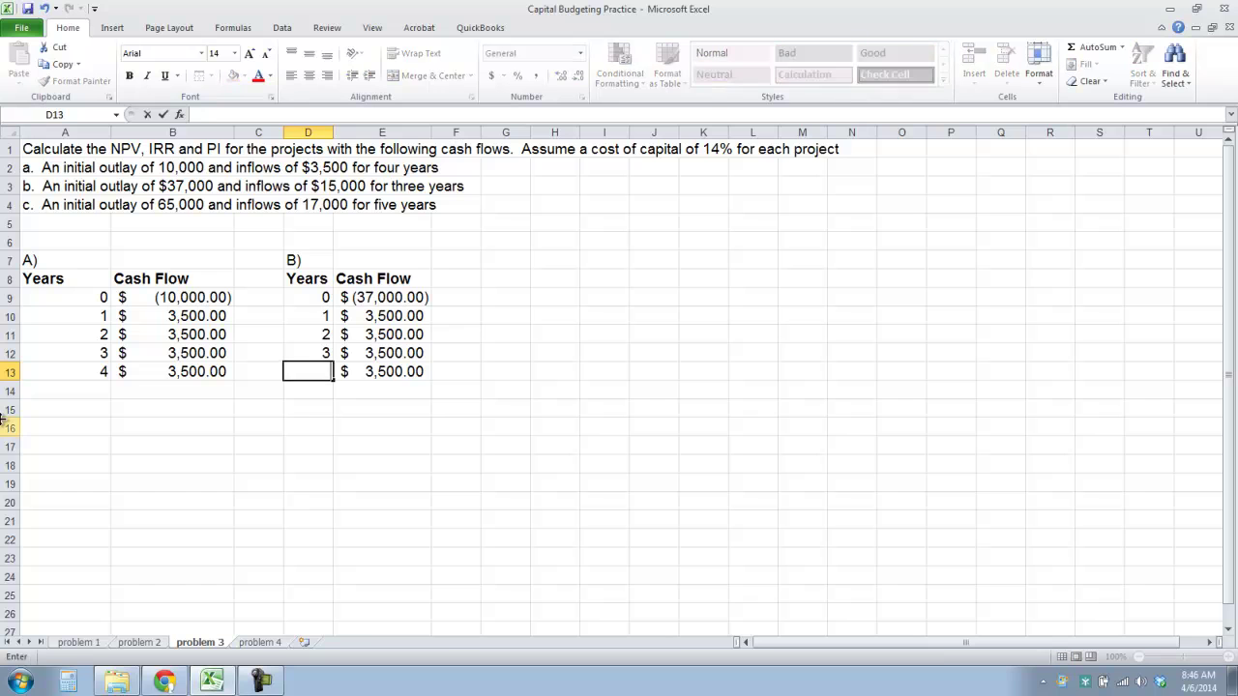
{"action": "key", "text": "BackSpace"}
{"action": "key", "text": "Tab"}
Set project B's cash flows for years 1 through 3 in E10:E12 to 15000
{"action": "key", "text": "Left"}
{"action": "key", "text": "Up"}
{"action": "key", "text": "Up"}
{"action": "key", "text": "Up"}
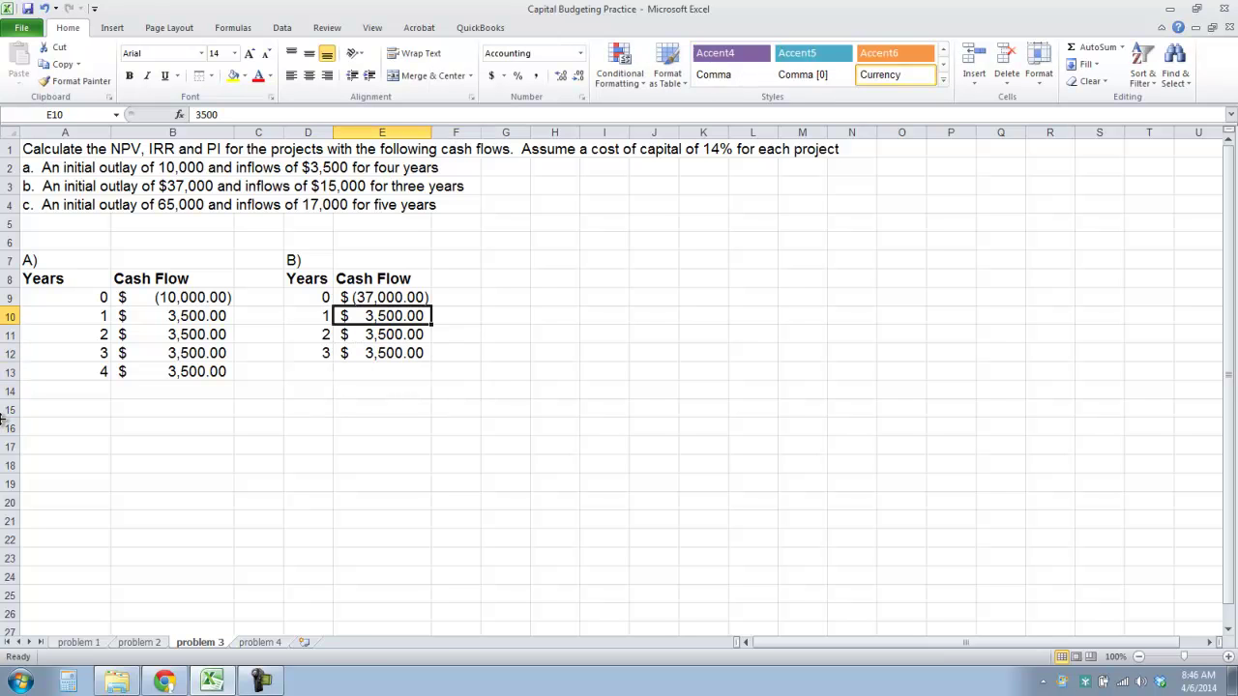
{"action": "type", "text": "15000"}
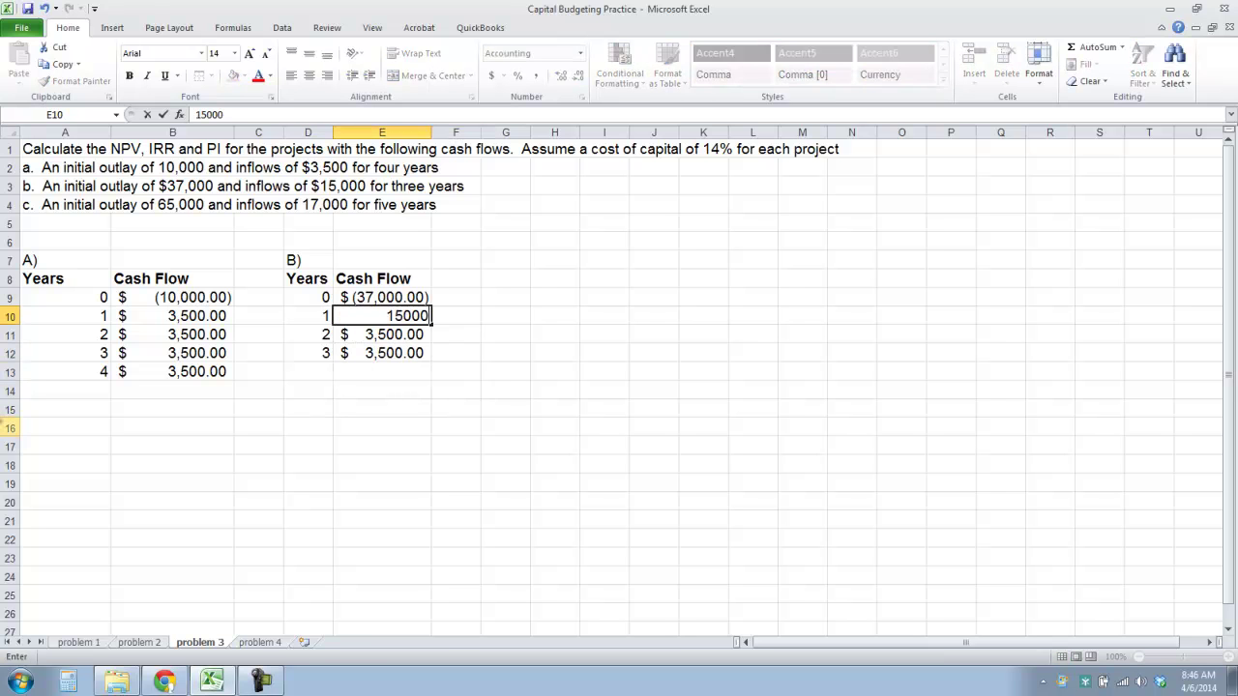
{"action": "key", "text": "Return"}
{"action": "type", "text": "15,000"}
{"action": "key", "text": "Return"}
{"action": "type", "text": "15000"}
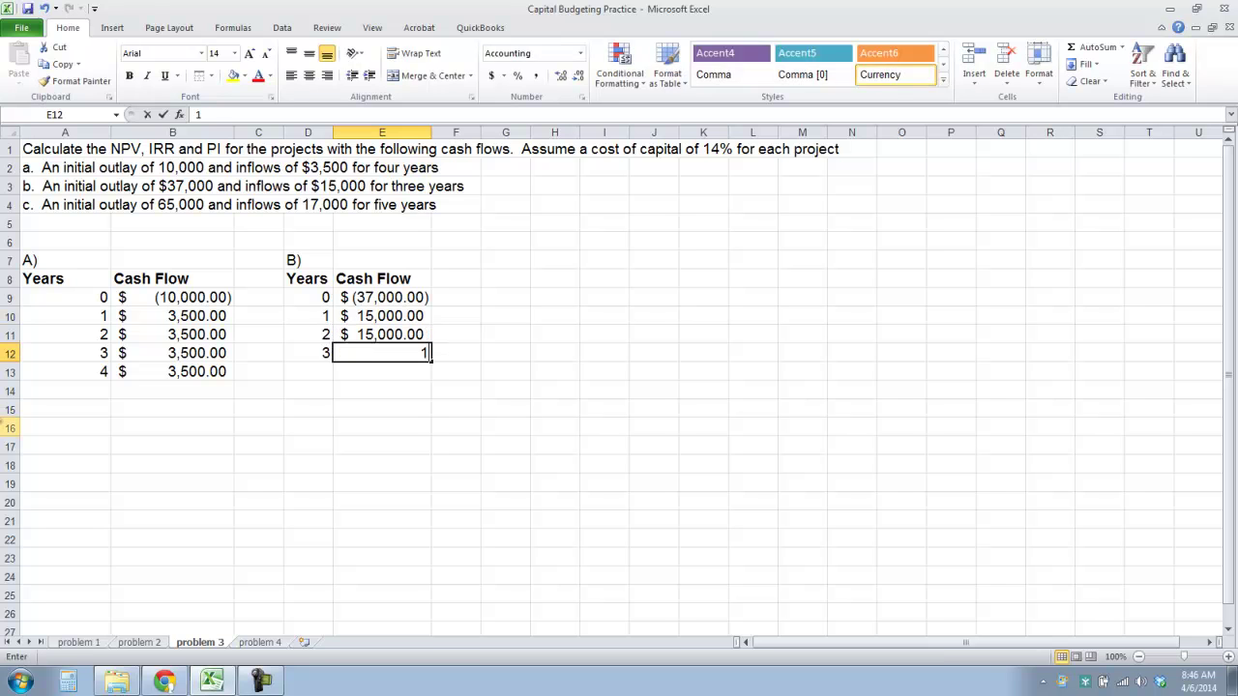
{"action": "key", "text": "Tab"}
{"action": "key", "text": "Up"}
{"action": "key", "text": "Up"}
{"action": "key", "text": "Up"}
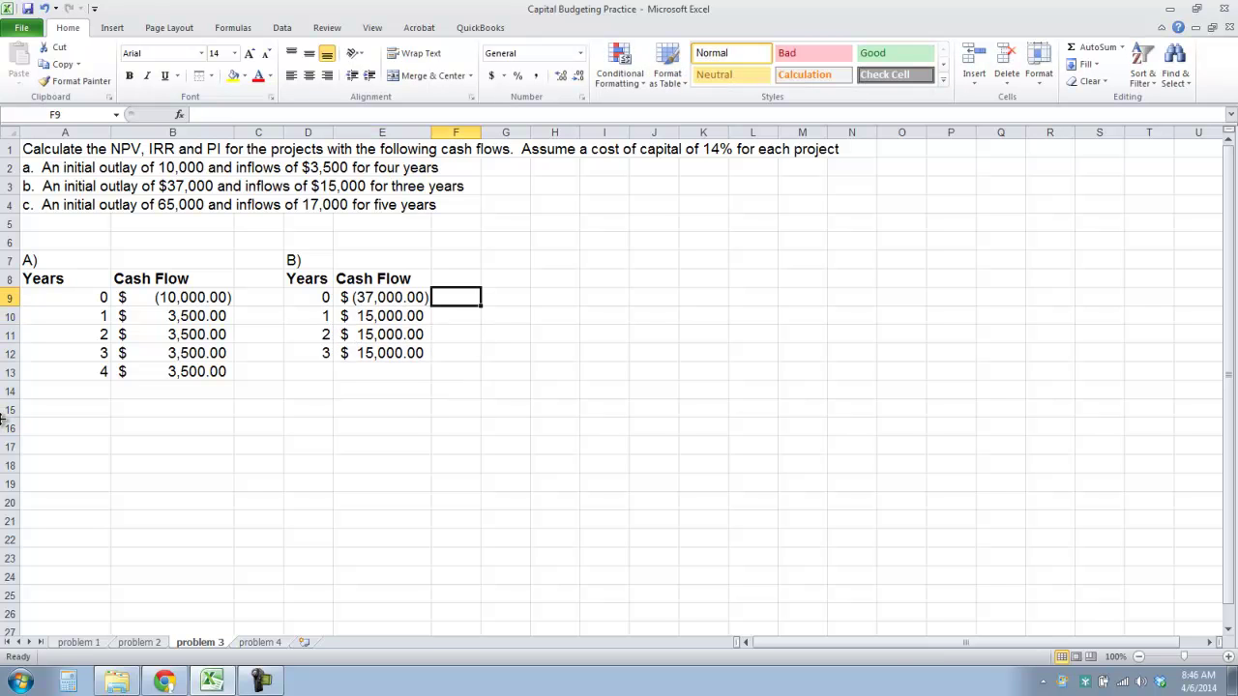
Copy project B's labelled table from D7:E12 to G7 as the base for the third project
{"action": "left_click_drag", "start_coordinate": [313, 266], "coordinate": [396, 345]}
{"action": "key", "text": "ctrl+c"}
{"action": "left_click", "coordinate": [492, 260]}
{"action": "key", "text": "ctrl+v"}
Relabel the copied table in G7 as "C)" and fit column H to its contents
{"action": "double_click", "coordinate": [507, 261]}
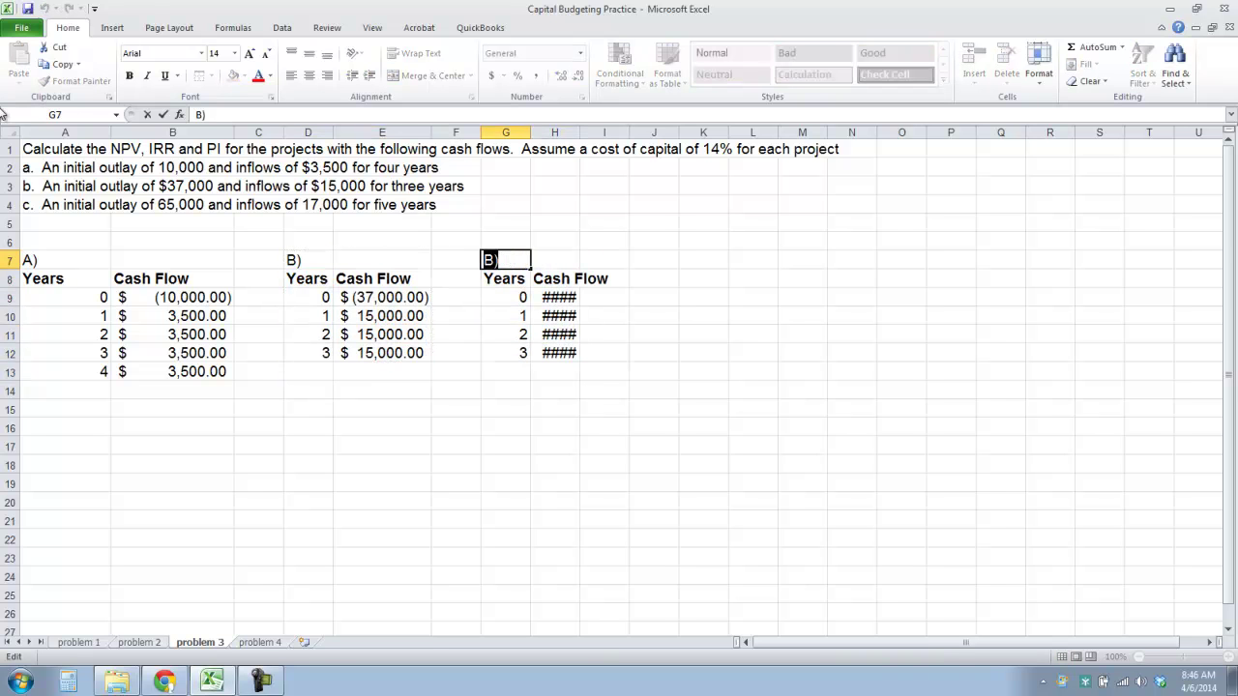
{"action": "type", "text": "C)"}
{"action": "key", "text": "Tab"}
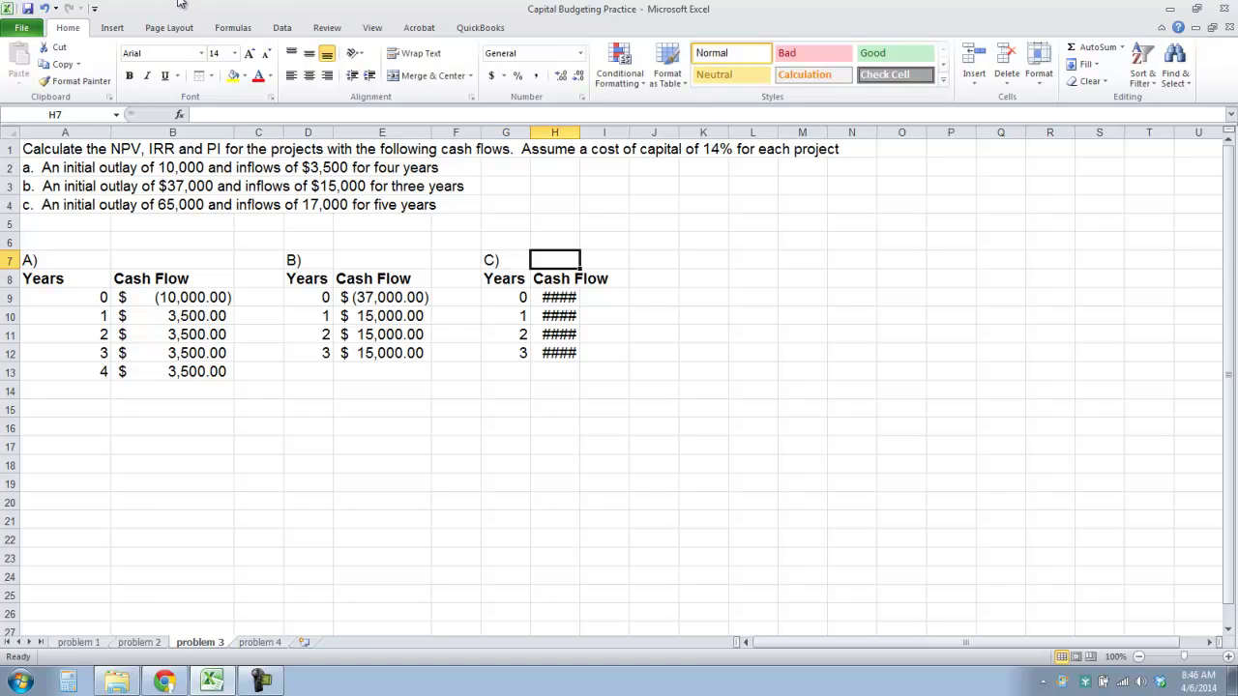
{"action": "double_click", "coordinate": [581, 131]}
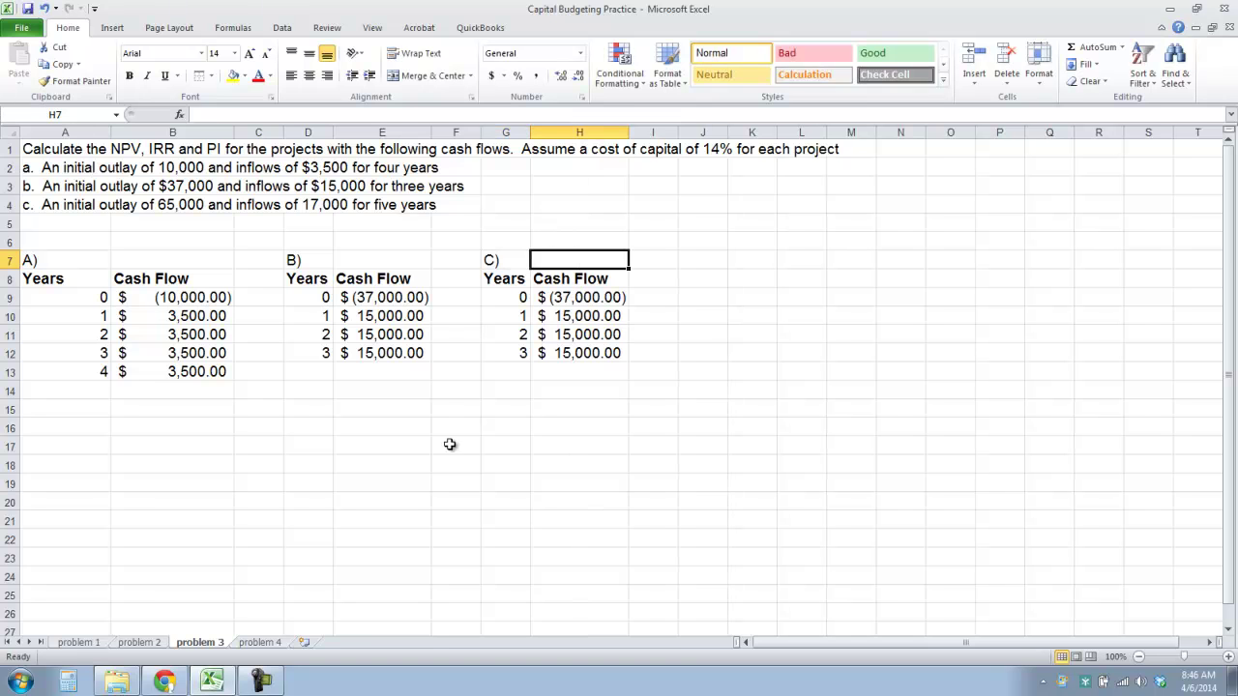
Extend project C's years through 5 in G13:G14 and set its year 0 cash flow in H9 to -65000
{"action": "left_click_drag", "start_coordinate": [513, 334], "coordinate": [527, 393]}
{"action": "left_click", "coordinate": [579, 335]}
{"action": "left_click", "coordinate": [587, 298]}
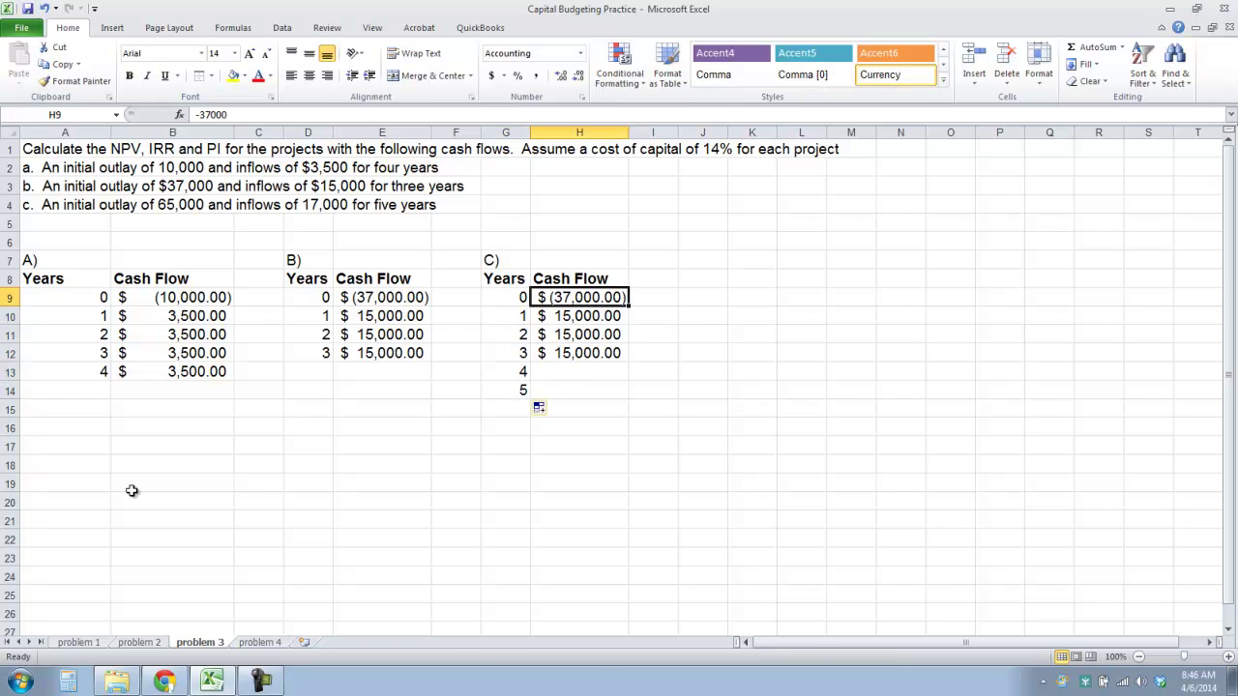
{"action": "type", "text": "-650000"}
{"action": "key", "text": "Return"}
{"action": "key", "text": "Up"}
{"action": "type", "text": "-6"}
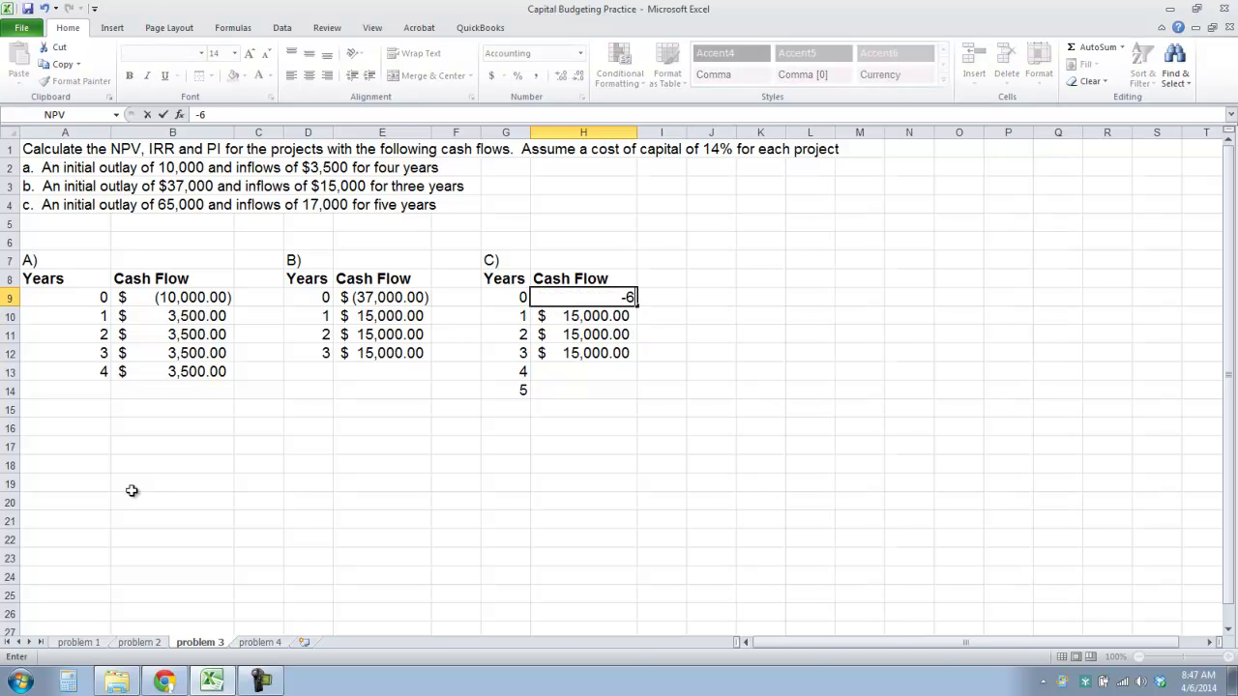
{"action": "type", "text": "5000"}
{"action": "key", "text": "Return"}
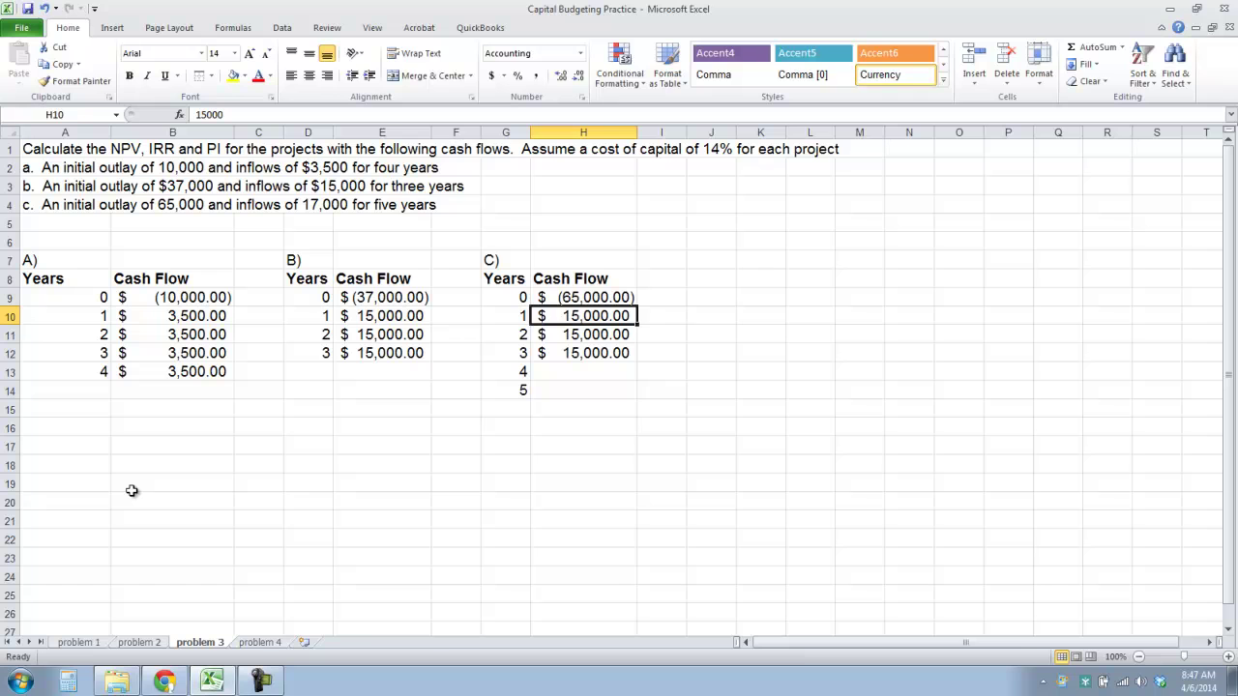
Enter 17000 as project C's cash flow for years 1 through 5 in H10:H14, with the dollar accounting format on H13:H14
{"action": "type", "text": "17,00"}
{"action": "key", "text": "Right"}
{"action": "key", "text": "Down"}
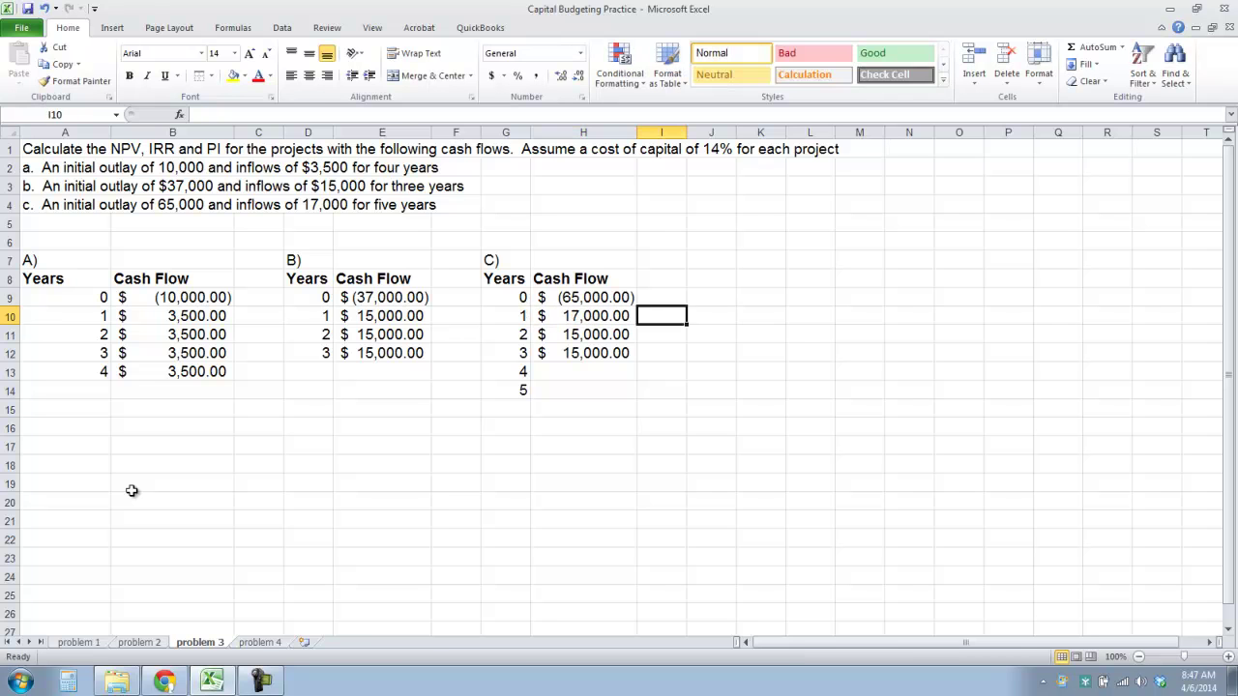
{"action": "key", "text": "Left"}
{"action": "type", "text": "17"}
{"action": "key", "text": "Right"}
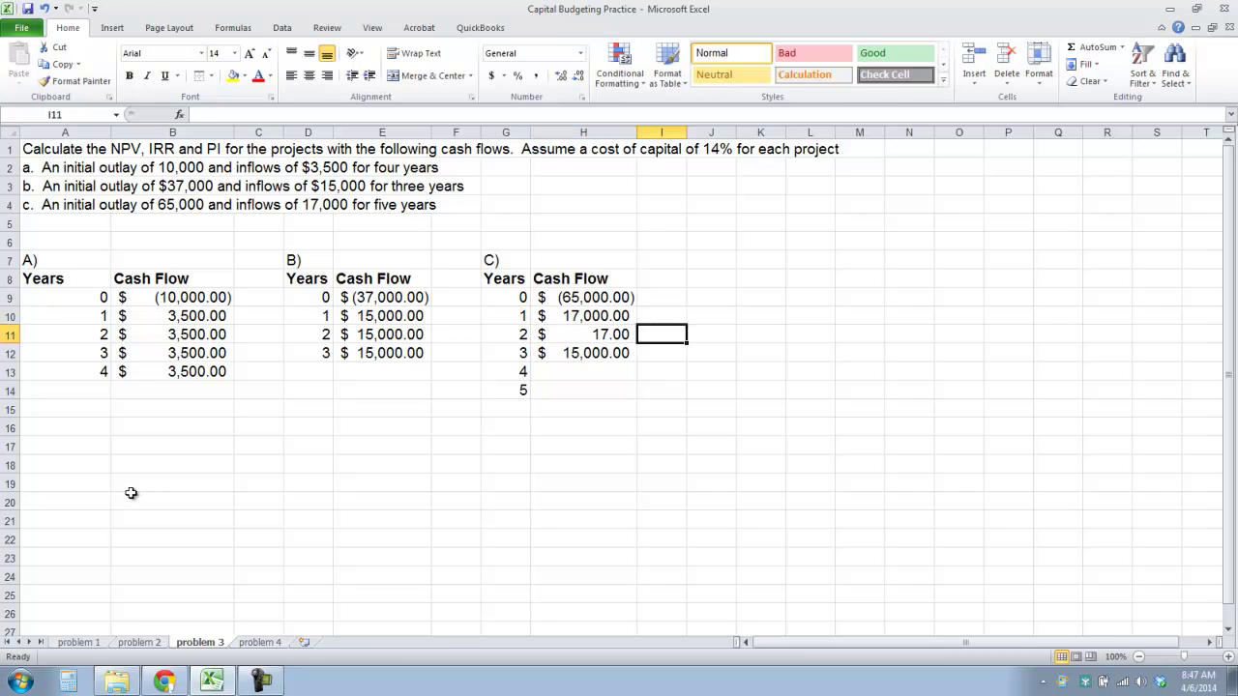
{"action": "key", "text": "Left"}
{"action": "type", "text": "17"}
{"action": "key", "text": "Return"}
{"action": "type", "text": "17000"}
{"action": "key", "text": "Return"}
{"action": "type", "text": "17000"}
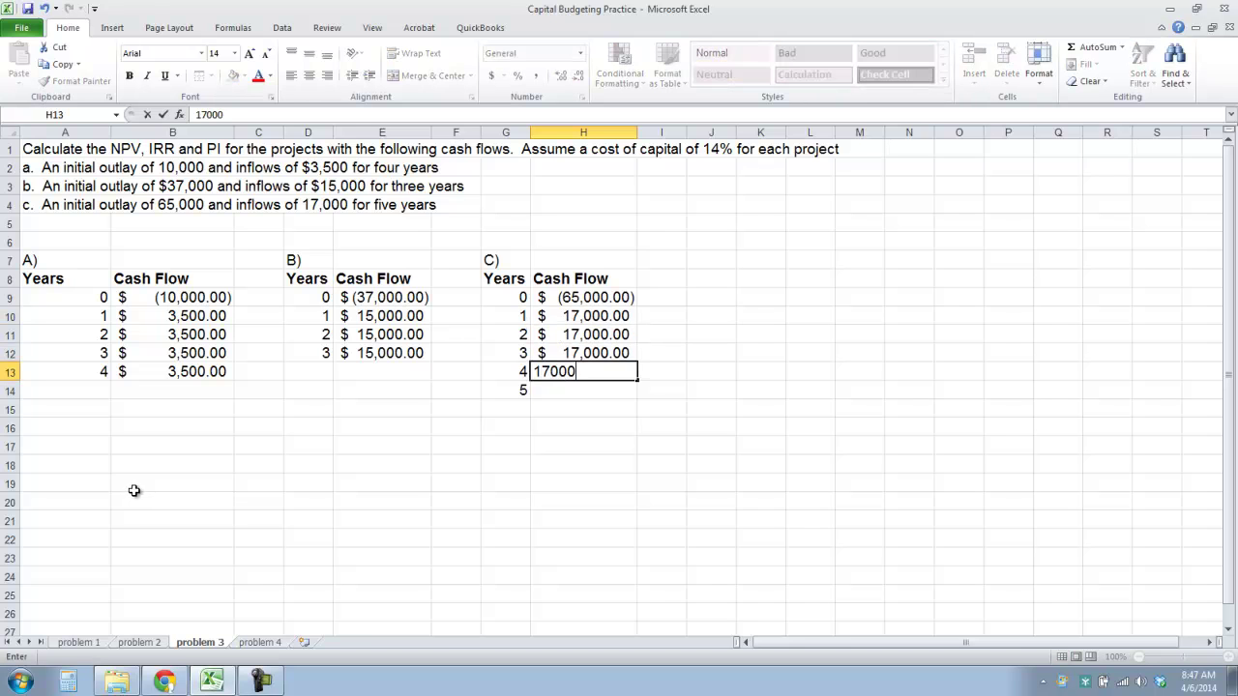
{"action": "key", "text": "Return"}
{"action": "type", "text": "17000"}
{"action": "key", "text": "Tab"}
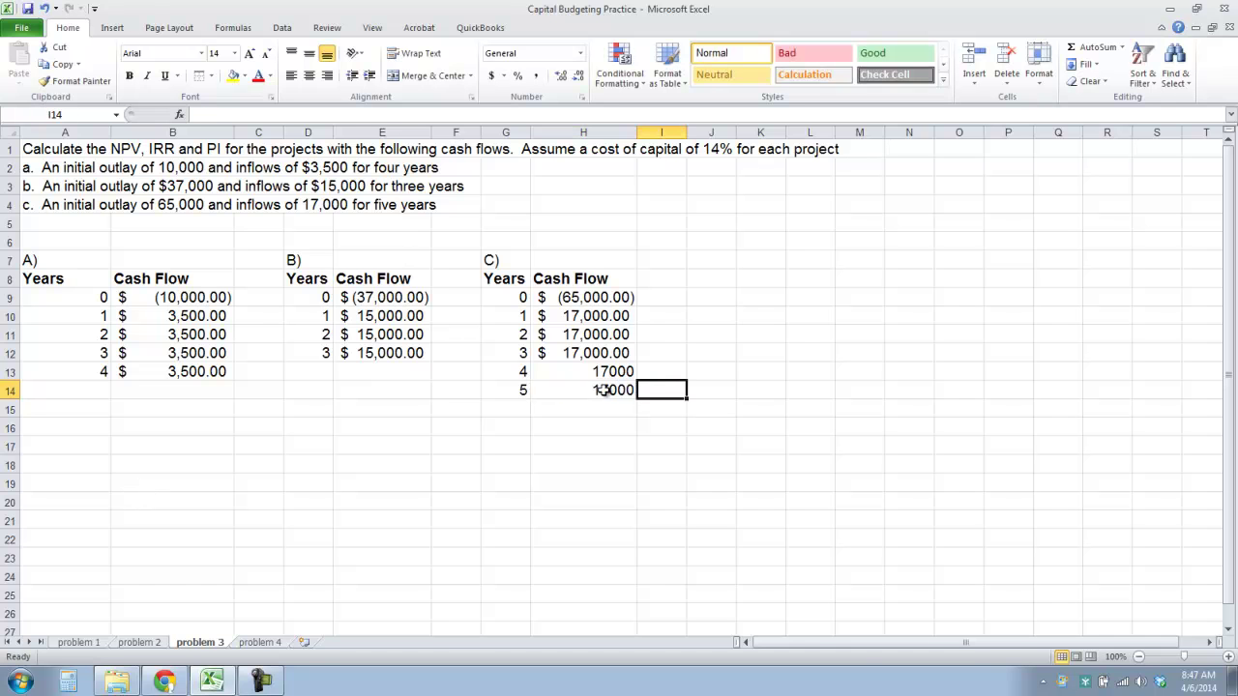
{"action": "left_click_drag", "start_coordinate": [595, 372], "coordinate": [576, 392]}
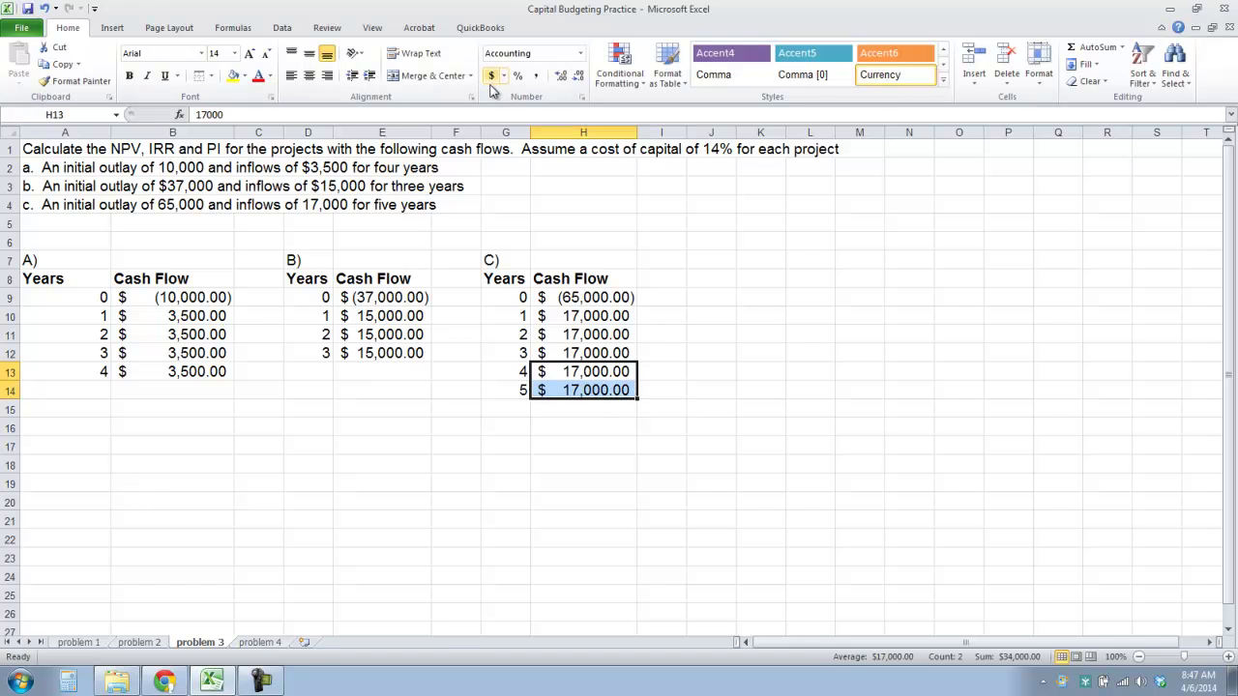
Enter the label "Cost of Capital" in A15 and its rate of 14% in B15
{"action": "left_click", "coordinate": [116, 432]}
{"action": "left_click", "coordinate": [84, 413]}
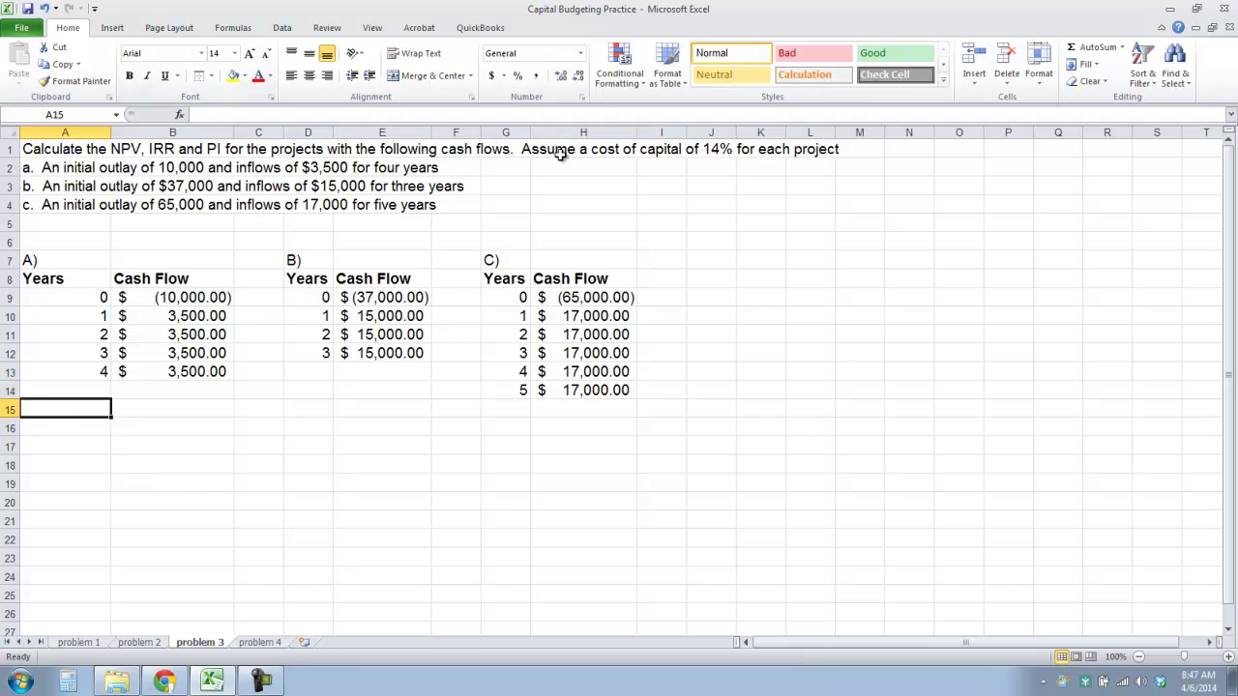
{"action": "left_click", "coordinate": [126, 153]}
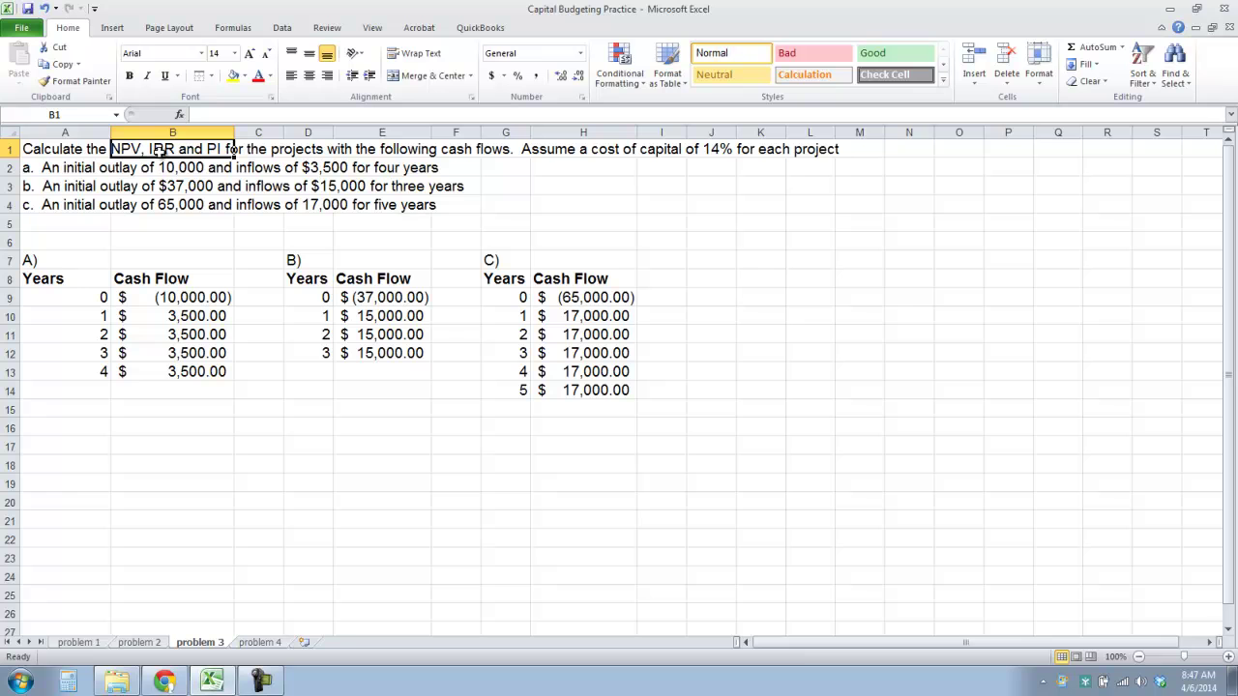
{"action": "left_click", "coordinate": [82, 411]}
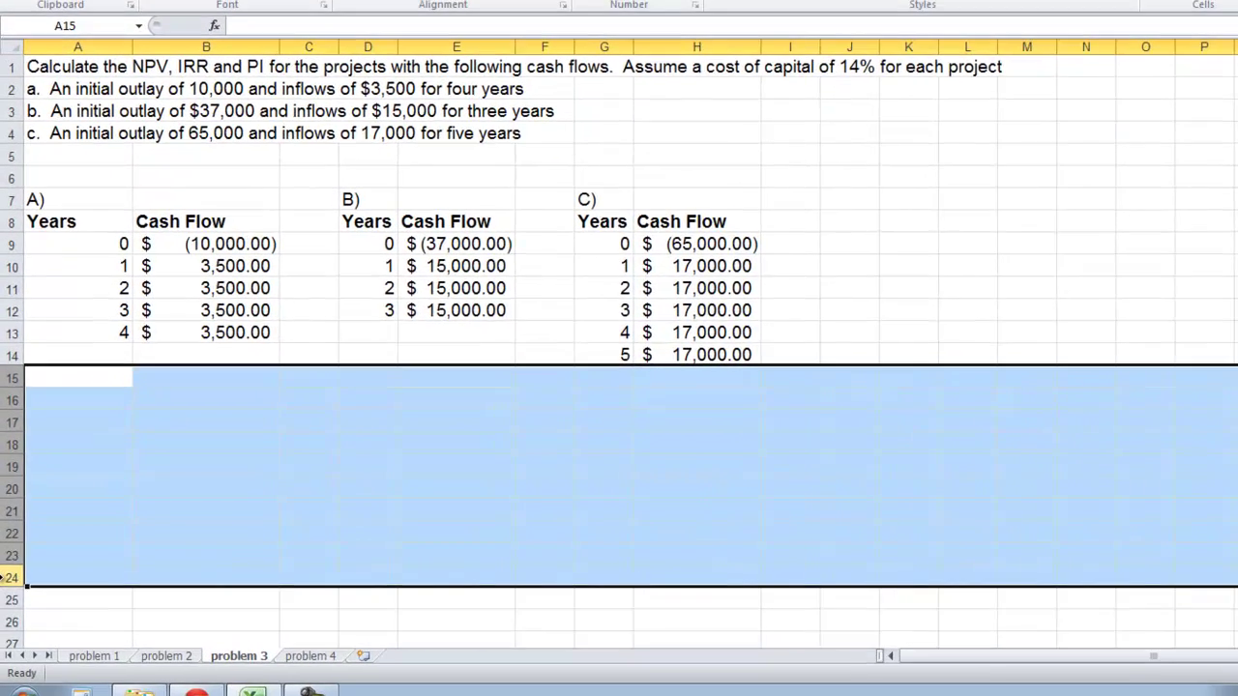
{"action": "type", "text": "PV"}
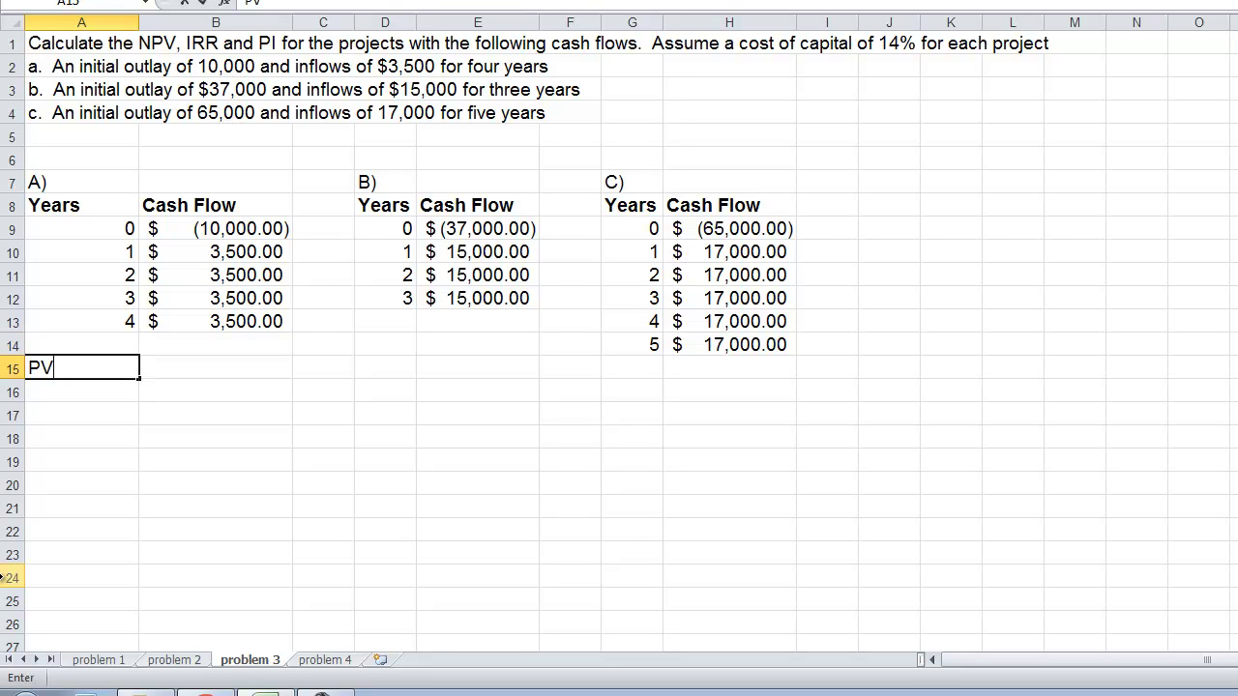
{"action": "type", "text": "Cost of"}
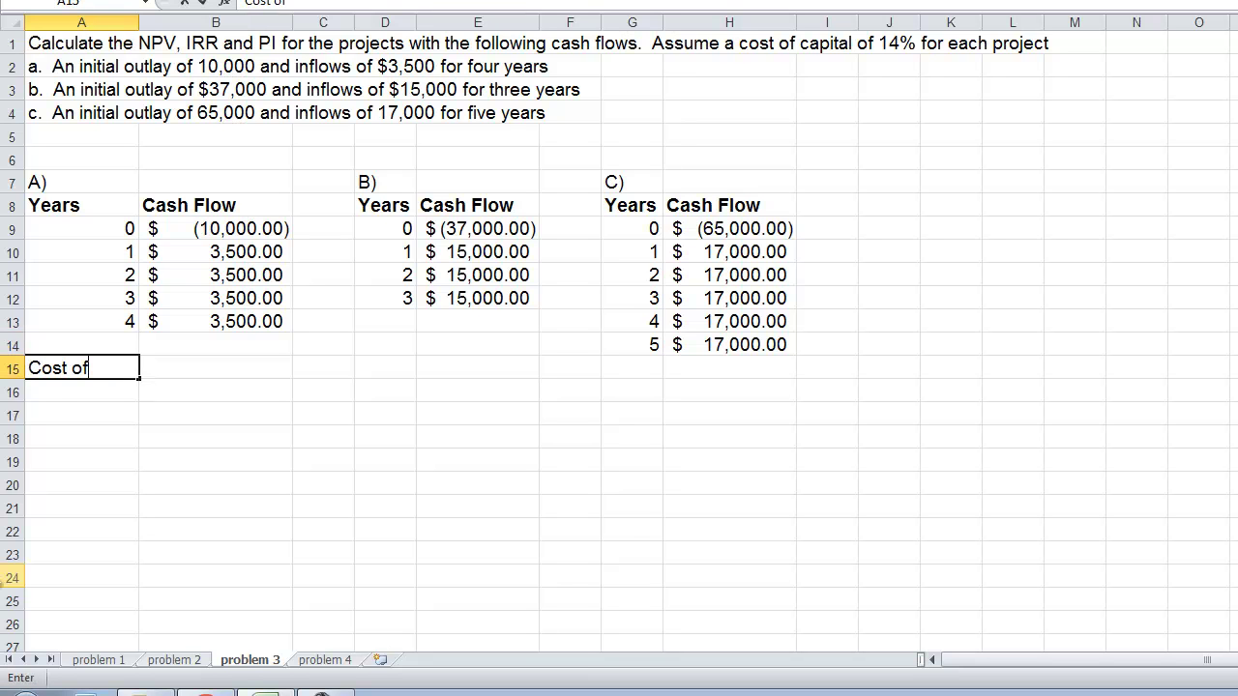
{"action": "type", "text": " Capital"}
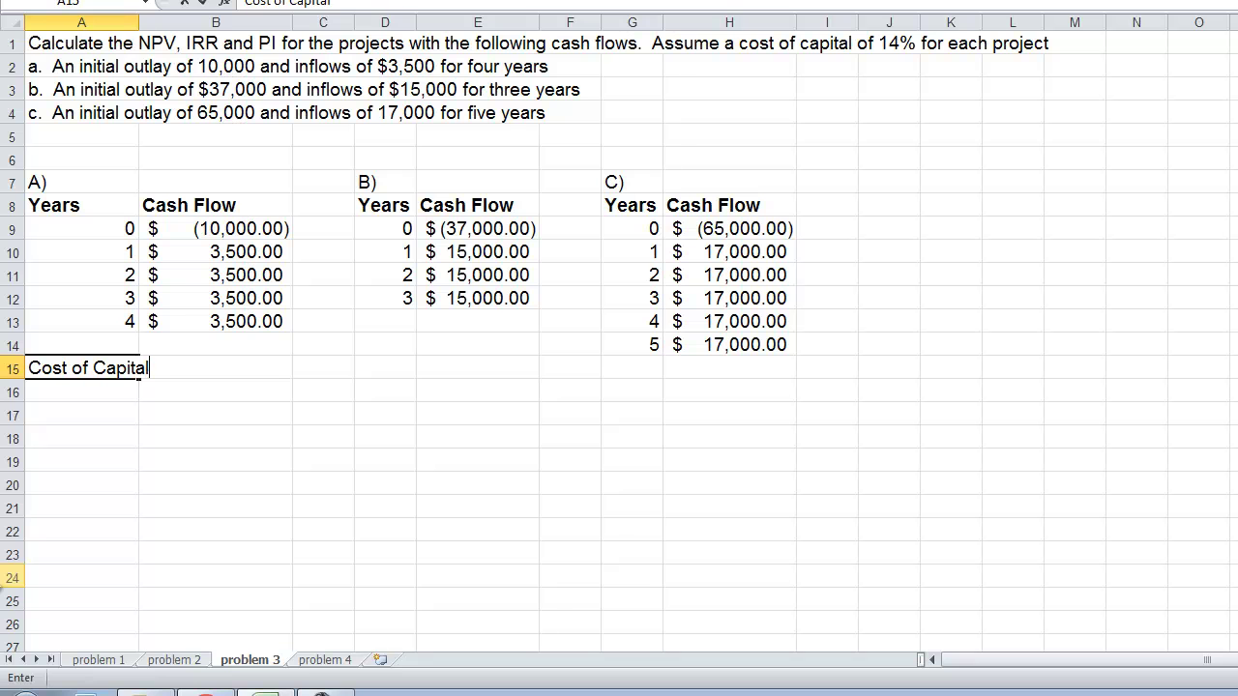
{"action": "key", "text": "Tab"}
{"action": "type", "text": "14"}
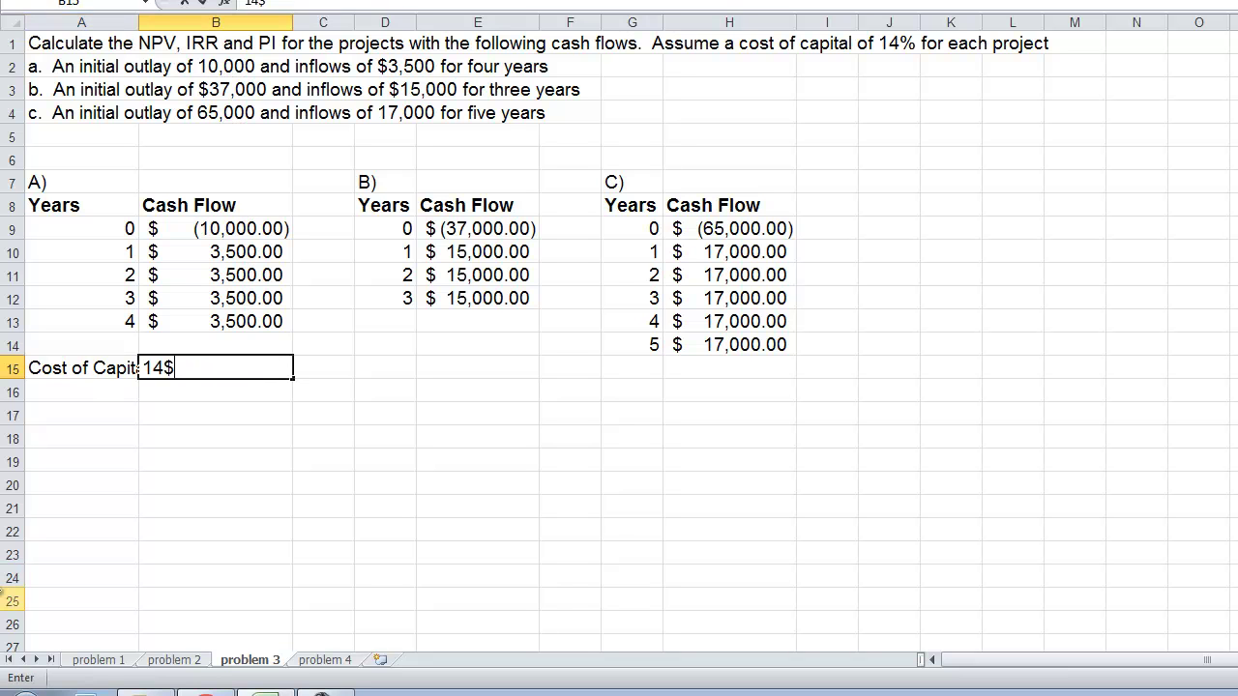
{"action": "type", "text": "%"}
{"action": "key", "text": "Tab"}
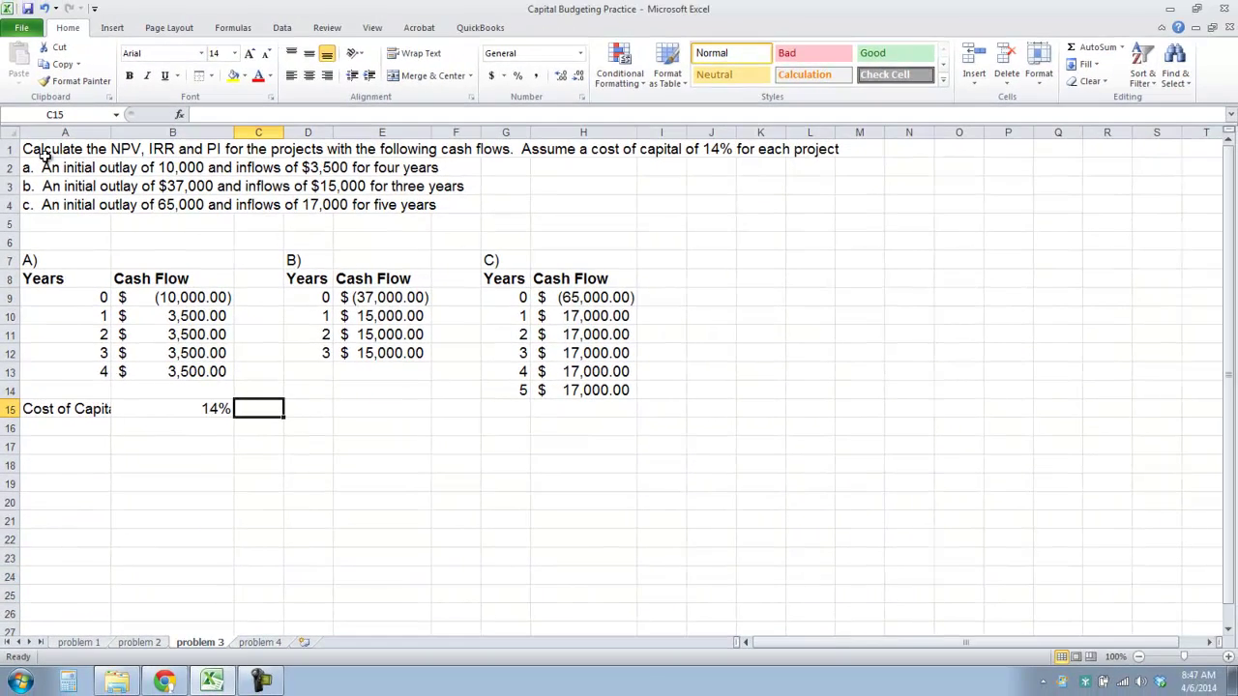
Widen column A just enough to fit the Cost of Capital label, not the long problem text
{"action": "left_click", "coordinate": [48, 149]}
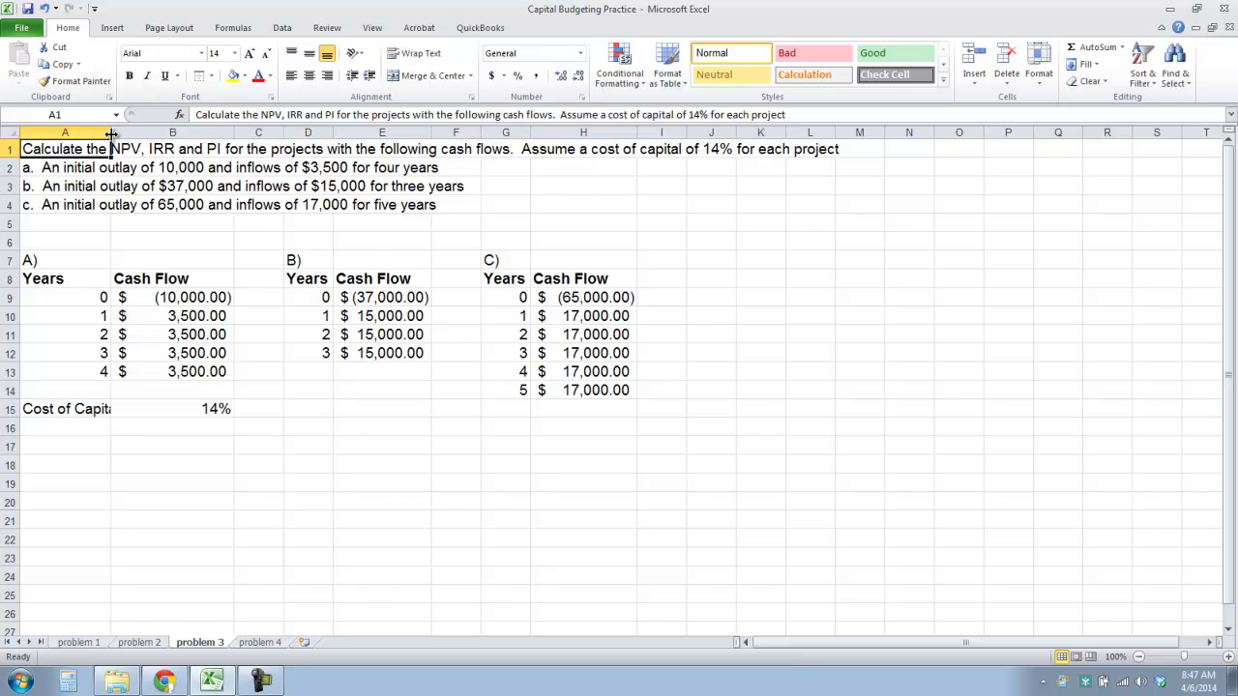
{"action": "double_click", "coordinate": [111, 132]}
{"action": "left_click", "coordinate": [44, 8]}
{"action": "left_click_drag", "start_coordinate": [112, 128], "coordinate": [151, 132]}
Copy project A's 14% cost of capital from B15 to E15 for project B
{"action": "left_click", "coordinate": [221, 407]}
{"action": "key", "text": "ctrl+c"}
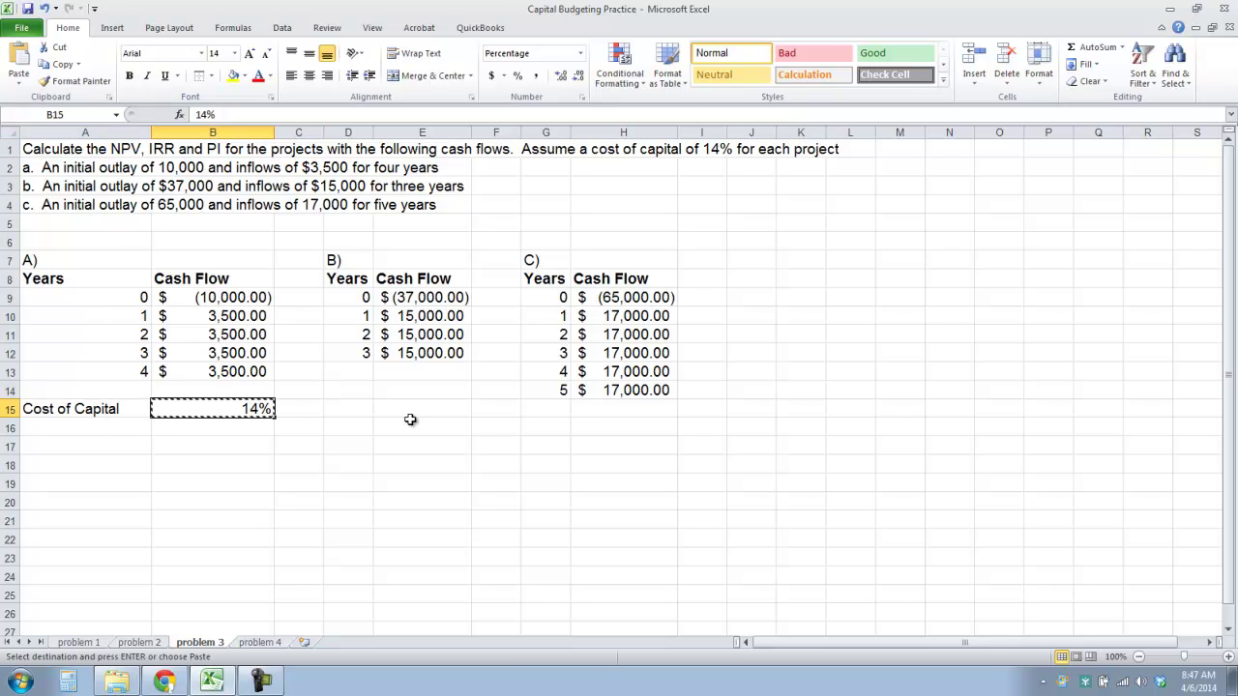
{"action": "left_click", "coordinate": [416, 410]}
{"action": "key", "text": "ctrl+v"}
Insert a blank row above the Cost of Capital row to separate it from the cash flow tables
{"action": "left_click", "coordinate": [622, 412]}
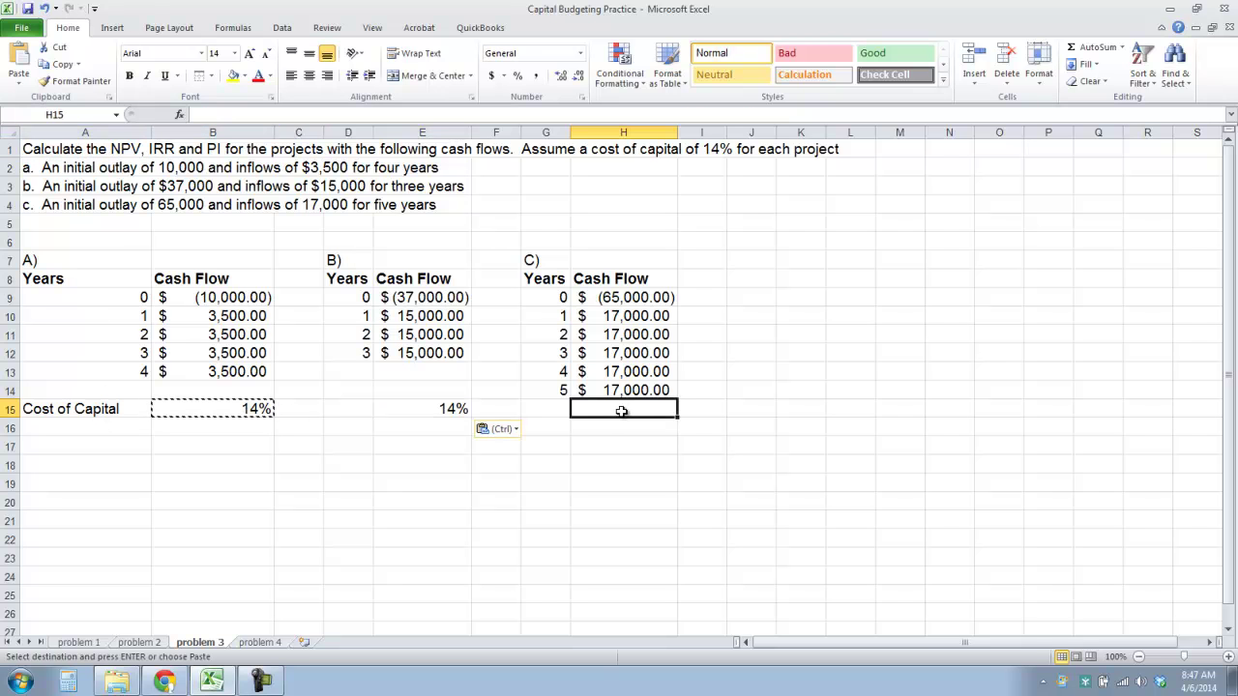
{"action": "left_click", "coordinate": [10, 409]}
{"action": "right_click", "coordinate": [7, 413]}
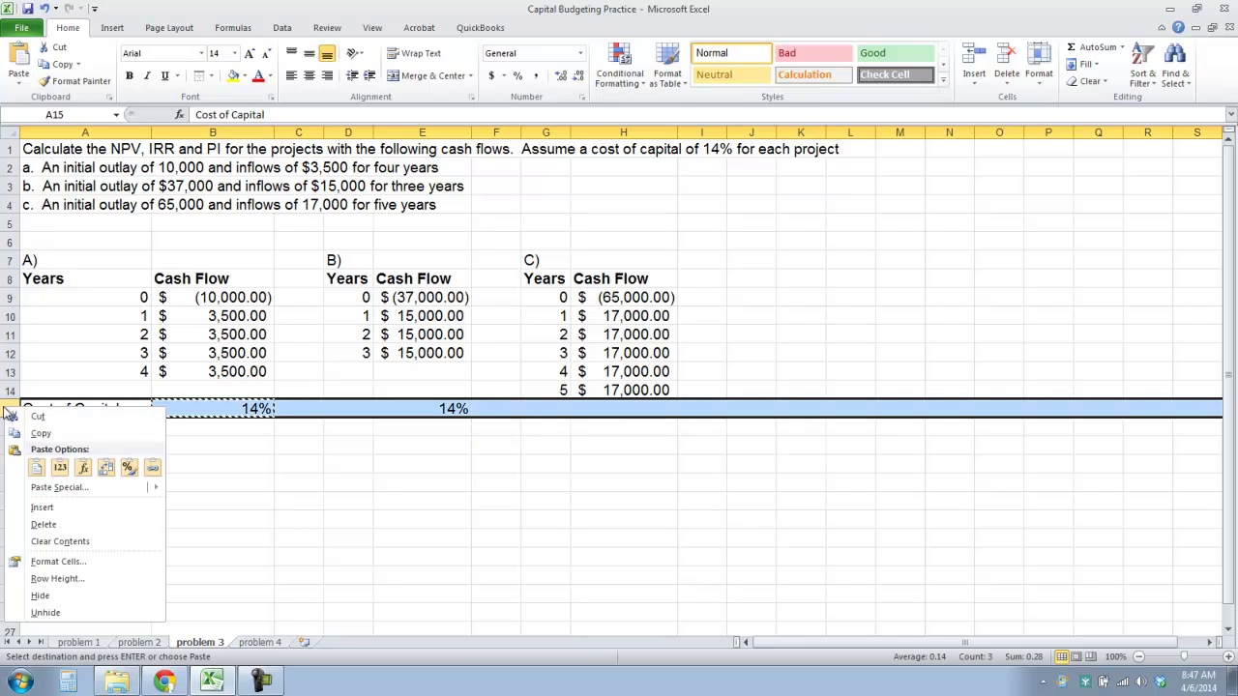
{"action": "left_click", "coordinate": [42, 507]}
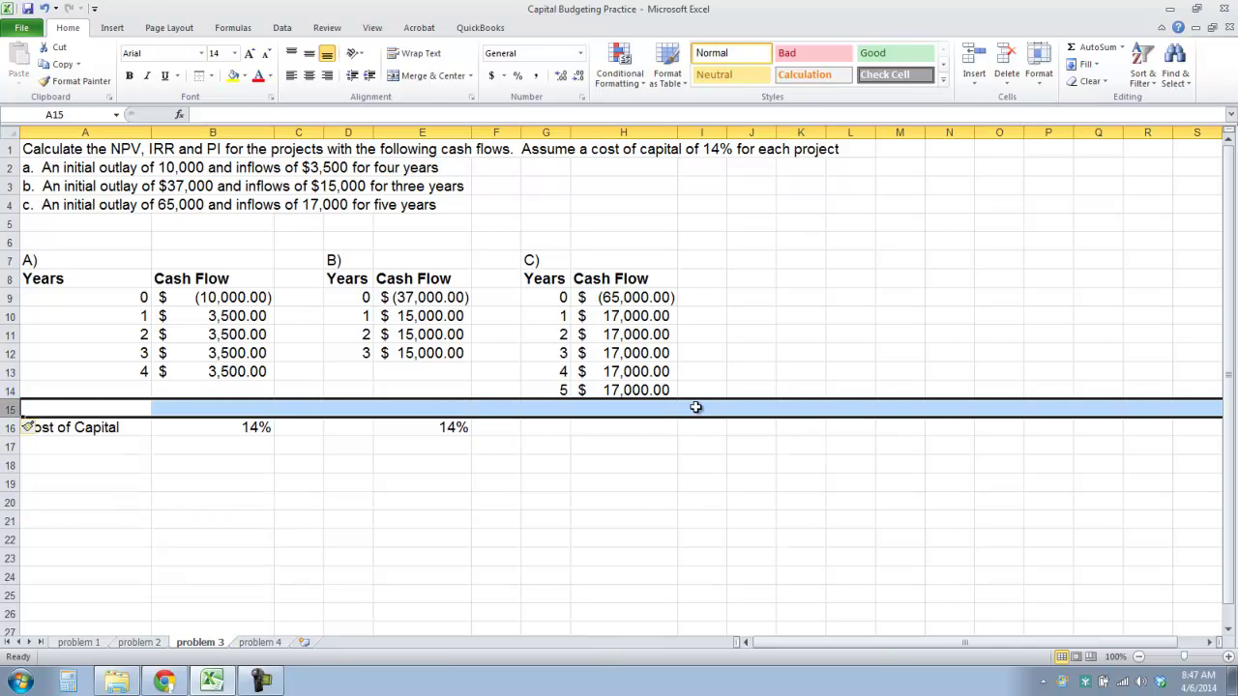
Copy the 14% cost of capital from E16 to H16 for project C
{"action": "left_click", "coordinate": [607, 427]}
{"action": "left_click", "coordinate": [453, 427]}
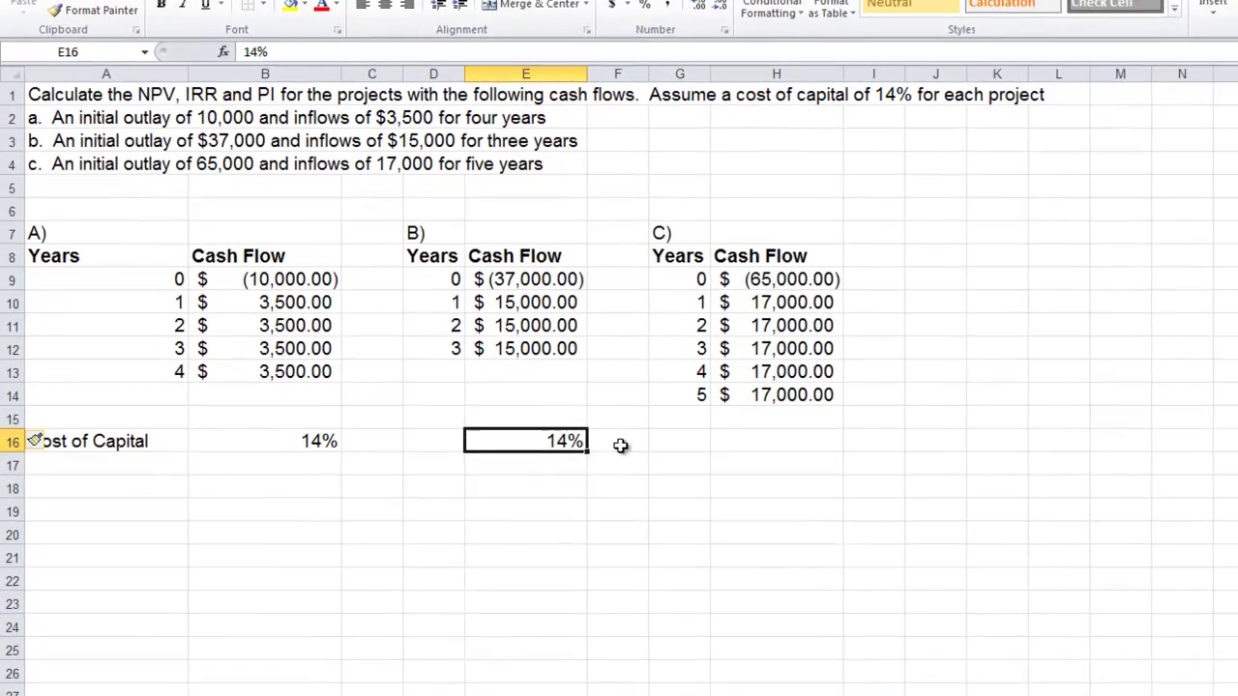
{"action": "key", "text": "ctrl+c"}
{"action": "left_click", "coordinate": [764, 442]}
{"action": "key", "text": "ctrl+v"}
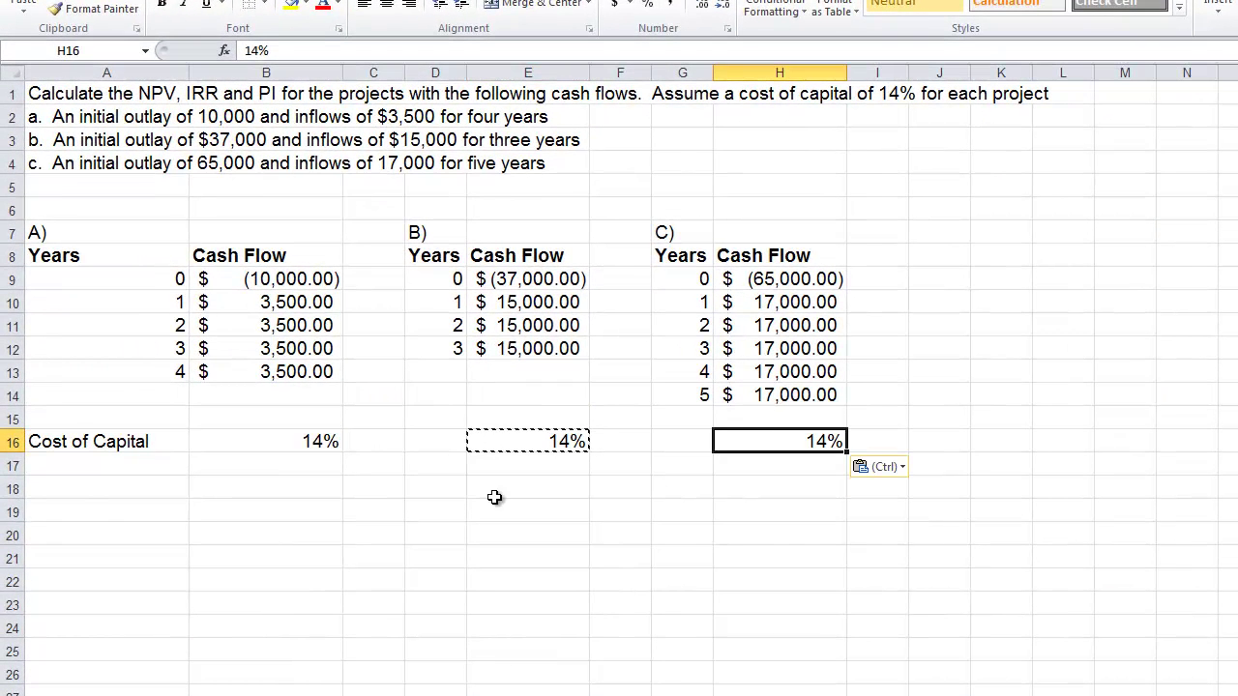
Label A18 "NPV" and use the NPV function in B18 with rate B16 and project A's inflows B10:B13
{"action": "left_click", "coordinate": [85, 490]}
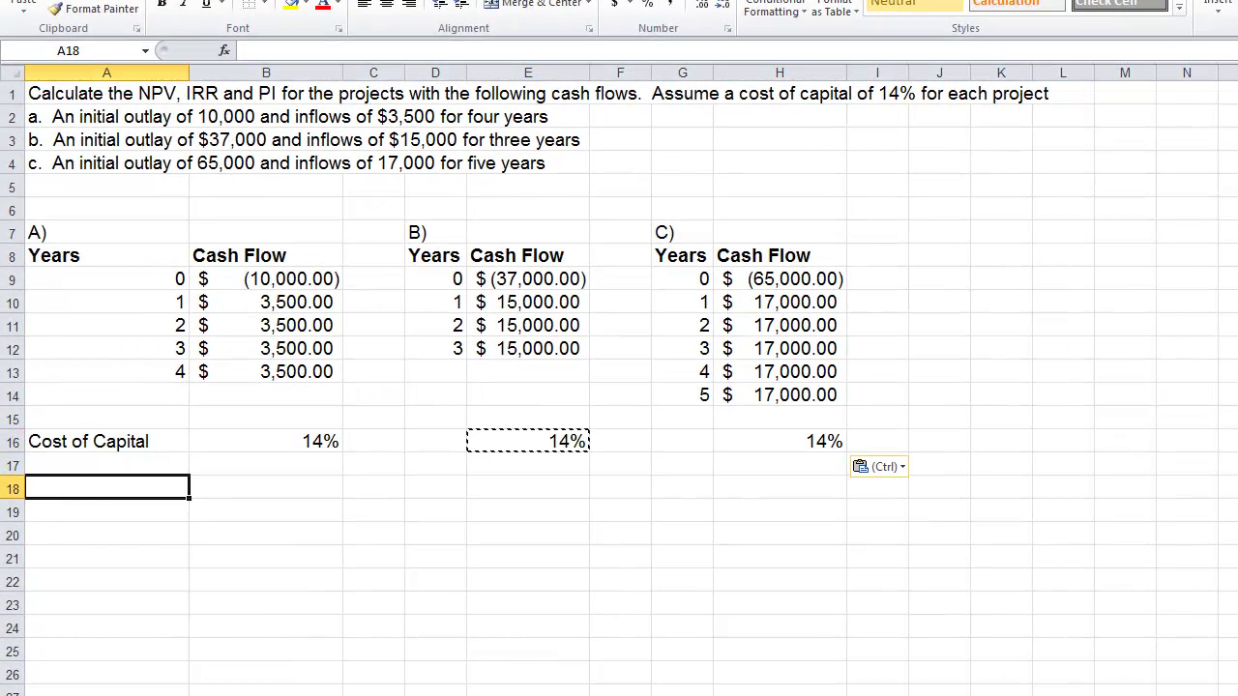
{"action": "type", "text": "Np"}
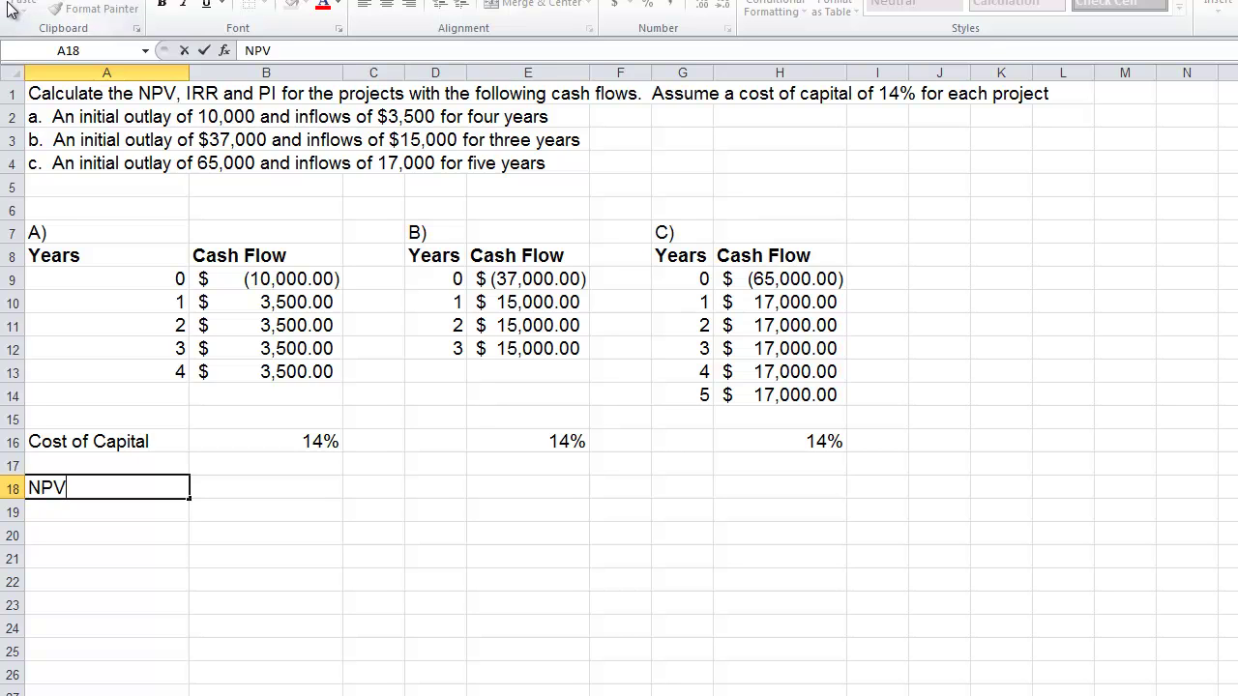
{"action": "key", "text": "Tab"}
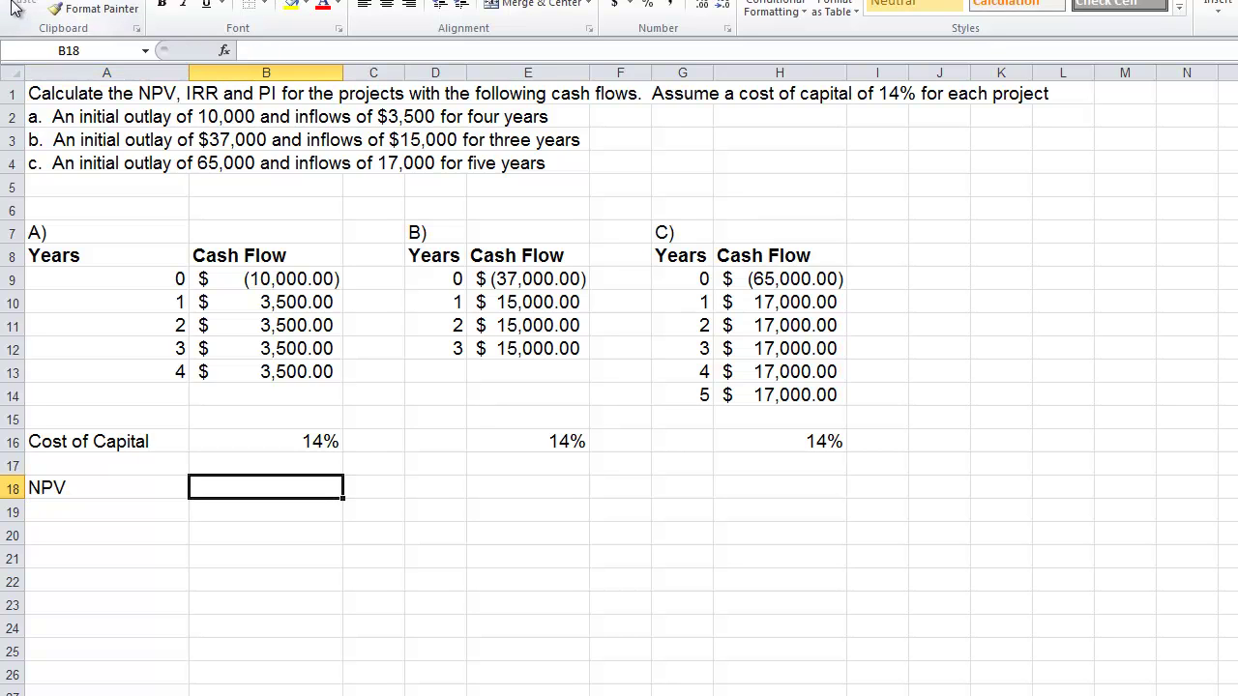
{"action": "left_click", "coordinate": [225, 50]}
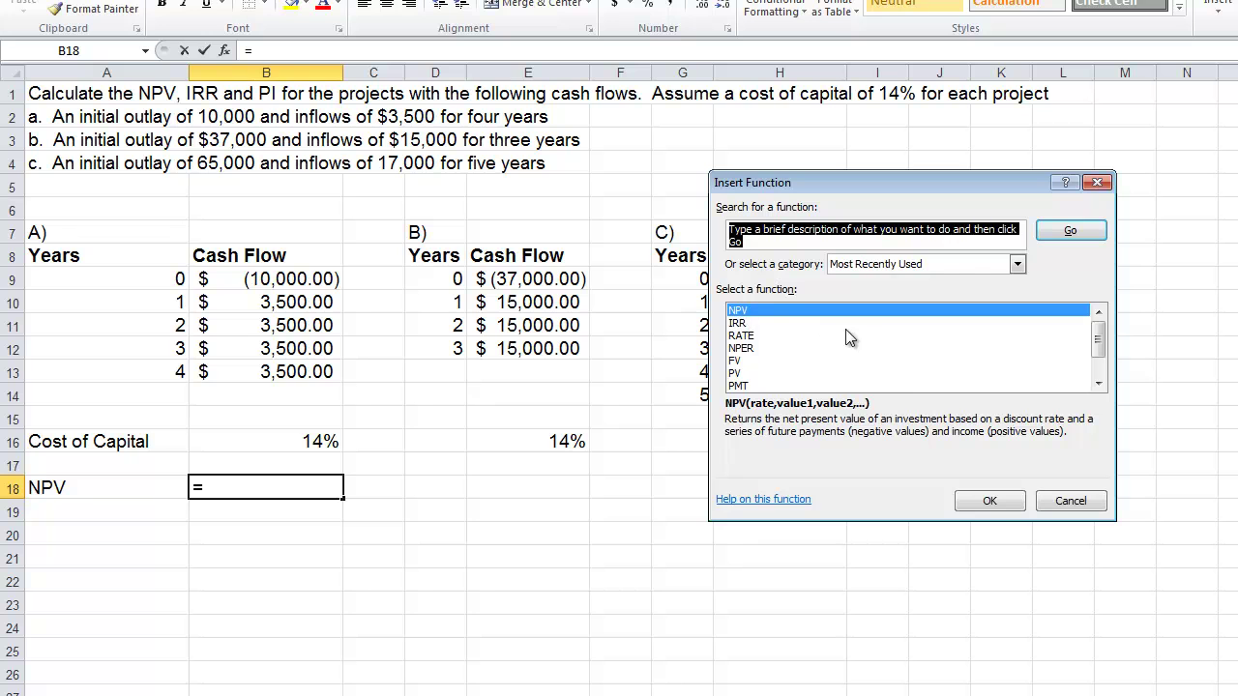
{"action": "double_click", "coordinate": [914, 310]}
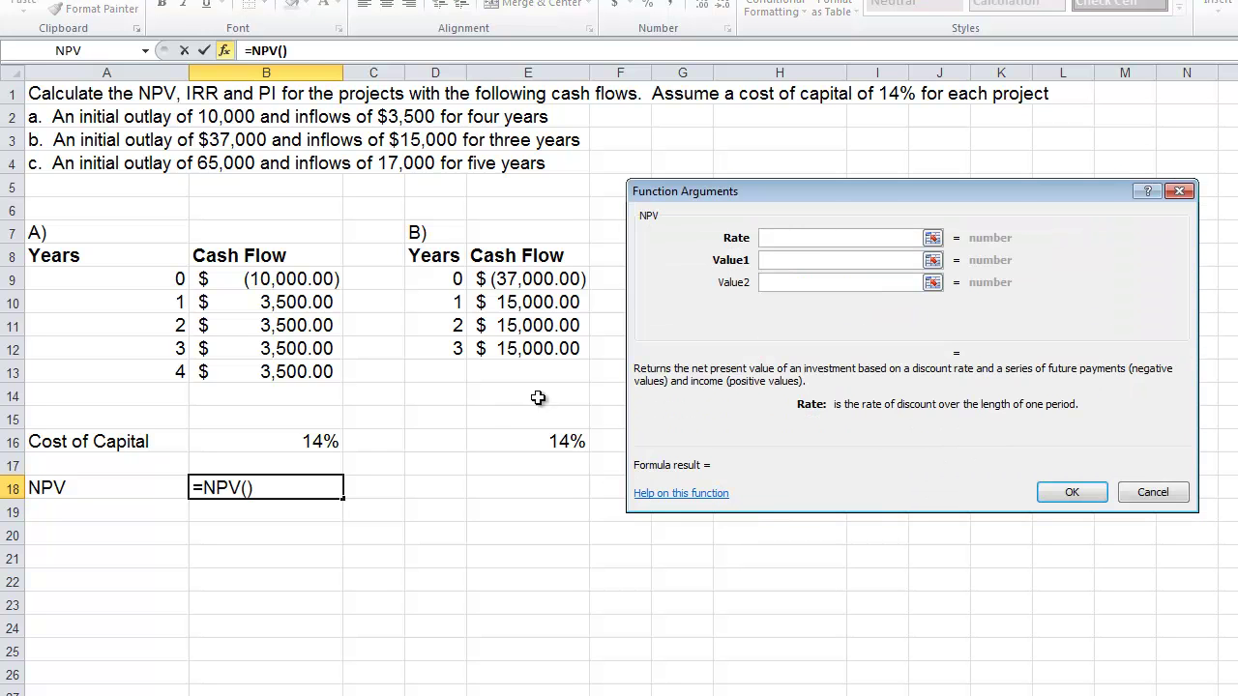
{"action": "left_click", "coordinate": [311, 445]}
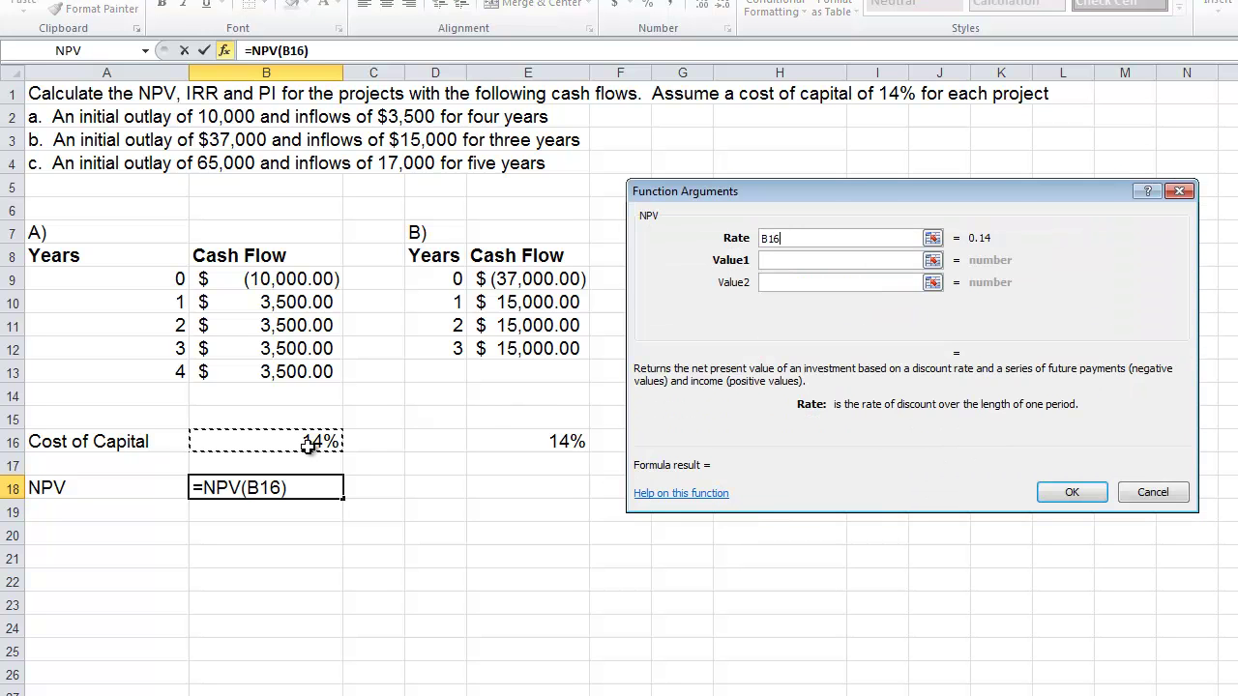
{"action": "left_click", "coordinate": [833, 267]}
{"action": "left_click_drag", "start_coordinate": [290, 302], "coordinate": [290, 363]}
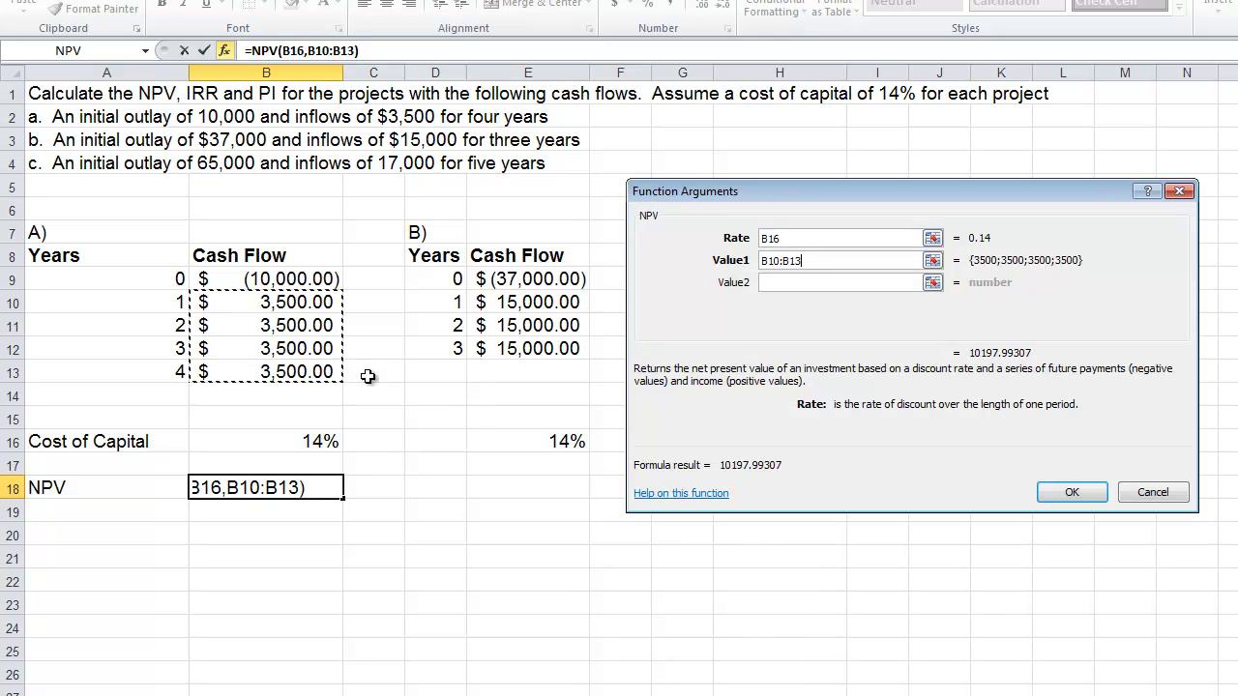
{"action": "left_click", "coordinate": [1053, 496]}
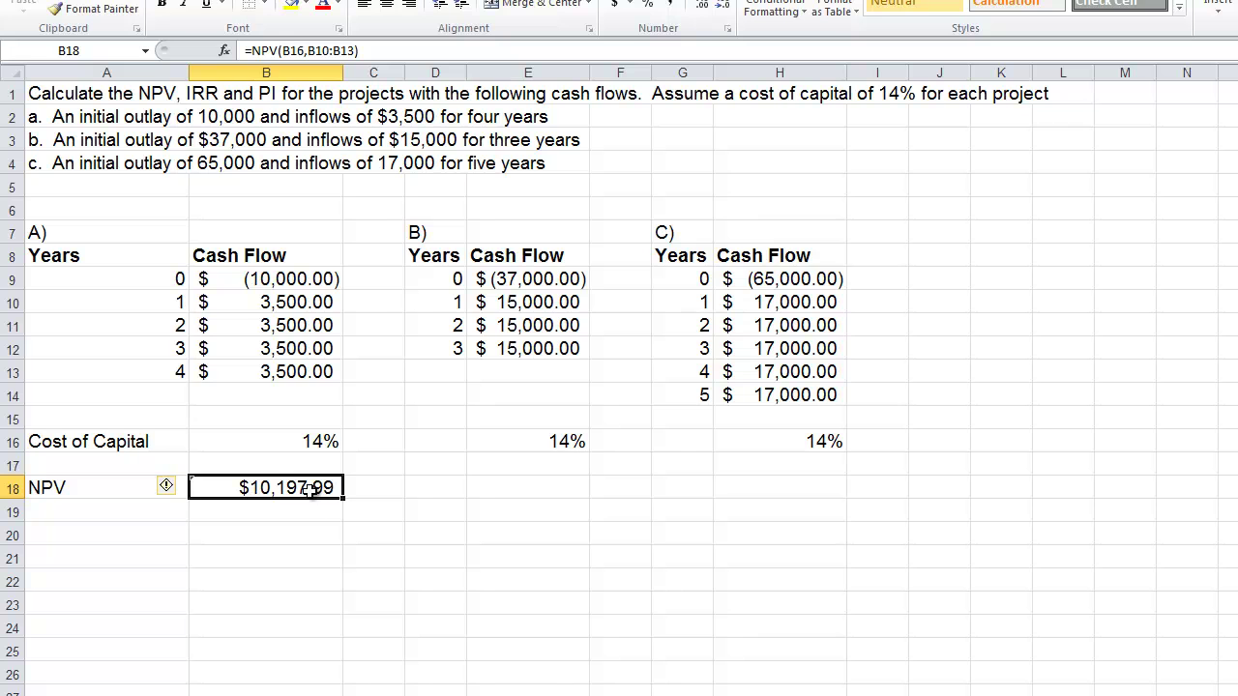
Add project A's initial outlay in B9 to the NPV formula in B18
{"action": "left_click", "coordinate": [426, 54]}
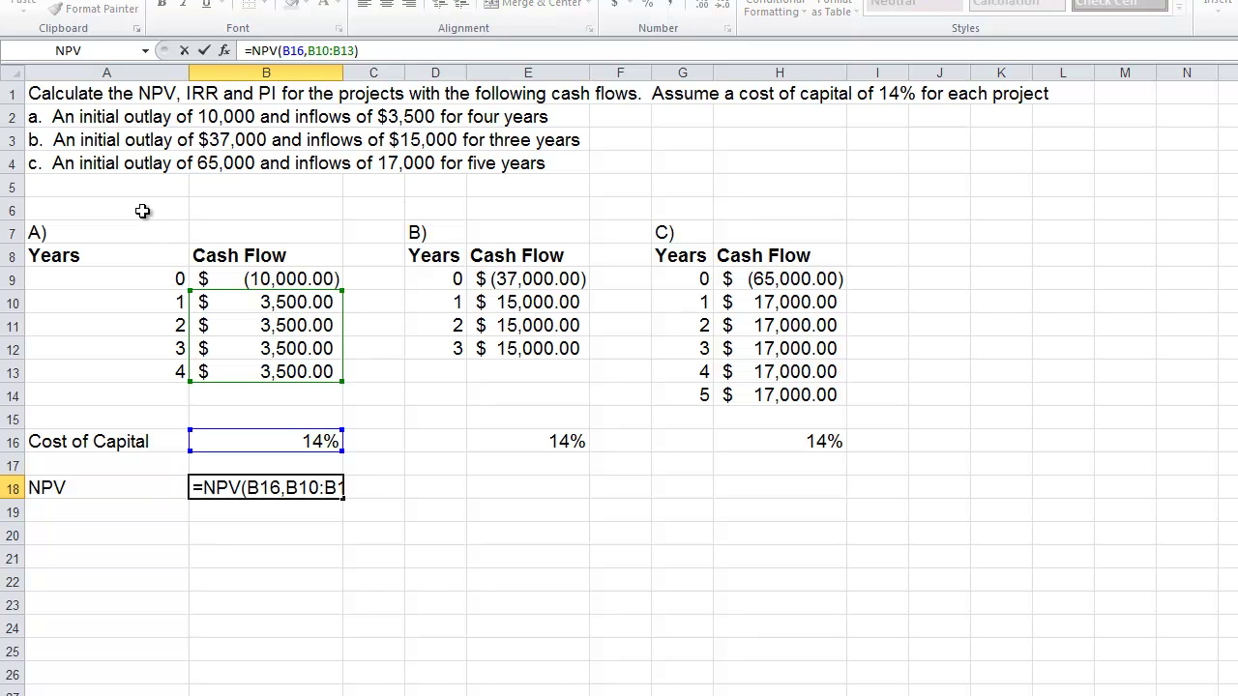
{"action": "type", "text": "+"}
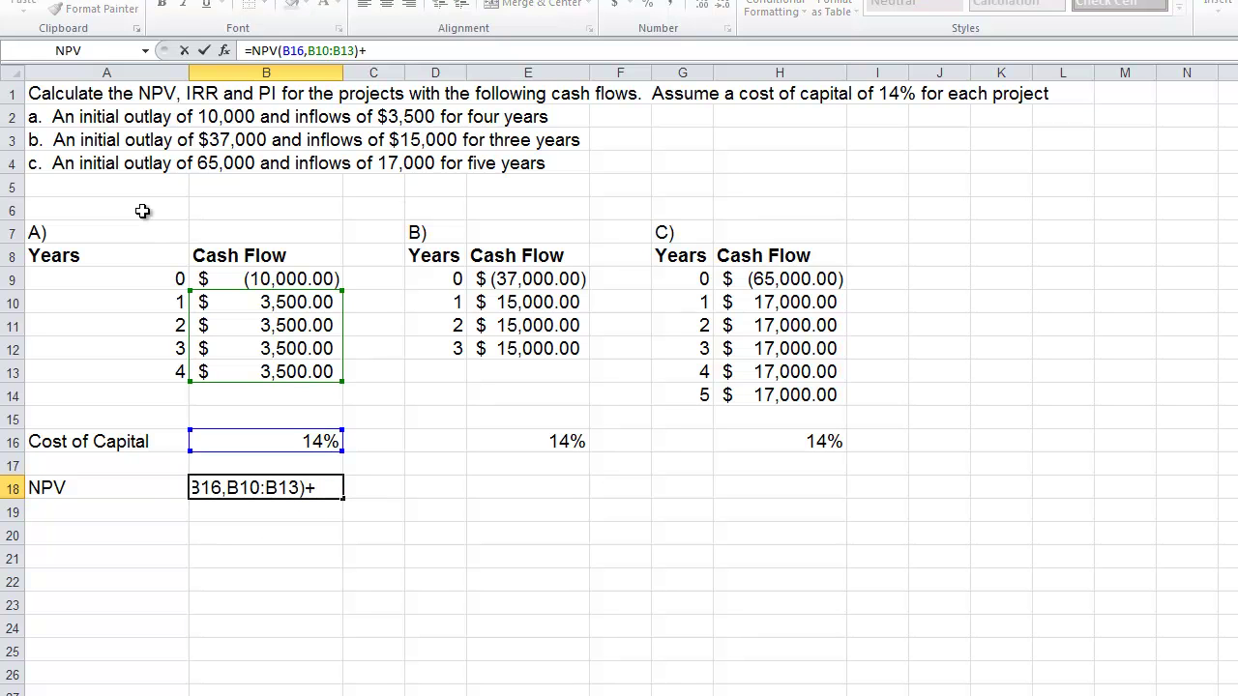
{"action": "left_click", "coordinate": [285, 275]}
{"action": "key", "text": "Tab"}
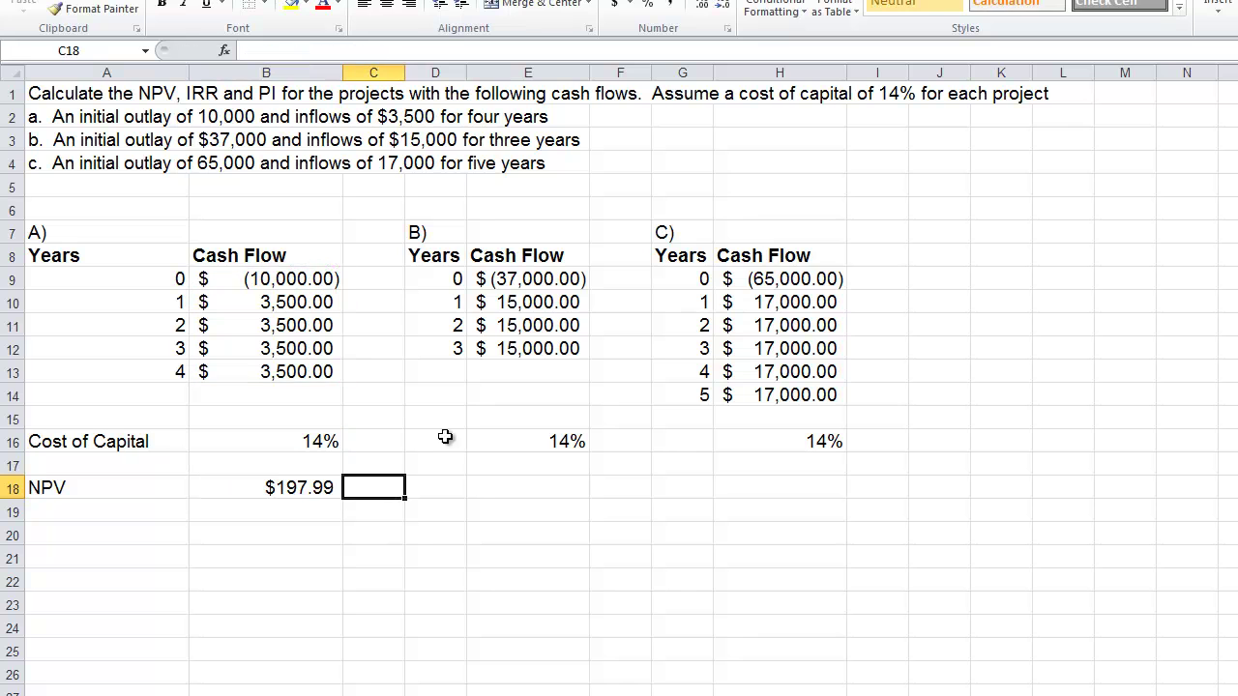
Copy project A's NPV formula from B18 to E18 for project B and H18 for project C
{"action": "left_click", "coordinate": [257, 490]}
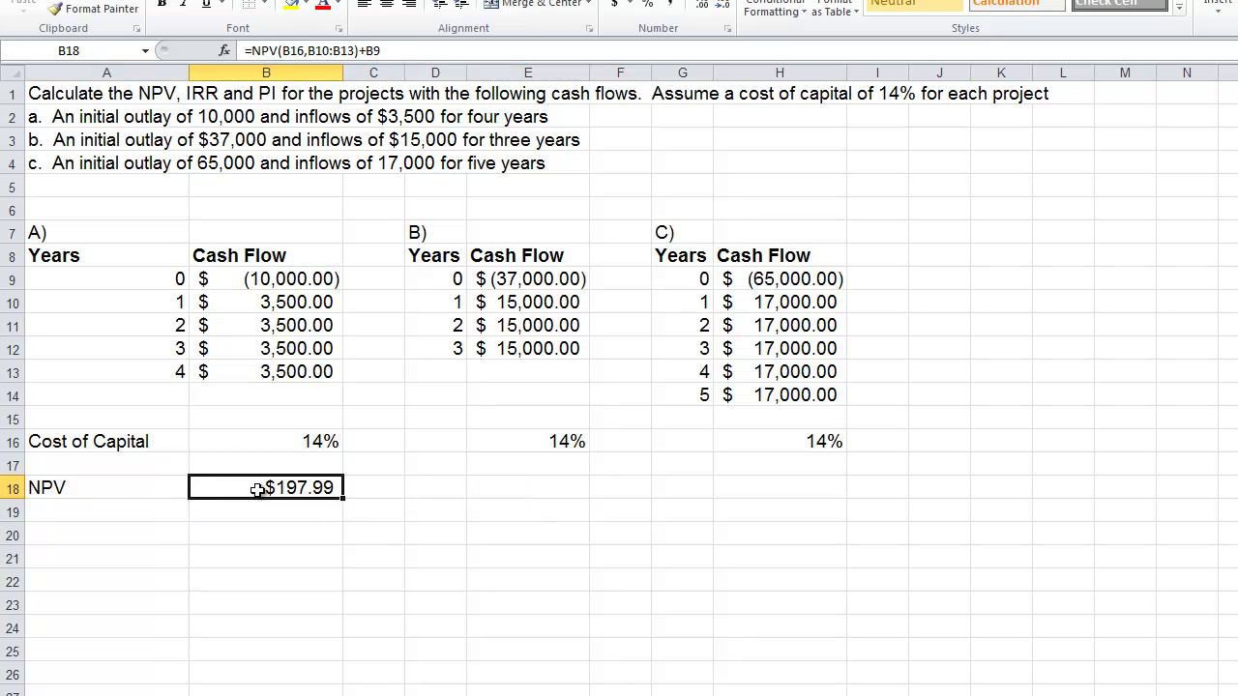
{"action": "key", "text": "ctrl+c"}
{"action": "left_click", "coordinate": [522, 490]}
{"action": "key", "text": "ctrl+v"}
{"action": "left_click", "coordinate": [766, 485]}
{"action": "key", "text": "ctrl+c"}
{"action": "left_click", "coordinate": [490, 480]}
{"action": "key", "text": "ctrl+c"}
{"action": "left_click", "coordinate": [787, 468]}
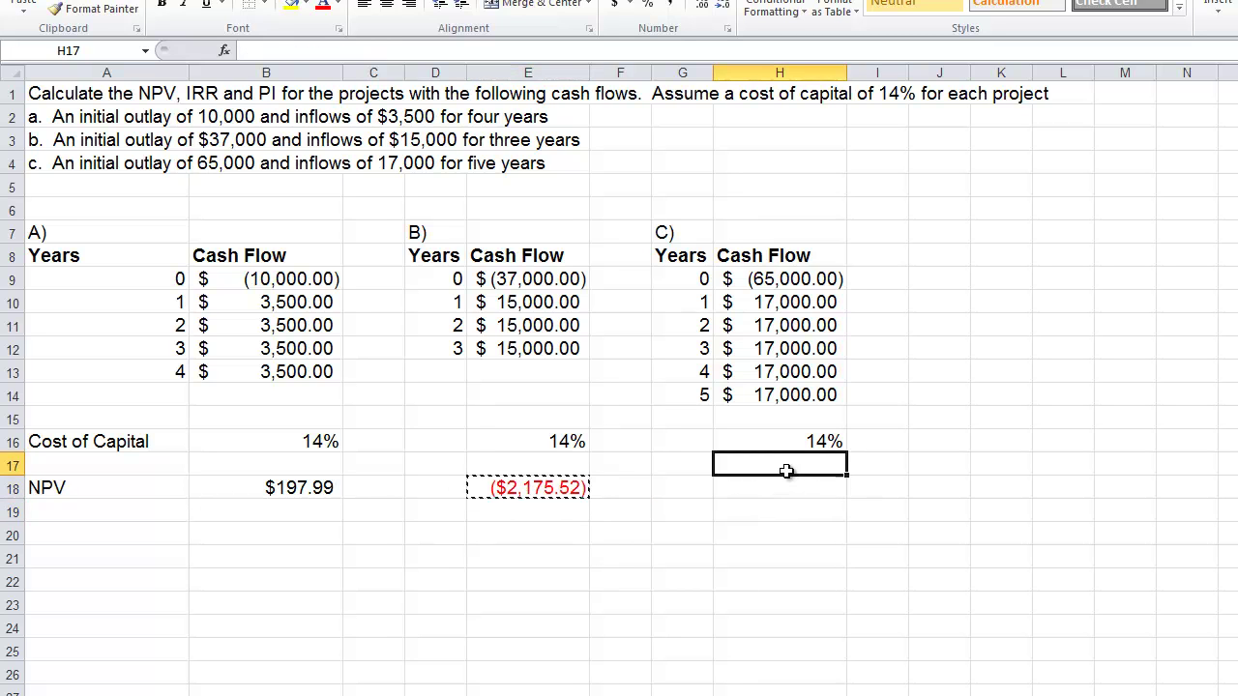
{"action": "left_click", "coordinate": [778, 488]}
{"action": "key", "text": "ctrl+v"}
Correct the copied NPV inflow ranges to H10:H14 for project C and E10:E12 for project B, and recheck both formulas
{"action": "double_click", "coordinate": [778, 489]}
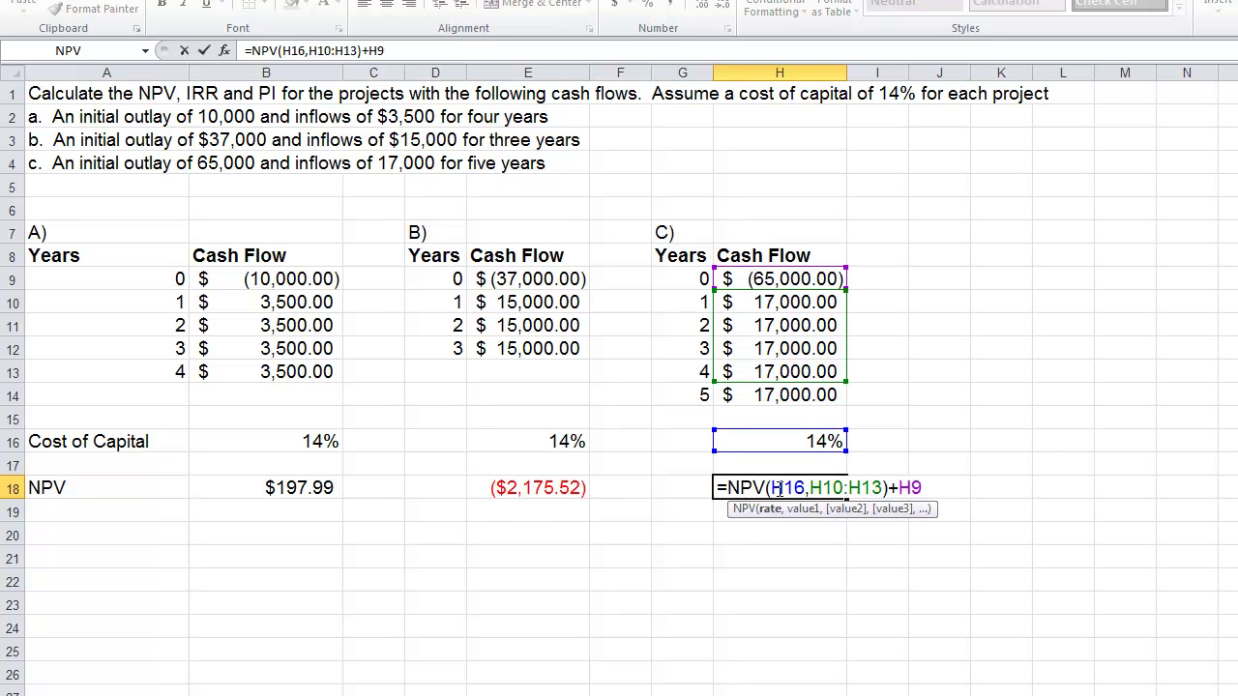
{"action": "left_click_drag", "start_coordinate": [848, 381], "coordinate": [843, 406]}
{"action": "key", "text": "Tab"}
{"action": "double_click", "coordinate": [511, 489]}
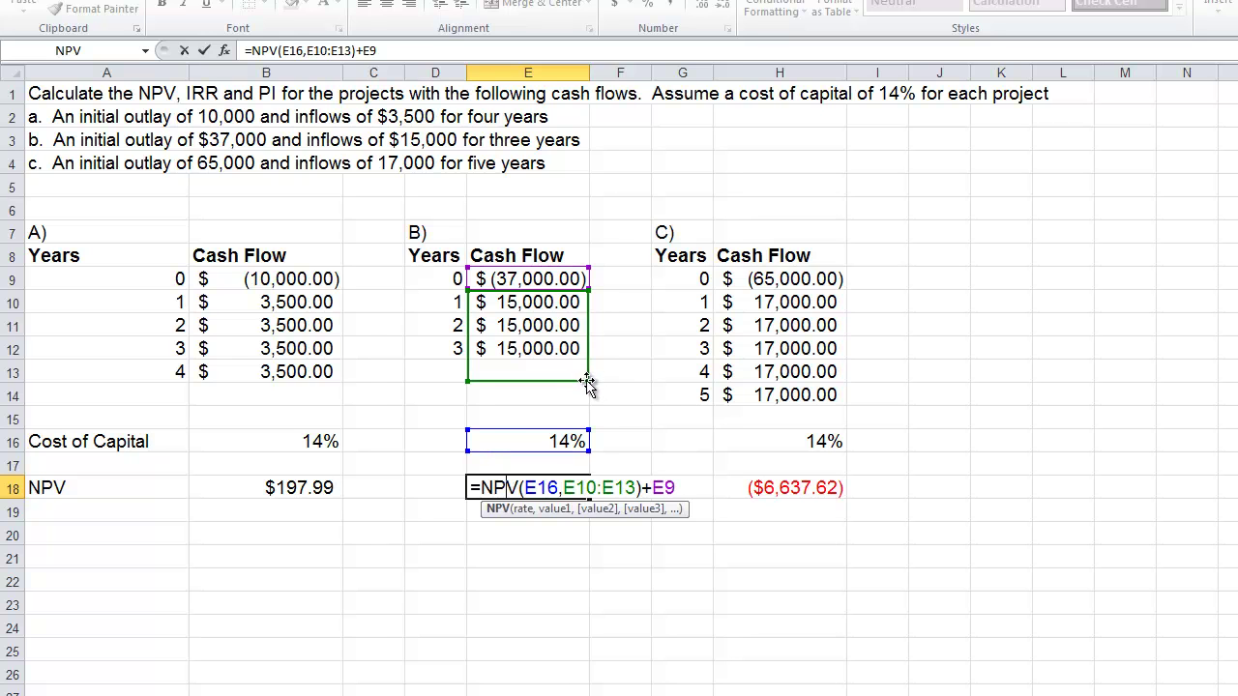
{"action": "left_click_drag", "start_coordinate": [589, 380], "coordinate": [584, 359]}
{"action": "key", "text": "Tab"}
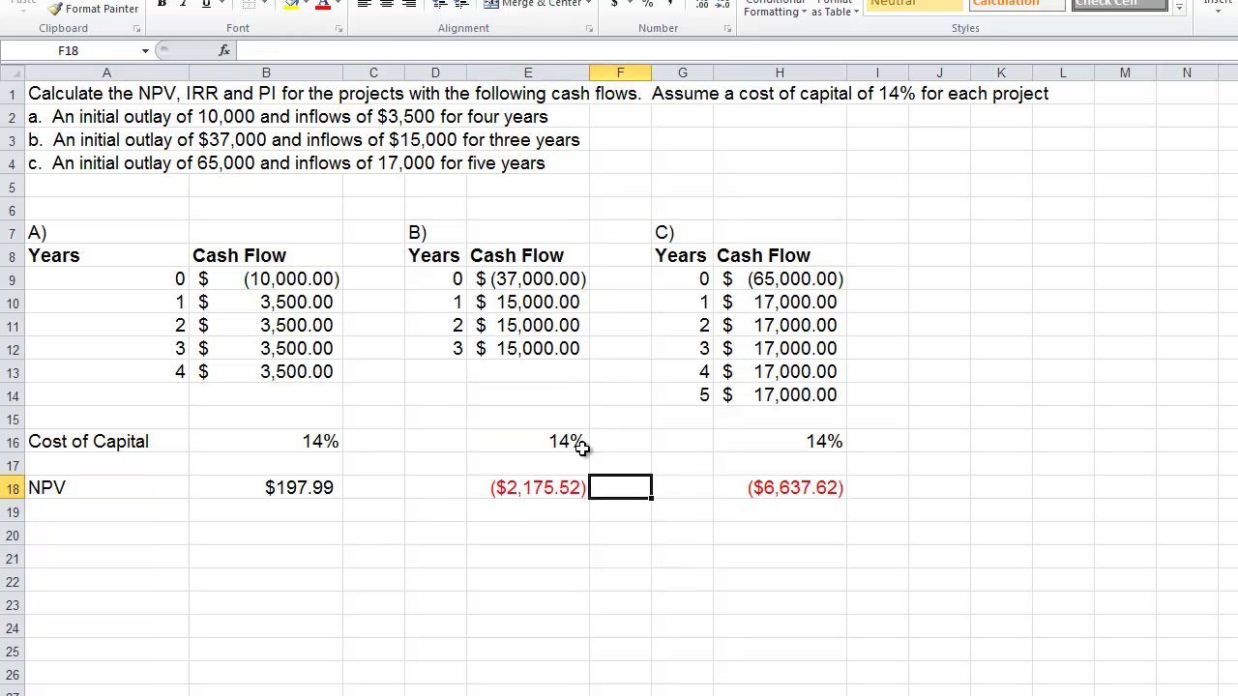
{"action": "left_click", "coordinate": [789, 495]}
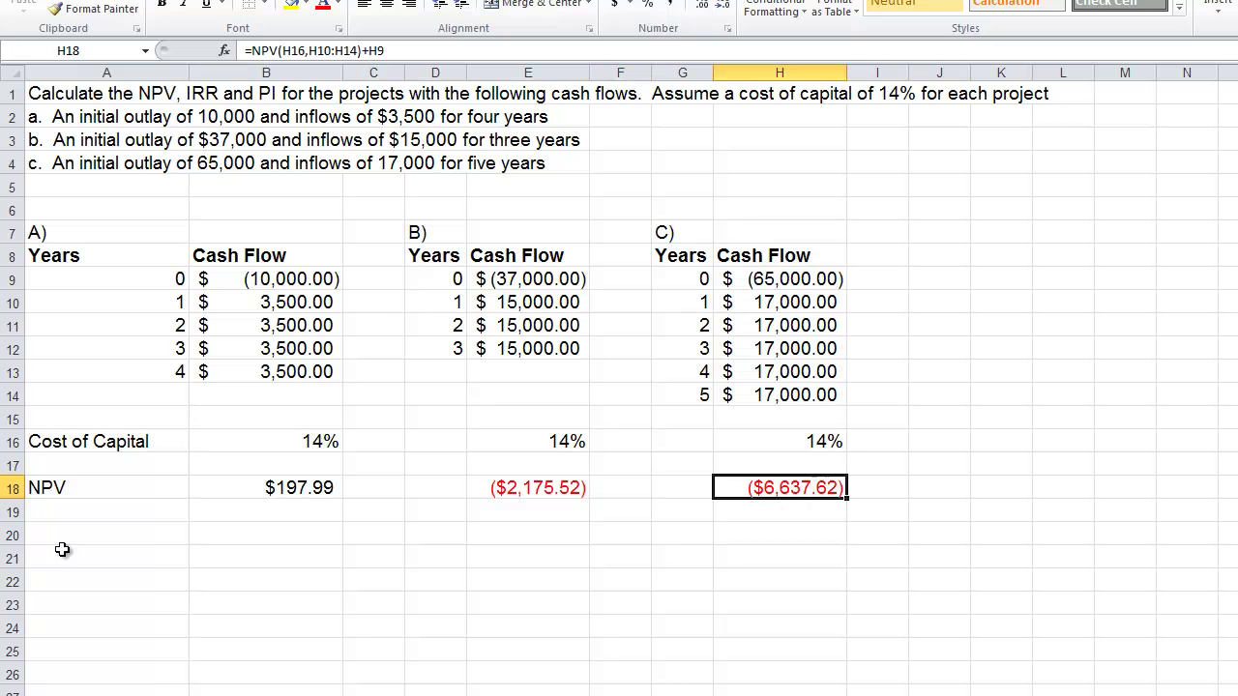
{"action": "double_click", "coordinate": [791, 488]}
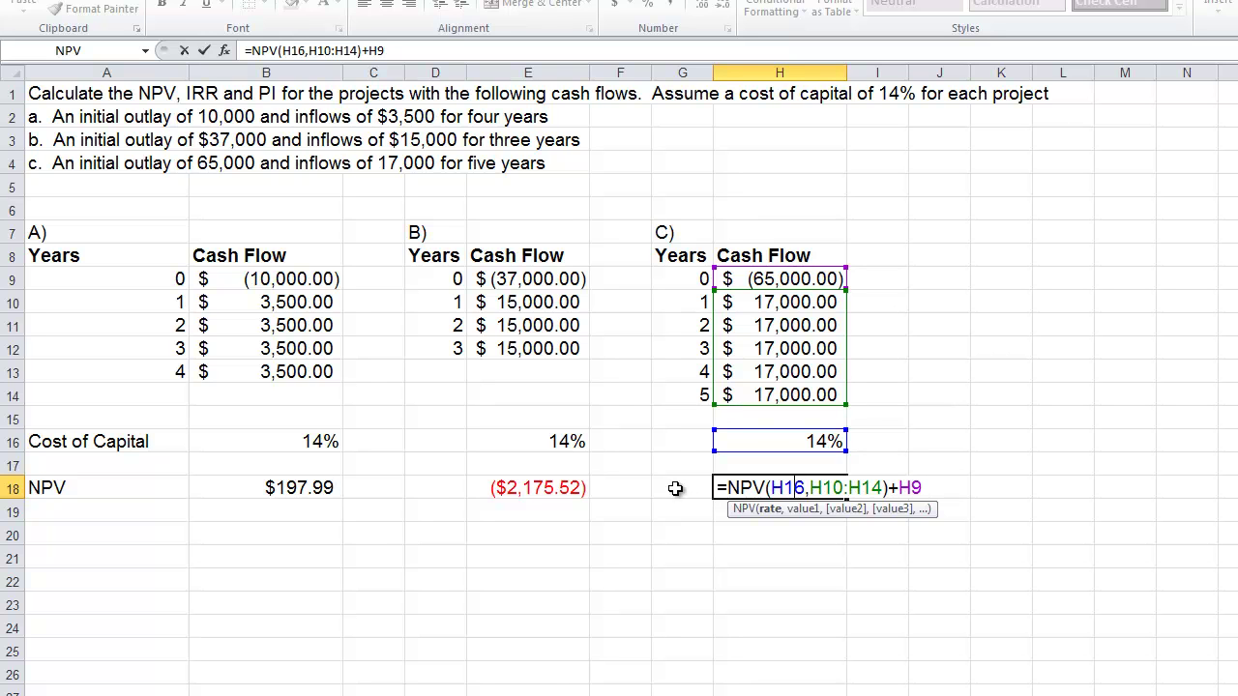
{"action": "key", "text": "Tab"}
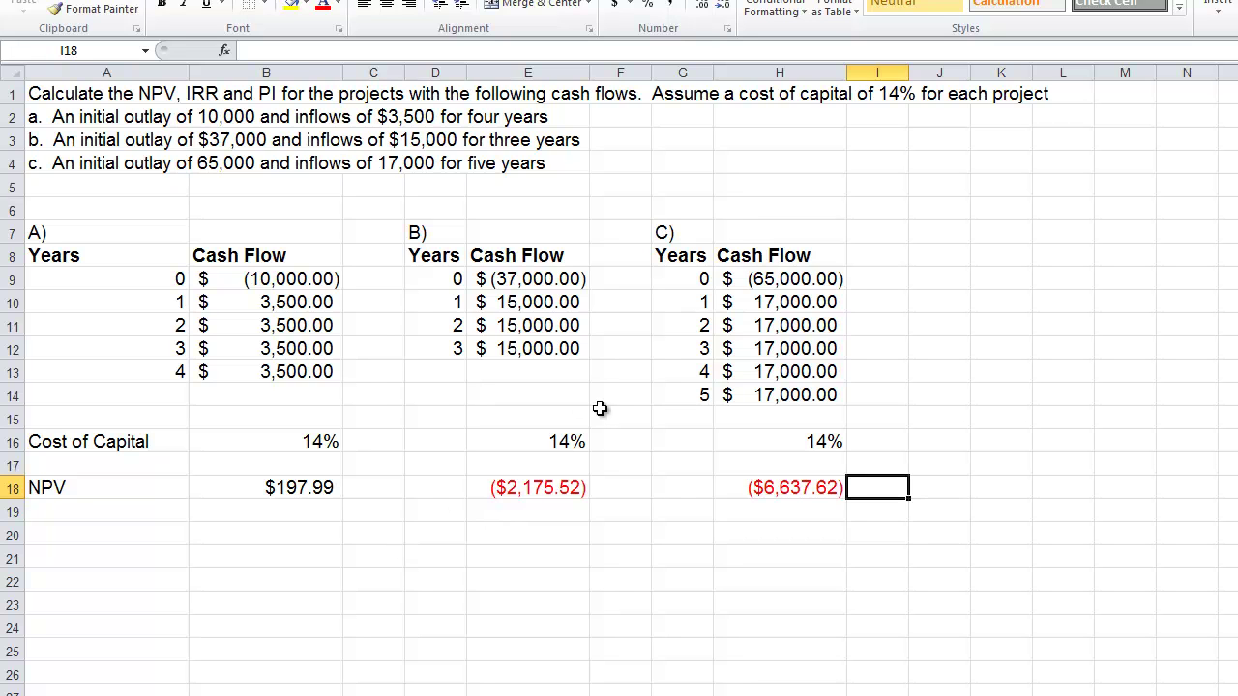
{"action": "left_click", "coordinate": [474, 491]}
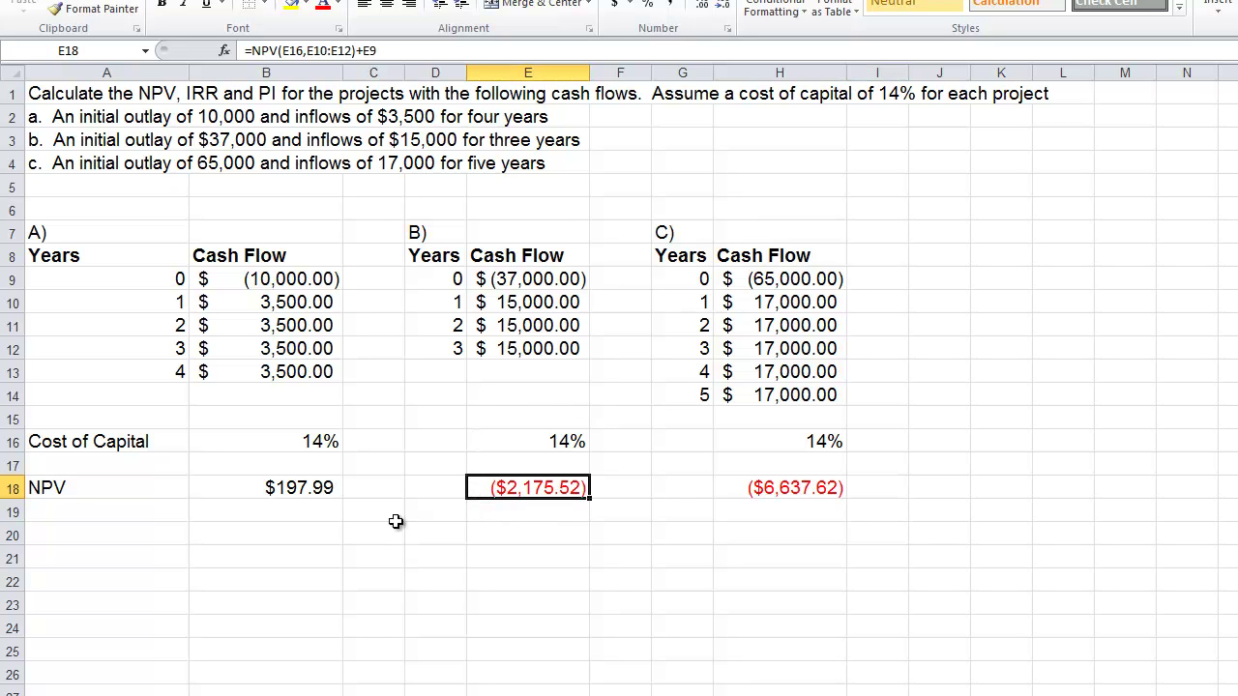
Label A20 "IRR" and calculate project A's IRR in B20 from its cash flows B9:B13
{"action": "left_click", "coordinate": [140, 527]}
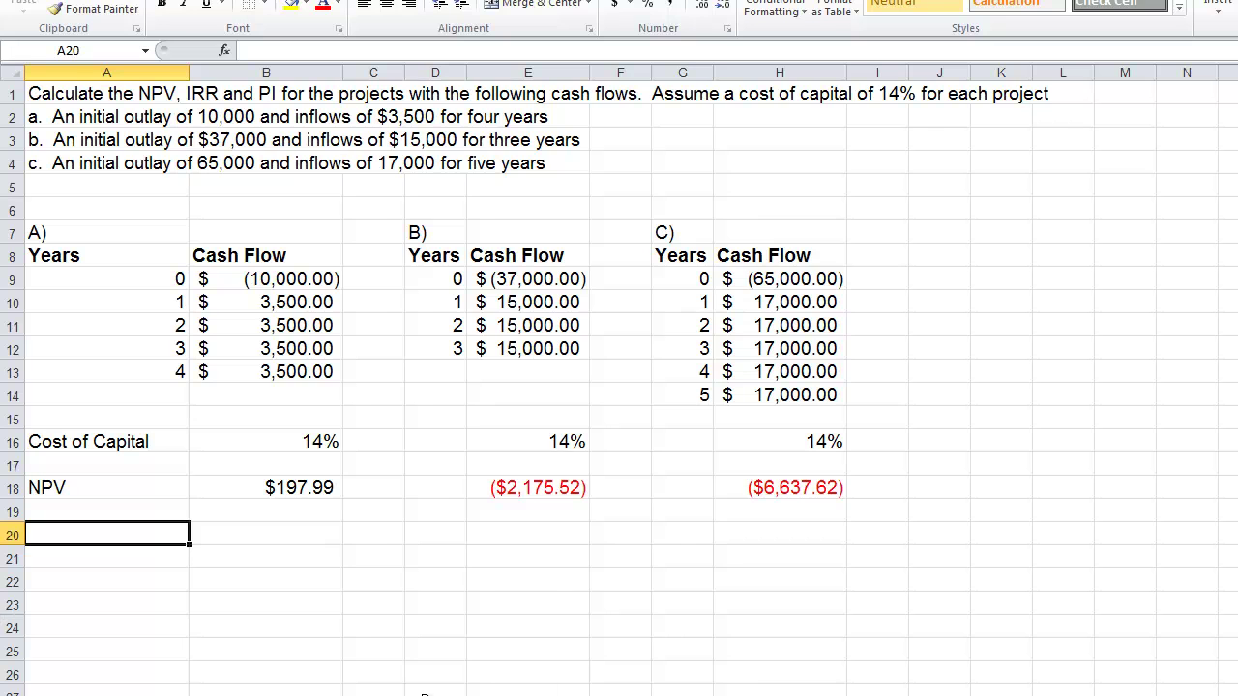
{"action": "type", "text": "IRR"}
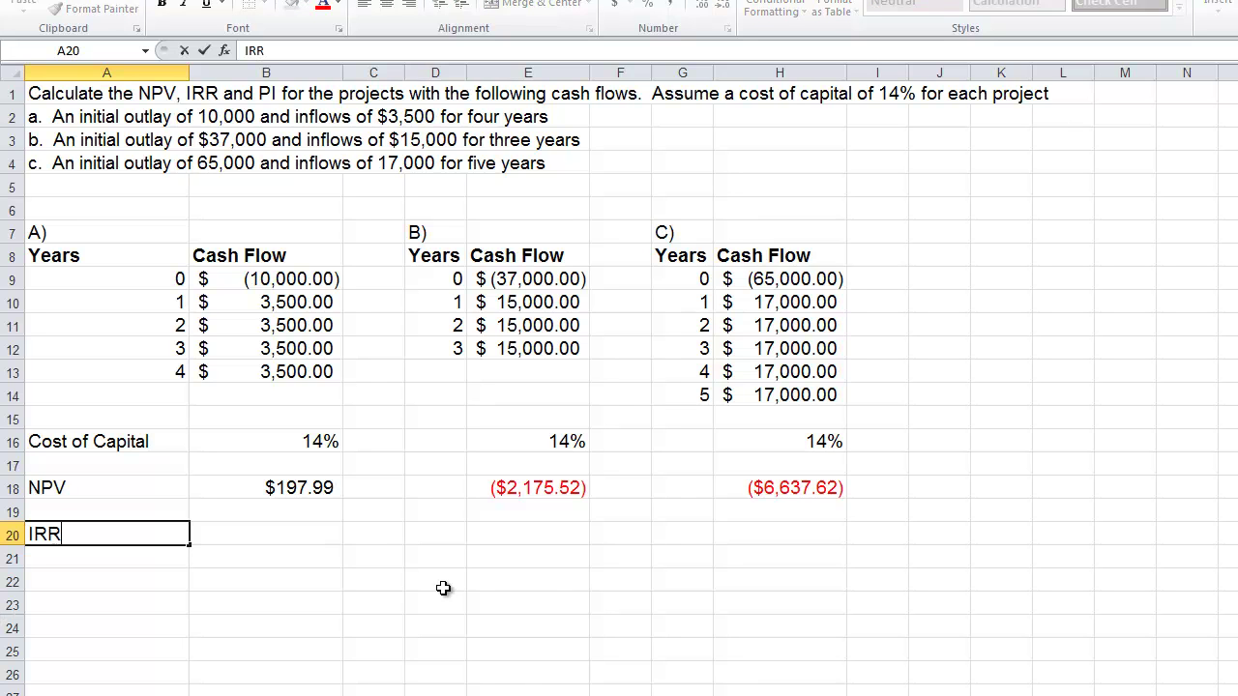
{"action": "key", "text": "Tab"}
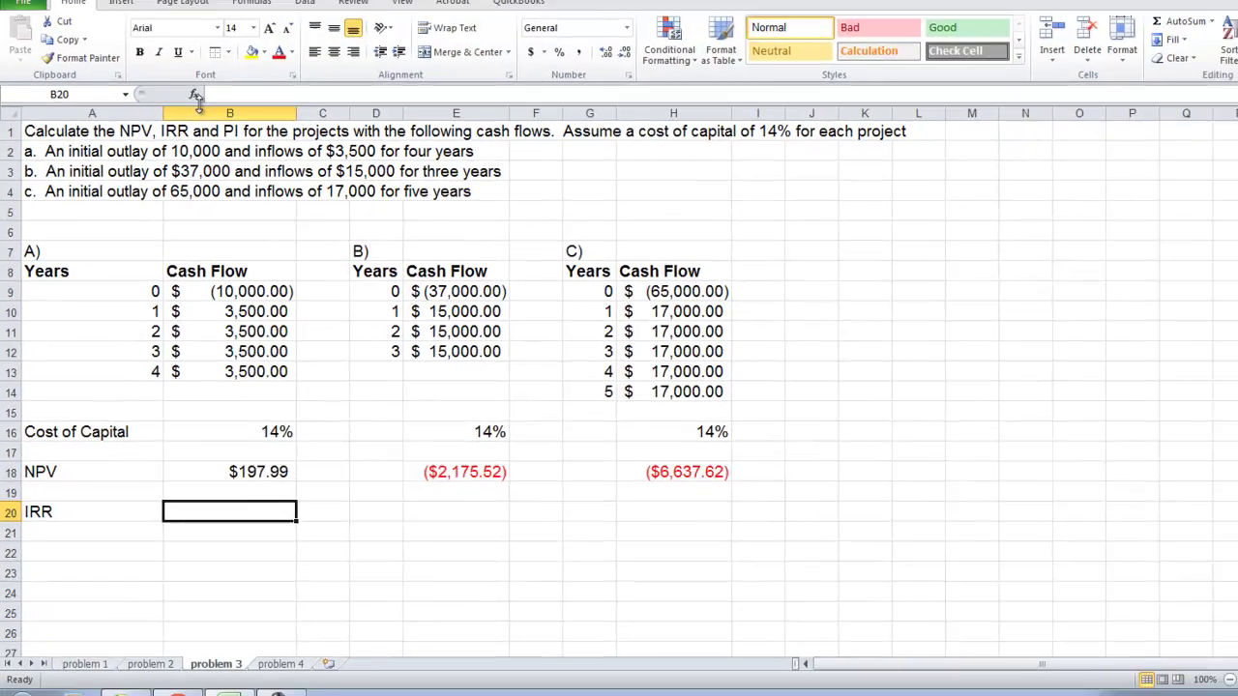
{"action": "left_click", "coordinate": [223, 53]}
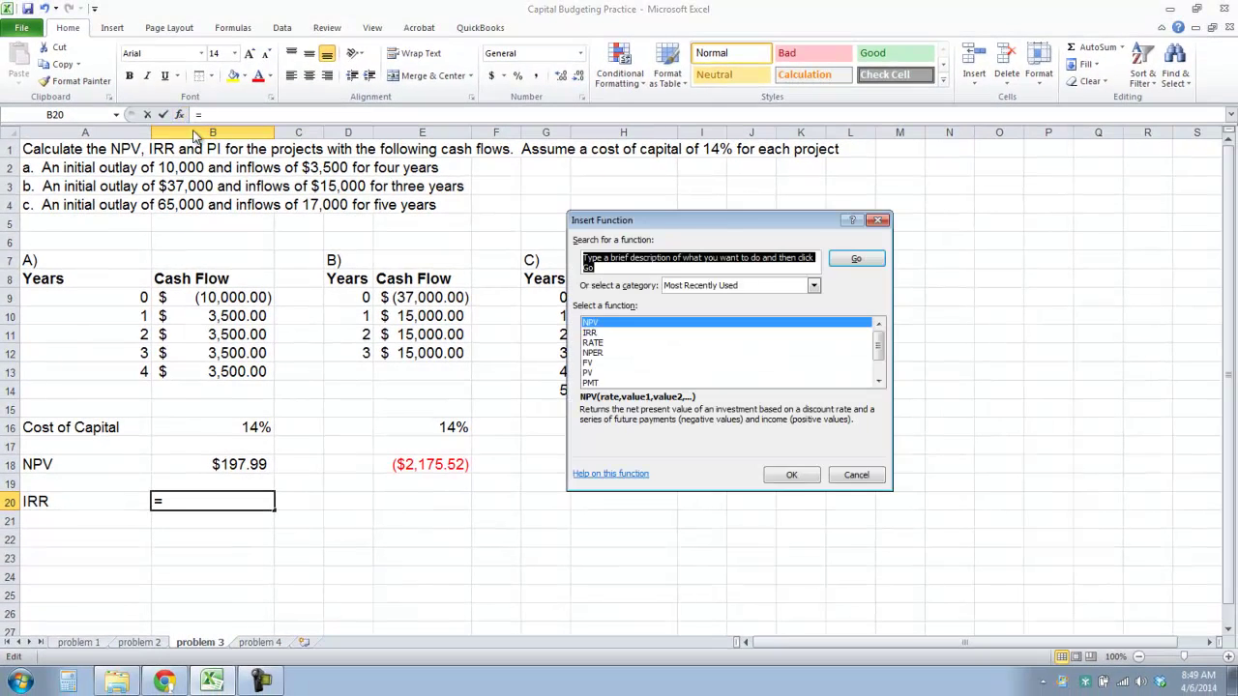
{"action": "double_click", "coordinate": [592, 333]}
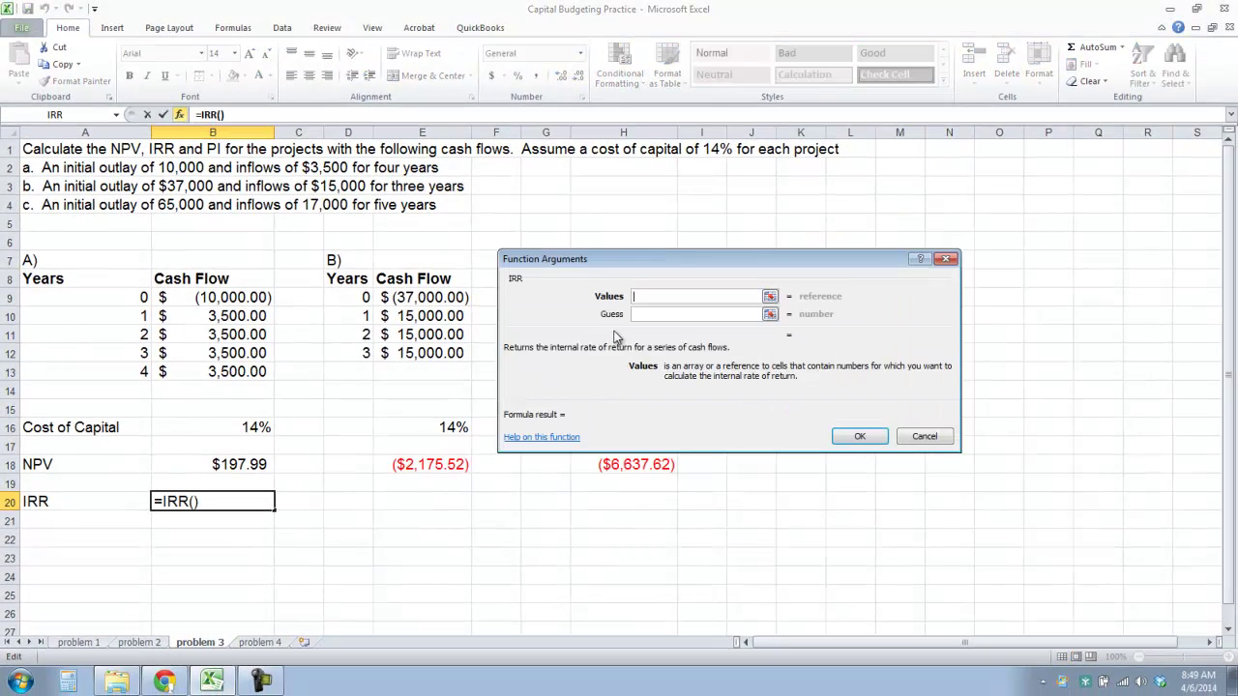
{"action": "left_click_drag", "start_coordinate": [215, 293], "coordinate": [200, 369]}
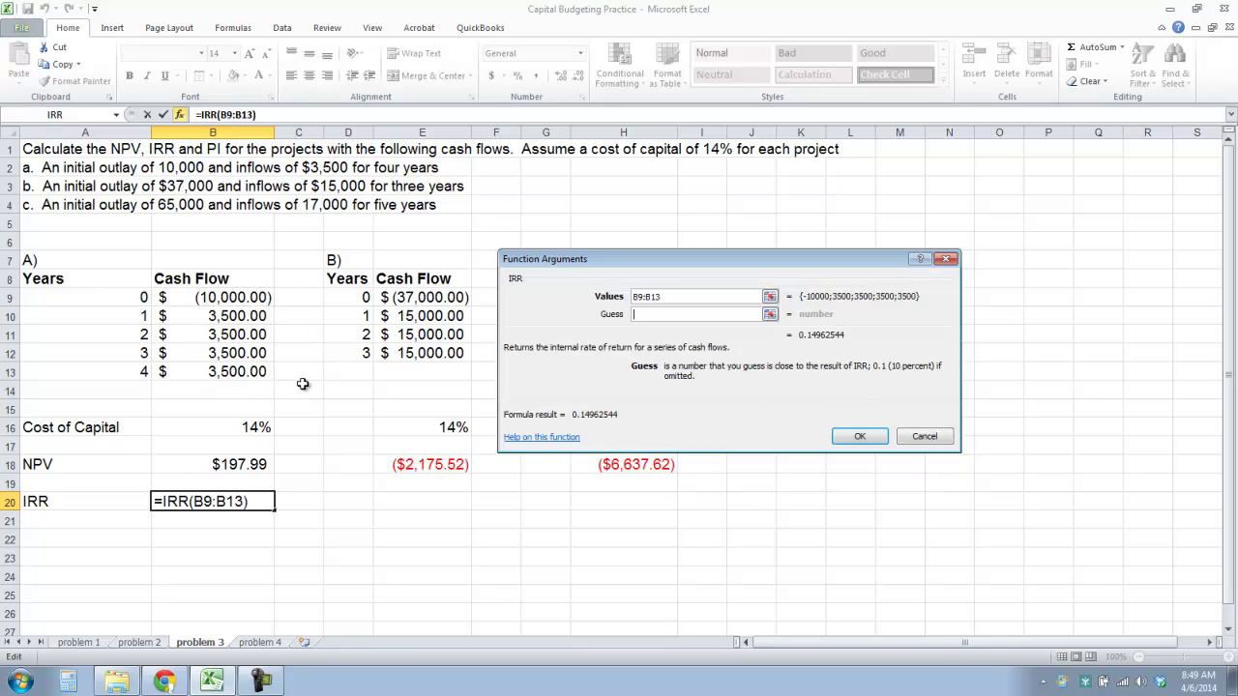
{"action": "left_click", "coordinate": [857, 435]}
Calculate project B's IRR in E20 from its cash flows E9:E12
{"action": "key", "text": "Right"}
{"action": "key", "text": "Right"}
{"action": "key", "text": "Right"}
{"action": "left_click", "coordinate": [180, 114]}
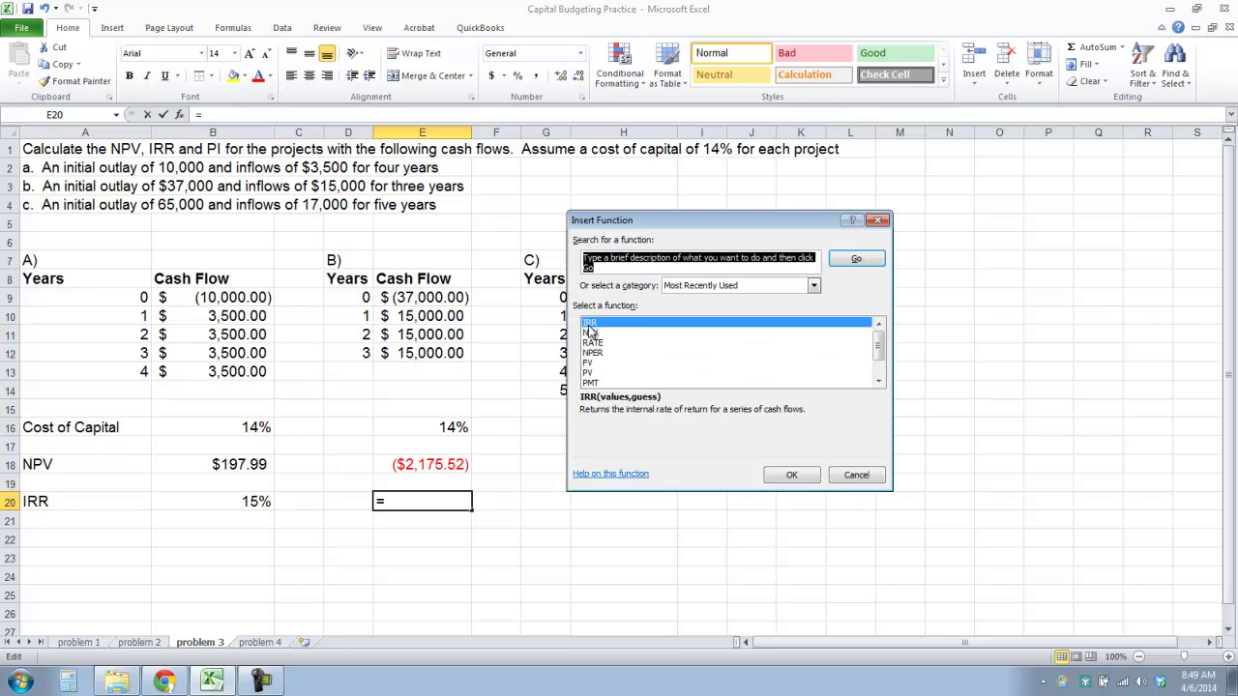
{"action": "left_click", "coordinate": [795, 474]}
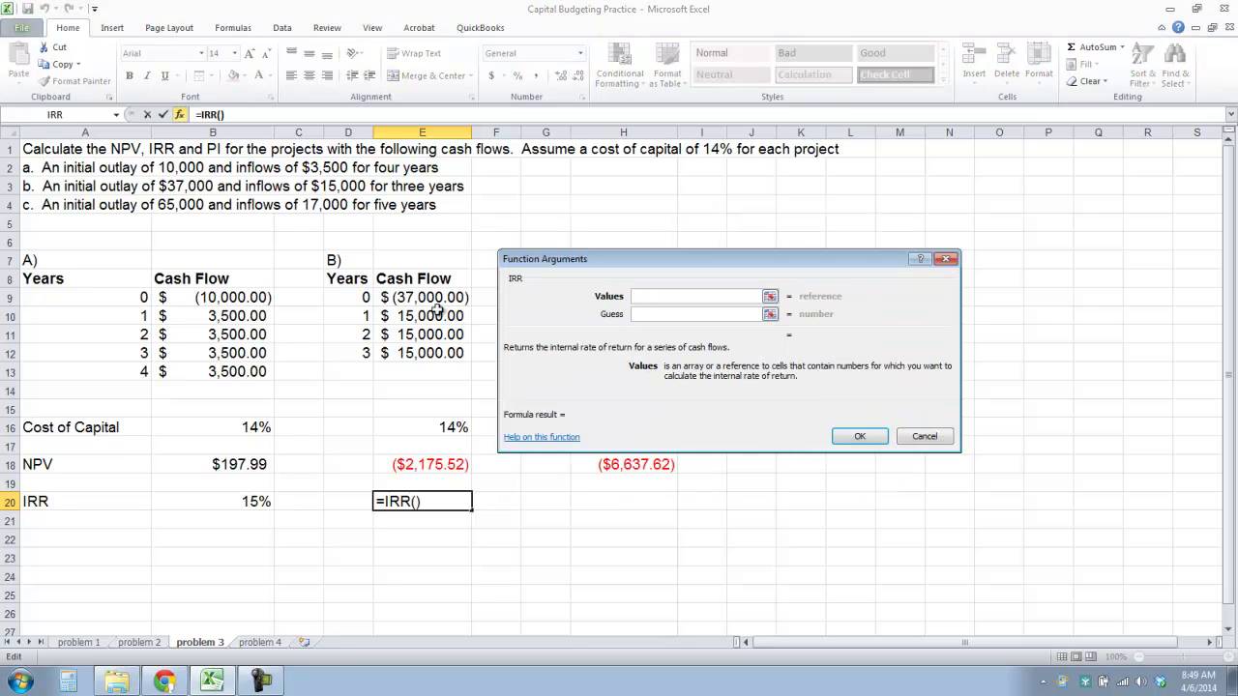
{"action": "left_click_drag", "start_coordinate": [434, 306], "coordinate": [434, 360]}
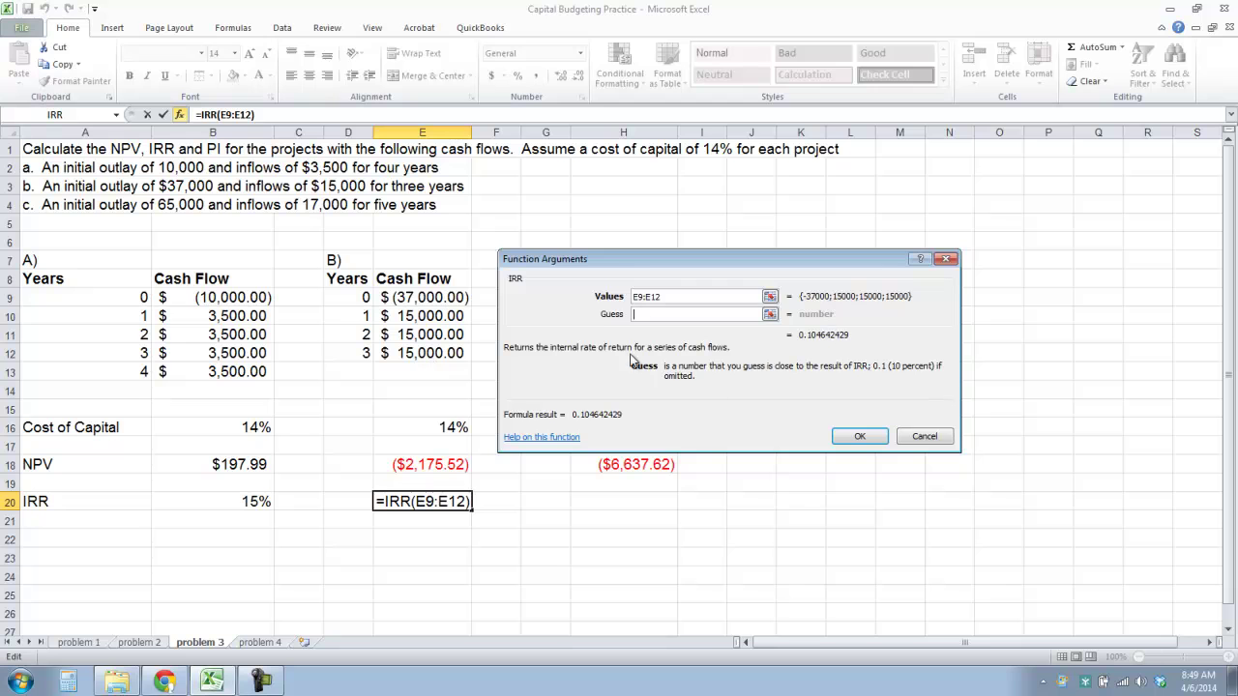
{"action": "left_click", "coordinate": [860, 437]}
Calculate project C's IRR in H20 from its cash flows H9:H14
{"action": "key", "text": "Right"}
{"action": "key", "text": "Right"}
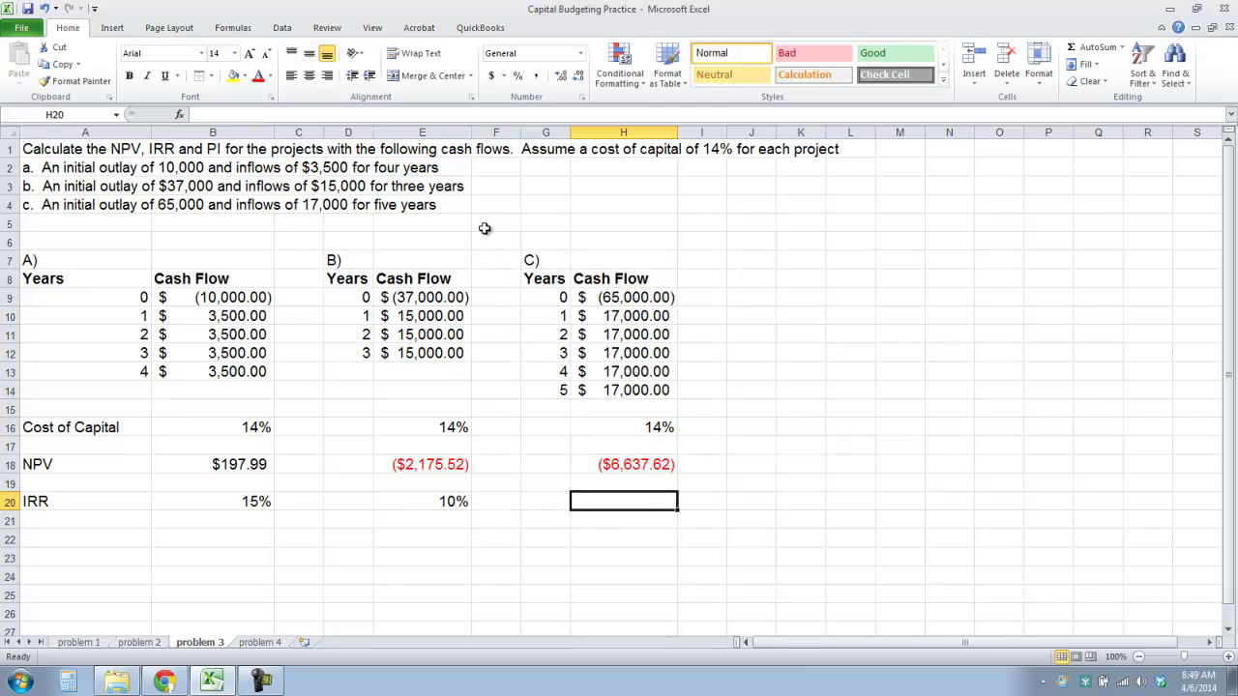
{"action": "key", "text": "shift+F3"}
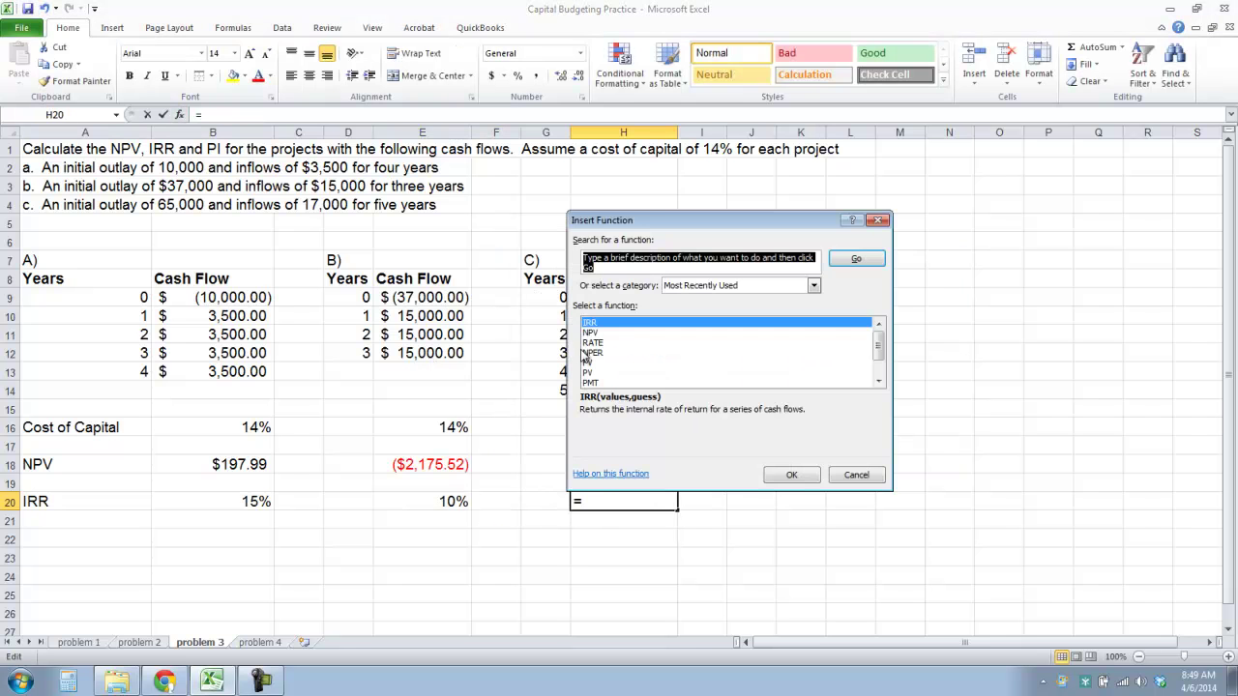
{"action": "left_click", "coordinate": [802, 473]}
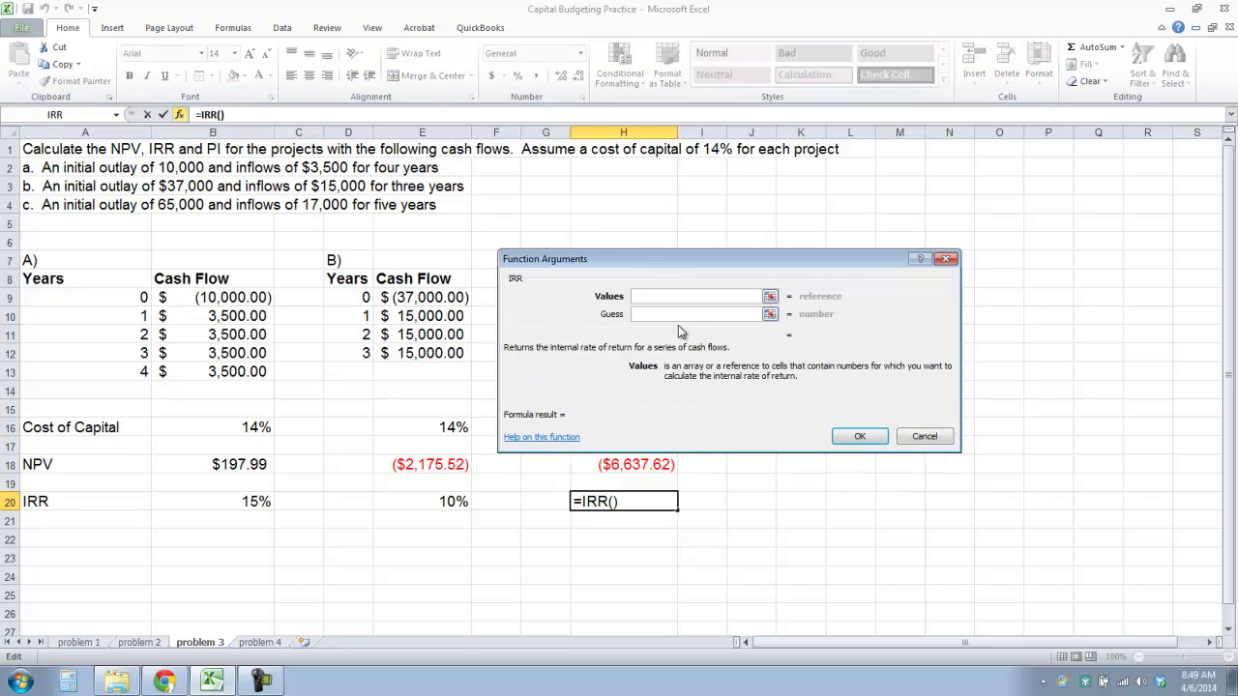
{"action": "left_click_drag", "start_coordinate": [638, 246], "coordinate": [891, 261]}
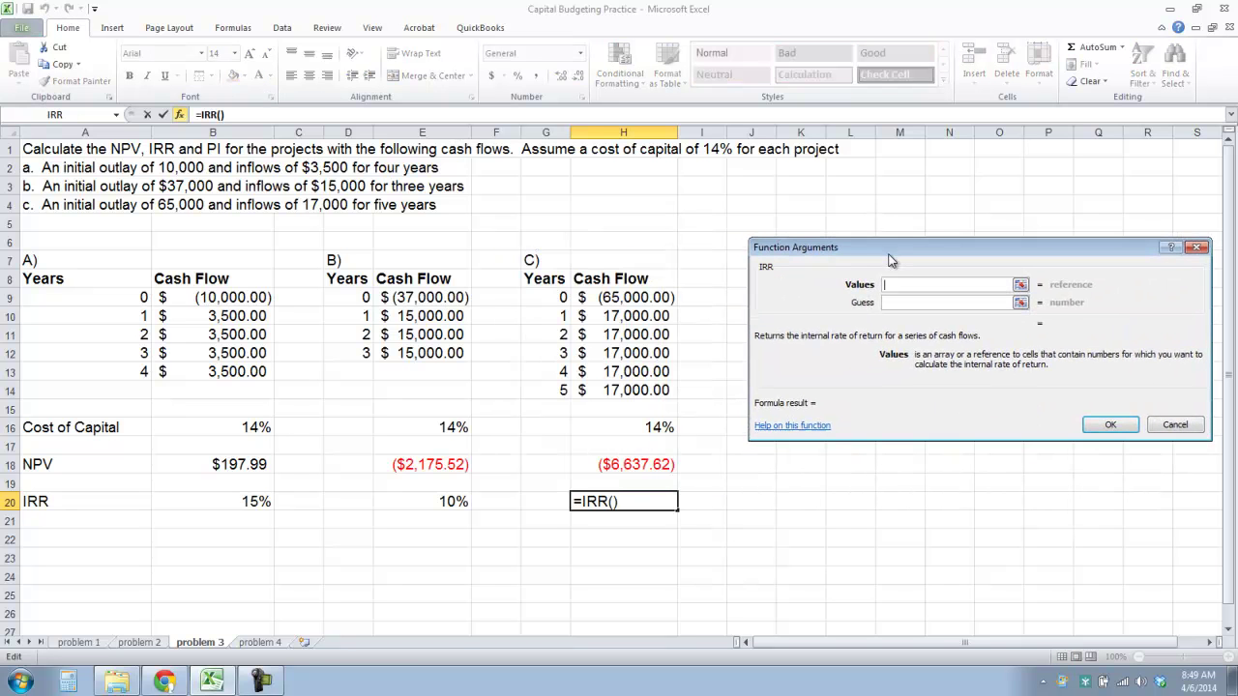
{"action": "left_click", "coordinate": [602, 308]}
{"action": "left_click_drag", "start_coordinate": [614, 292], "coordinate": [606, 397]}
{"action": "left_click", "coordinate": [1111, 425]}
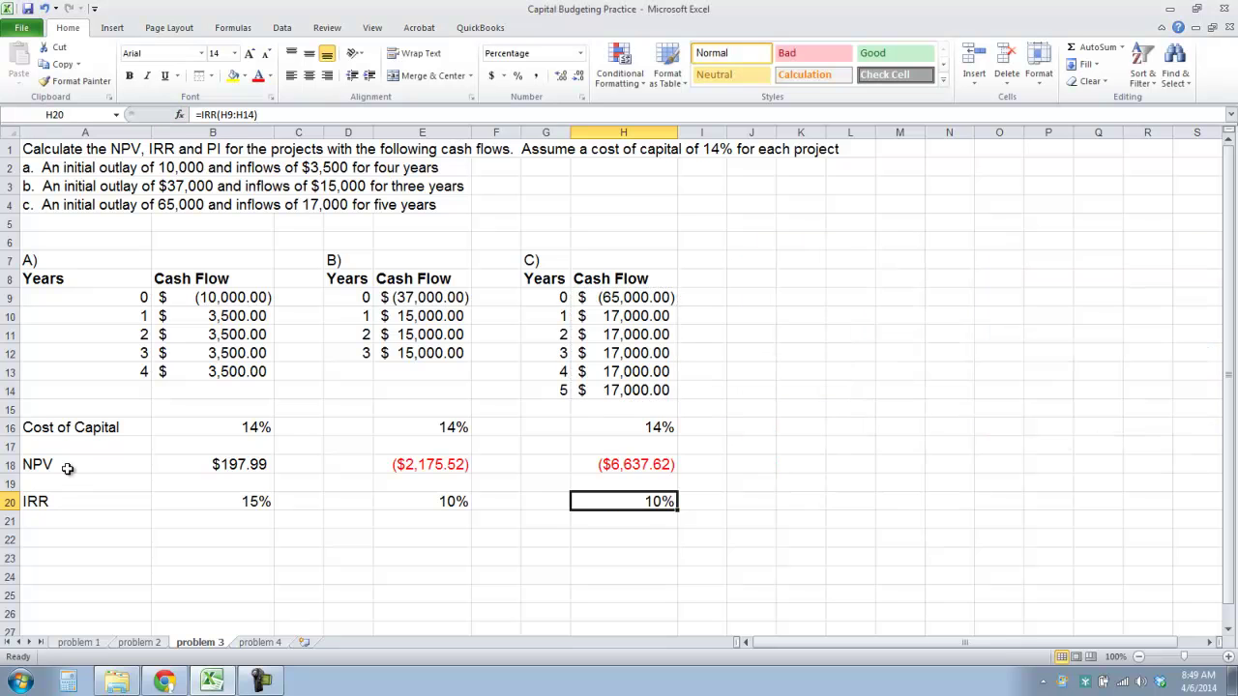
Label A22 "PI" below the IRR row
{"action": "left_click", "coordinate": [77, 524]}
{"action": "left_click", "coordinate": [75, 551]}
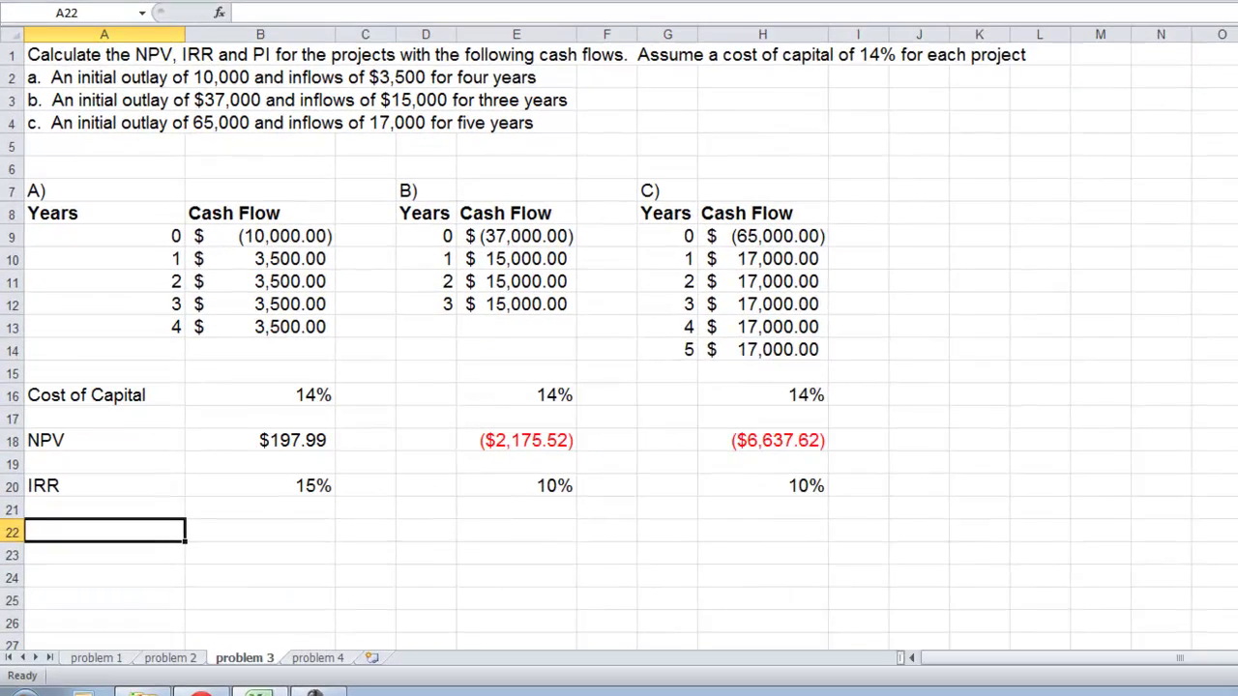
{"action": "key", "text": "super"}
{"action": "type", "text": "PI"}
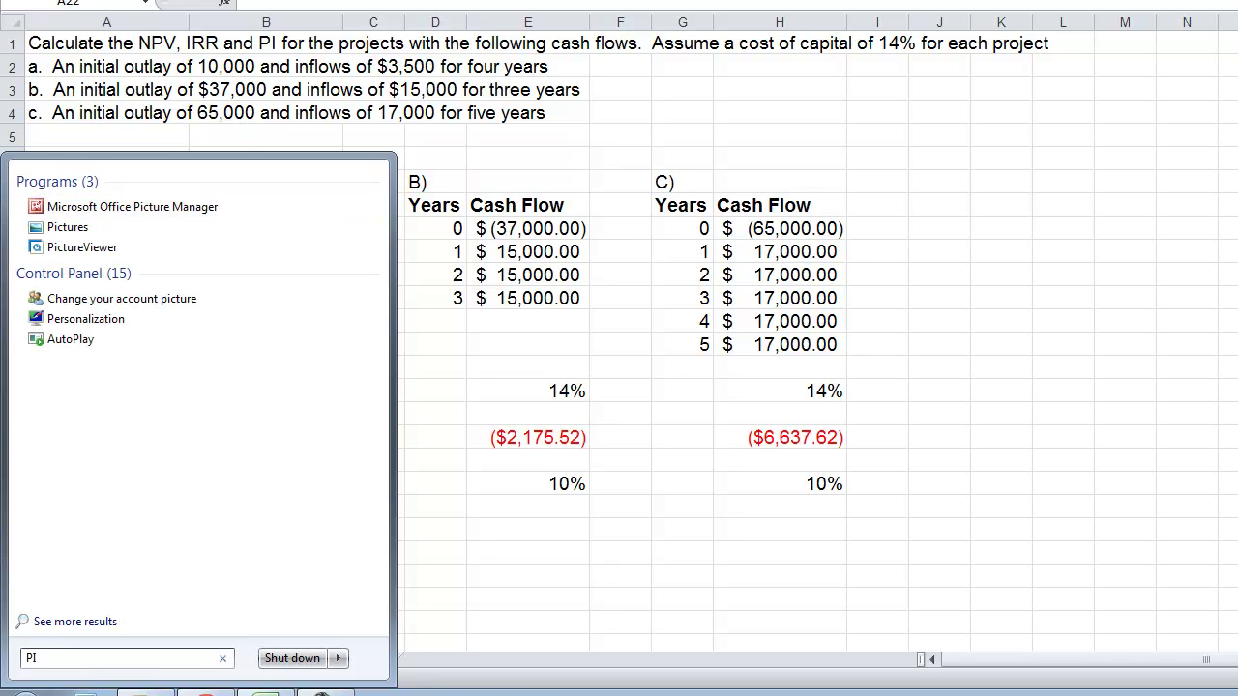
{"action": "key", "text": "Escape"}
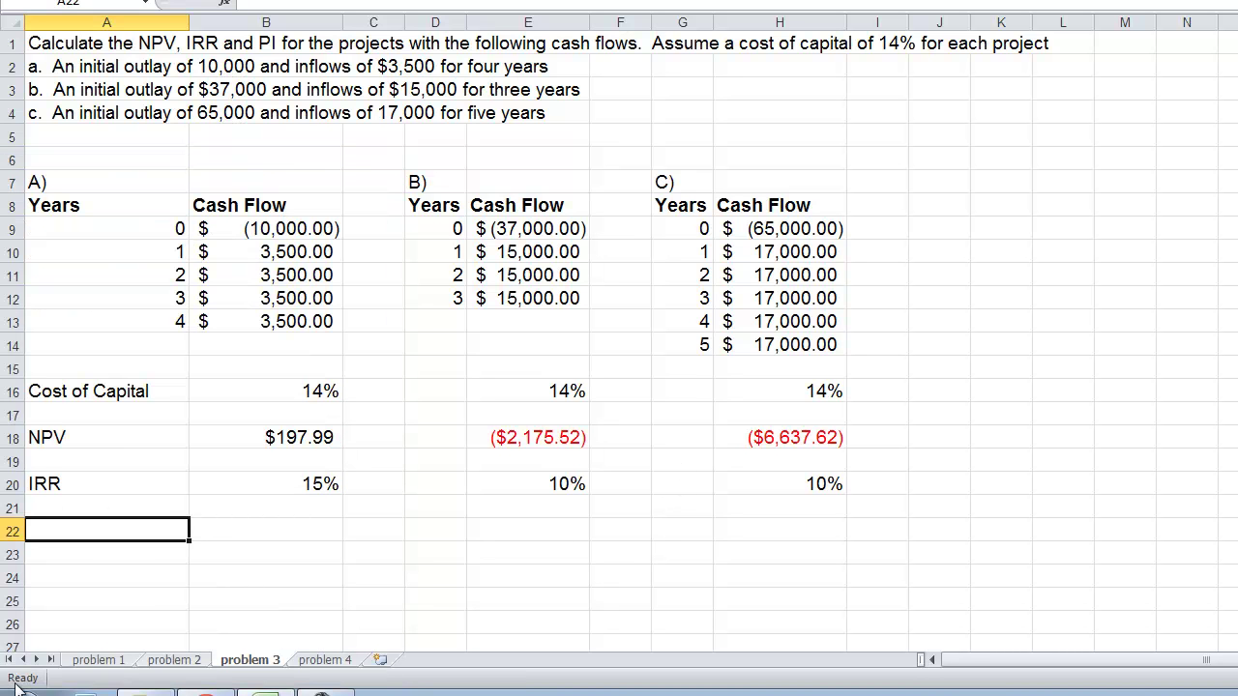
{"action": "type", "text": "PI"}
{"action": "key", "text": "Tab"}
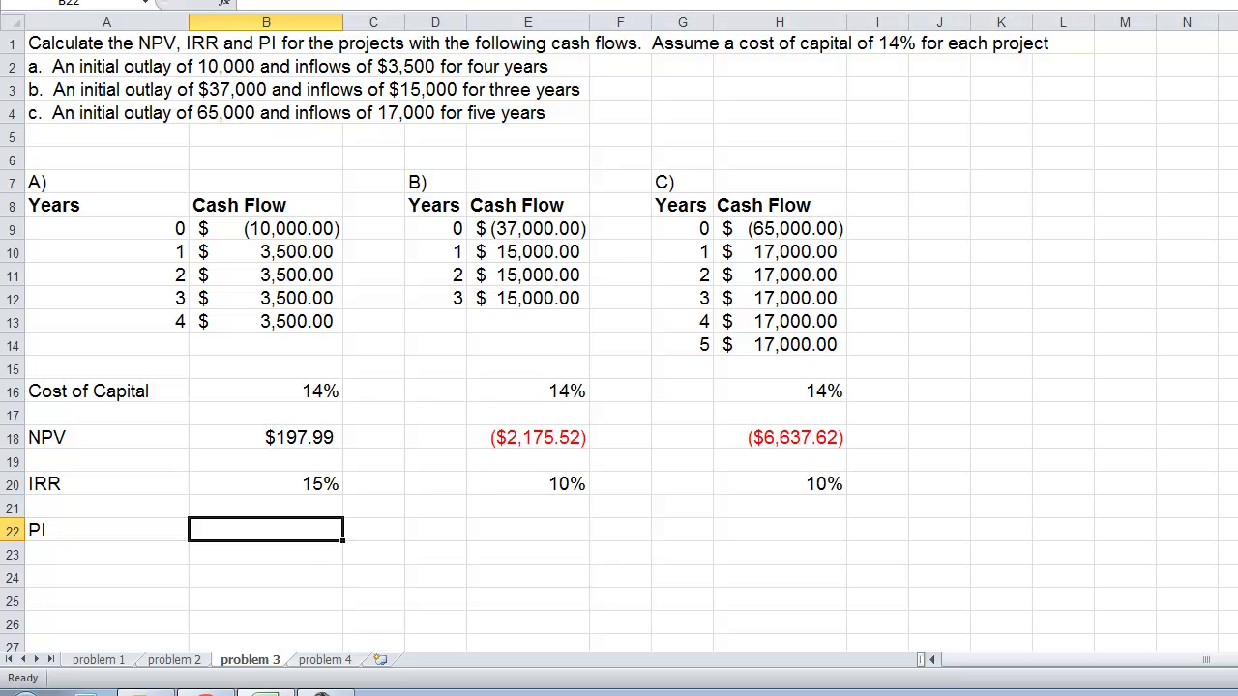
{"action": "key", "text": "Return"}
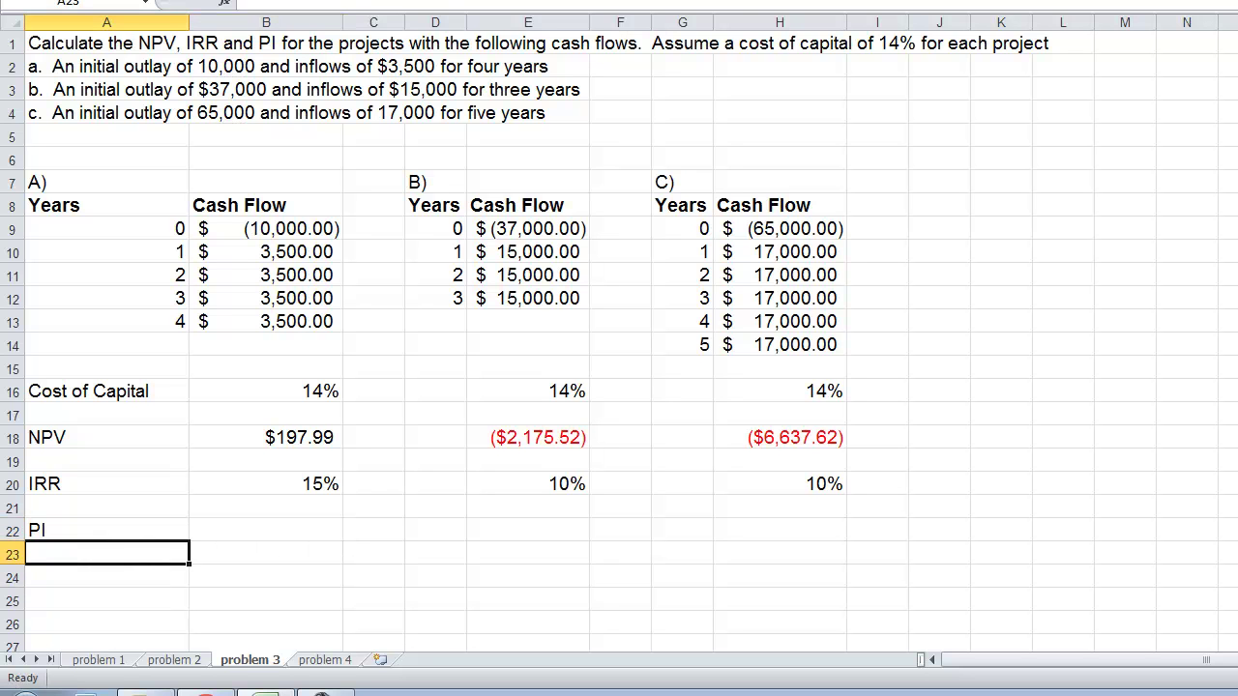
Label A23 "NPV of Inflows" beneath the PI heading
{"action": "left_click_drag", "start_coordinate": [108, 556], "coordinate": [411, 554]}
{"action": "type", "text": "O"}
{"action": "key", "text": "BackSpace"}
{"action": "type", "text": "N"}
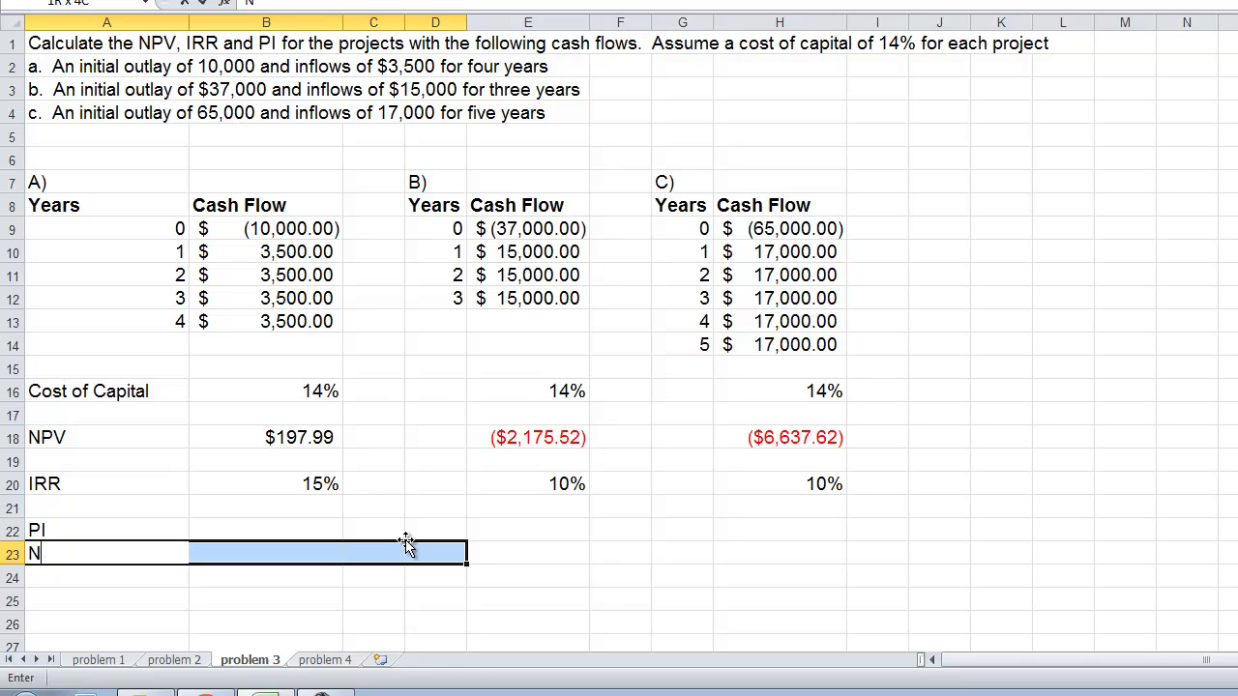
{"action": "type", "text": "oV of Inflows"}
{"action": "key", "text": "Return"}
Label A24 "NPV of outflows" beneath the inflows label
{"action": "key", "text": "Return"}
{"action": "key", "text": "Down"}
{"action": "key", "text": "Left"}
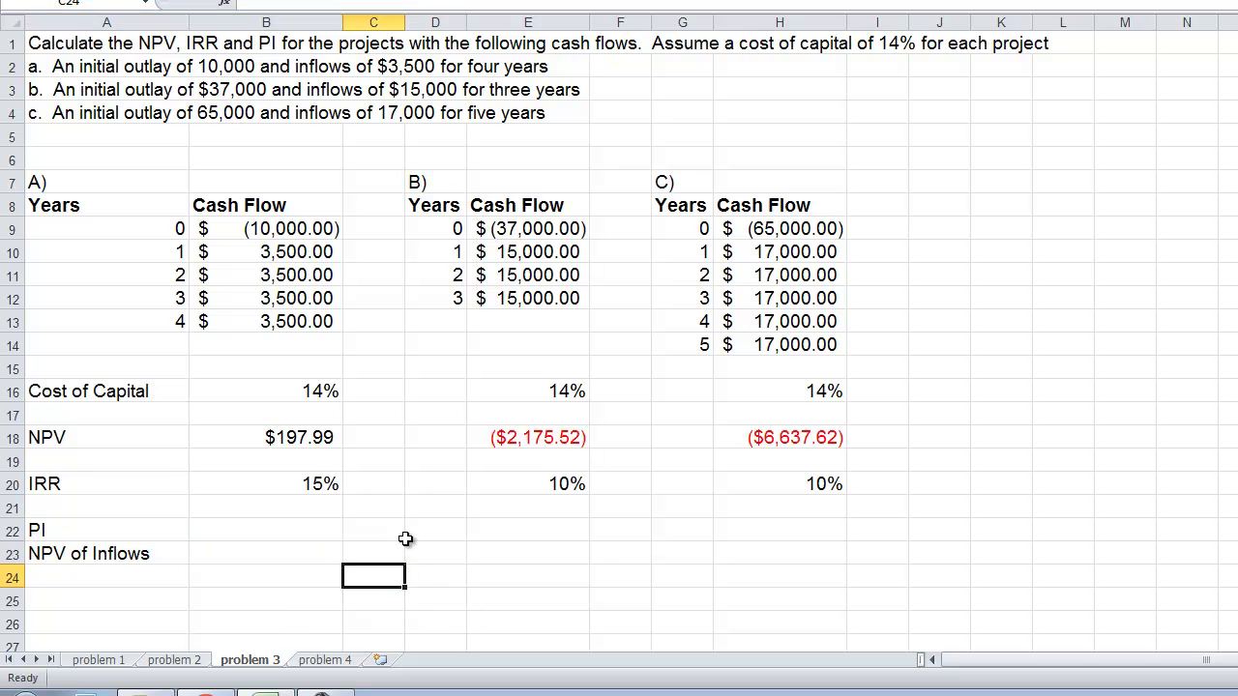
{"action": "key", "text": "Left"}
{"action": "type", "text": "NO"}
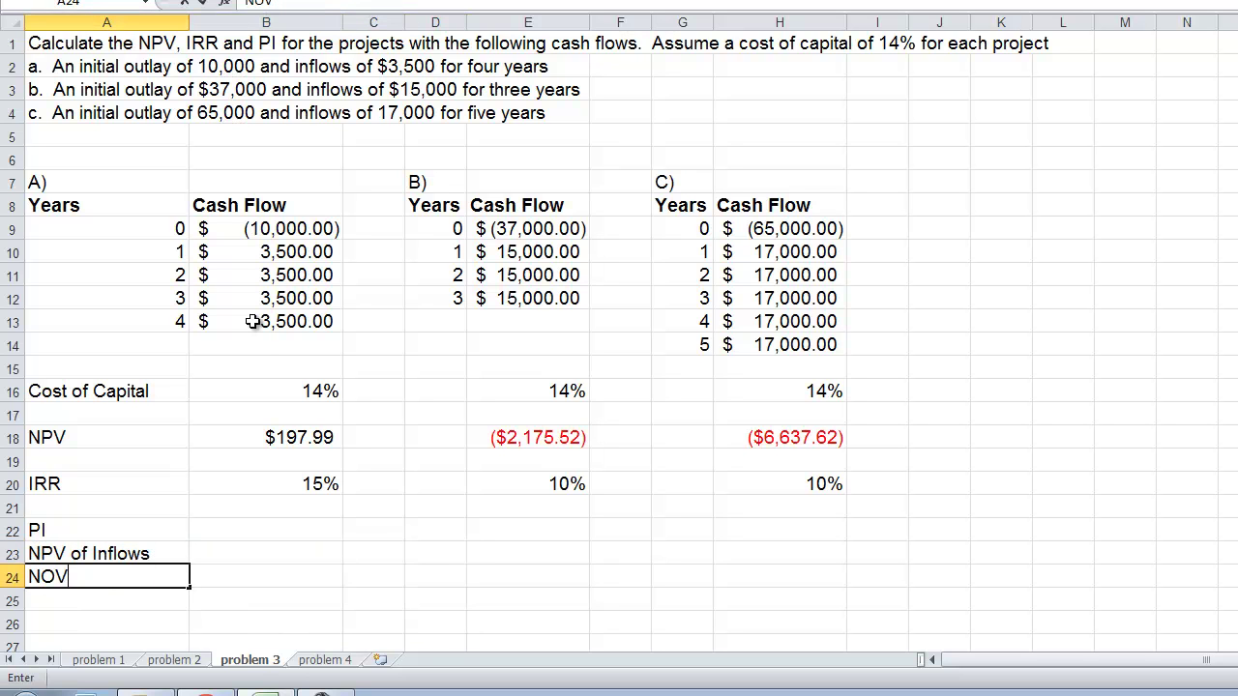
{"action": "key", "text": "BackSpace"}
{"action": "type", "text": "PV of out"}
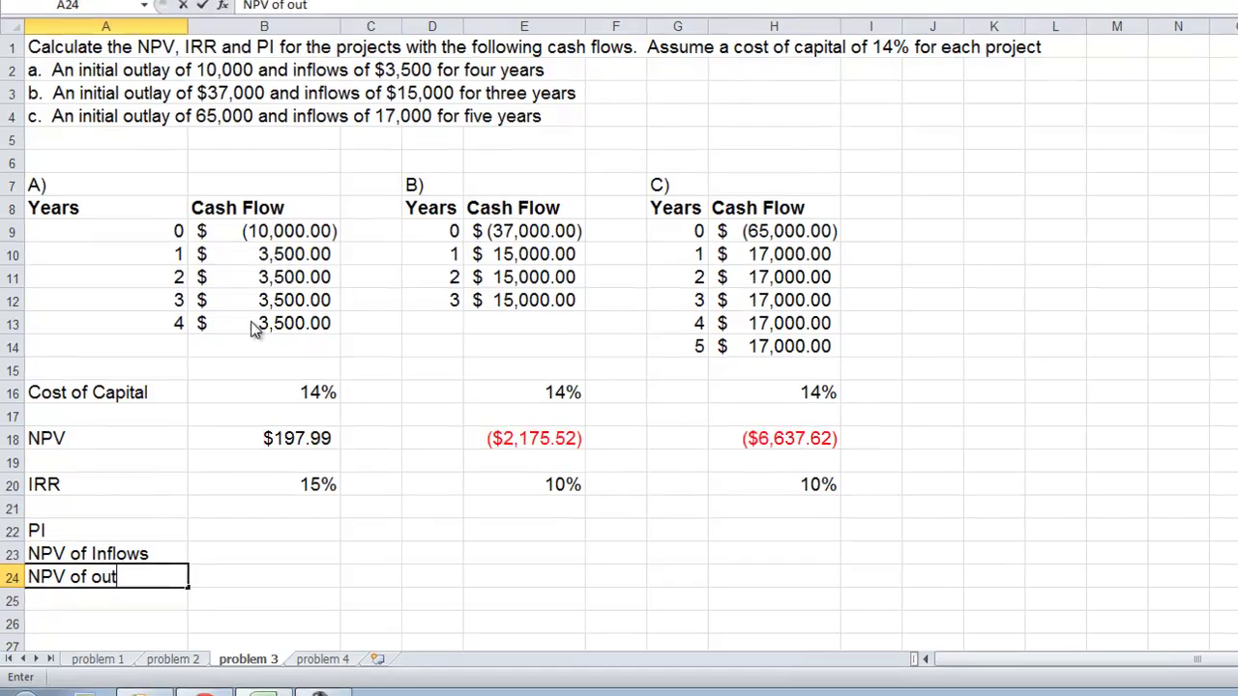
{"action": "type", "text": "flows"}
Calculate the NPV of project A's inflows in B23, using rate B16 and cash flows B10:B13
{"action": "key", "text": "Up"}
{"action": "key", "text": "Right"}
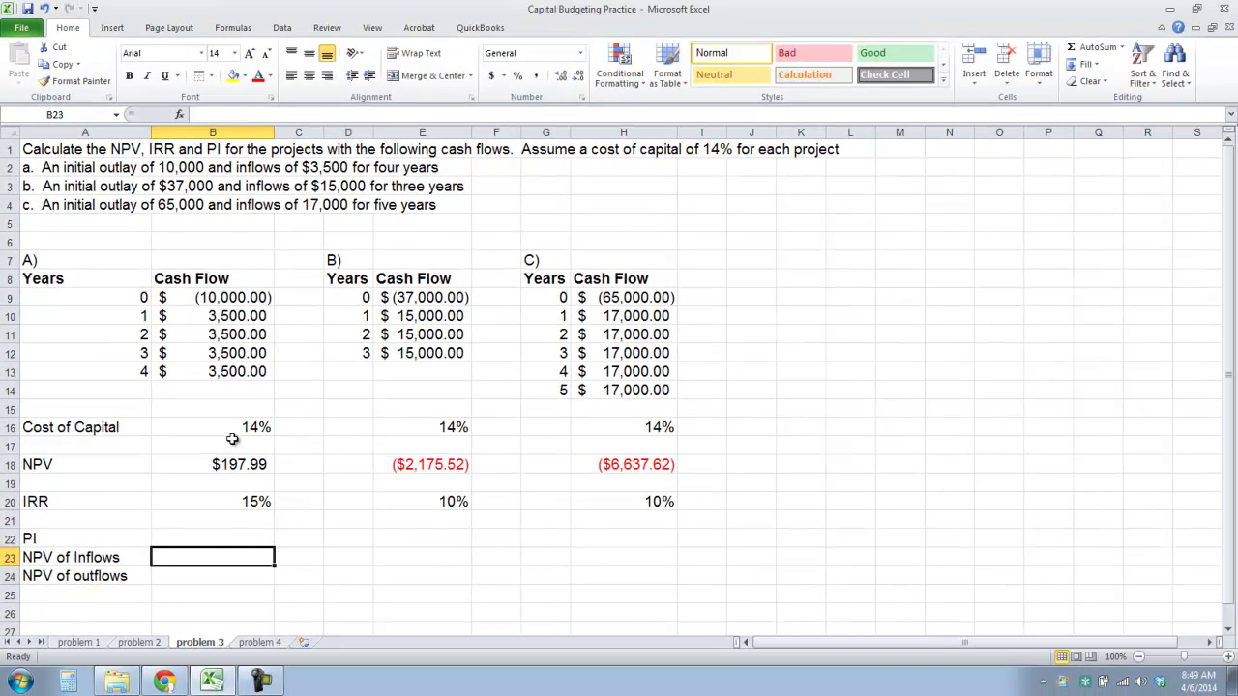
{"action": "left_click", "coordinate": [180, 114]}
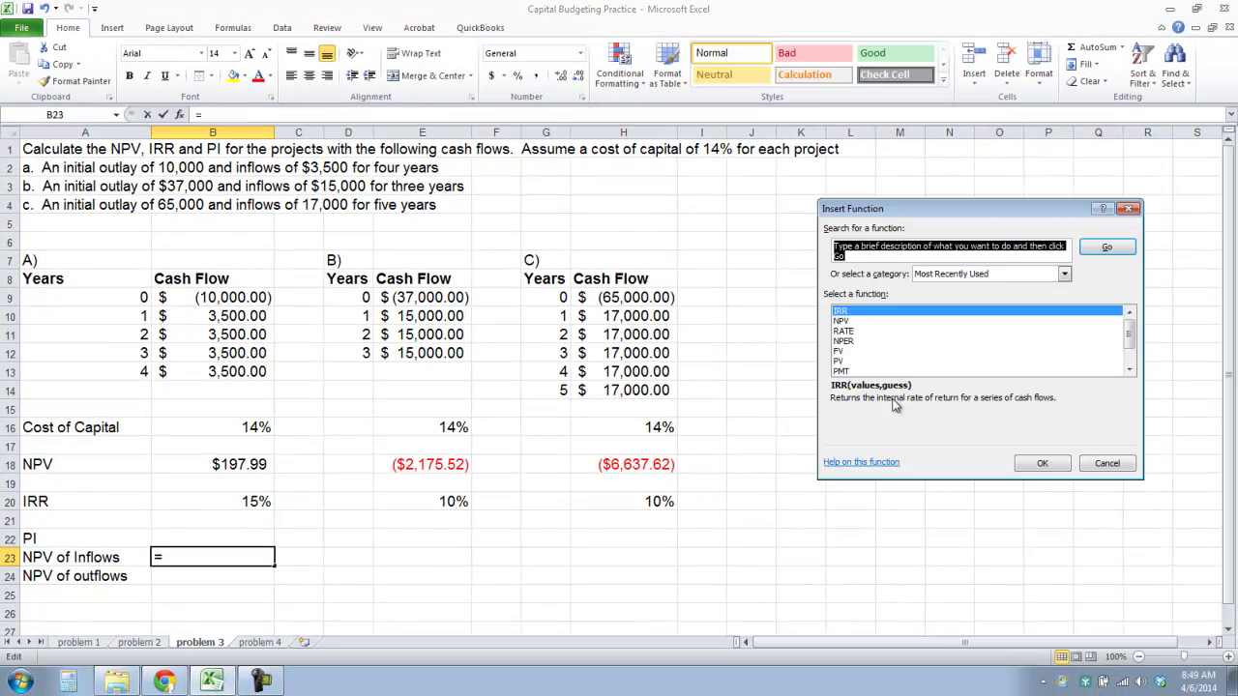
{"action": "left_click", "coordinate": [841, 323]}
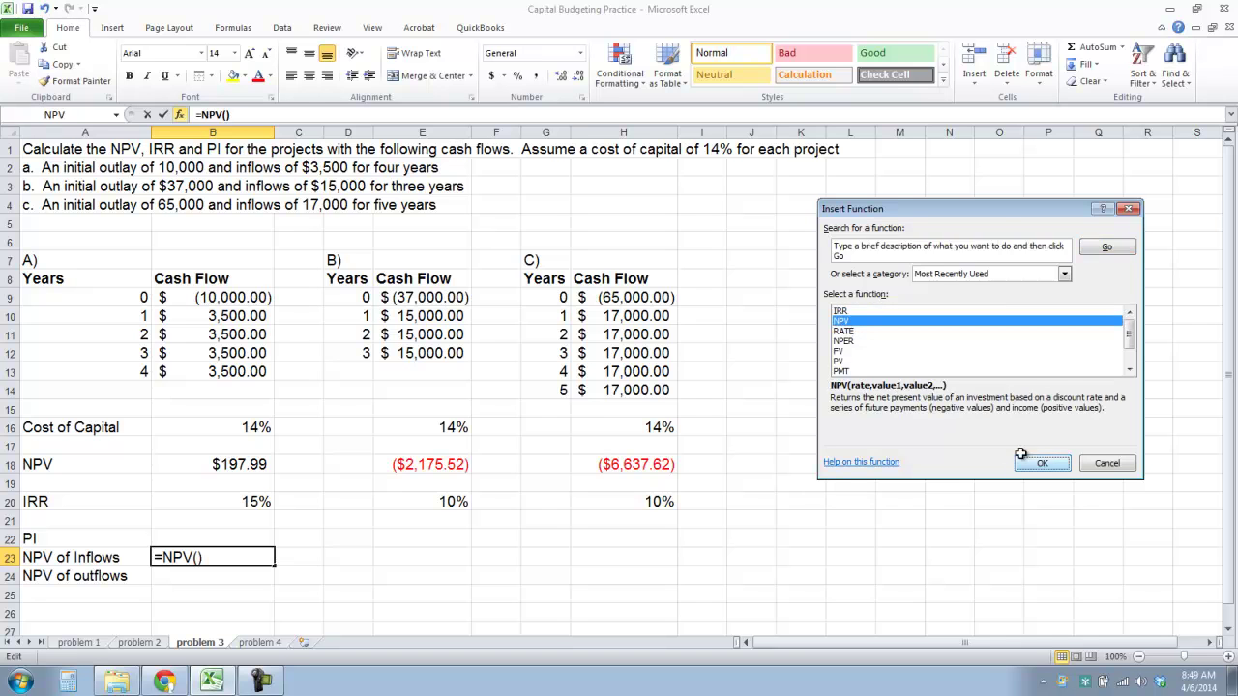
{"action": "left_click", "coordinate": [1039, 467]}
{"action": "left_click", "coordinate": [256, 426]}
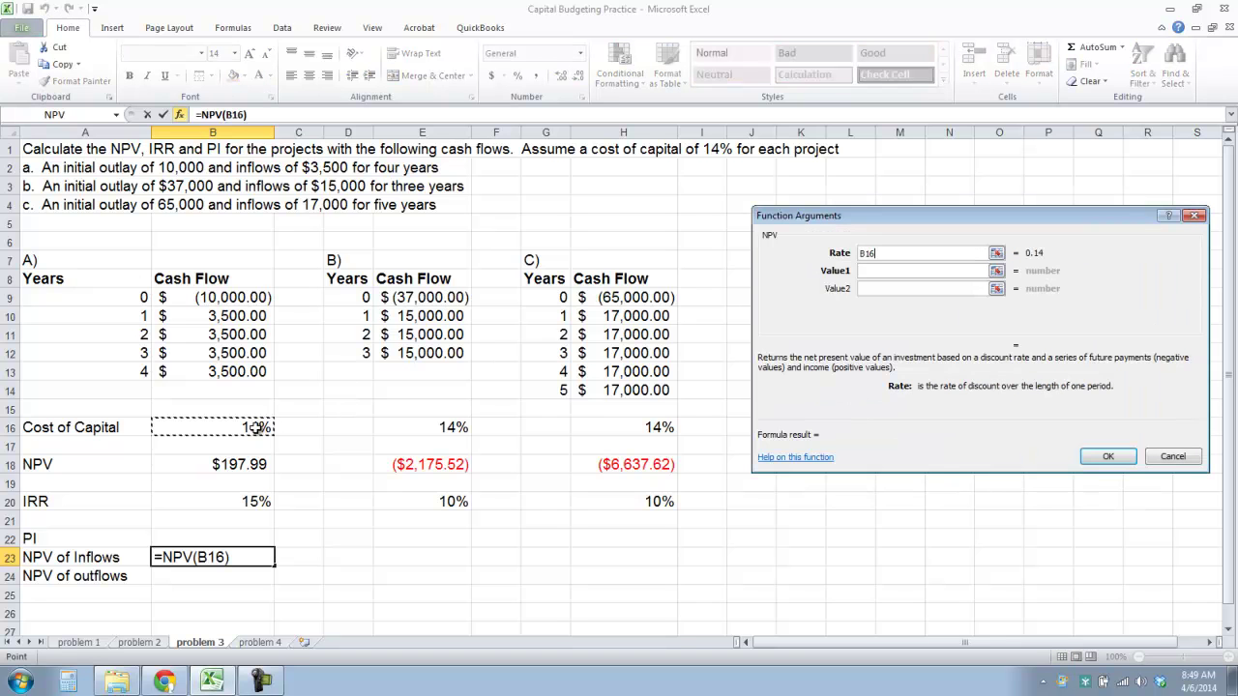
{"action": "left_click", "coordinate": [883, 271]}
{"action": "left_click_drag", "start_coordinate": [234, 315], "coordinate": [229, 368]}
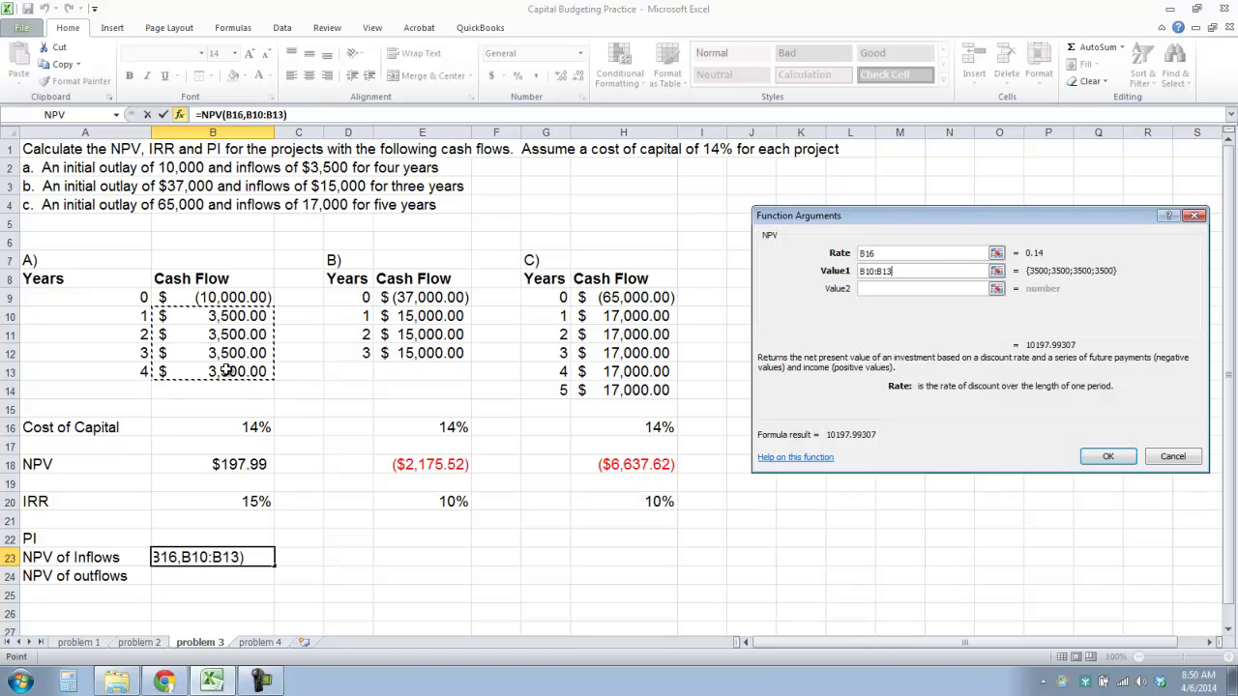
{"action": "left_click", "coordinate": [1106, 456]}
Link project A's NPV of outflows in B24 to its initial outlay in B9
{"action": "left_click", "coordinate": [258, 575]}
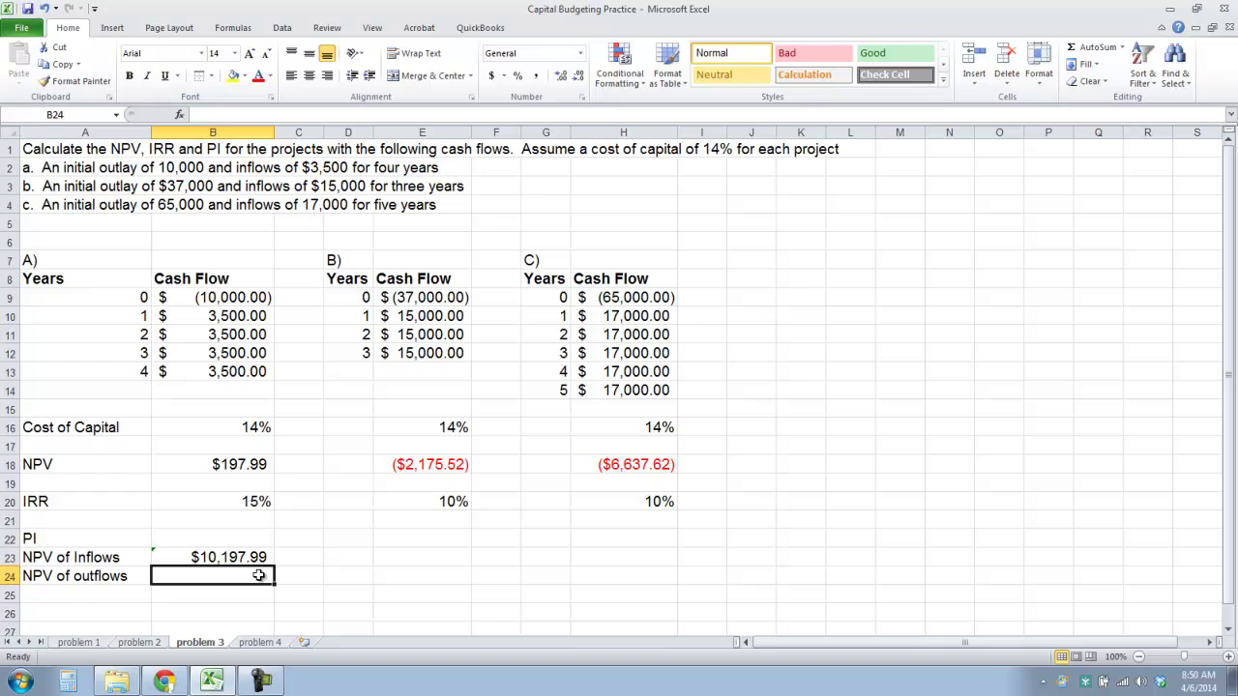
{"action": "type", "text": "="}
{"action": "left_click", "coordinate": [242, 298]}
{"action": "key", "text": "Tab"}
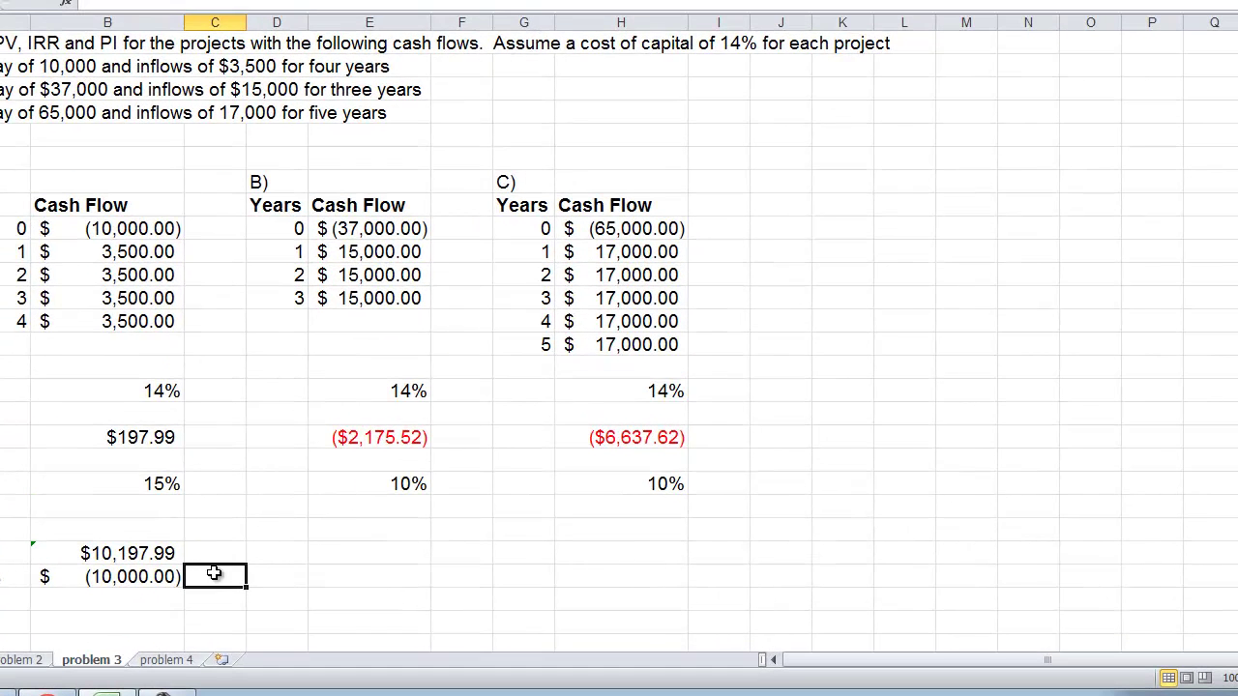
Calculate project A's PI in B25 with =B23/-B24 and show it without a dollar sign
{"action": "left_click", "coordinate": [132, 600]}
{"action": "type", "text": "="}
{"action": "left_click", "coordinate": [145, 549]}
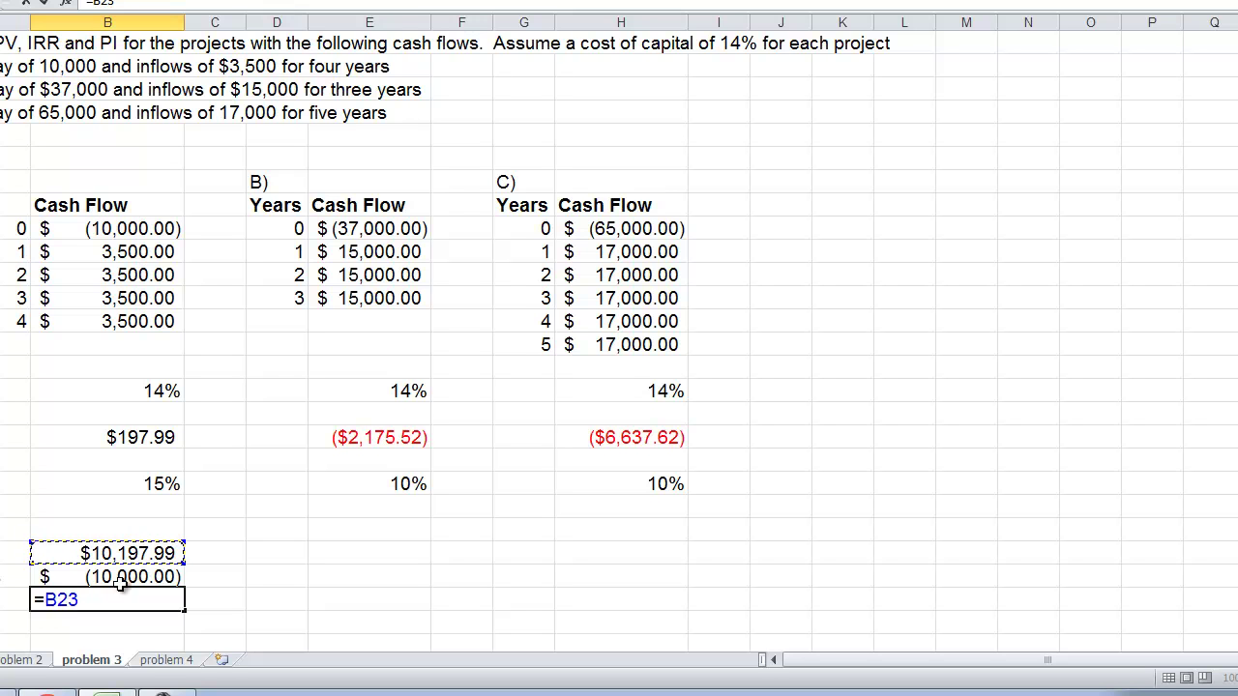
{"action": "type", "text": "/-"}
{"action": "left_click", "coordinate": [143, 578]}
{"action": "key", "text": "Return"}
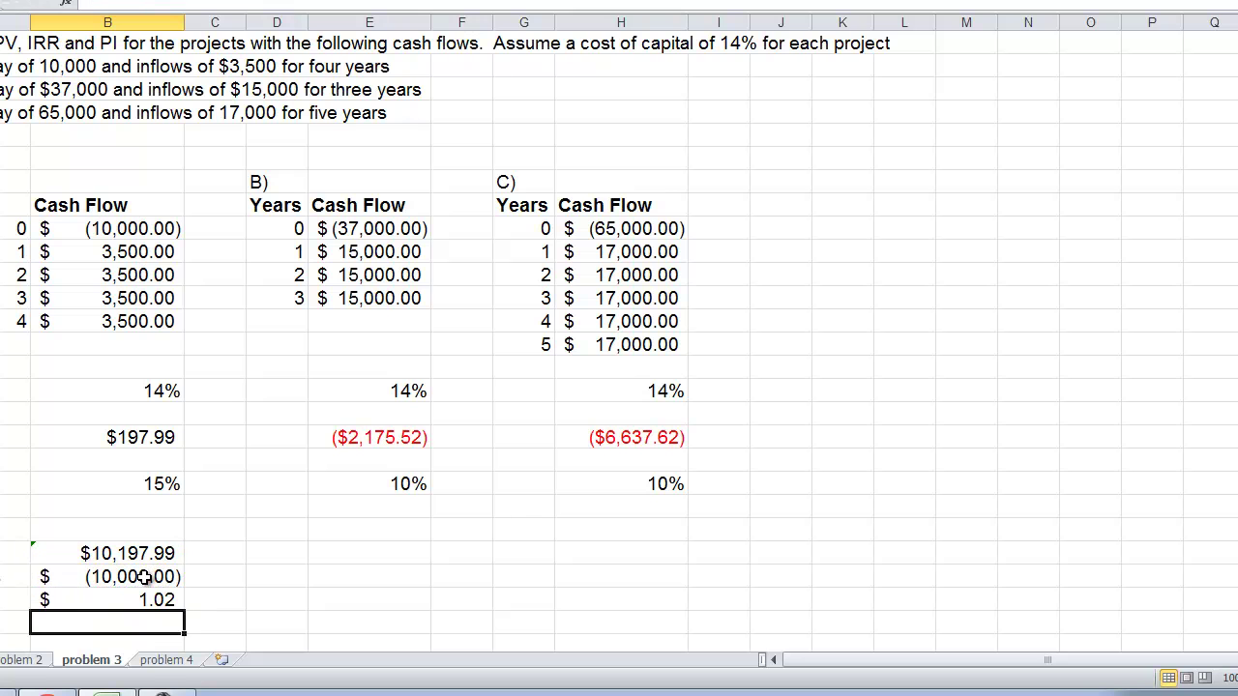
{"action": "left_click", "coordinate": [112, 594]}
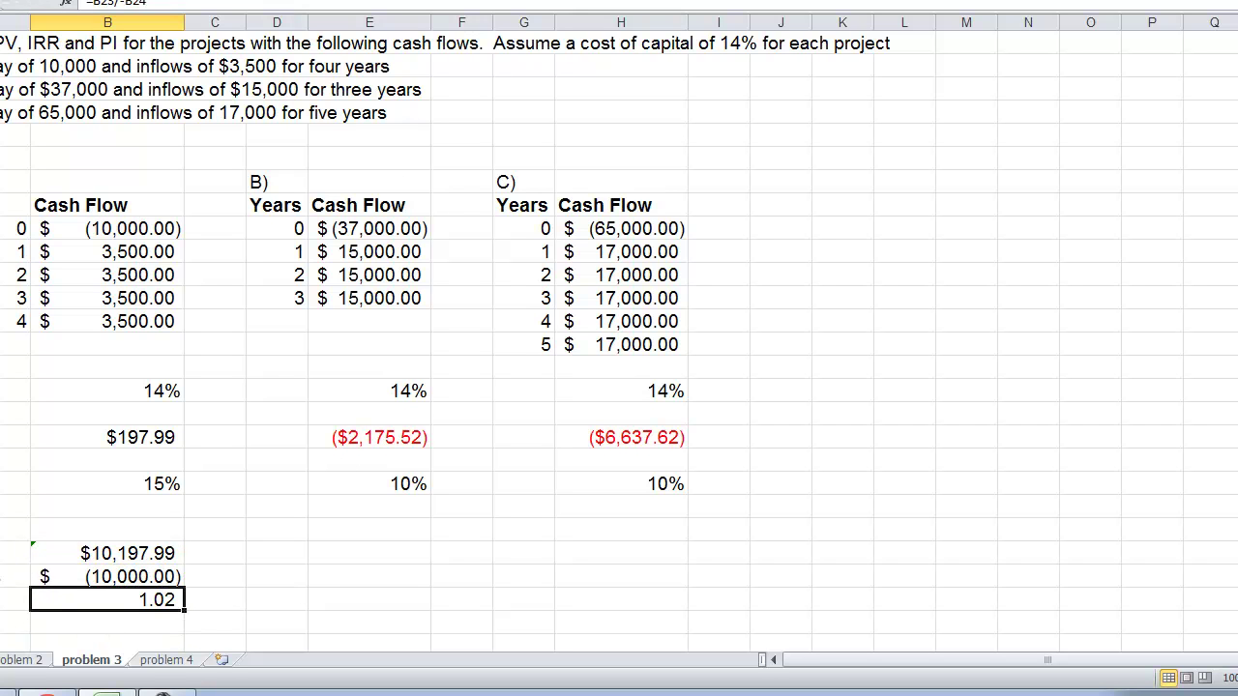
Calculate the NPV of project B's inflows in E23, using rate E16 and cash flows E10:E12
{"action": "left_click", "coordinate": [364, 590]}
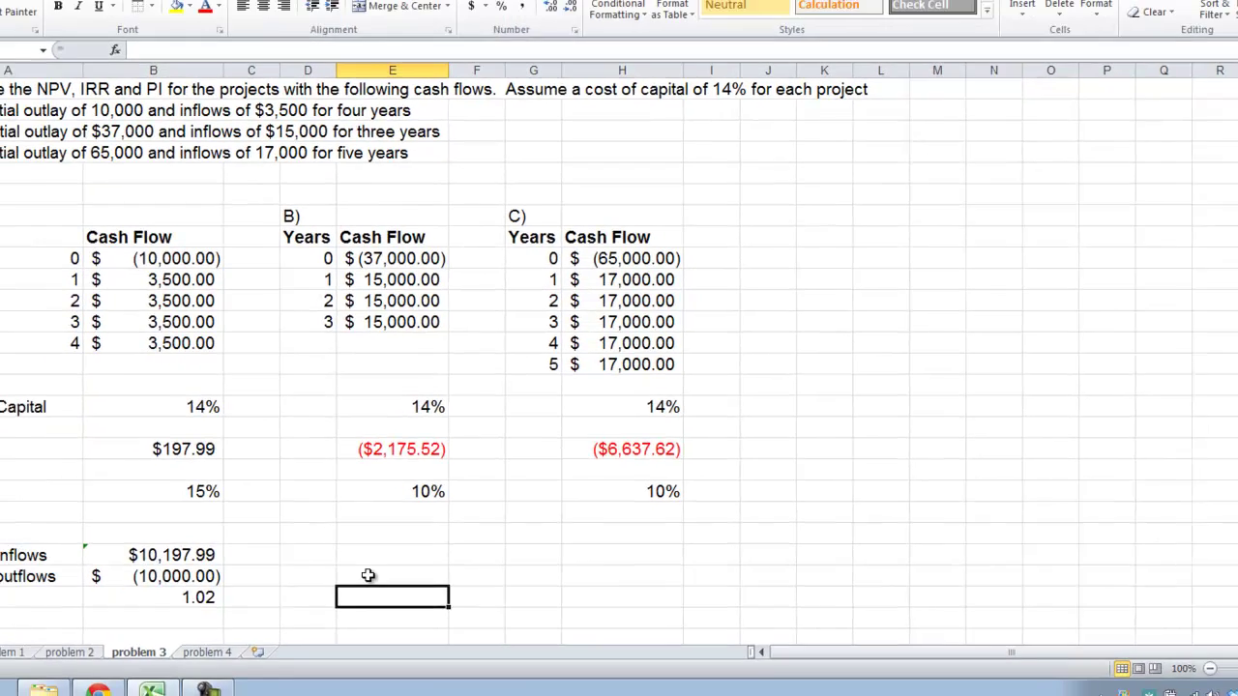
{"action": "left_click", "coordinate": [339, 553]}
{"action": "left_click", "coordinate": [180, 115]}
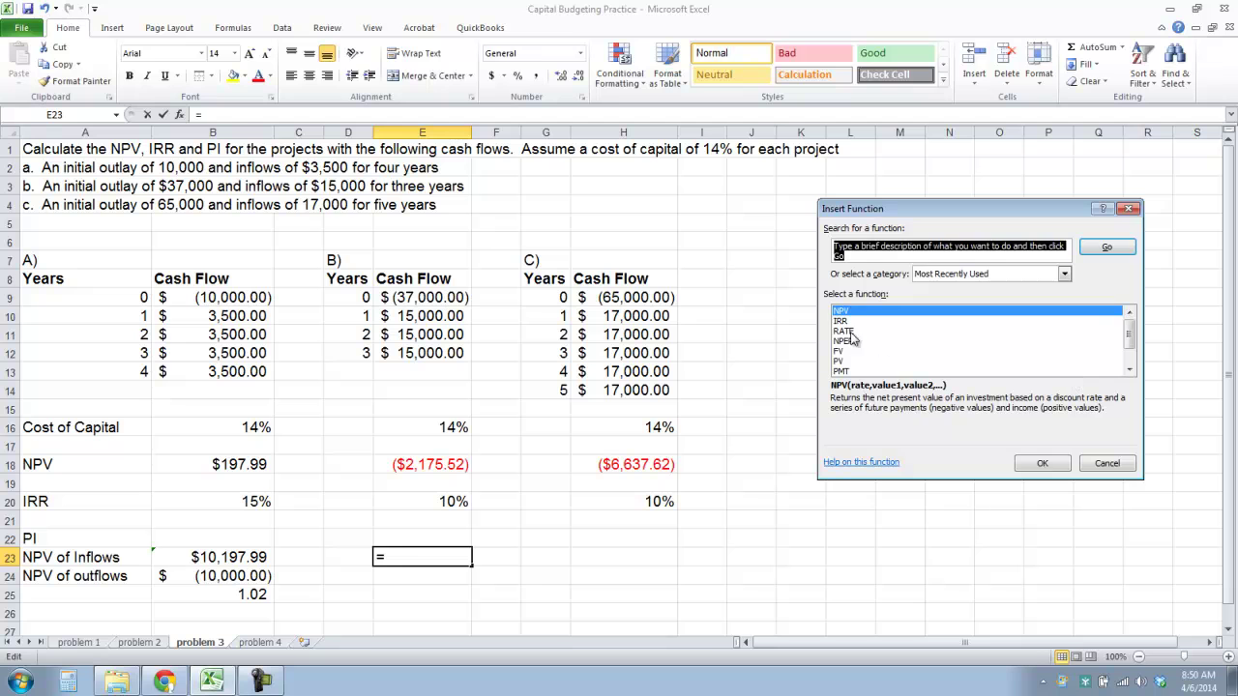
{"action": "left_click", "coordinate": [1040, 463]}
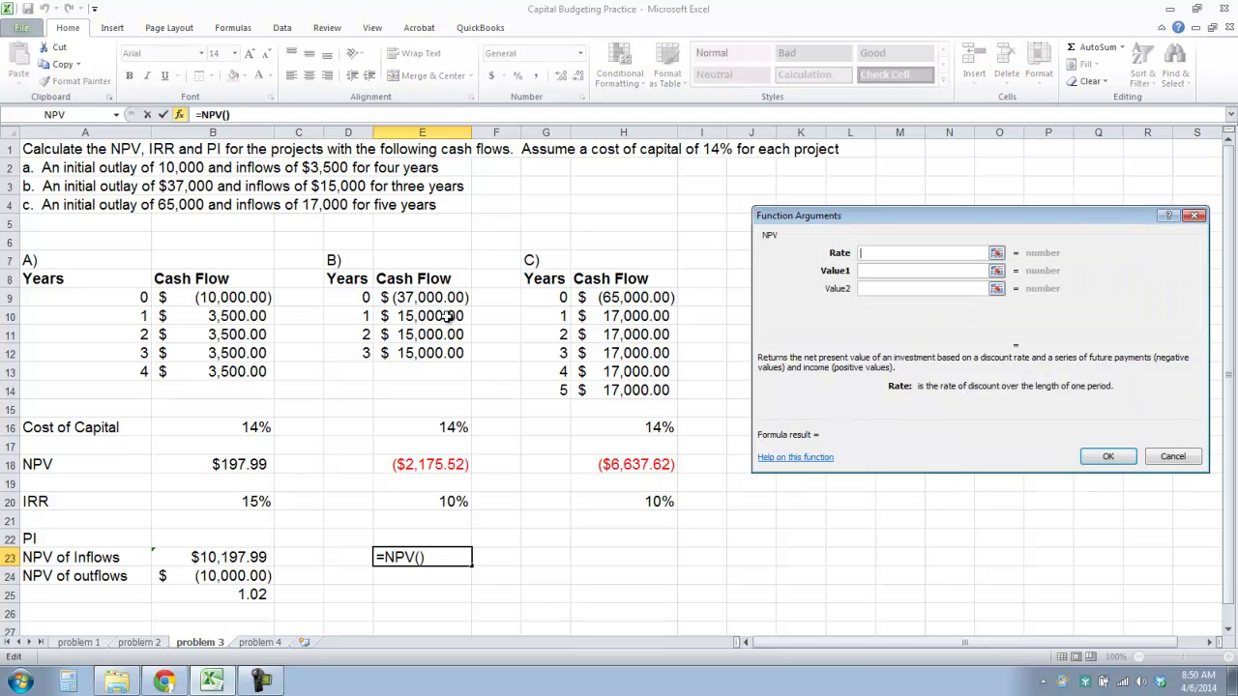
{"action": "left_click", "coordinate": [425, 426]}
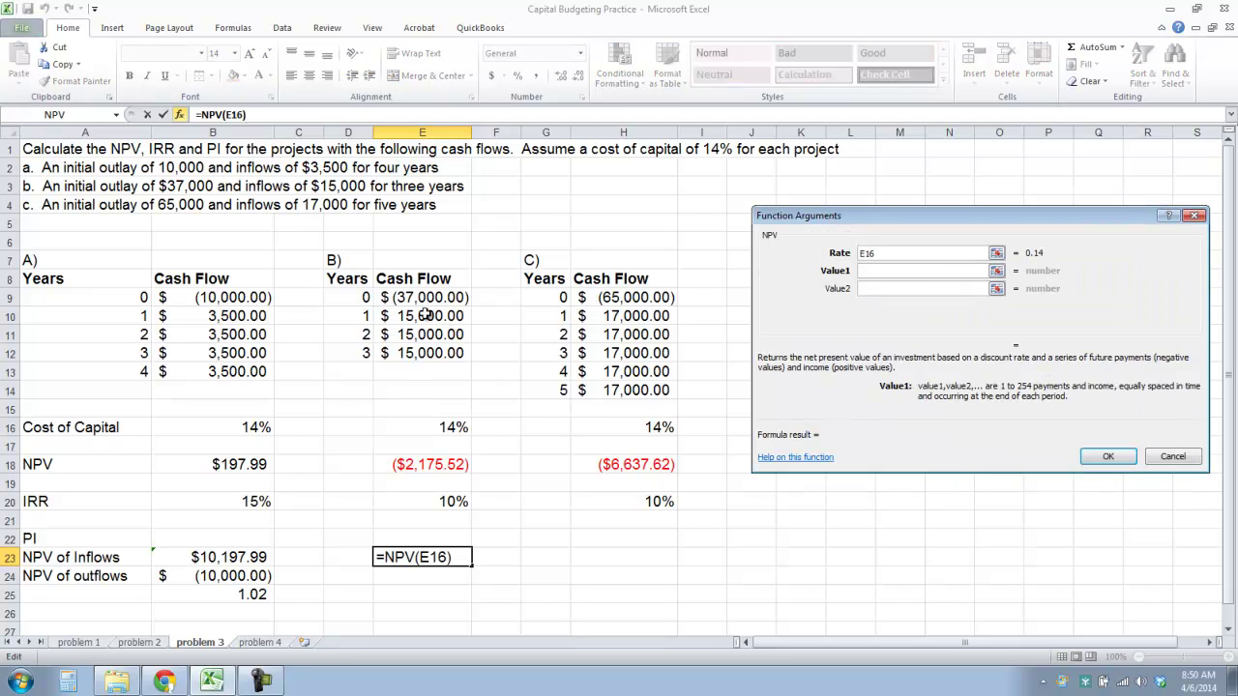
{"action": "left_click_drag", "start_coordinate": [426, 315], "coordinate": [421, 352]}
{"action": "left_click", "coordinate": [1108, 455]}
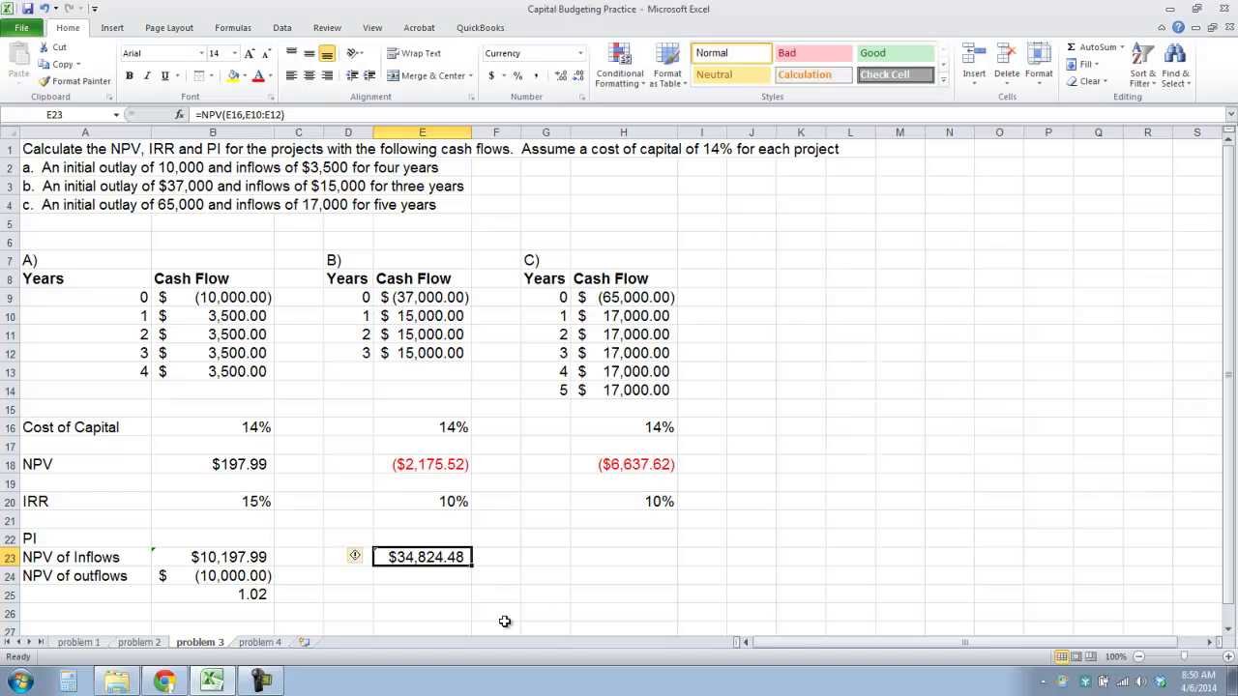
Link project B's NPV of outflows in E24 to its initial outlay in E9
{"action": "left_click", "coordinate": [403, 572]}
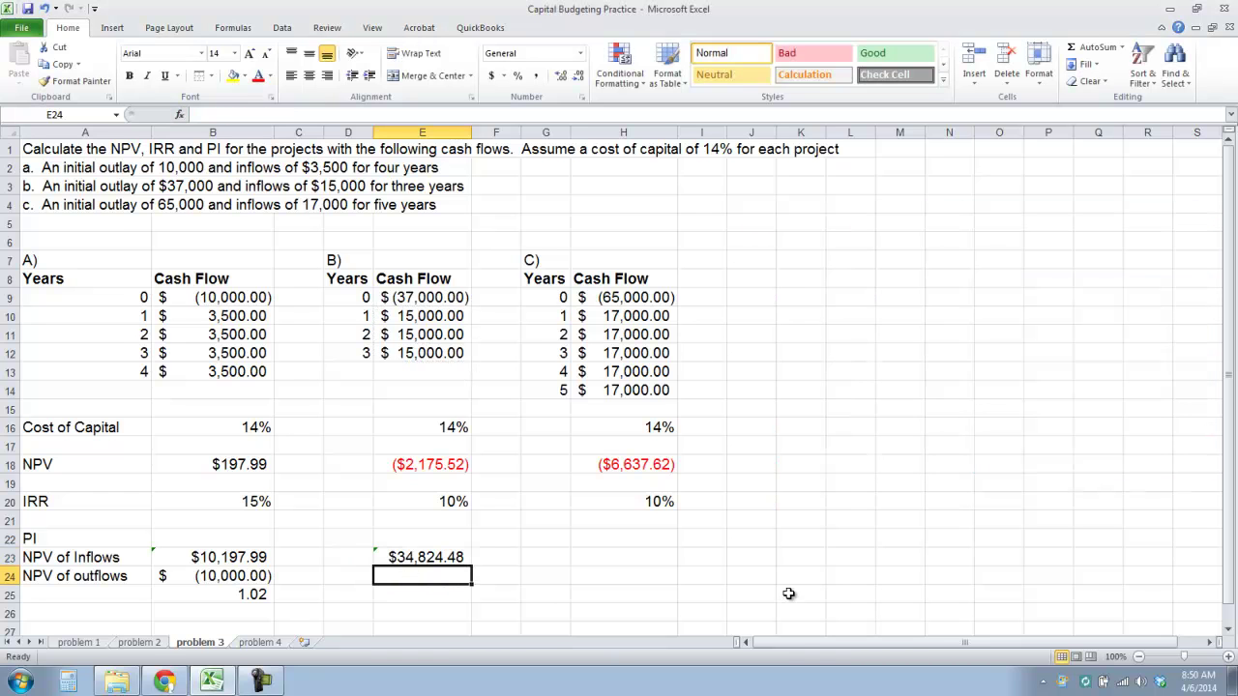
{"action": "type", "text": "="}
{"action": "left_click", "coordinate": [315, 262]}
{"action": "key", "text": "Return"}
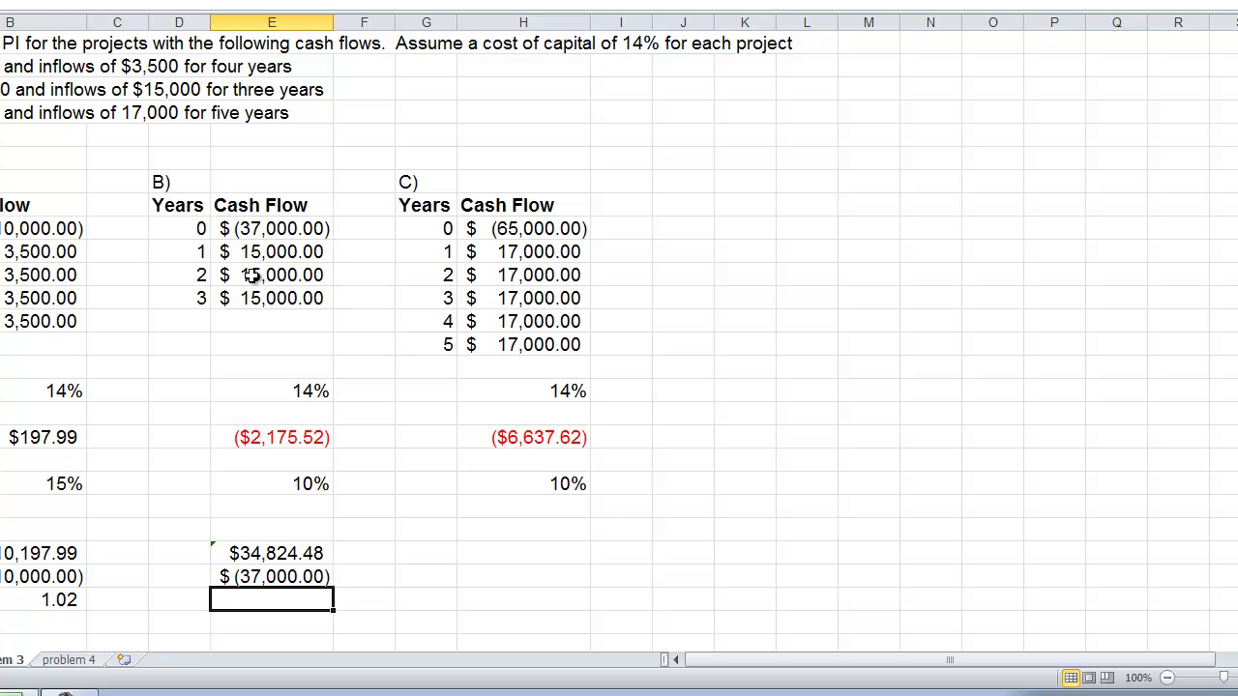
Calculate project B's PI in E25 with =E23/-E24 and show it without a dollar sign
{"action": "type", "text": "="}
{"action": "left_click", "coordinate": [276, 551]}
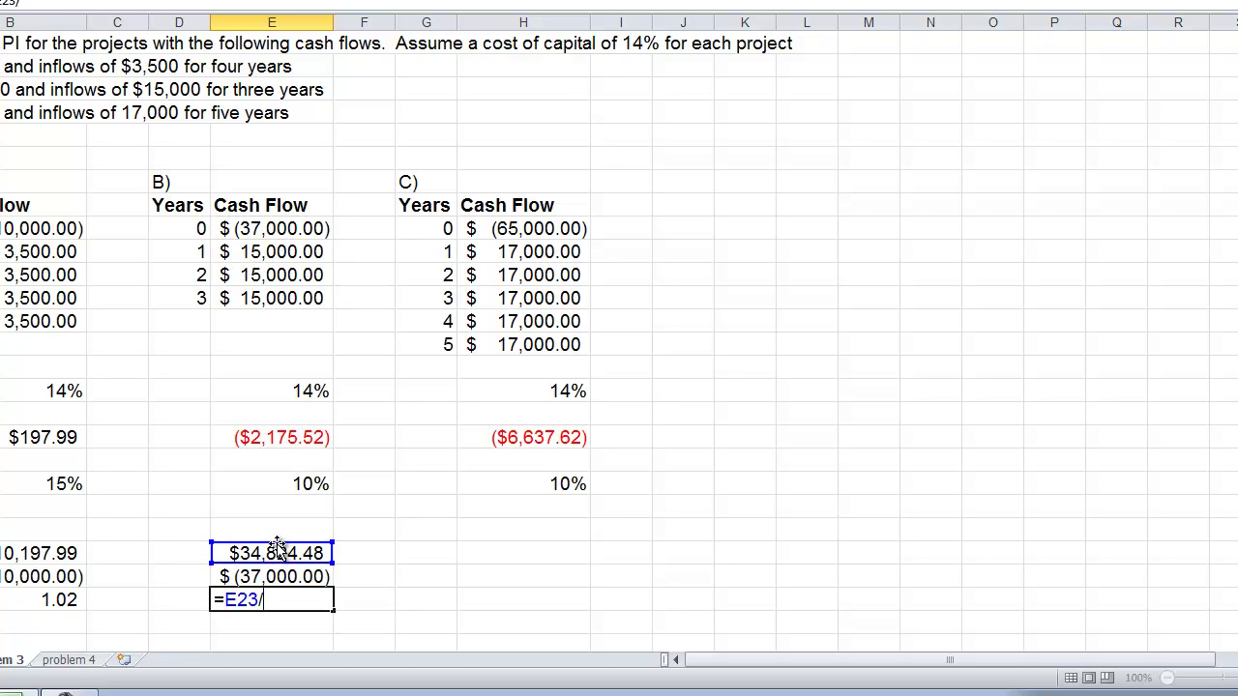
{"action": "type", "text": "-"}
{"action": "left_click", "coordinate": [263, 578]}
{"action": "key", "text": "Return"}
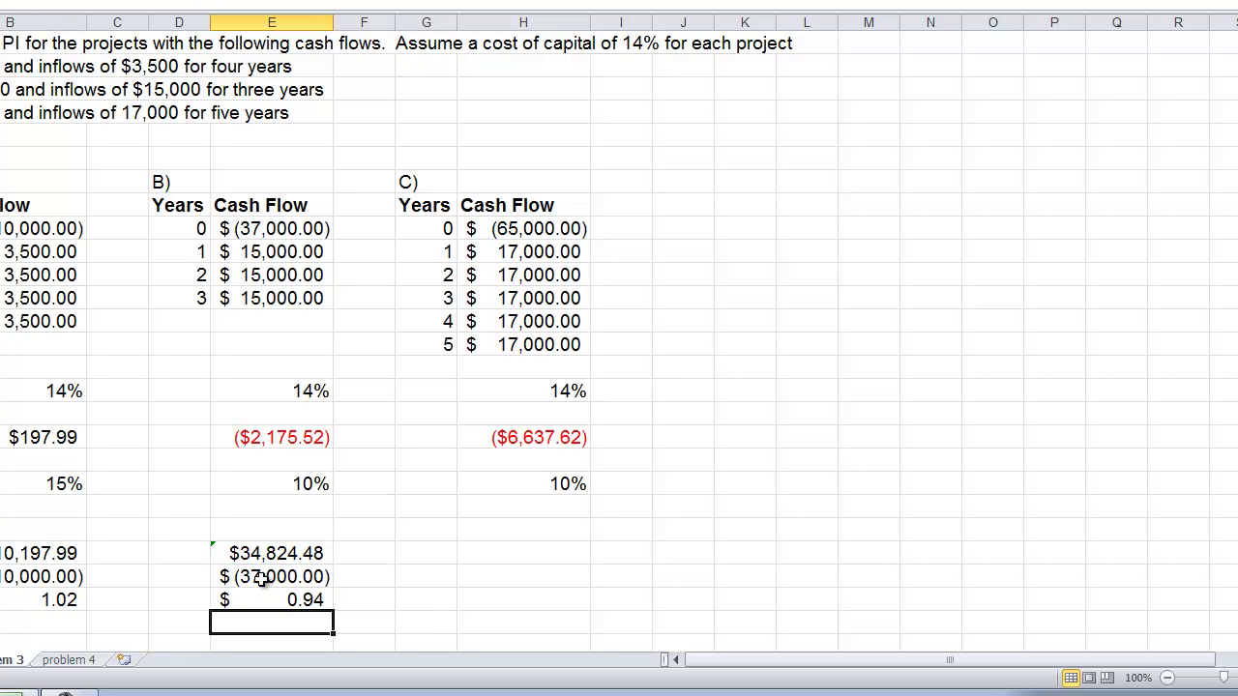
{"action": "left_click", "coordinate": [255, 601]}
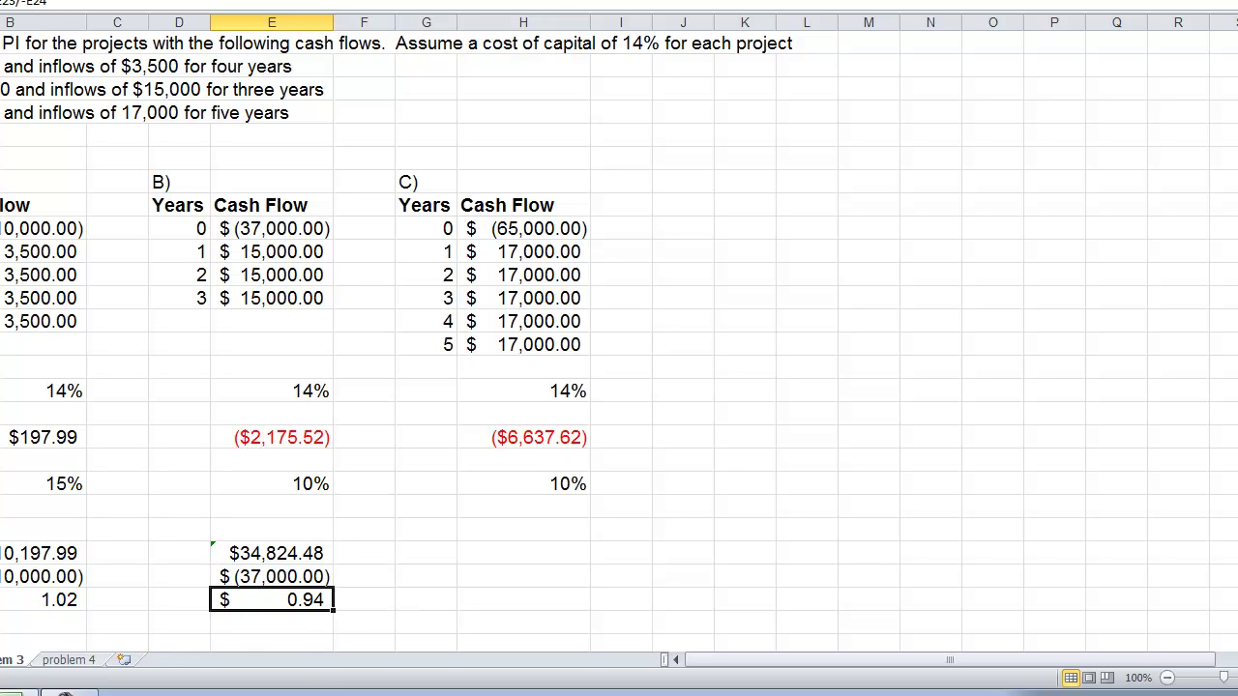
Calculate the NPV of project C's inflows in H23, using rate H16 and cash flows H10:H14
{"action": "left_click", "coordinate": [524, 557]}
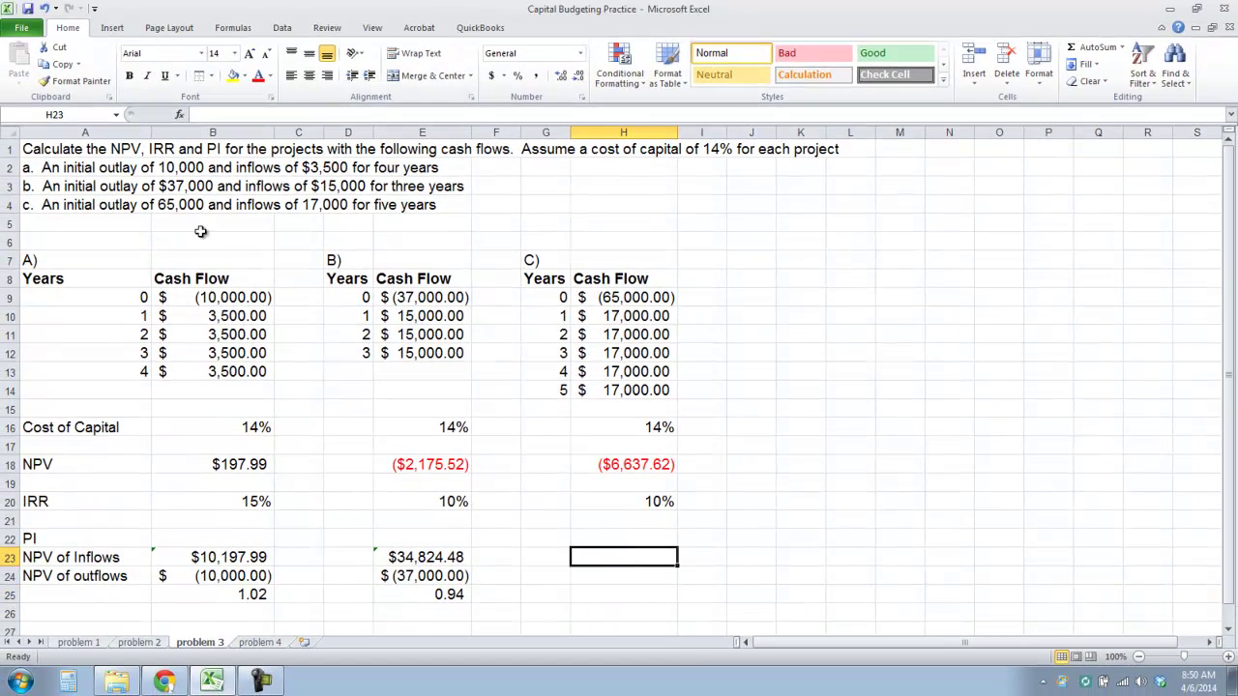
{"action": "left_click", "coordinate": [179, 114]}
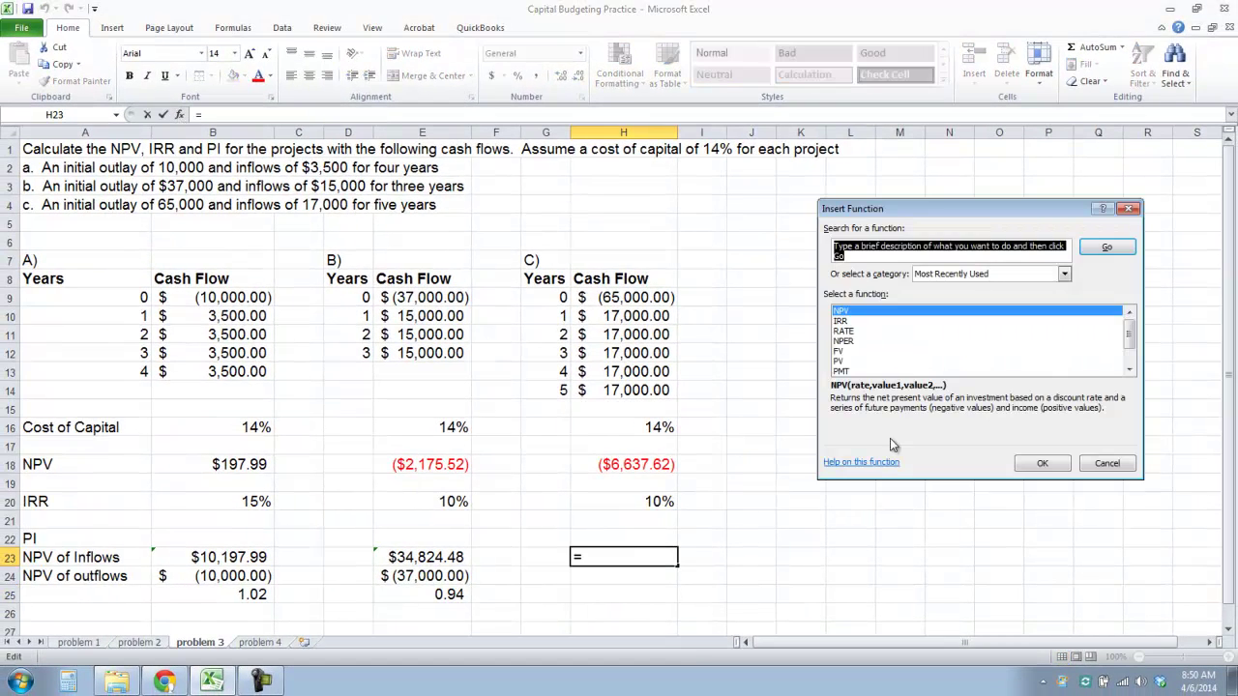
{"action": "left_click", "coordinate": [1043, 466]}
{"action": "left_click", "coordinate": [614, 426]}
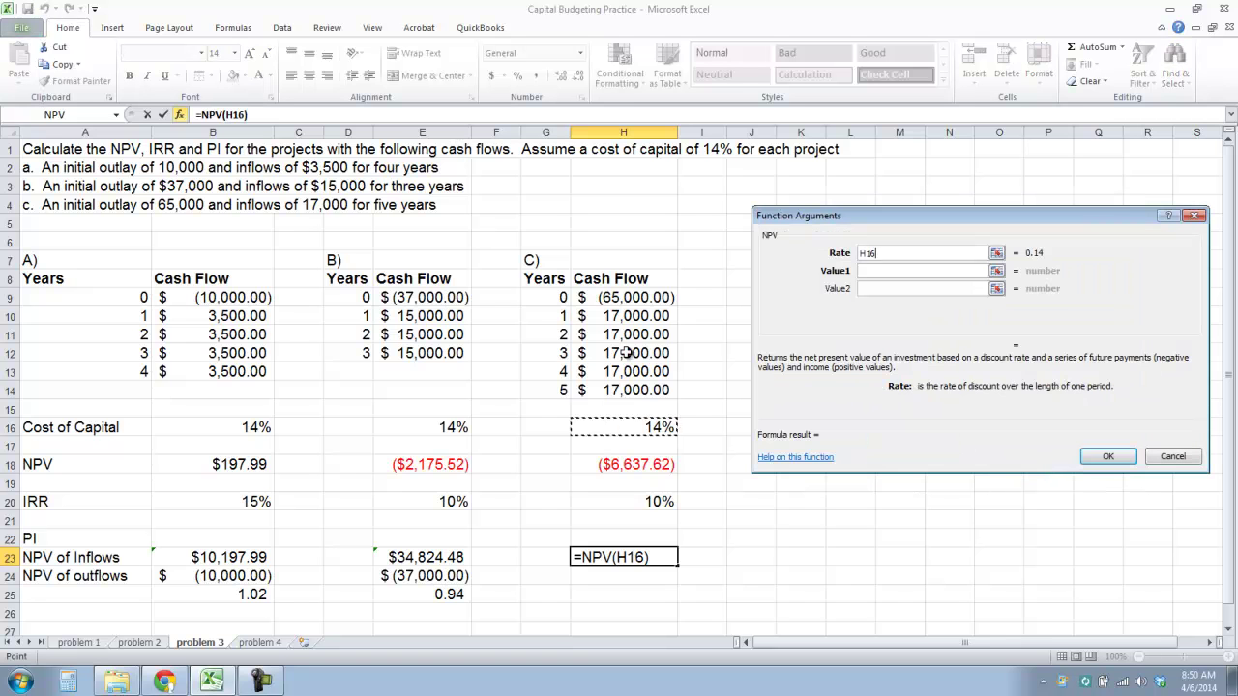
{"action": "left_click", "coordinate": [885, 270]}
{"action": "left_click_drag", "start_coordinate": [611, 317], "coordinate": [611, 391]}
{"action": "key", "text": "Return"}
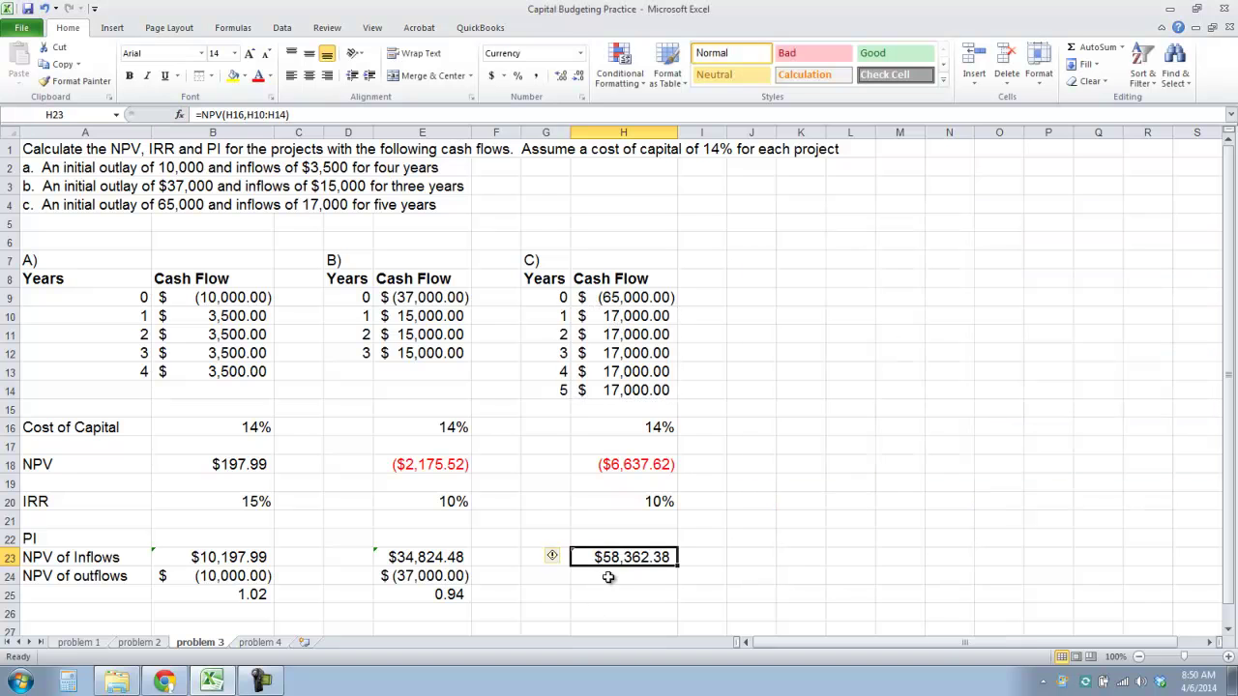
Link project C's NPV of outflows in H24 to its initial outlay in H9
{"action": "left_click", "coordinate": [611, 574]}
{"action": "type", "text": "="}
{"action": "left_click", "coordinate": [619, 298]}
{"action": "key", "text": "Return"}
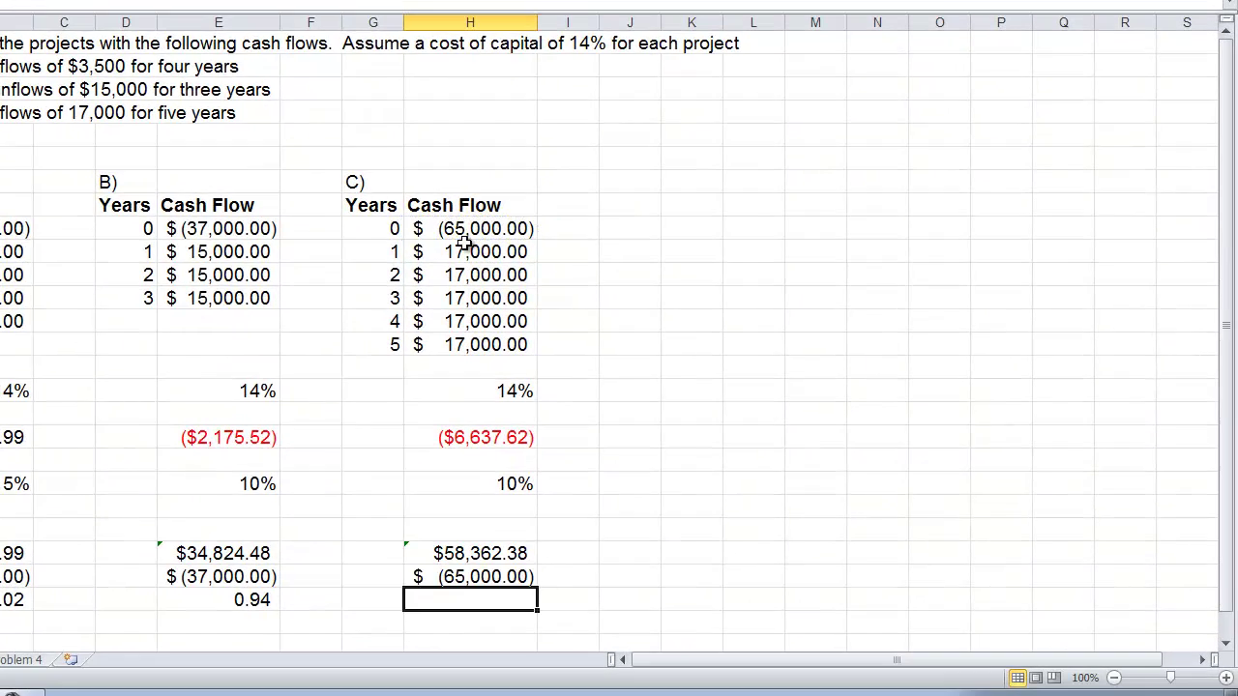
Calculate project C's PI in H25 with =H23/-H24 and show it without a dollar sign
{"action": "type", "text": "="}
{"action": "left_click", "coordinate": [474, 554]}
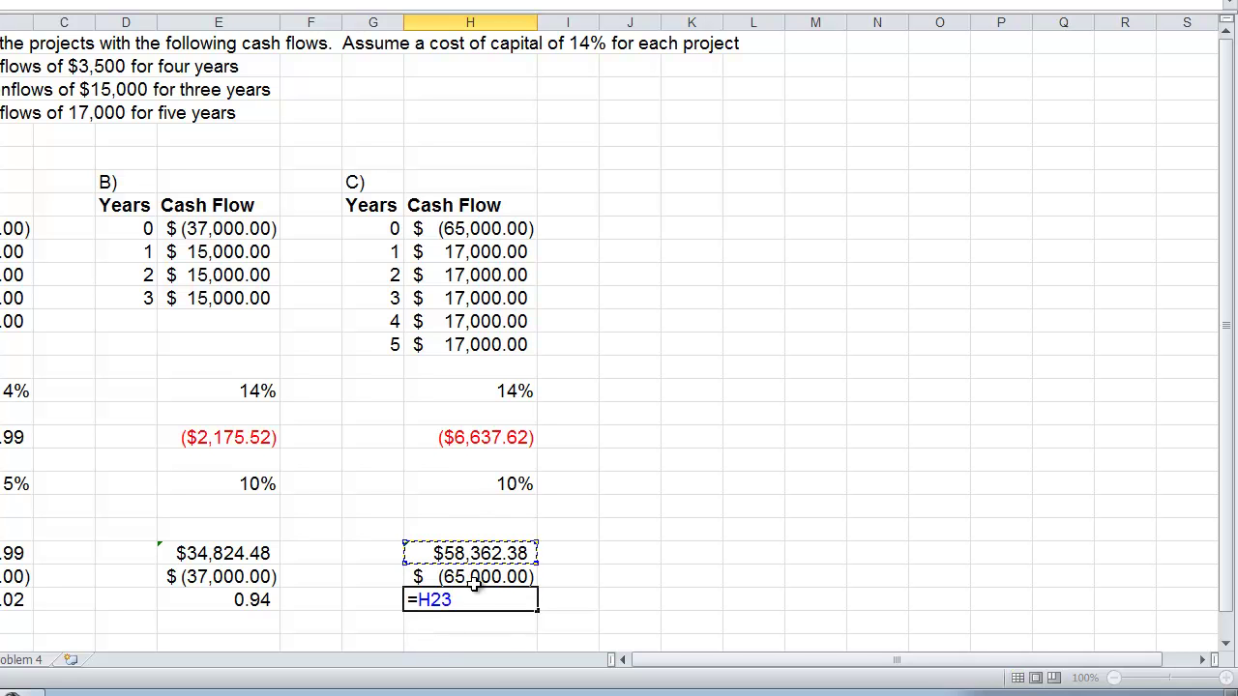
{"action": "left_click", "coordinate": [482, 577]}
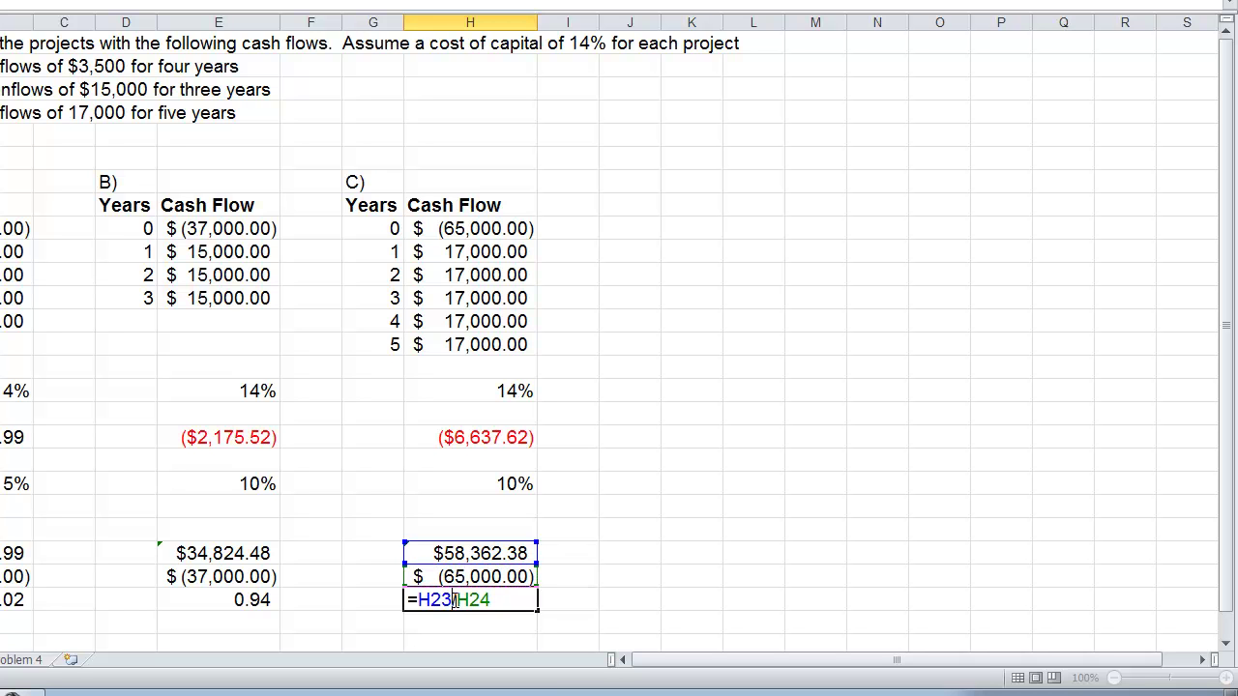
{"action": "left_click", "coordinate": [461, 600]}
{"action": "type", "text": "-"}
{"action": "key", "text": "Return"}
{"action": "left_click", "coordinate": [462, 599]}
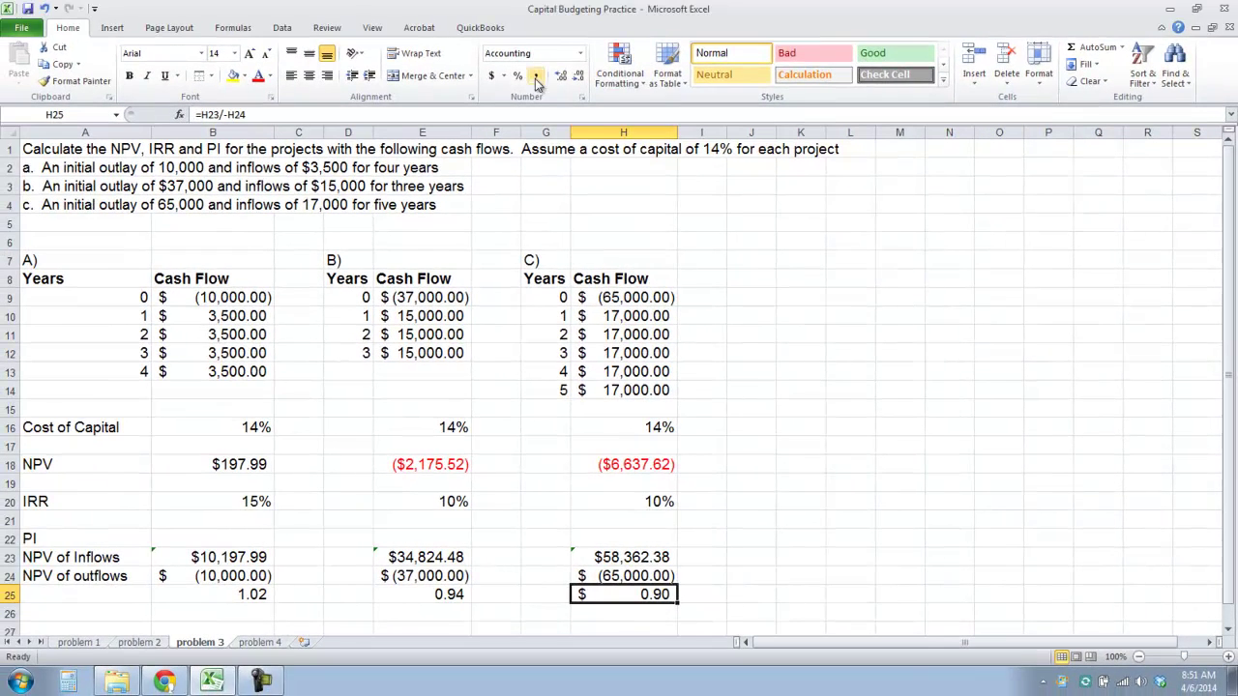
{"action": "left_click", "coordinate": [539, 80]}
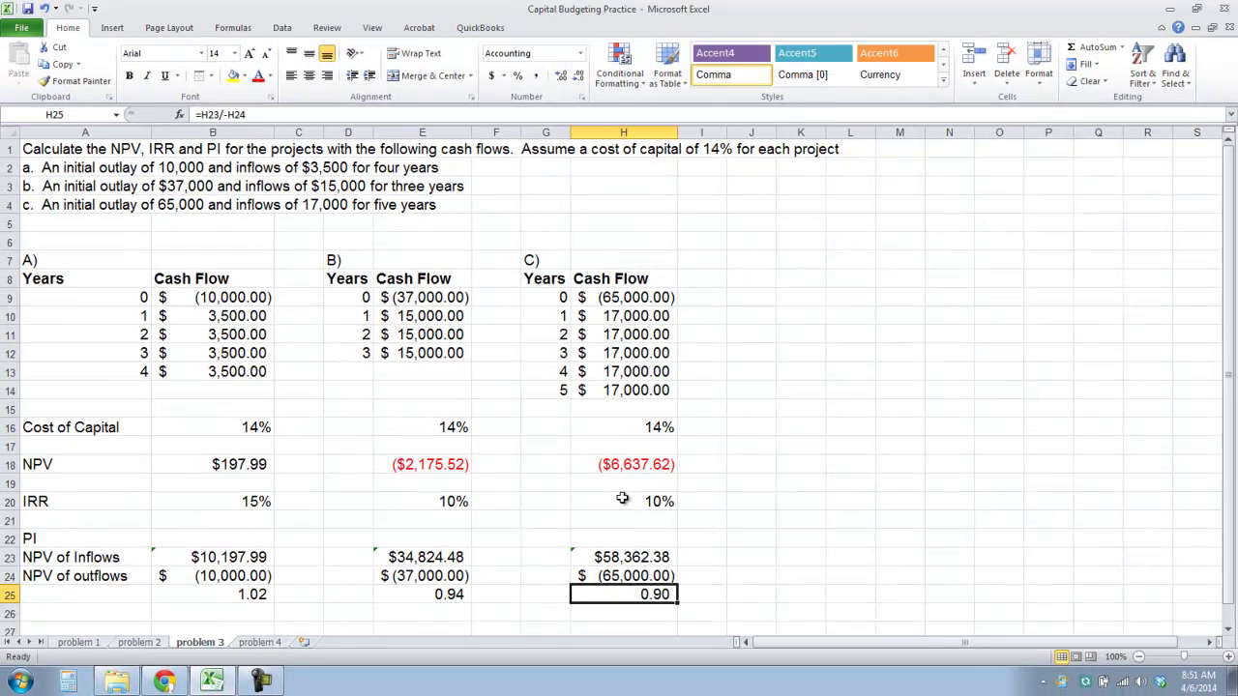
Mark the NPV decisions beside each project's result: A in C18, R in F18 and R in I18
{"action": "left_click", "coordinate": [716, 463]}
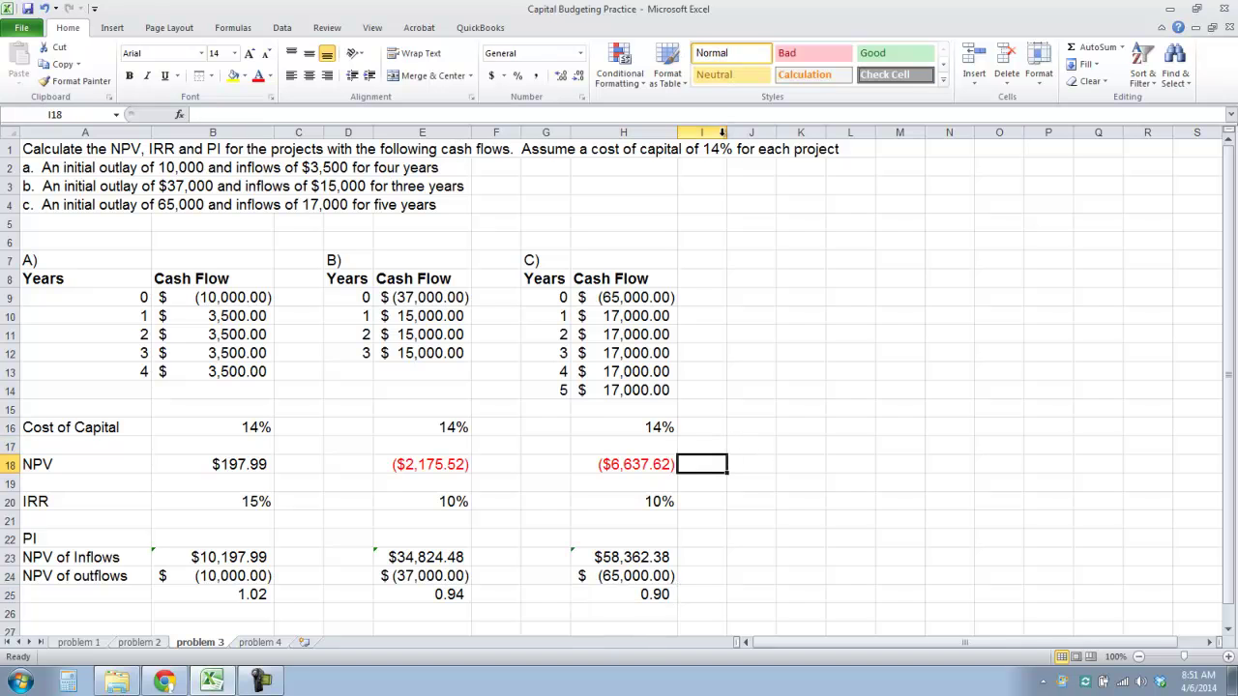
{"action": "left_click", "coordinate": [317, 470]}
{"action": "type", "text": "A"}
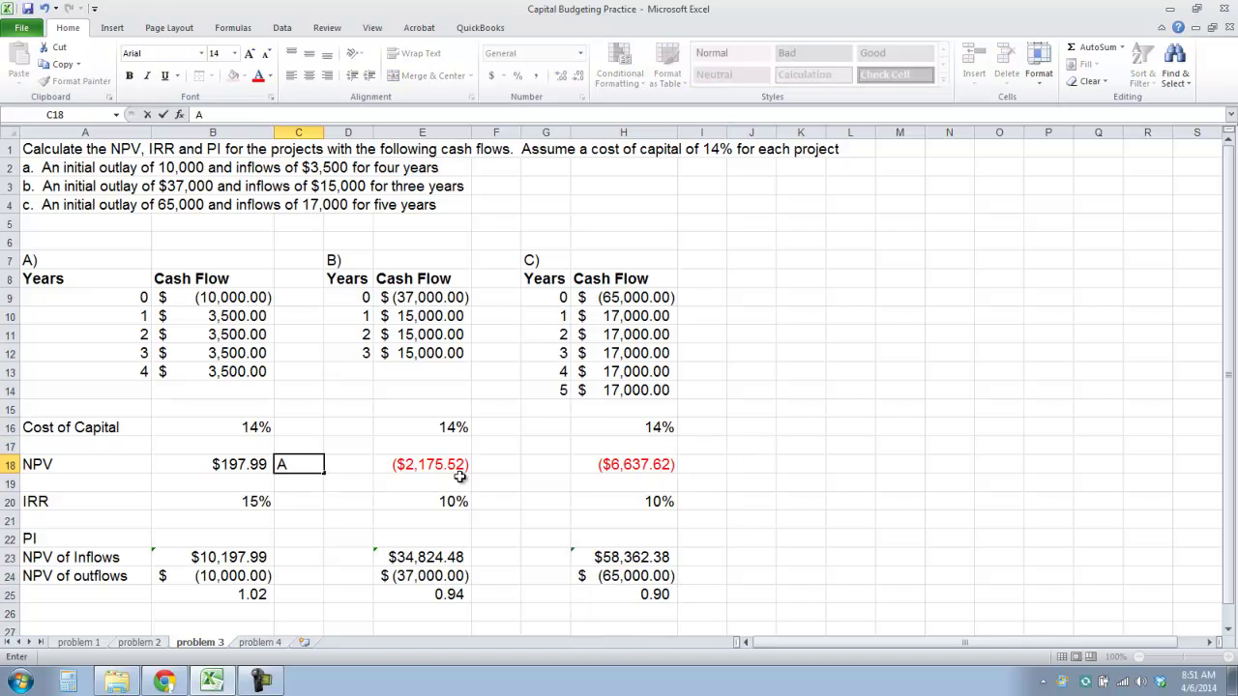
{"action": "left_click", "coordinate": [495, 471]}
{"action": "type", "text": "A"}
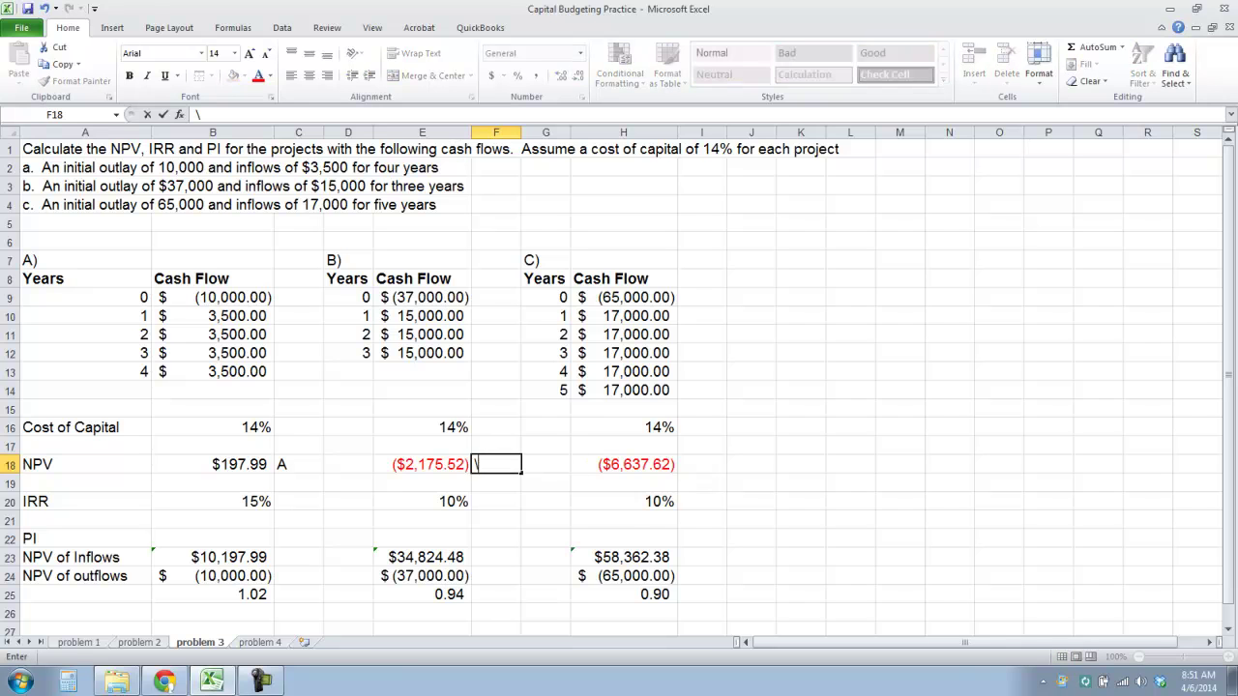
{"action": "key", "text": "BackSpace"}
{"action": "type", "text": "R"}
{"action": "key", "text": "Tab"}
{"action": "key", "text": "Tab"}
{"action": "key", "text": "Tab"}
{"action": "type", "text": "R"}
Mark the IRR decisions beside each project's result: A in C20, R in F20 and R in I20
{"action": "key", "text": "Down"}
{"action": "key", "text": "Down"}
{"action": "key", "text": "Left"}
{"action": "key", "text": "Left"}
{"action": "key", "text": "Left"}
{"action": "key", "text": "Left"}
{"action": "key", "text": "Left"}
{"action": "key", "text": "Left"}
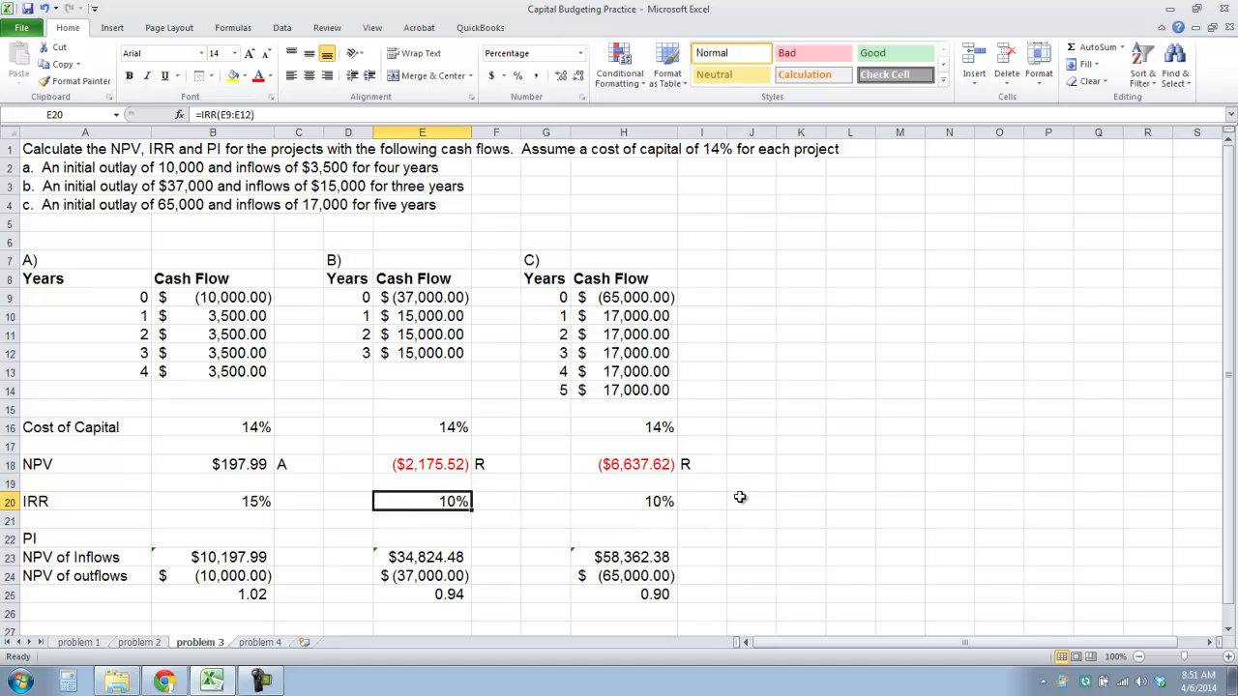
{"action": "type", "text": "A"}
{"action": "key", "text": "Tab"}
{"action": "key", "text": "Tab"}
{"action": "key", "text": "Tab"}
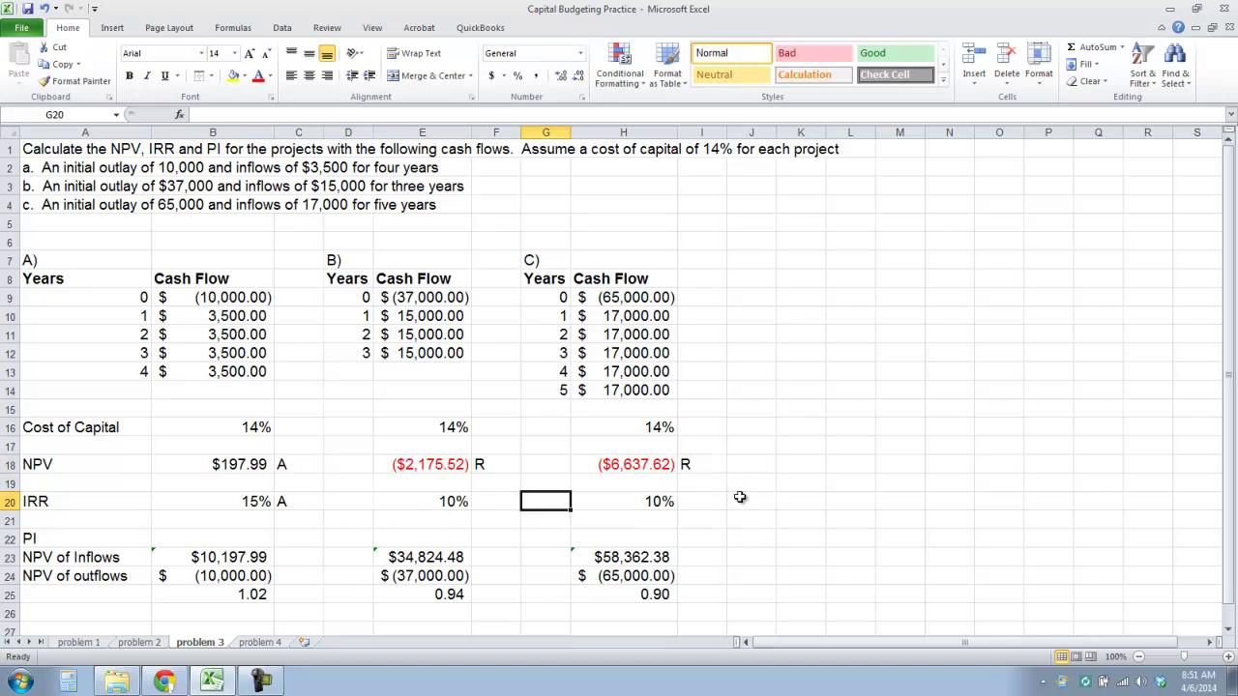
{"action": "type", "text": "R"}
{"action": "key", "text": "Tab"}
{"action": "key", "text": "Tab"}
{"action": "key", "text": "Tab"}
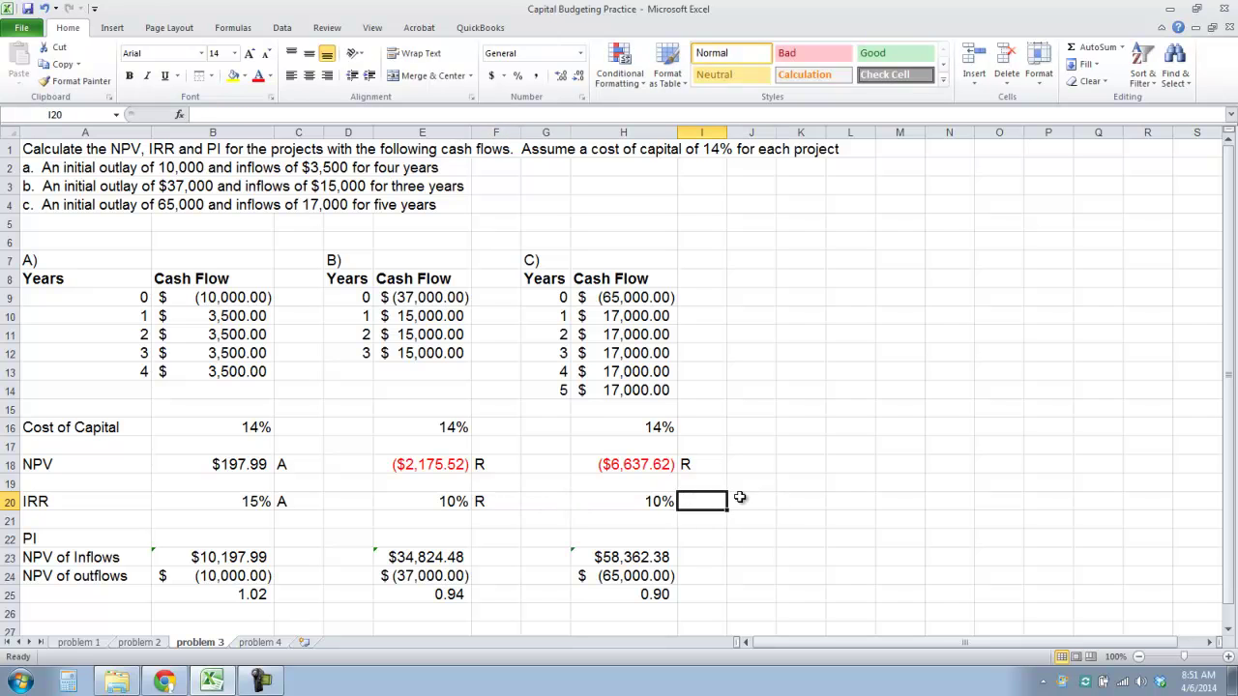
{"action": "type", "text": "R"}
Mark the PI decisions beside each project's result: A in C25, R in F25 and R in I25
{"action": "key", "text": "Down"}
{"action": "key", "text": "Down"}
{"action": "key", "text": "Left"}
{"action": "key", "text": "Left"}
{"action": "key", "text": "Left"}
{"action": "key", "text": "Left"}
{"action": "key", "text": "Left"}
{"action": "key", "text": "Left"}
{"action": "key", "text": "Down"}
{"action": "key", "text": "Down"}
{"action": "key", "text": "Down"}
{"action": "type", "text": "R"}
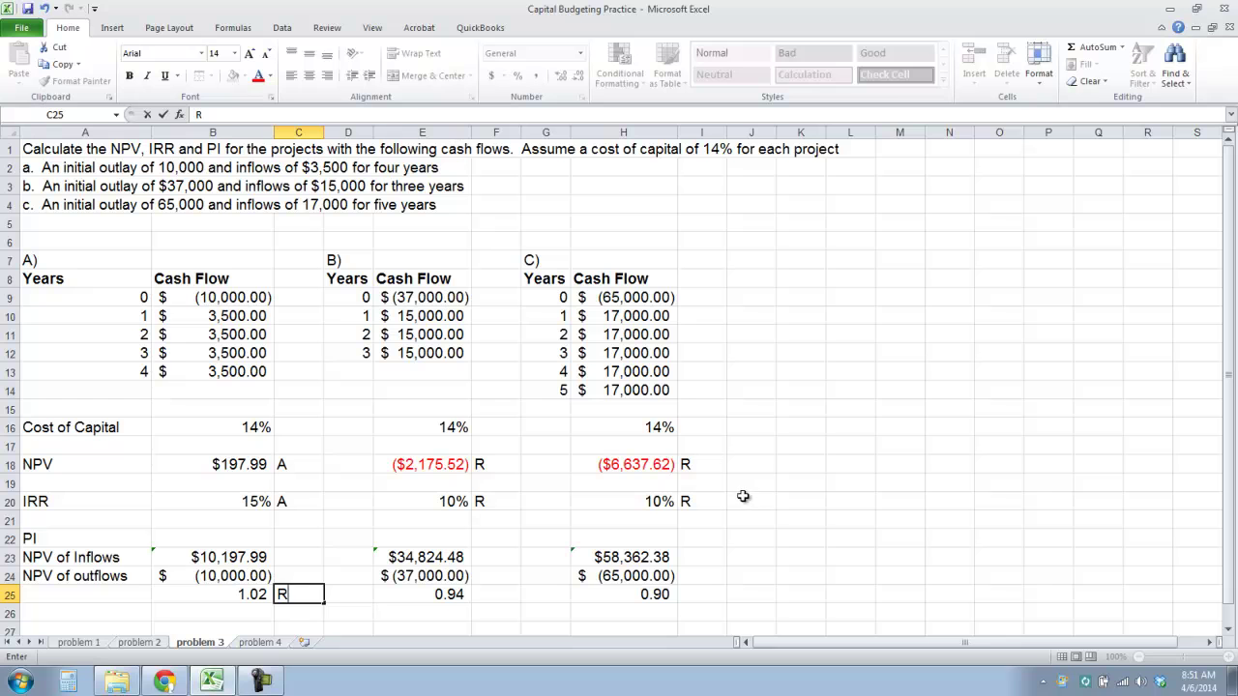
{"action": "key", "text": "Tab"}
{"action": "key", "text": "Tab"}
{"action": "key", "text": "Tab"}
{"action": "type", "text": "R"}
{"action": "key", "text": "Tab"}
{"action": "key", "text": "Tab"}
{"action": "key", "text": "Tab"}
{"action": "type", "text": "R"}
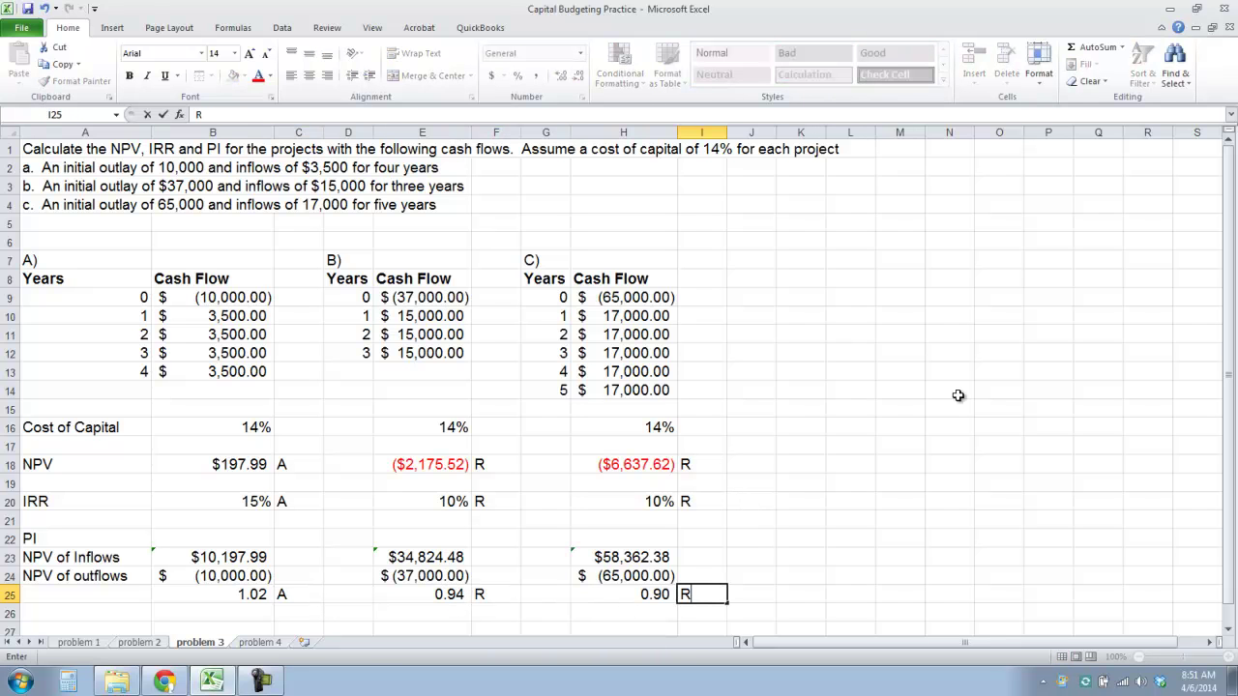
Open the problem 4 sheet and copy the Year and Project A data in A3:B8 to A12
{"action": "left_click", "coordinate": [261, 643]}
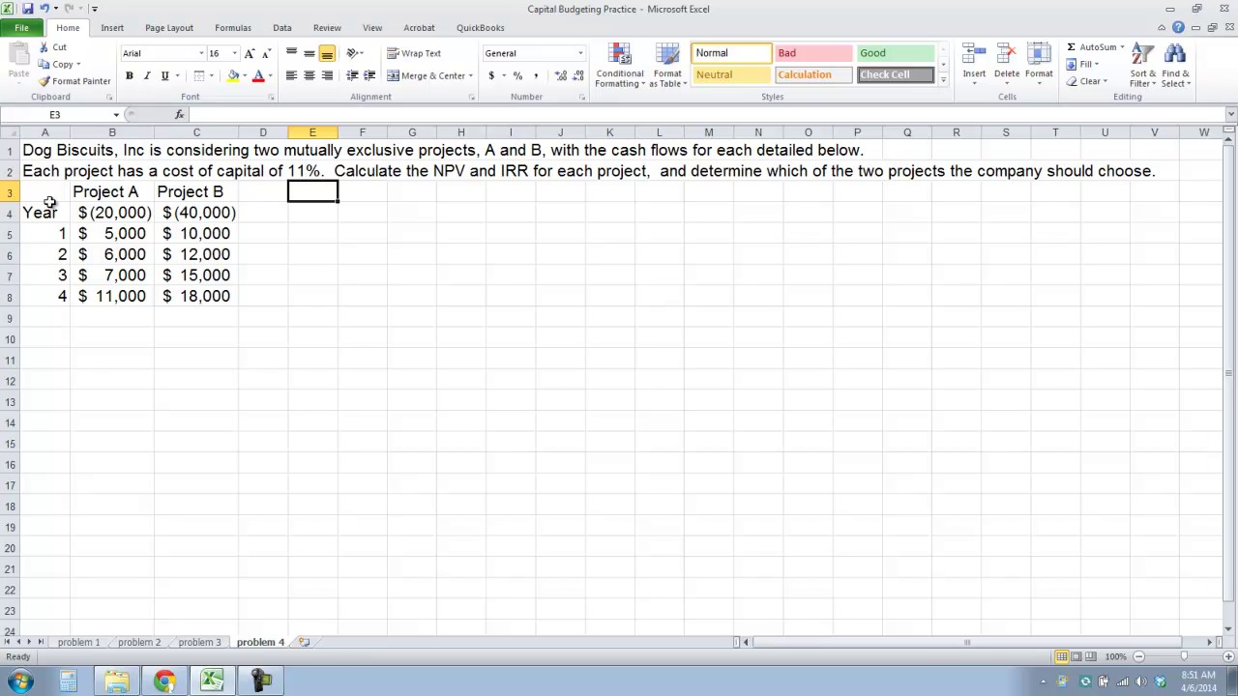
{"action": "left_click_drag", "start_coordinate": [49, 200], "coordinate": [85, 283]}
{"action": "key", "text": "ctrl+c"}
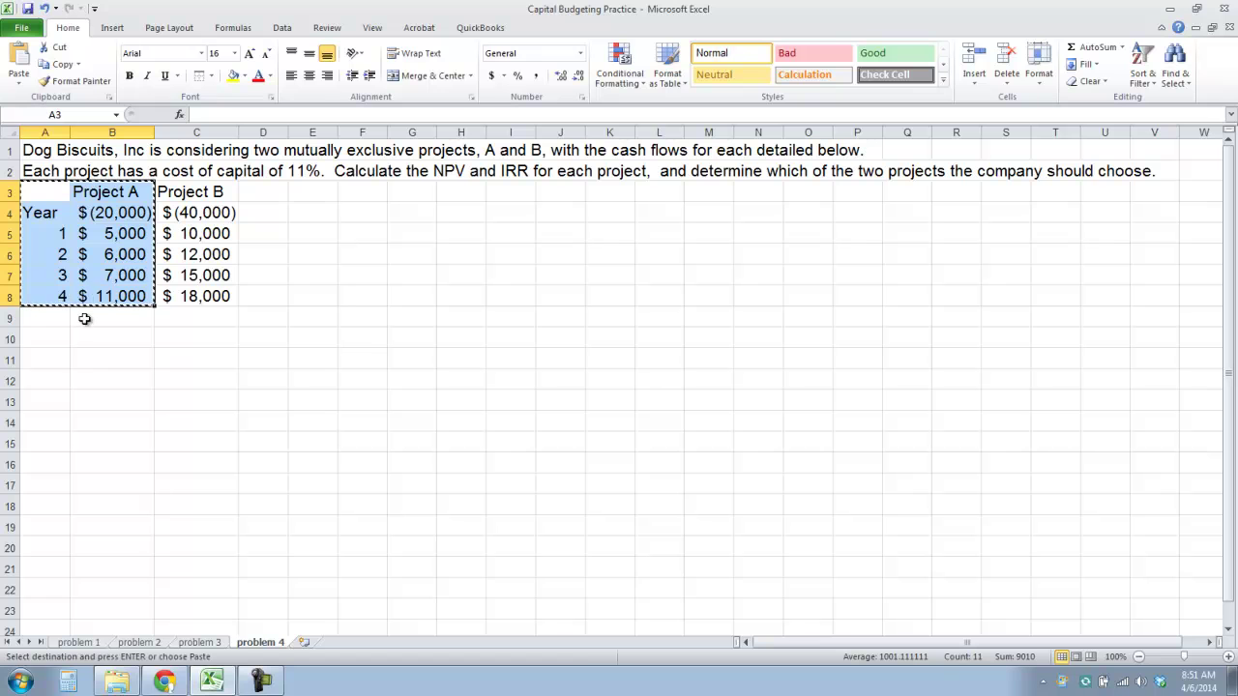
{"action": "left_click", "coordinate": [56, 382]}
{"action": "key", "text": "ctrl+v"}
{"action": "left_click", "coordinate": [51, 380]}
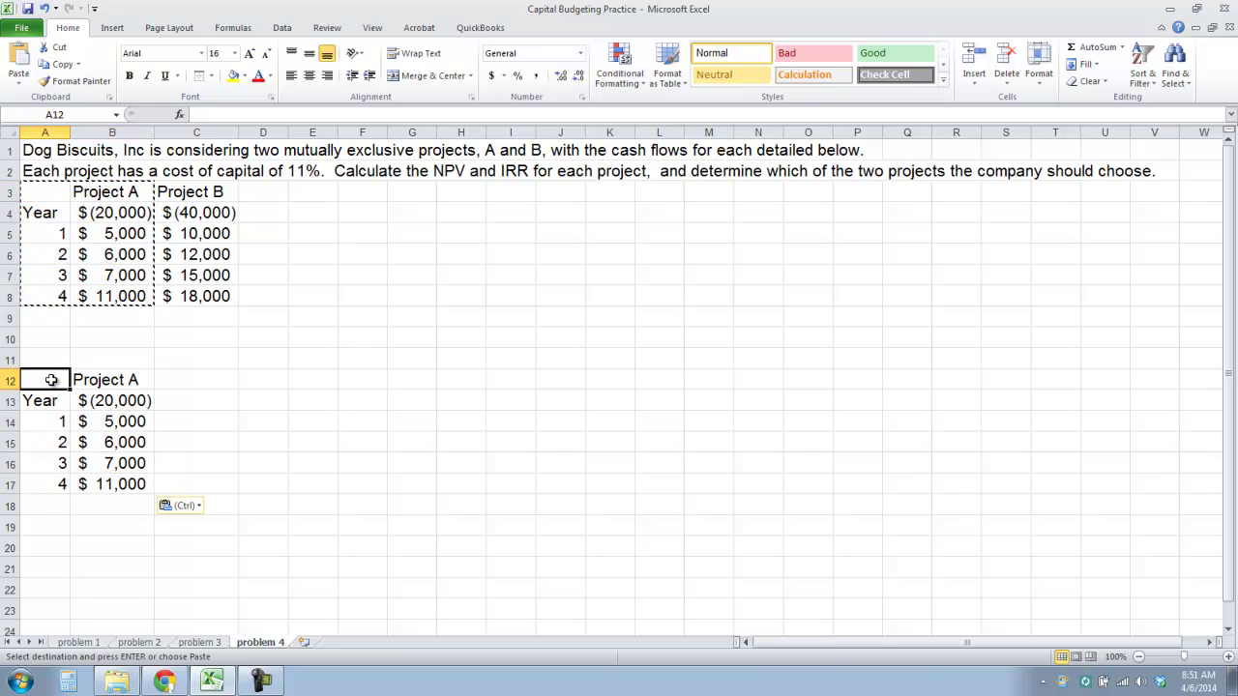
Move the Project A label from B12 to A11
{"action": "right_click", "coordinate": [109, 380]}
{"action": "left_click", "coordinate": [141, 387]}
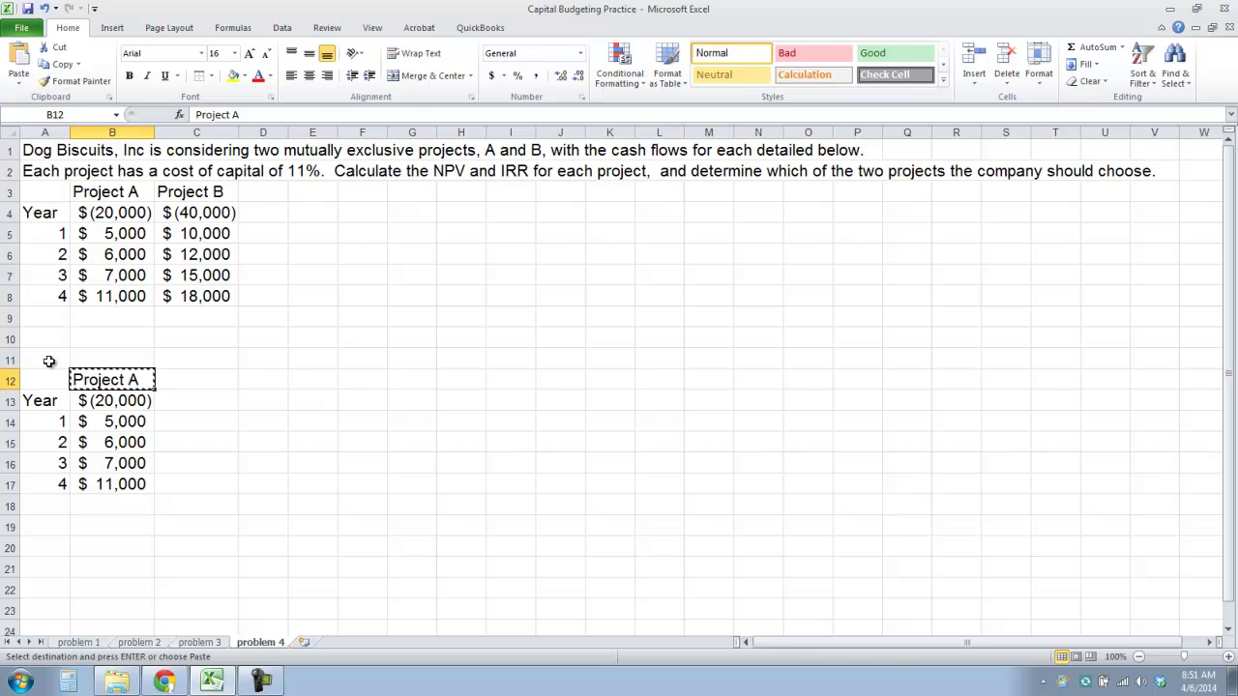
{"action": "left_click", "coordinate": [50, 361]}
{"action": "right_click", "coordinate": [49, 361]}
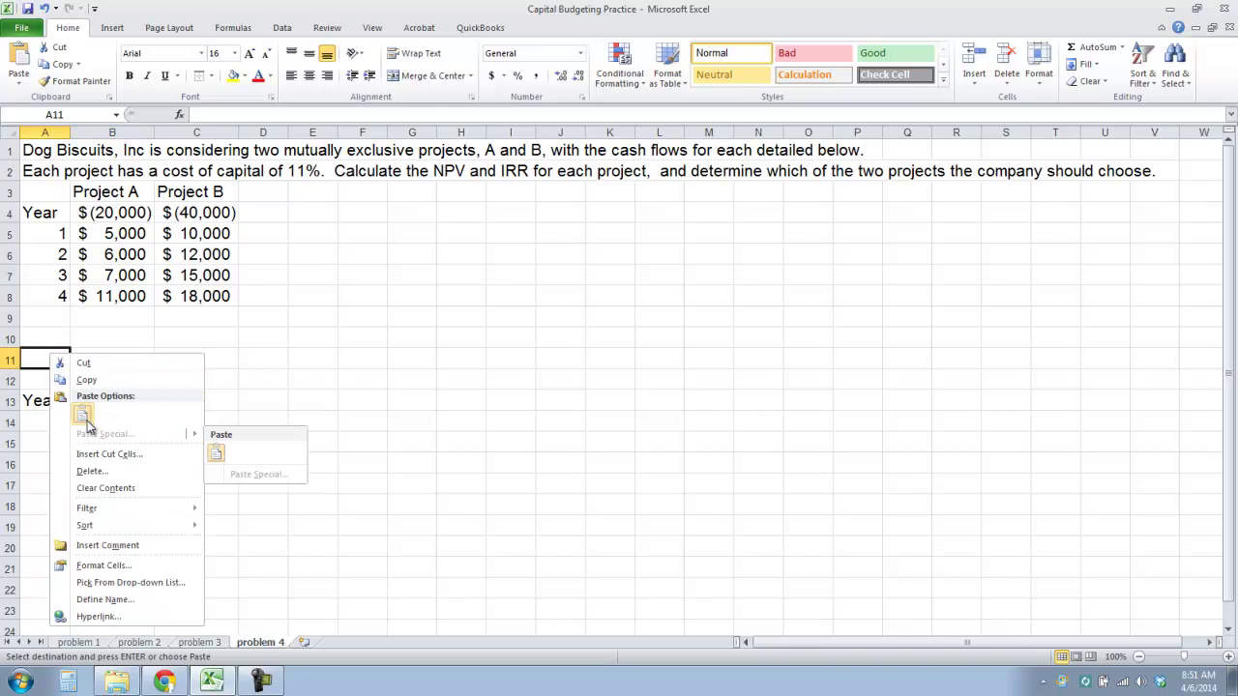
{"action": "left_click", "coordinate": [84, 416]}
{"action": "left_click", "coordinate": [67, 403]}
{"action": "left_click", "coordinate": [99, 402]}
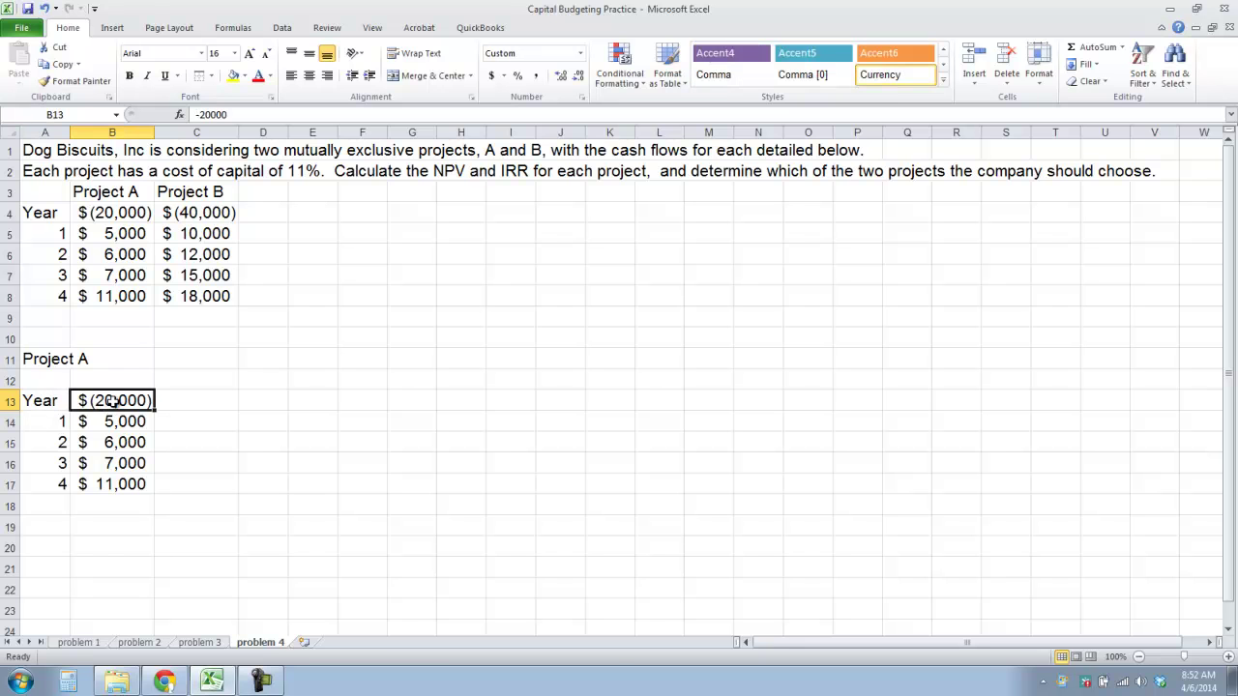
{"action": "right_click", "coordinate": [56, 408]}
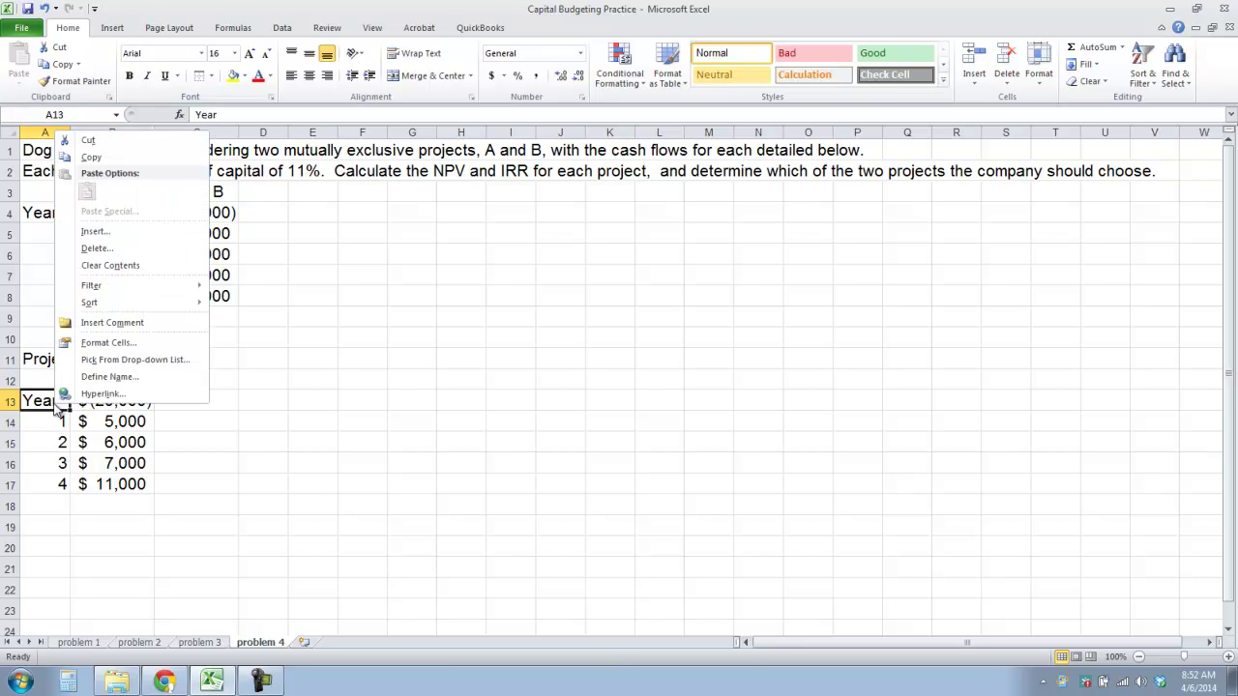
{"action": "left_click", "coordinate": [124, 143]}
{"action": "left_click", "coordinate": [40, 383]}
{"action": "right_click", "coordinate": [41, 385]}
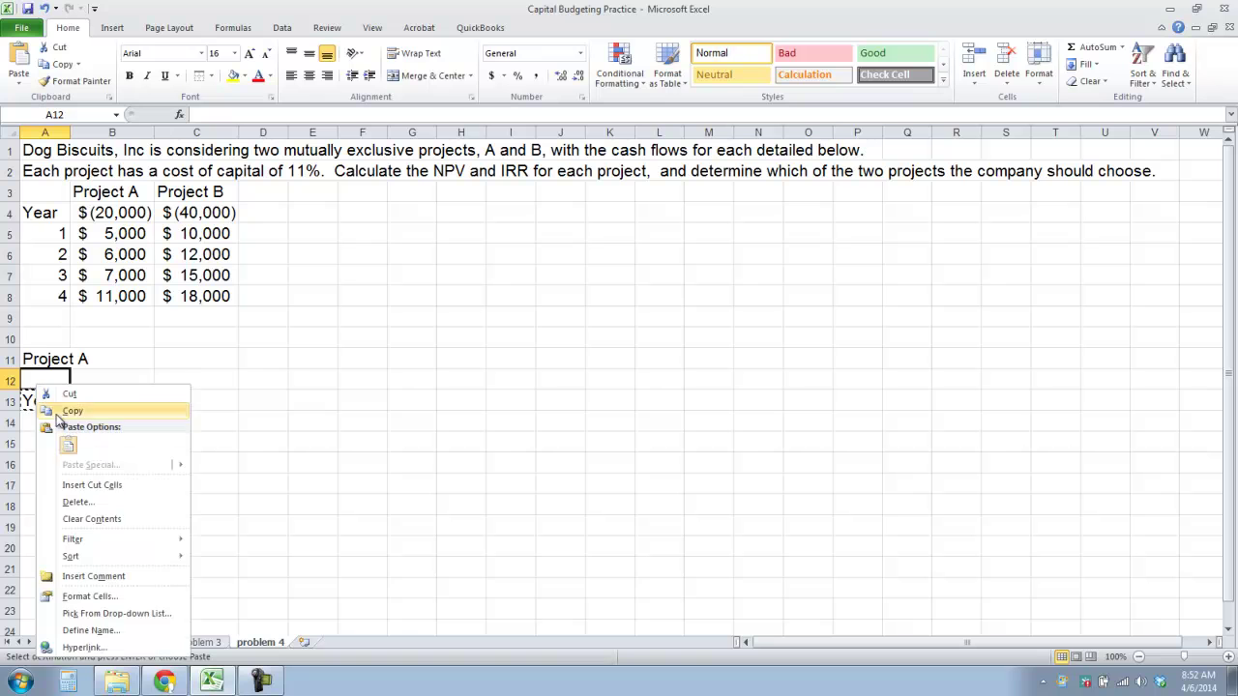
{"action": "left_click", "coordinate": [73, 412]}
Copy the Year label from A13 to A12 and replace A13 with 0 for the initial year
{"action": "right_click", "coordinate": [53, 406]}
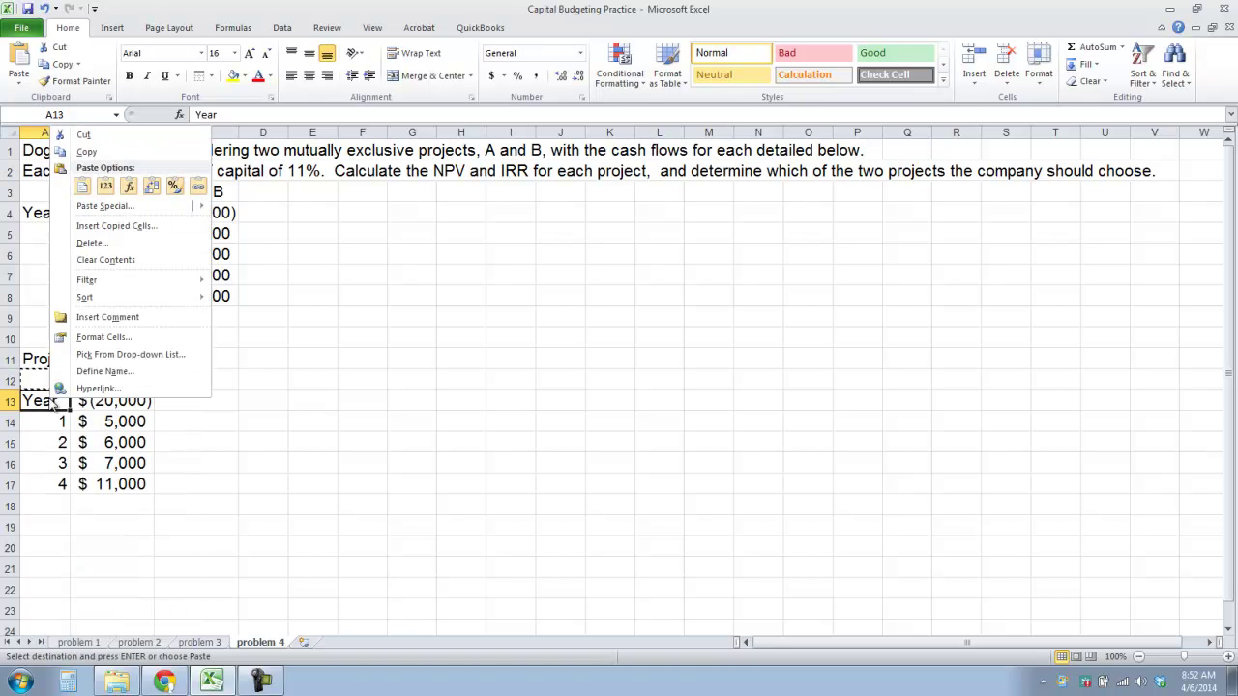
{"action": "left_click", "coordinate": [86, 152]}
{"action": "left_click", "coordinate": [53, 385]}
{"action": "right_click", "coordinate": [54, 385]}
{"action": "left_click", "coordinate": [83, 440]}
{"action": "left_click", "coordinate": [50, 400]}
{"action": "type", "text": "0"}
{"action": "key", "text": "Tab"}
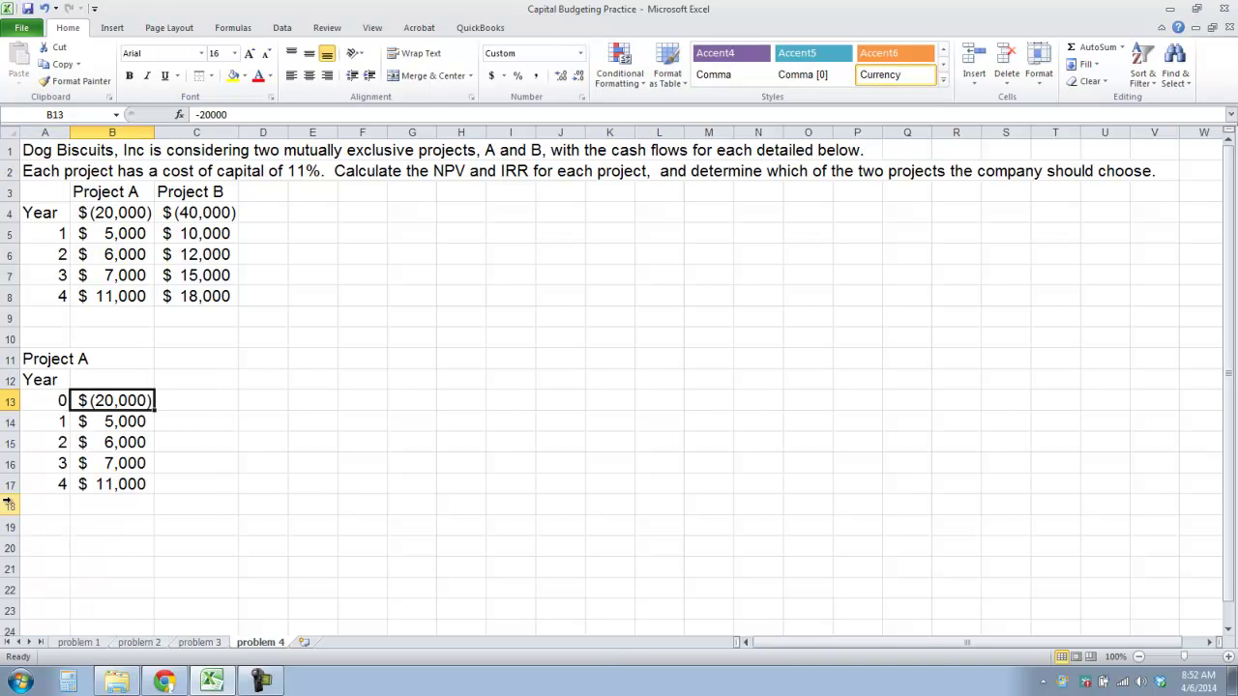
Widen columns A and B and make the Project A heading in A11 bold
{"action": "left_click_drag", "start_coordinate": [70, 133], "coordinate": [116, 132]}
{"action": "left_click", "coordinate": [74, 358]}
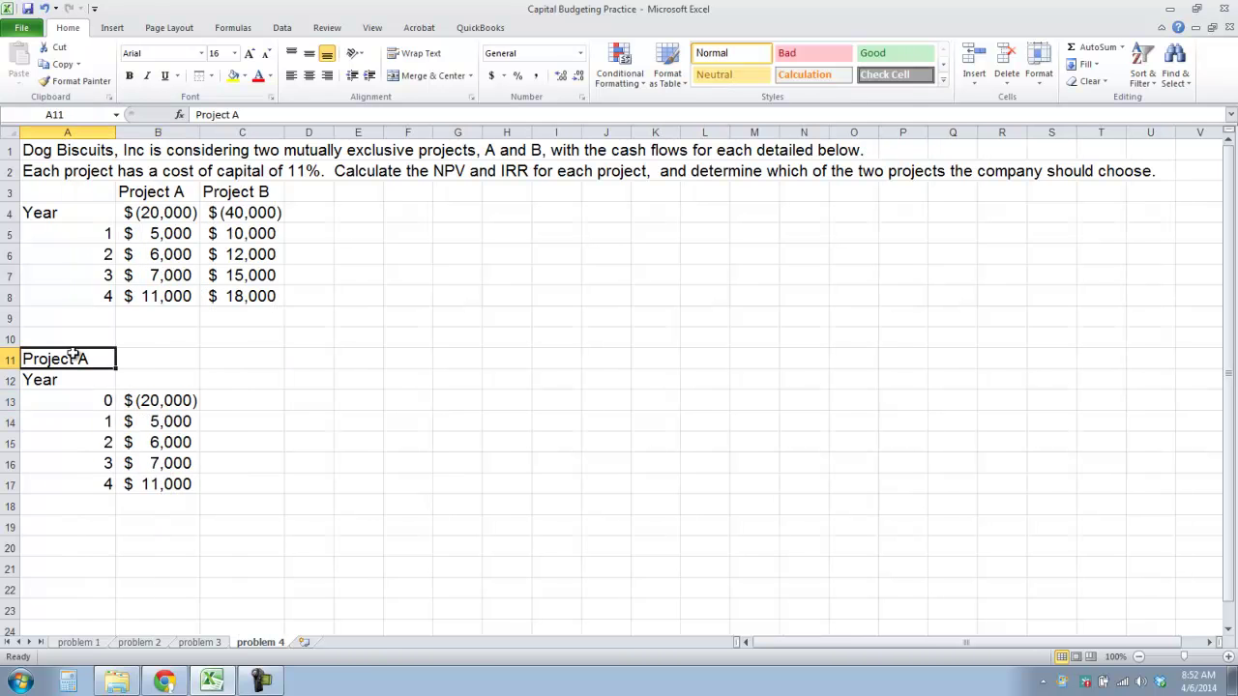
{"action": "left_click", "coordinate": [128, 75]}
{"action": "left_click_drag", "start_coordinate": [200, 133], "coordinate": [224, 133]}
Enter the header Cash Flow in B12 and make the headers in A12:B12 bold
{"action": "left_click", "coordinate": [162, 380]}
{"action": "type", "text": "C"}
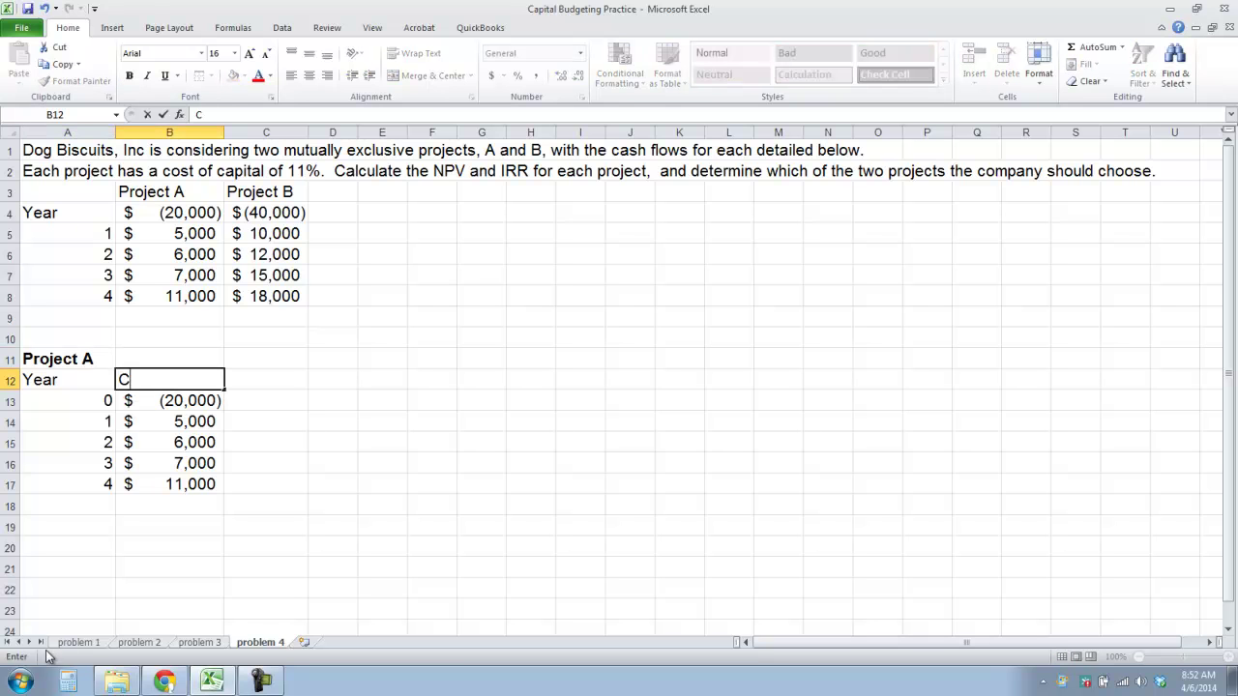
{"action": "type", "text": "ash Flow"}
{"action": "key", "text": "Tab"}
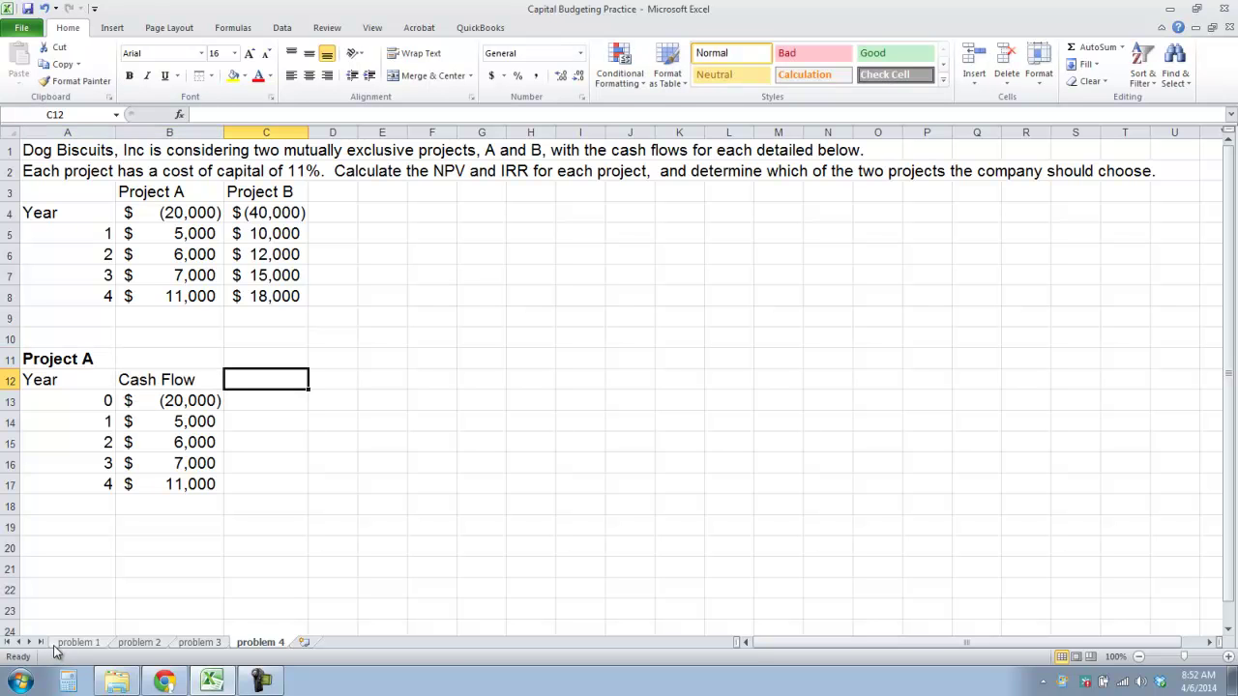
{"action": "left_click_drag", "start_coordinate": [79, 373], "coordinate": [169, 379]}
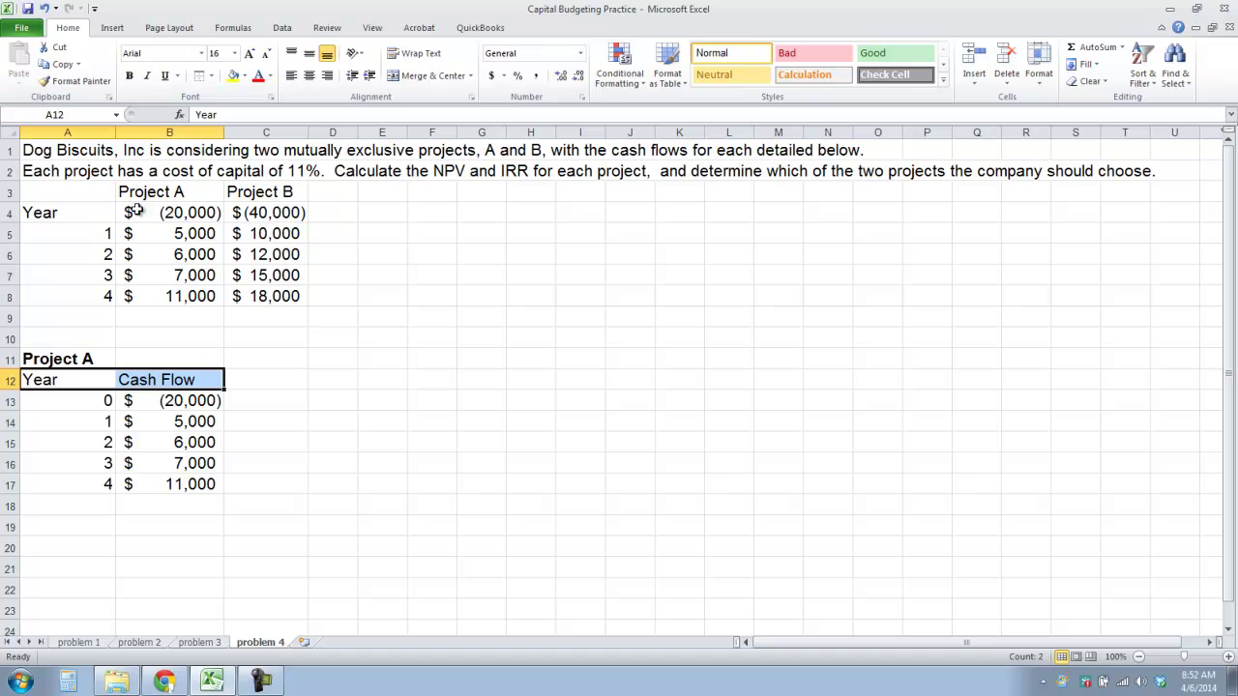
{"action": "left_click", "coordinate": [129, 76]}
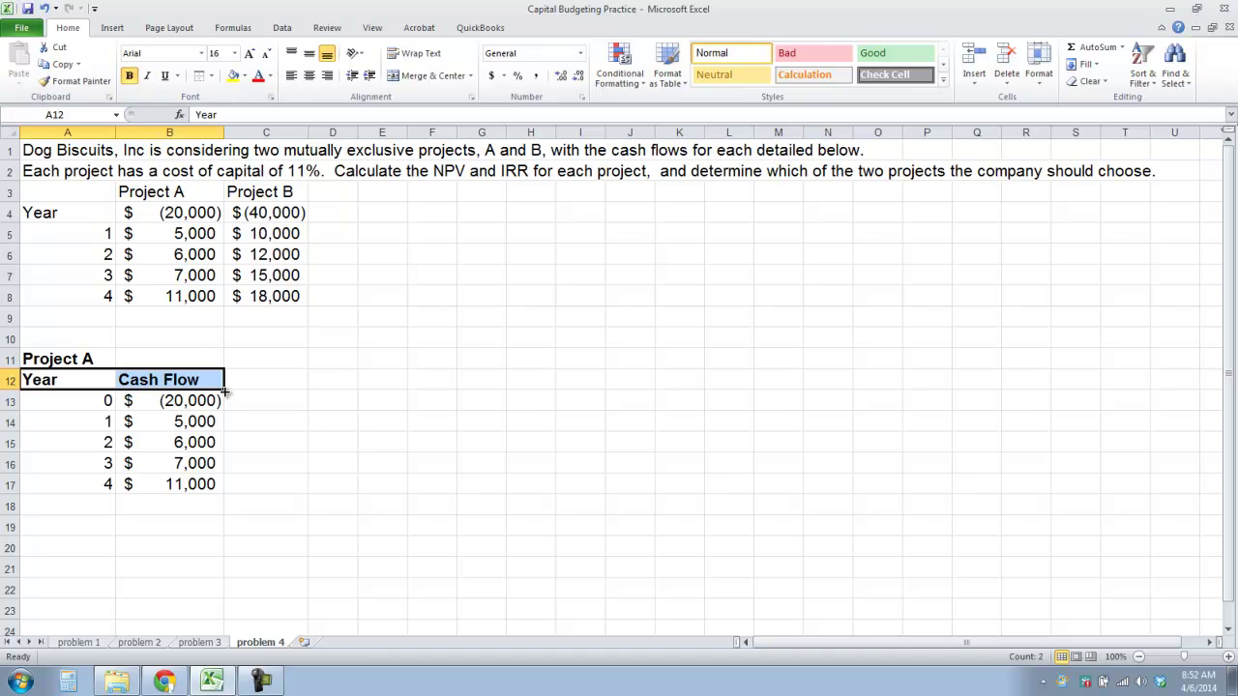
Copy the Project A heading and the Year and Cash Flow headers from A11:B12 to D11
{"action": "left_click_drag", "start_coordinate": [87, 359], "coordinate": [143, 380]}
{"action": "key", "text": "ctrl+c"}
{"action": "left_click", "coordinate": [335, 355]}
{"action": "key", "text": "ctrl+v"}
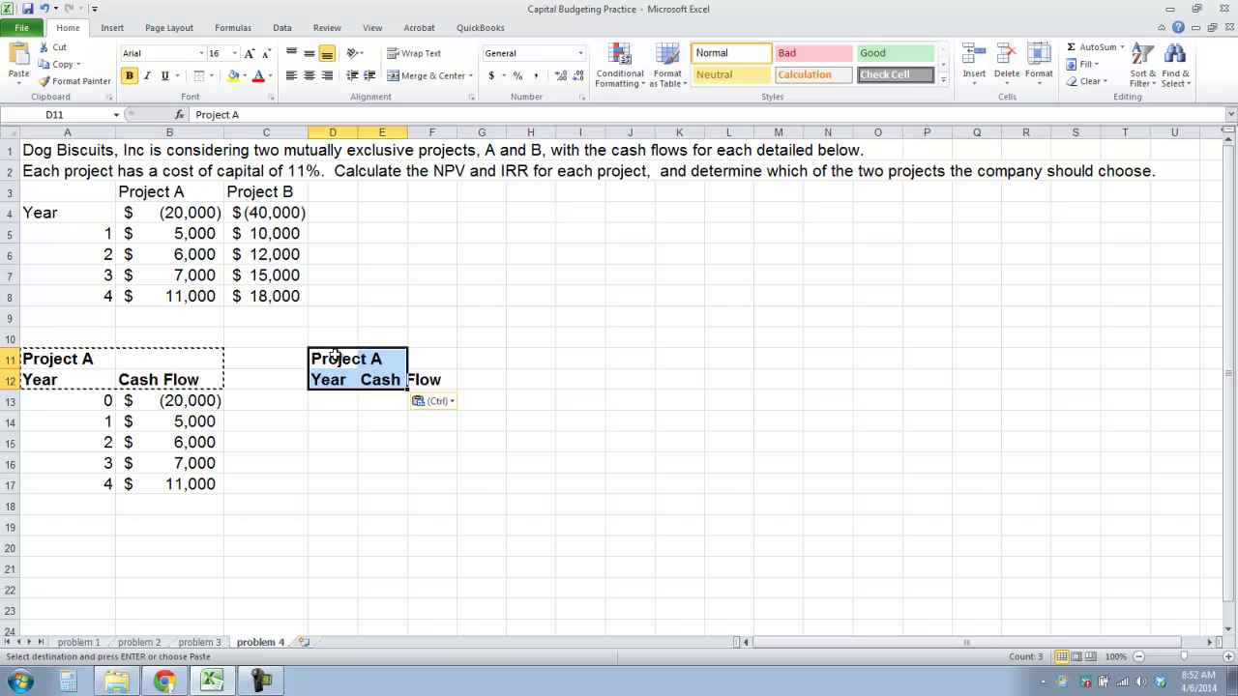
Change the copied table heading in D11 to Project B
{"action": "left_click", "coordinate": [339, 358]}
{"action": "left_click", "coordinate": [263, 115]}
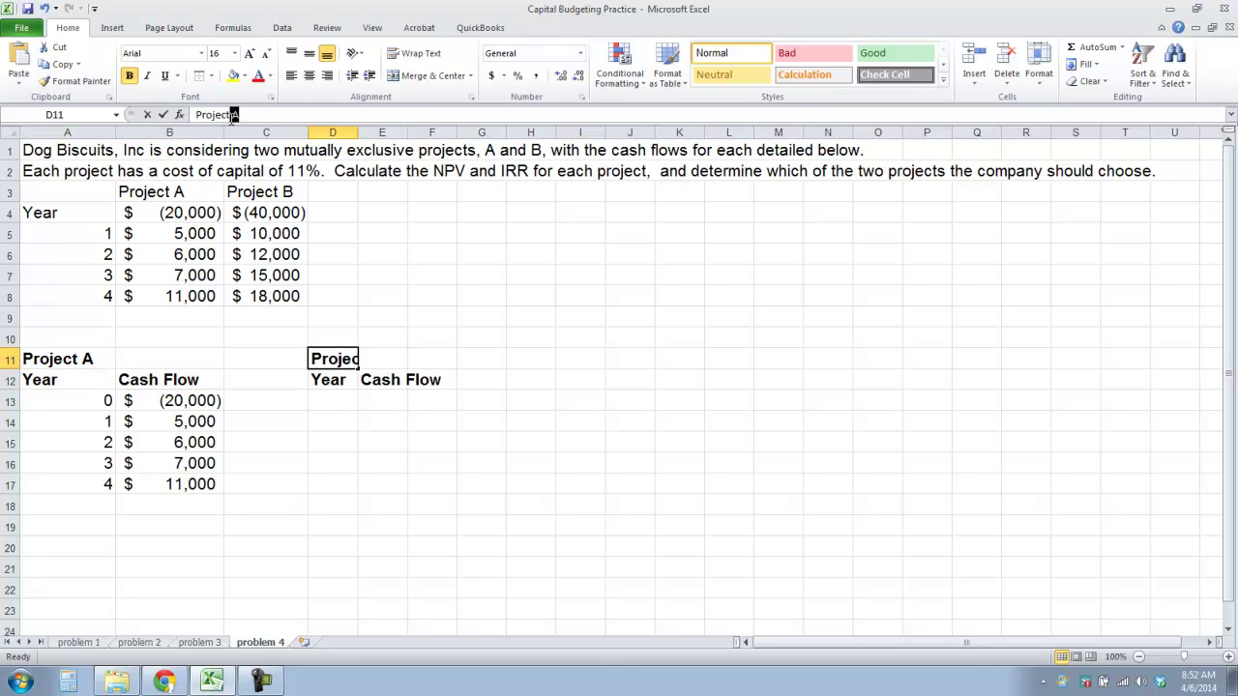
{"action": "left_click", "coordinate": [266, 132]}
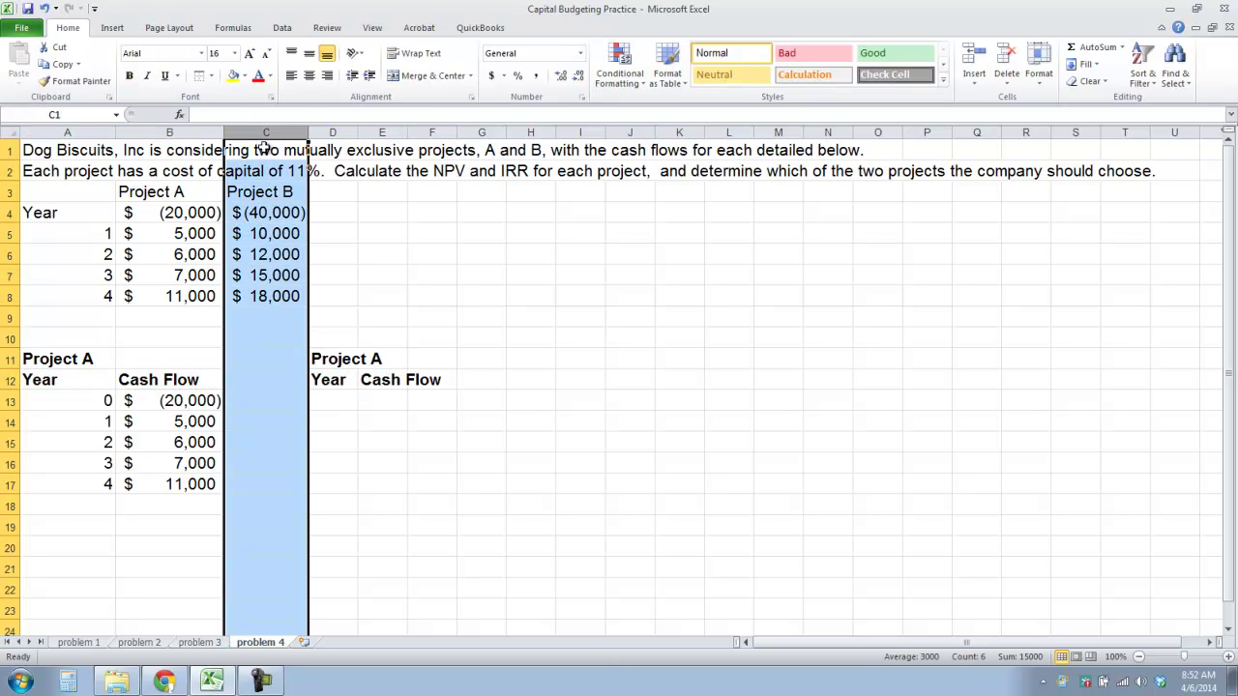
{"action": "left_click", "coordinate": [350, 363]}
{"action": "left_click", "coordinate": [319, 114]}
{"action": "key", "text": "BackSpace"}
{"action": "type", "text": "B"}
{"action": "key", "text": "Tab"}
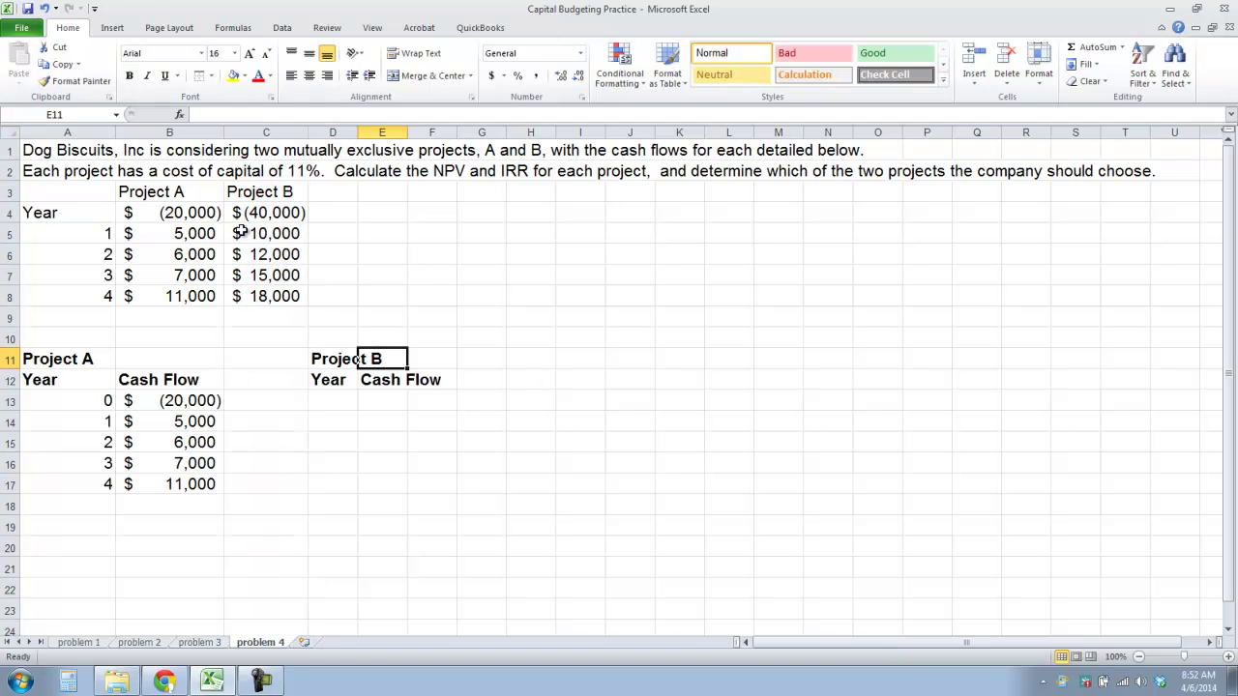
Copy the year numbers 0 to 4 from A13:A17 into the Project B table starting at D13
{"action": "left_click_drag", "start_coordinate": [83, 402], "coordinate": [60, 498]}
{"action": "key", "text": "ctrl+c"}
{"action": "left_click", "coordinate": [339, 399]}
{"action": "key", "text": "ctrl+v"}
Copy Project B's cash flows from C4:C8 to E13:E17 and fit column E's width to its contents
{"action": "left_click_drag", "start_coordinate": [260, 212], "coordinate": [253, 296]}
{"action": "right_click", "coordinate": [253, 302]}
{"action": "left_click", "coordinate": [321, 326]}
{"action": "right_click", "coordinate": [385, 403]}
{"action": "left_click", "coordinate": [418, 184]}
{"action": "left_click", "coordinate": [416, 132]}
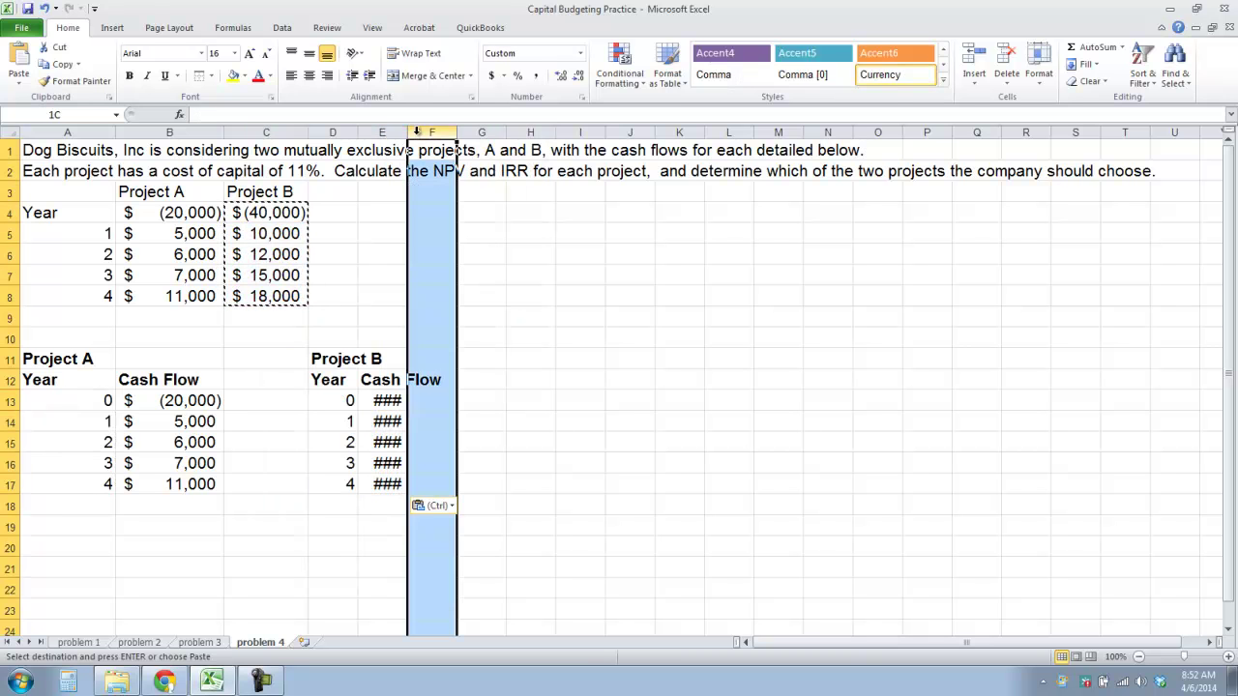
{"action": "double_click", "coordinate": [407, 133]}
{"action": "left_click", "coordinate": [421, 385]}
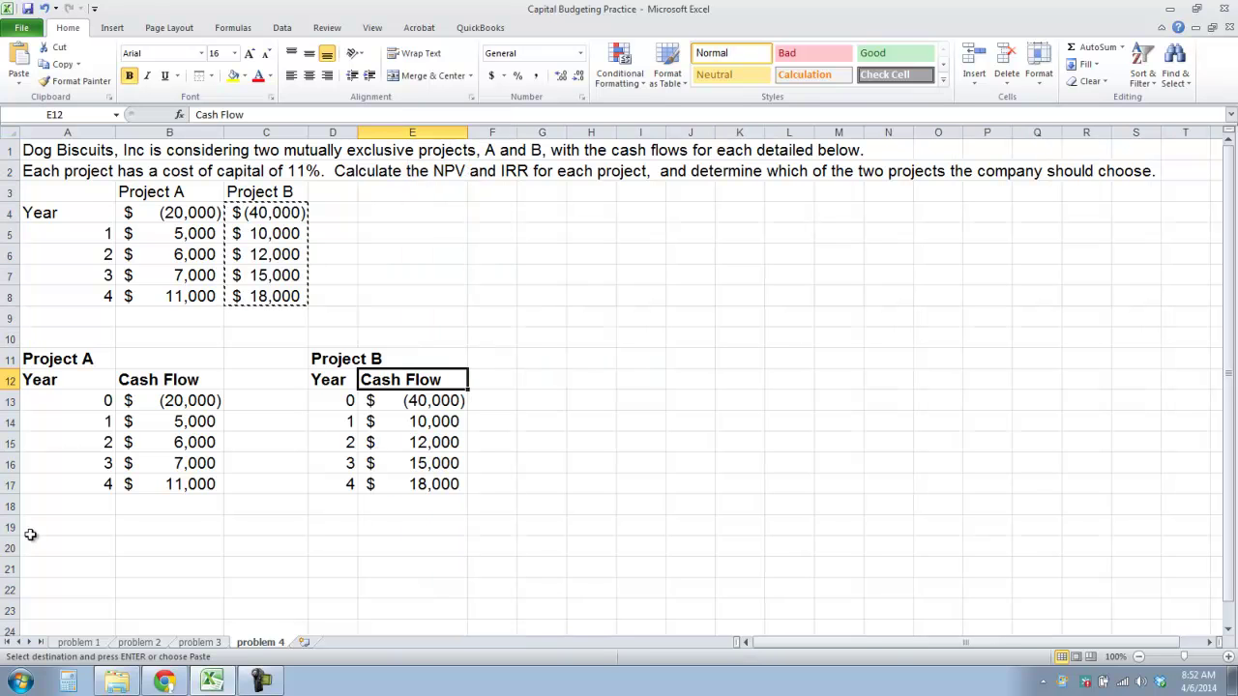
Enter the label Cost of Capital in A19 with 11% in B19 and E19, and widen column A to fit the label
{"action": "left_click", "coordinate": [91, 528]}
{"action": "type", "text": "Cost of Capital"}
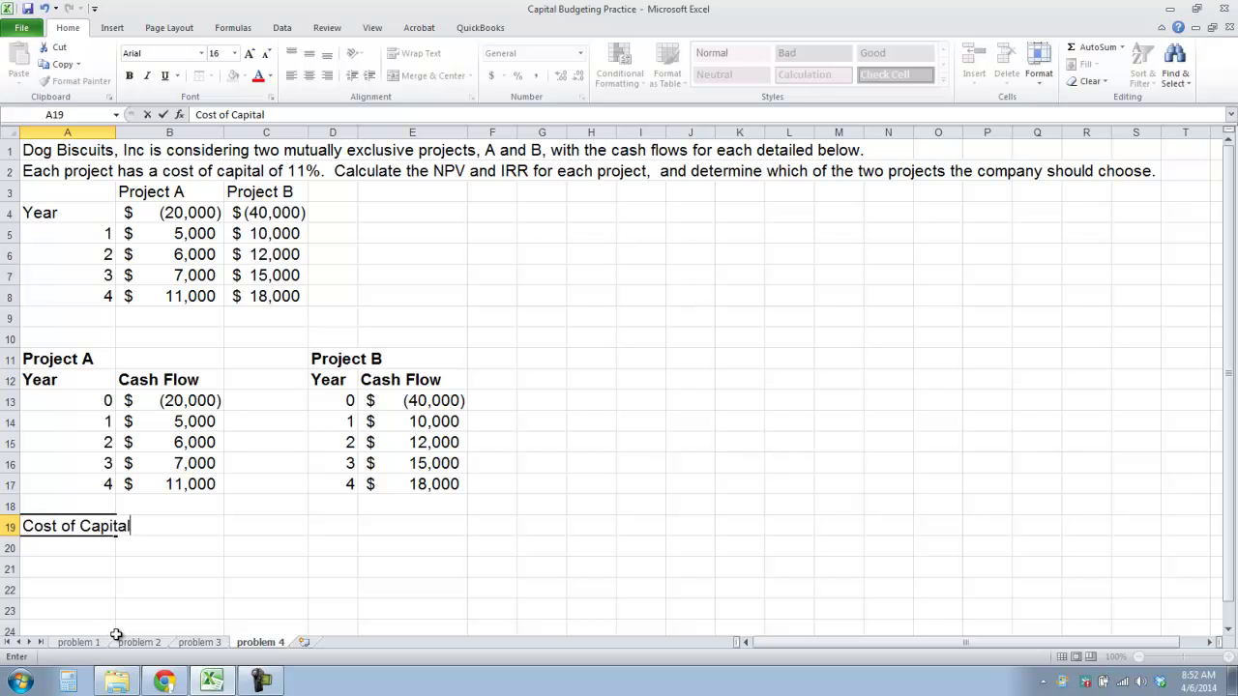
{"action": "key", "text": "Tab"}
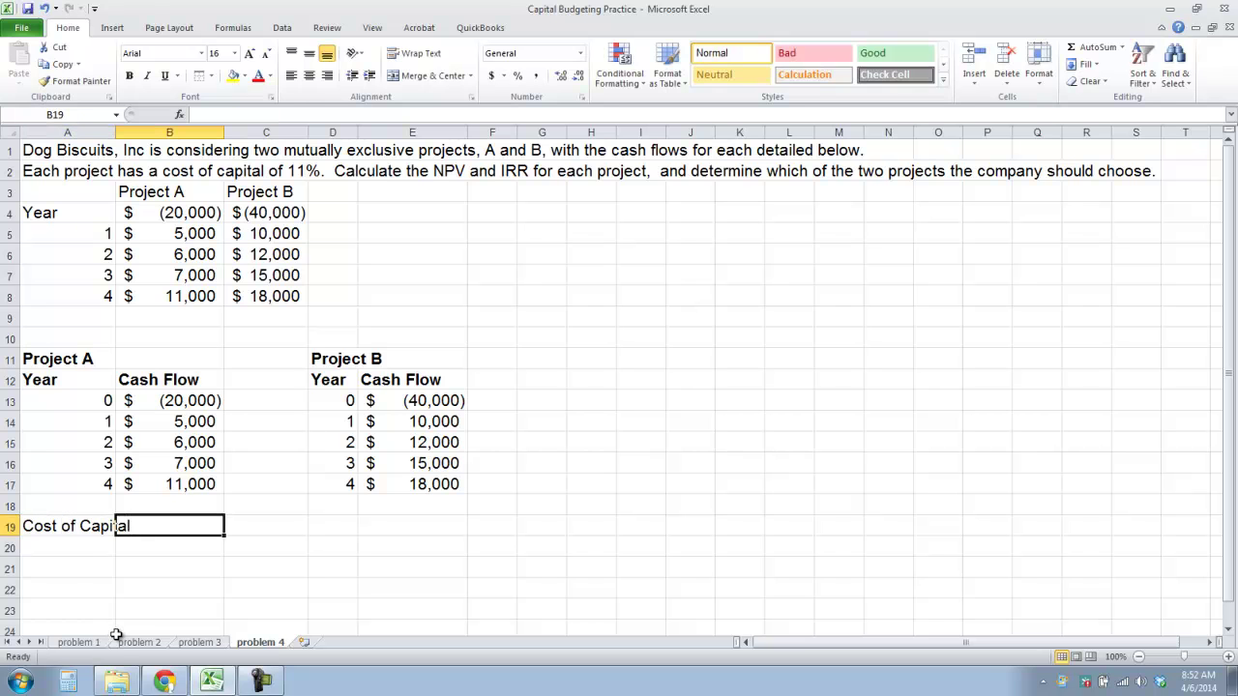
{"action": "type", "text": "11%"}
{"action": "key", "text": "Tab"}
{"action": "key", "text": "Tab"}
{"action": "key", "text": "Tab"}
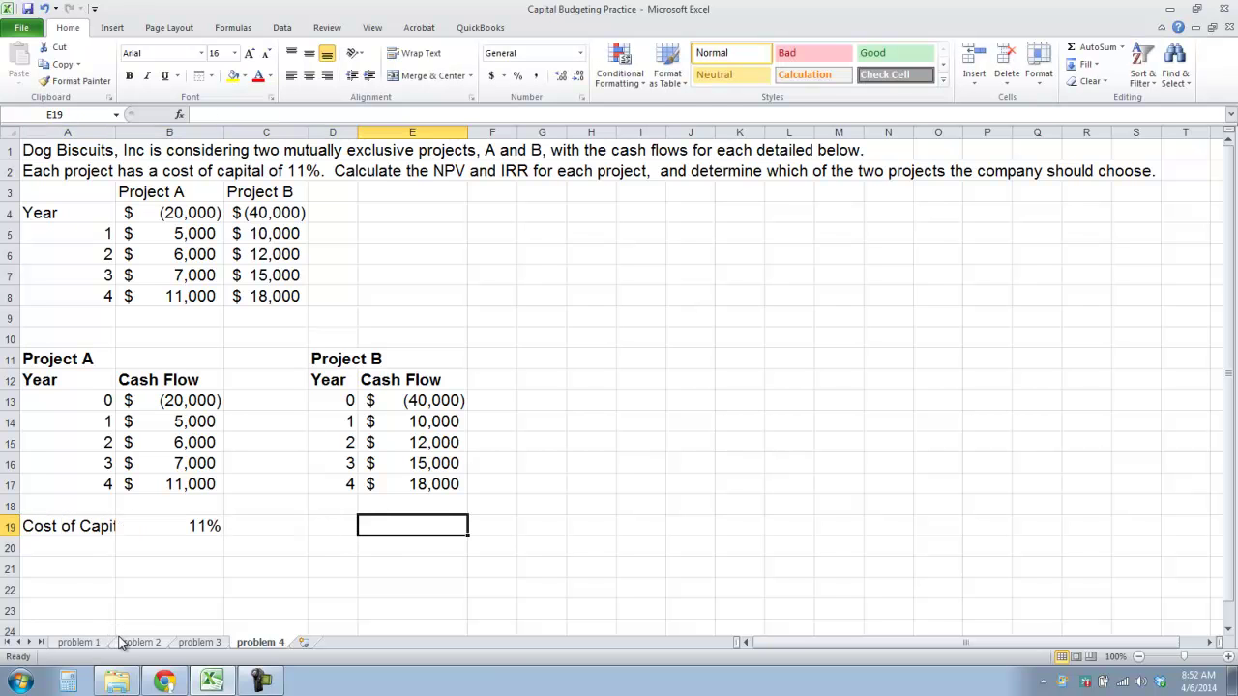
{"action": "type", "text": "11%"}
{"action": "key", "text": "Tab"}
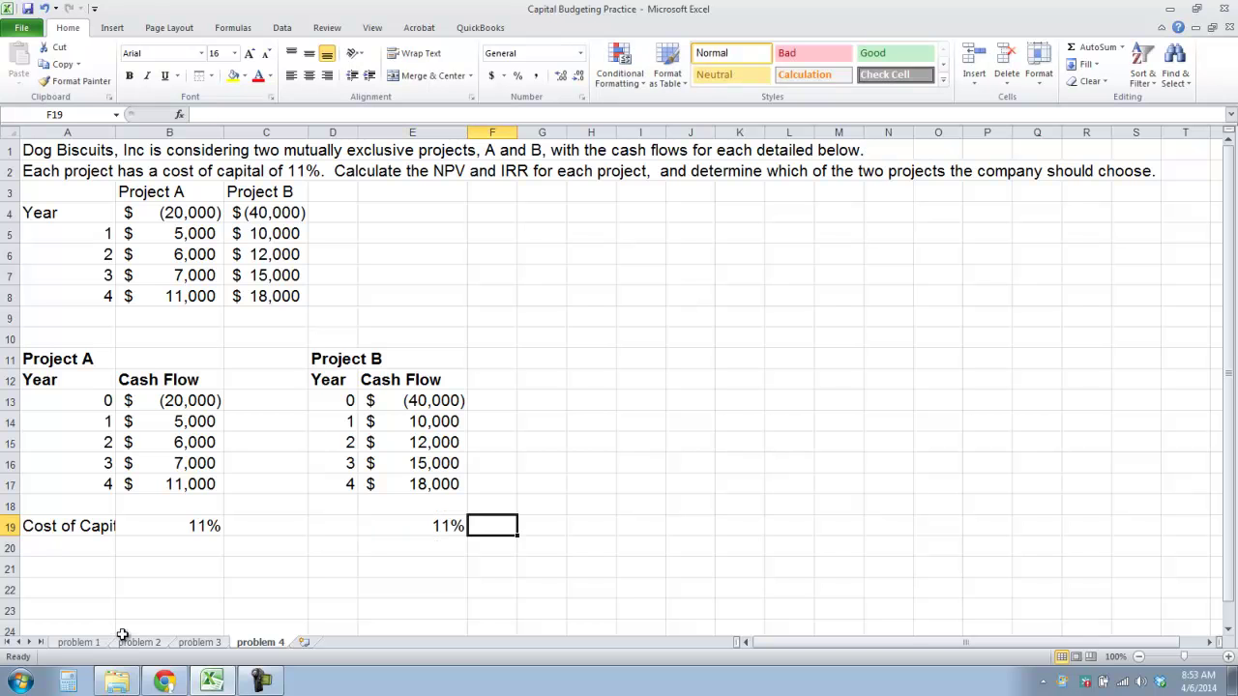
{"action": "key", "text": "Down"}
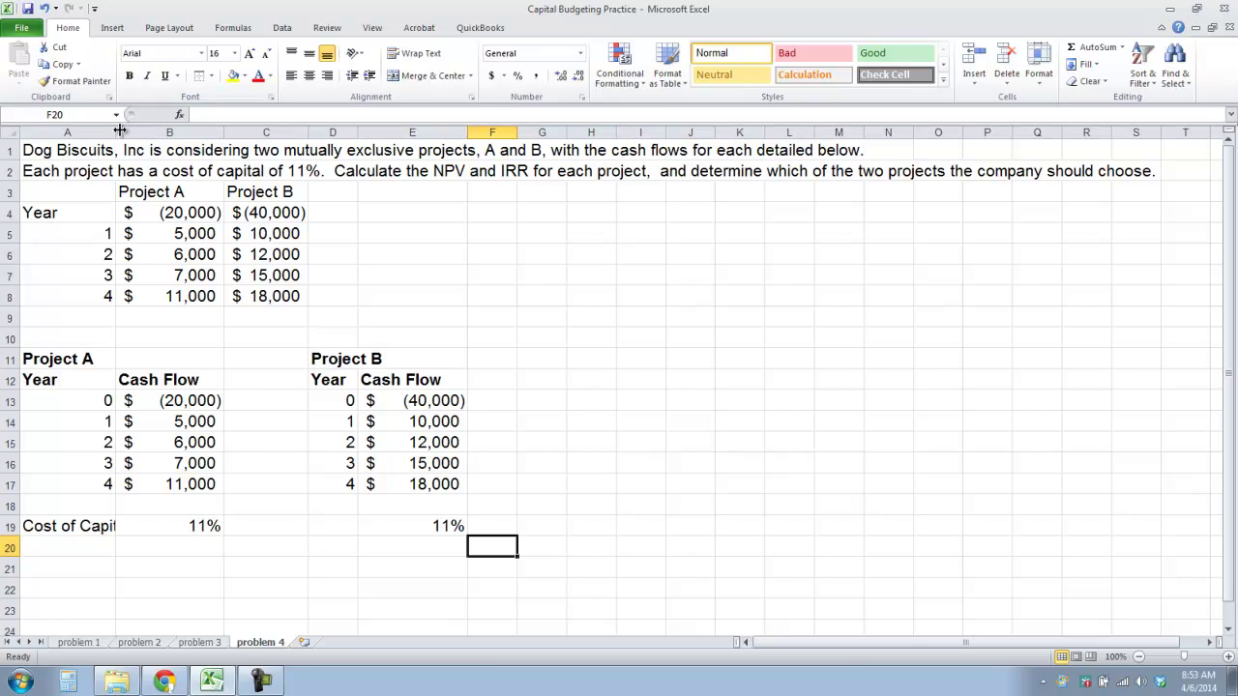
{"action": "left_click_drag", "start_coordinate": [119, 131], "coordinate": [155, 131]}
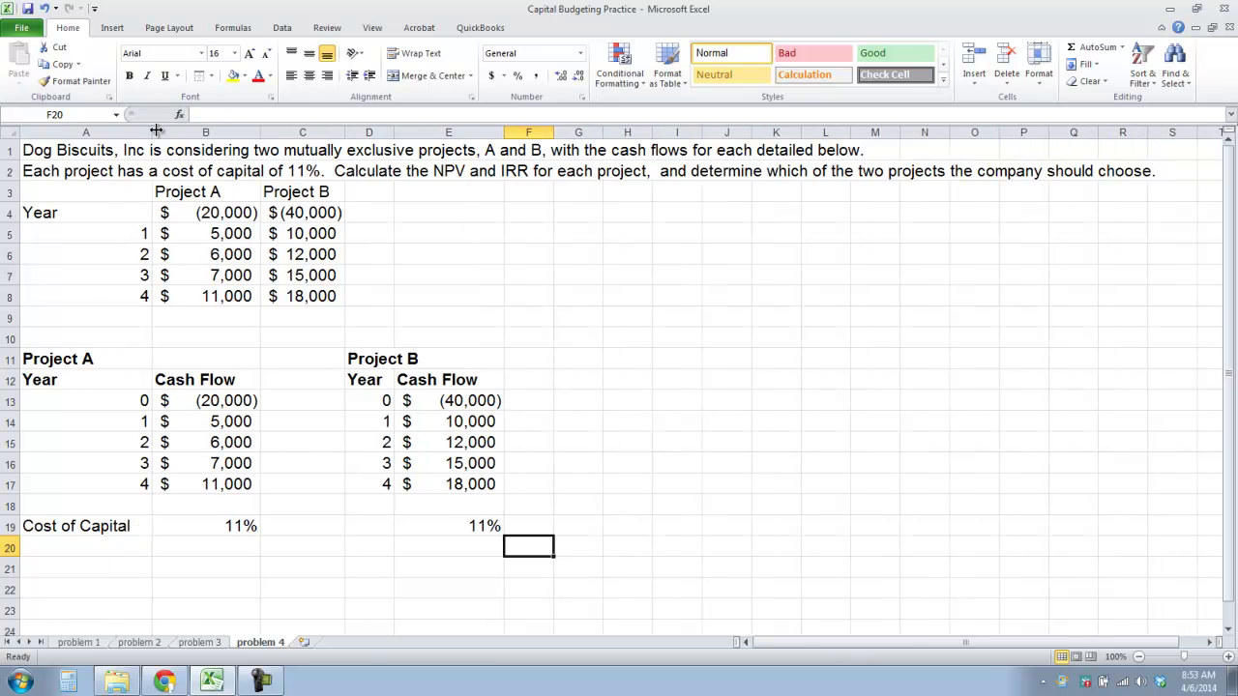
Enter the label NPV in A21
{"action": "left_click", "coordinate": [92, 569]}
{"action": "type", "text": "n"}
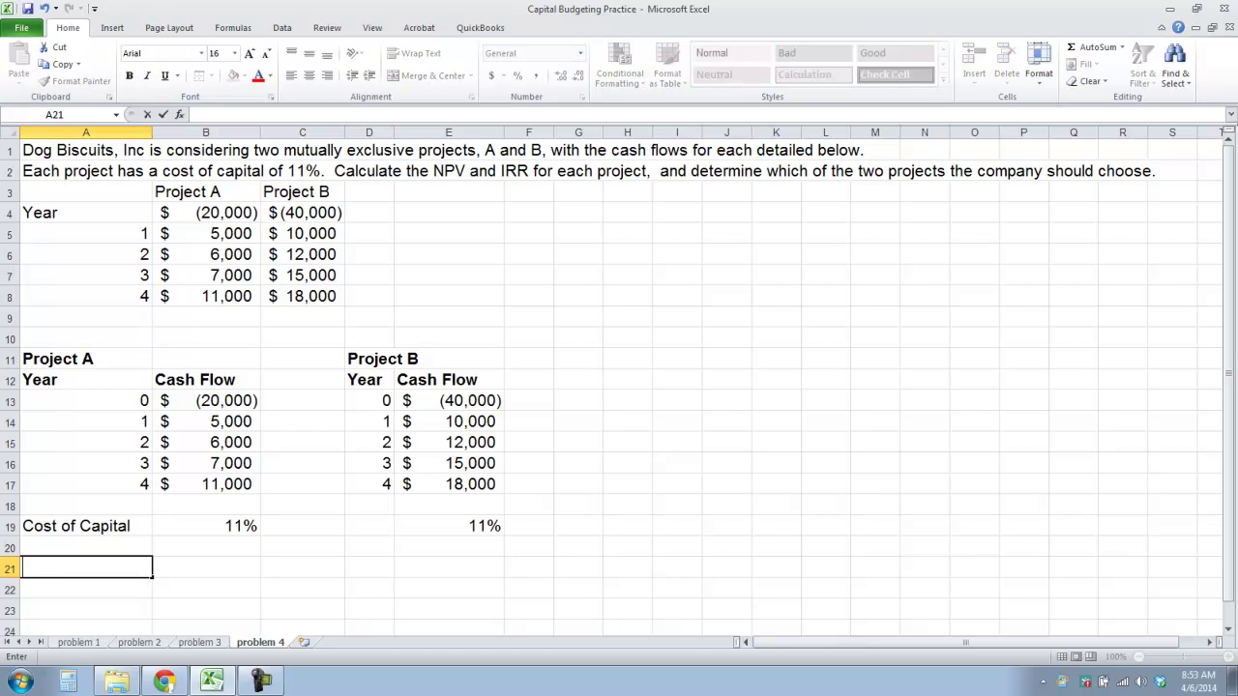
{"action": "type", "text": "NPV"}
{"action": "key", "text": "Tab"}
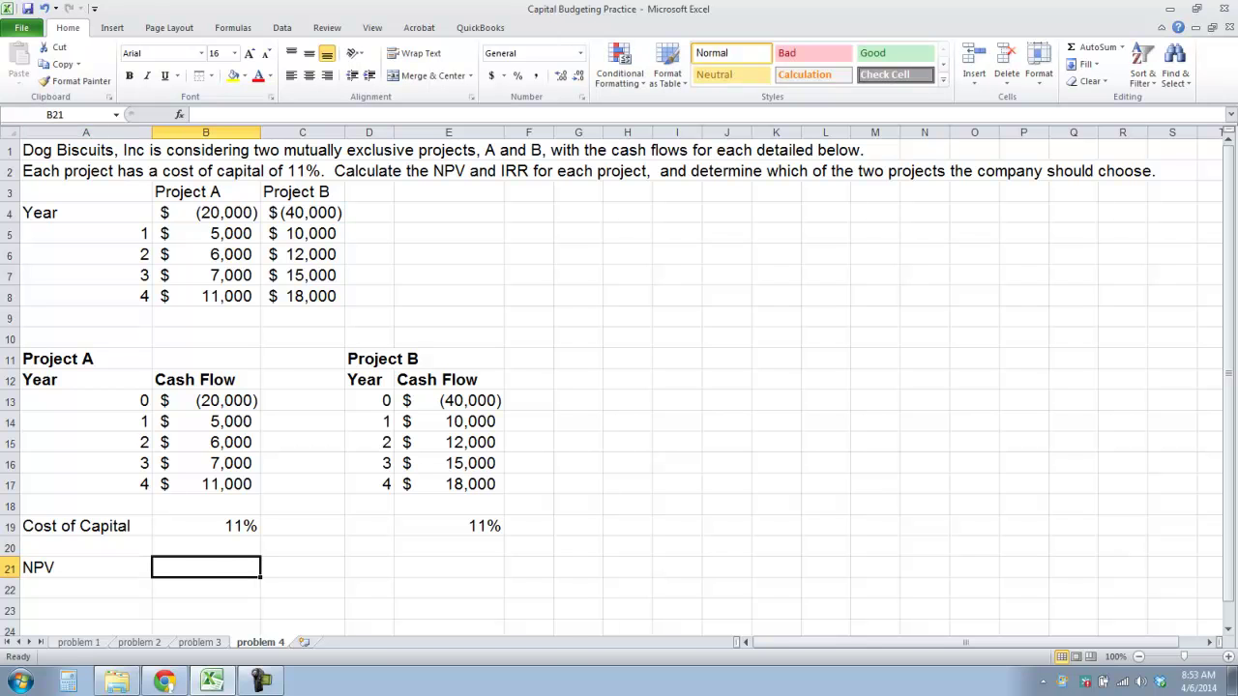
Calculate Project A's NPV in B21 using rate B19 and cash flows B14:B17, plus the initial outlay in B13
{"action": "left_click", "coordinate": [184, 114]}
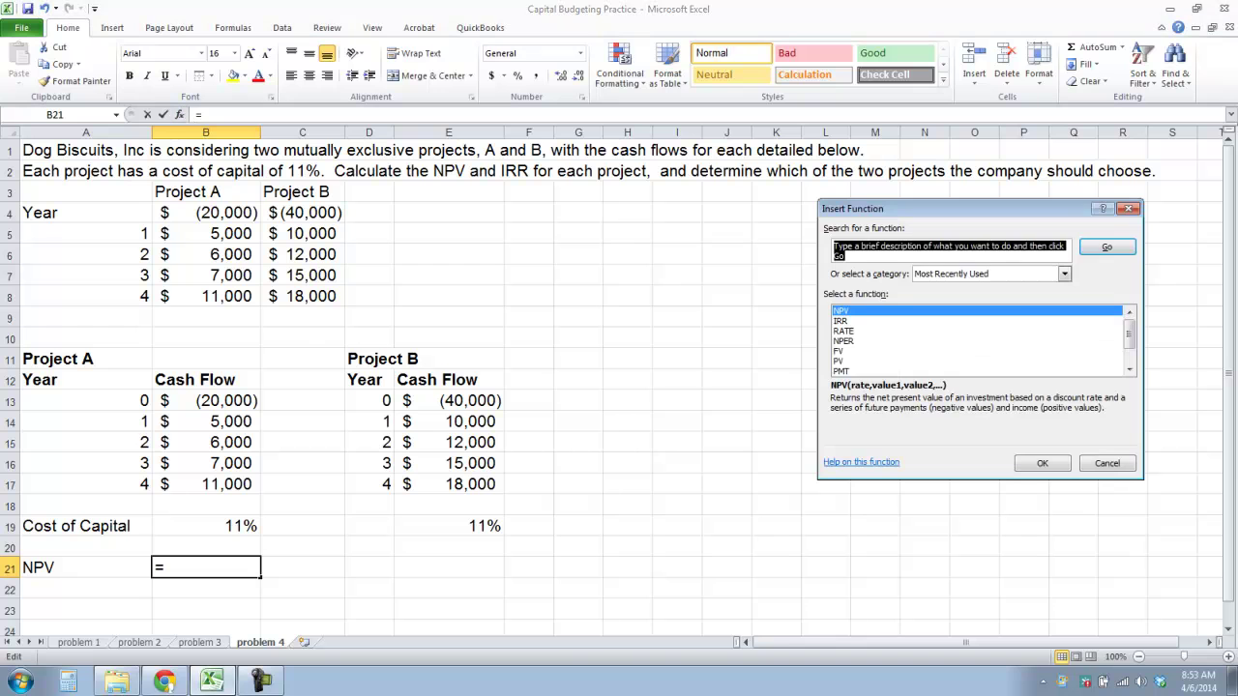
{"action": "left_click", "coordinate": [1040, 463]}
{"action": "left_click", "coordinate": [244, 526]}
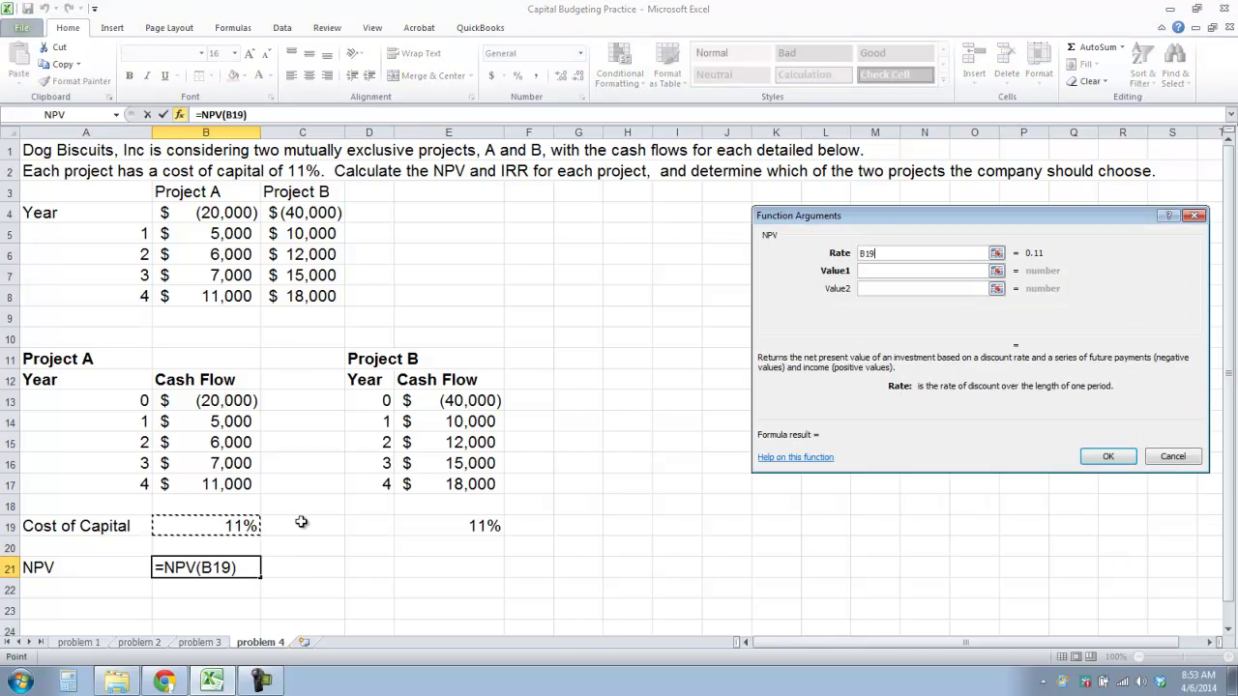
{"action": "left_click", "coordinate": [936, 270]}
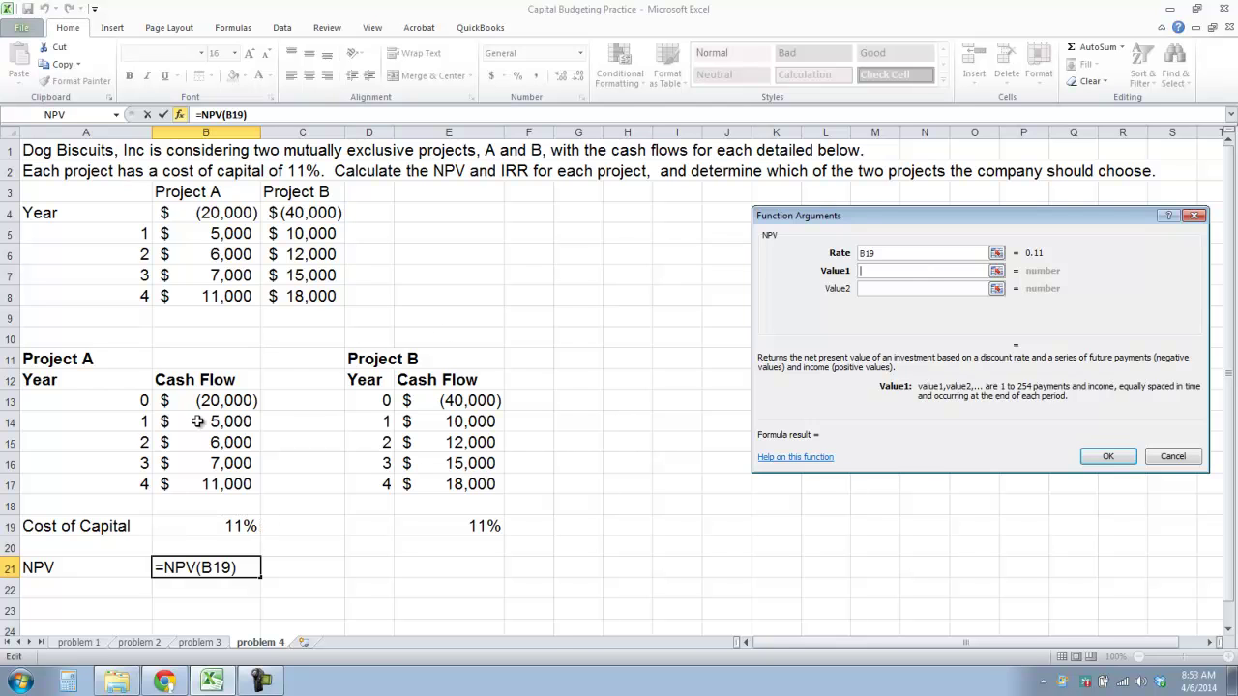
{"action": "left_click_drag", "start_coordinate": [207, 422], "coordinate": [188, 483]}
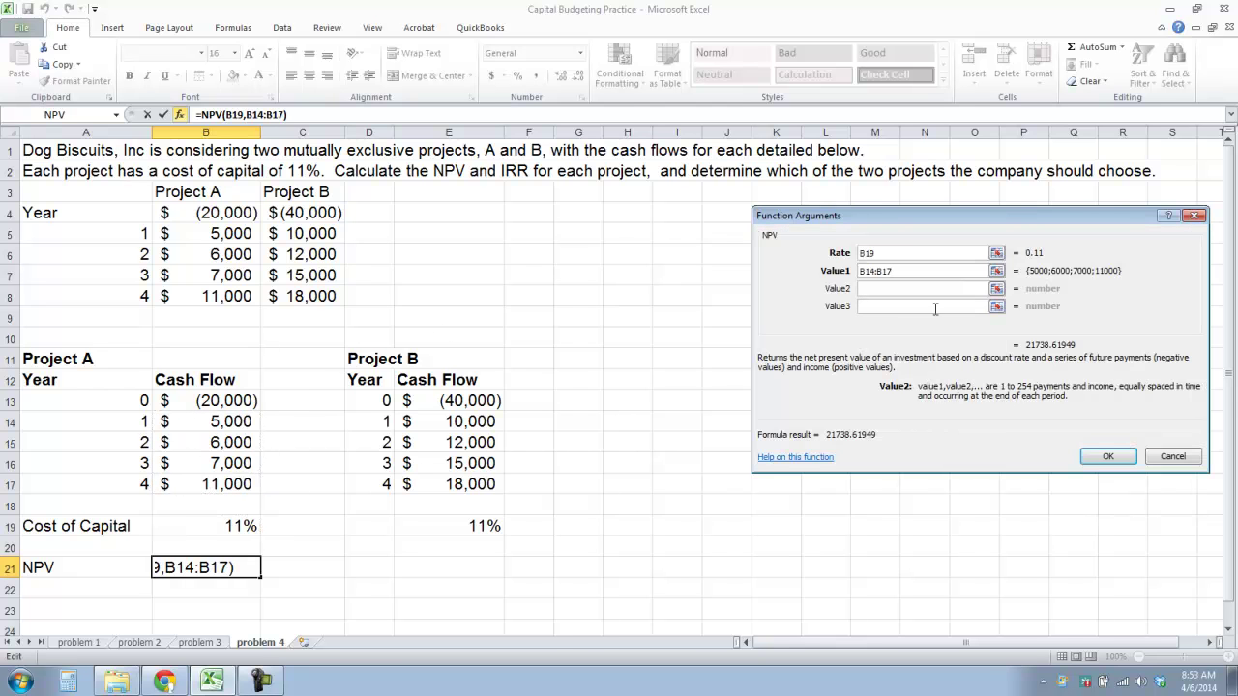
{"action": "left_click", "coordinate": [1108, 457]}
{"action": "left_click", "coordinate": [326, 112]}
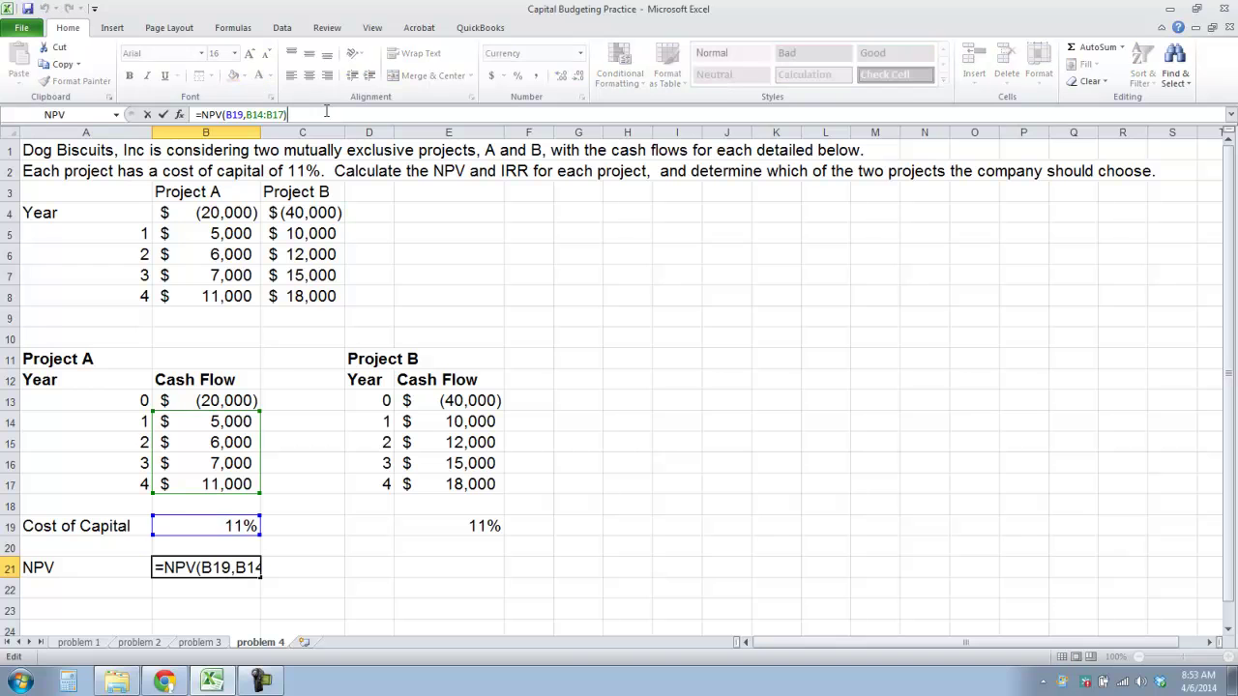
{"action": "type", "text": "+"}
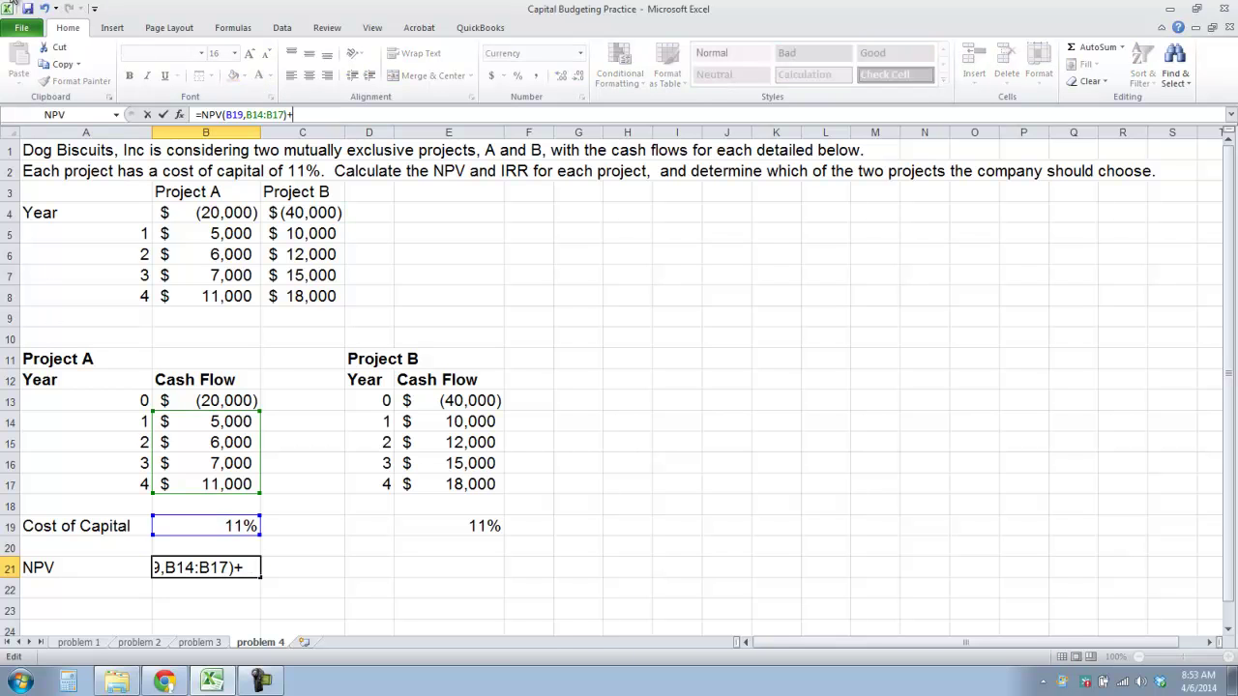
{"action": "left_click", "coordinate": [249, 401]}
{"action": "key", "text": "Return"}
{"action": "left_click", "coordinate": [335, 573]}
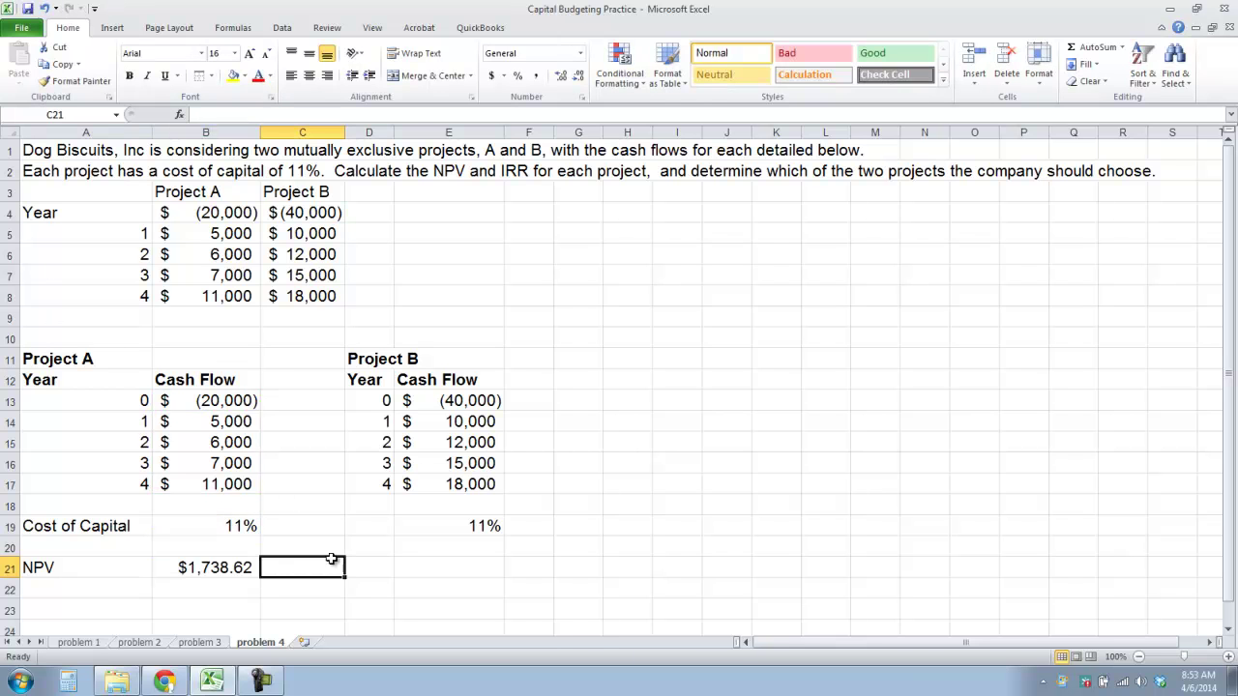
Copy the NPV formula from B21 to E21 for Project B and check its cell references
{"action": "left_click", "coordinate": [466, 572]}
{"action": "left_click", "coordinate": [206, 562]}
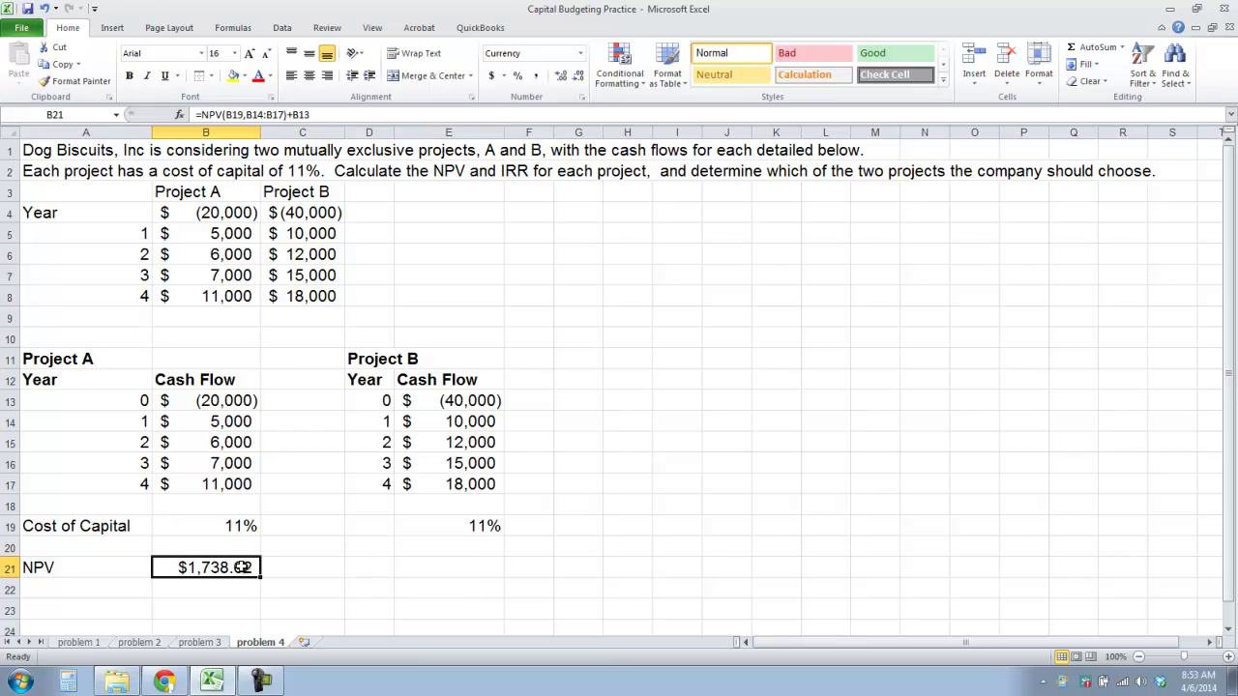
{"action": "key", "text": "ctrl+c"}
{"action": "left_click", "coordinate": [445, 569]}
{"action": "key", "text": "ctrl+v"}
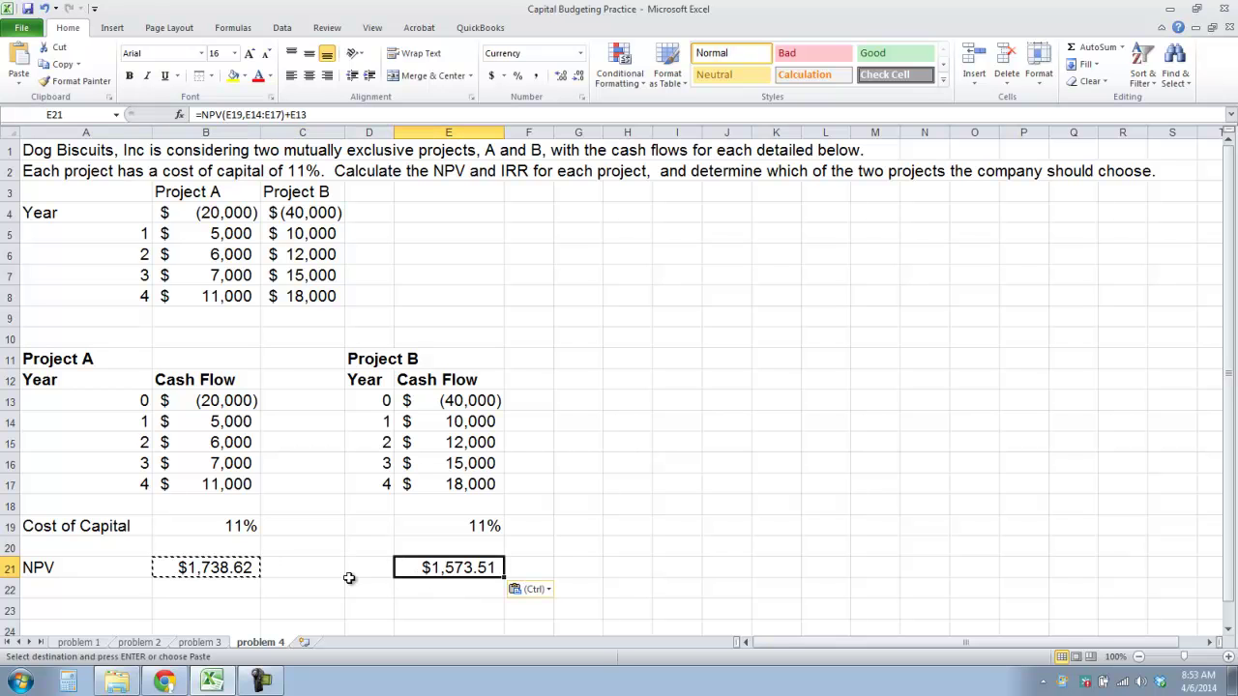
{"action": "left_click", "coordinate": [182, 574]}
{"action": "double_click", "coordinate": [474, 570]}
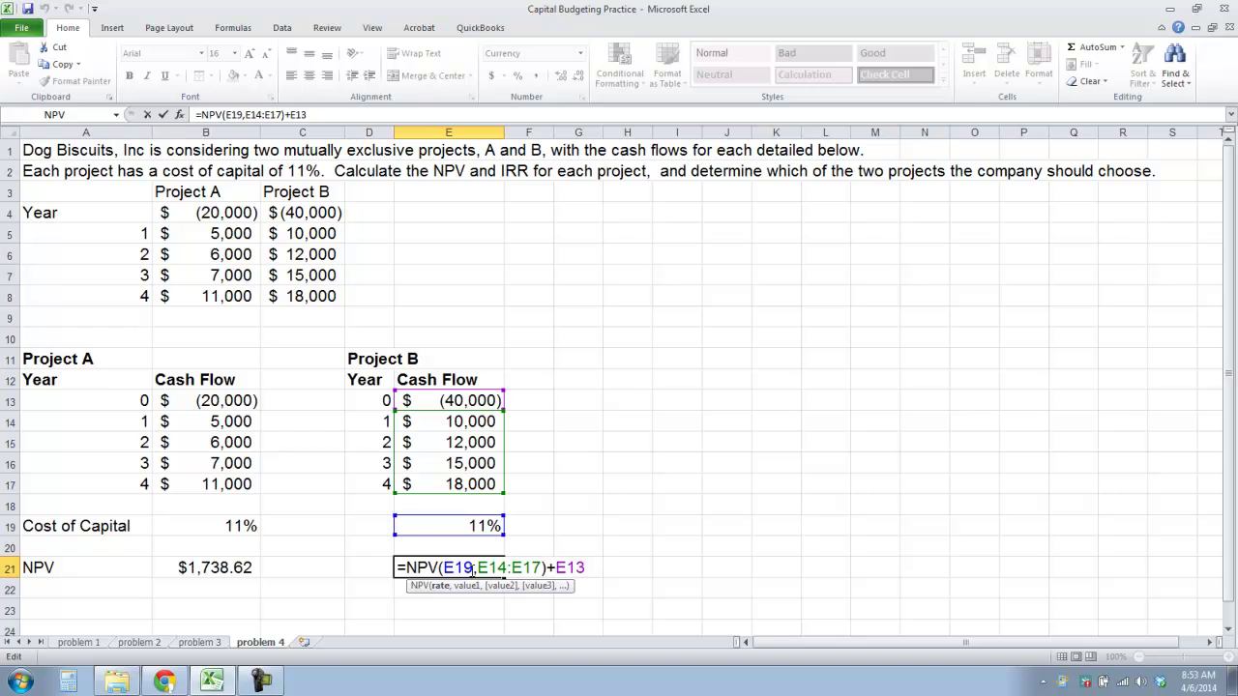
{"action": "key", "text": "Return"}
{"action": "left_click", "coordinate": [292, 577]}
Enter the label IRR in A23 and calculate Project A's IRR in B23 from cash flows B13:B17
{"action": "left_click", "coordinate": [117, 608]}
{"action": "type", "text": "IRR"}
{"action": "key", "text": "Tab"}
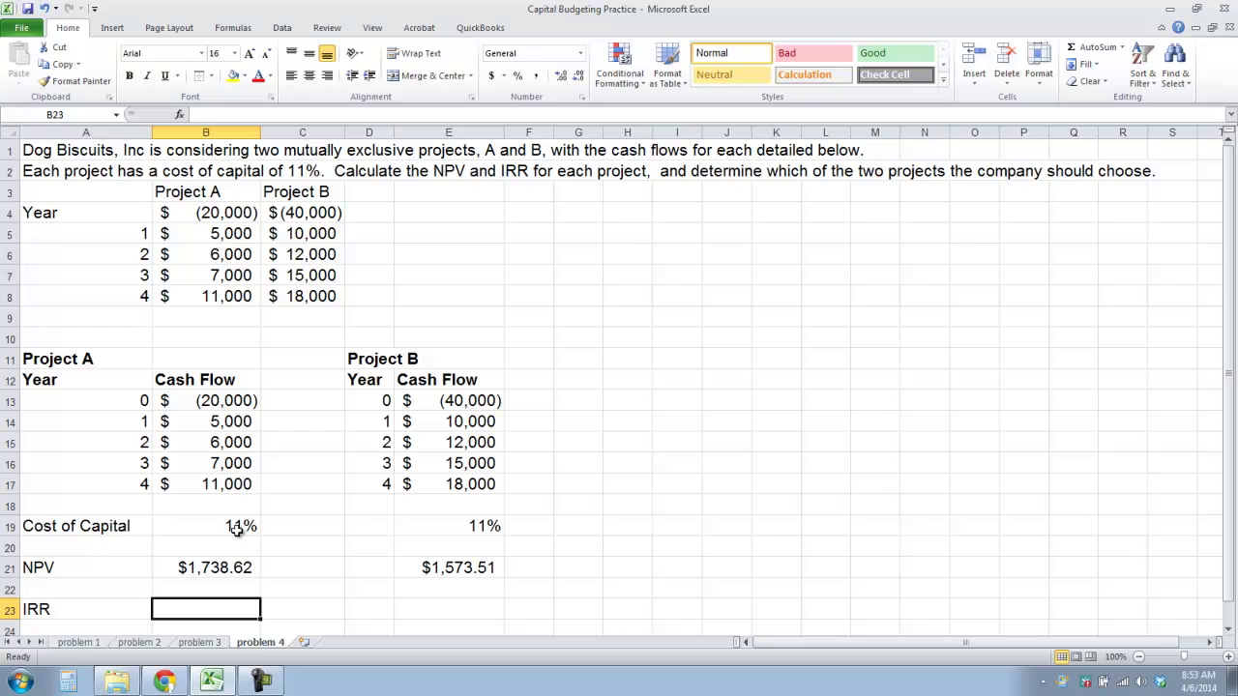
{"action": "left_click", "coordinate": [180, 115]}
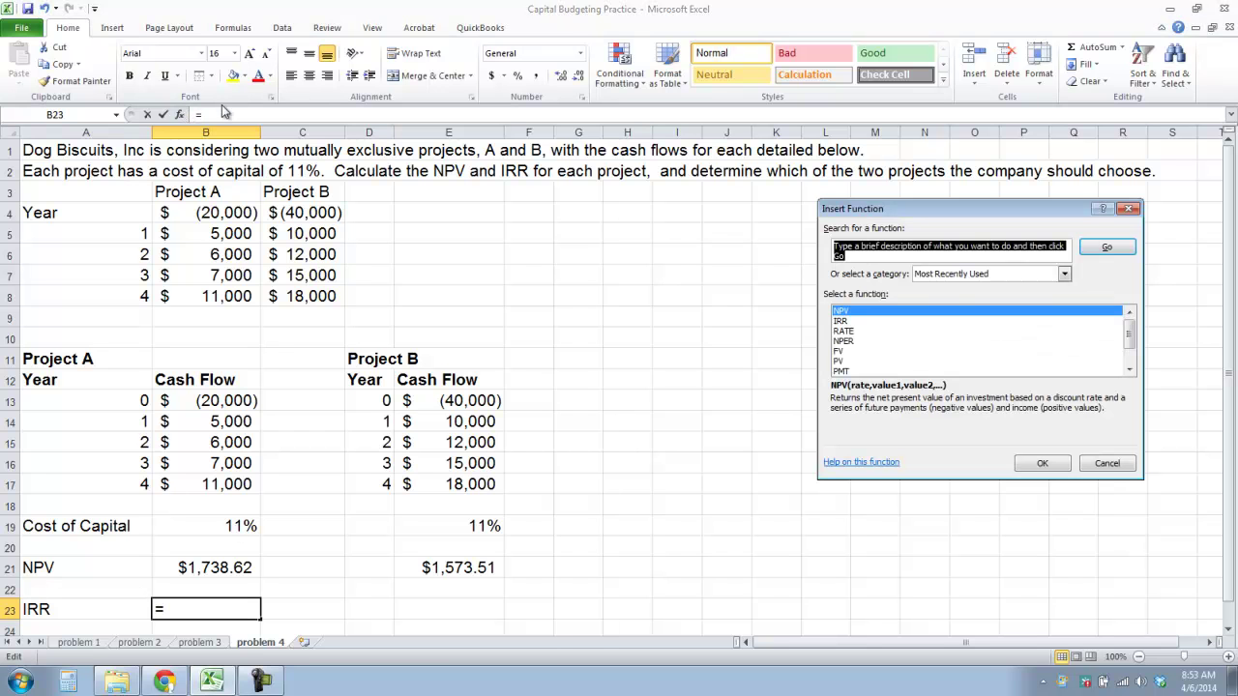
{"action": "double_click", "coordinate": [840, 322]}
{"action": "left_click_drag", "start_coordinate": [198, 402], "coordinate": [211, 481]}
{"action": "left_click", "coordinate": [1103, 427]}
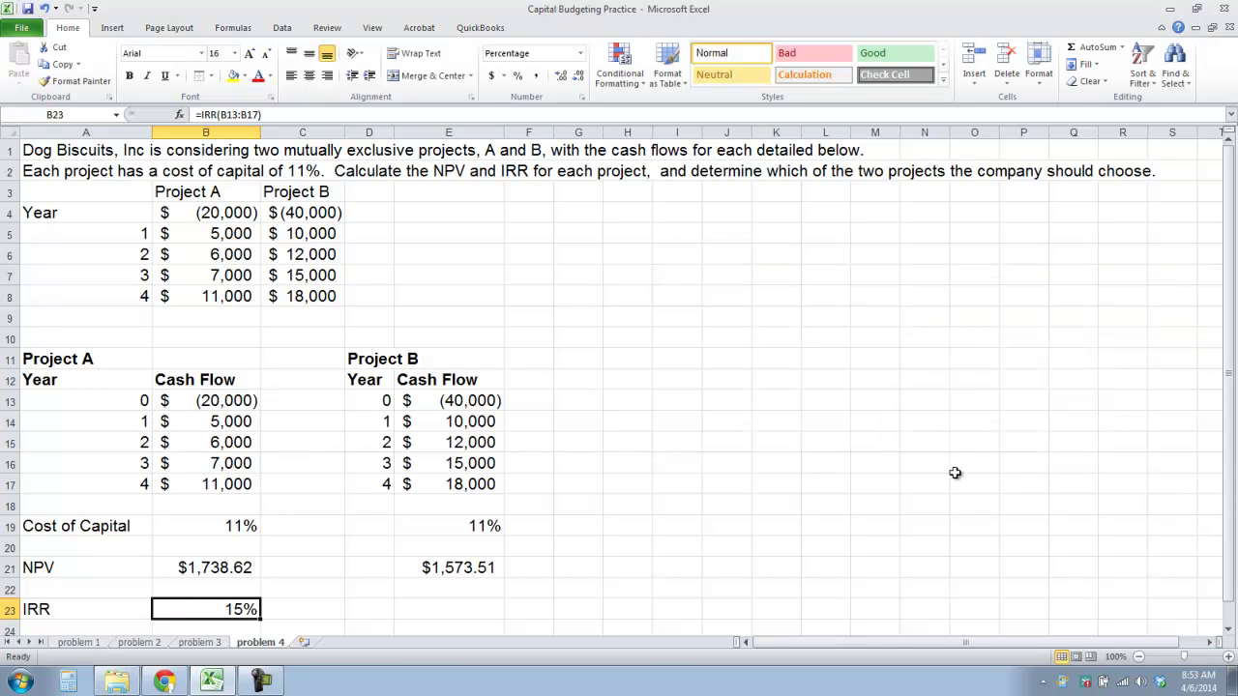
Calculate Project B's IRR in E23 with the IRR function over cash flows E13:E17
{"action": "key", "text": "Right"}
{"action": "key", "text": "Right"}
{"action": "key", "text": "Right"}
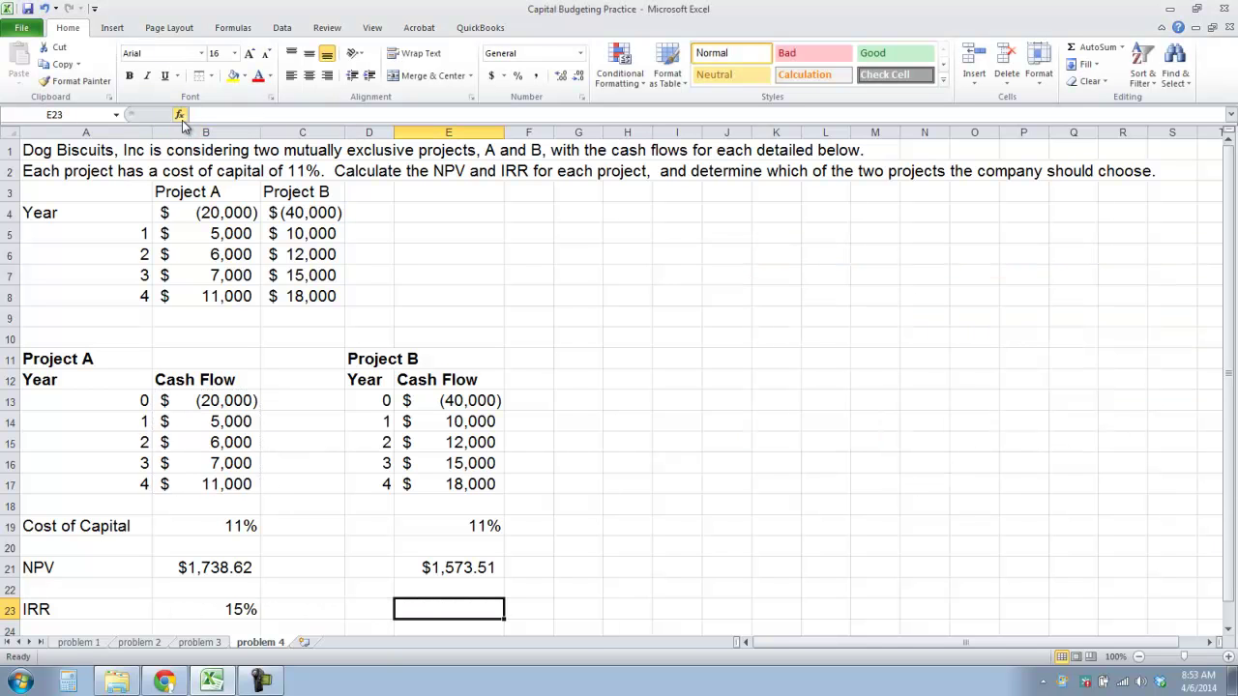
{"action": "left_click", "coordinate": [180, 117]}
{"action": "left_click", "coordinate": [1040, 464]}
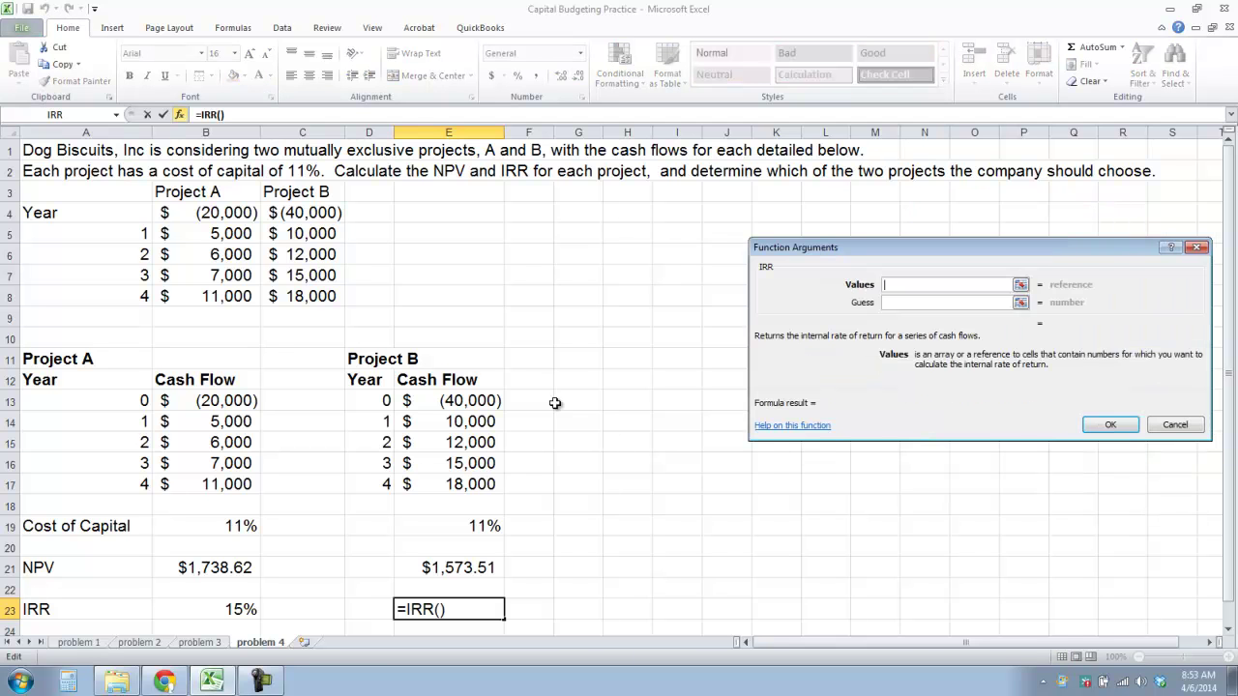
{"action": "left_click_drag", "start_coordinate": [472, 400], "coordinate": [462, 483]}
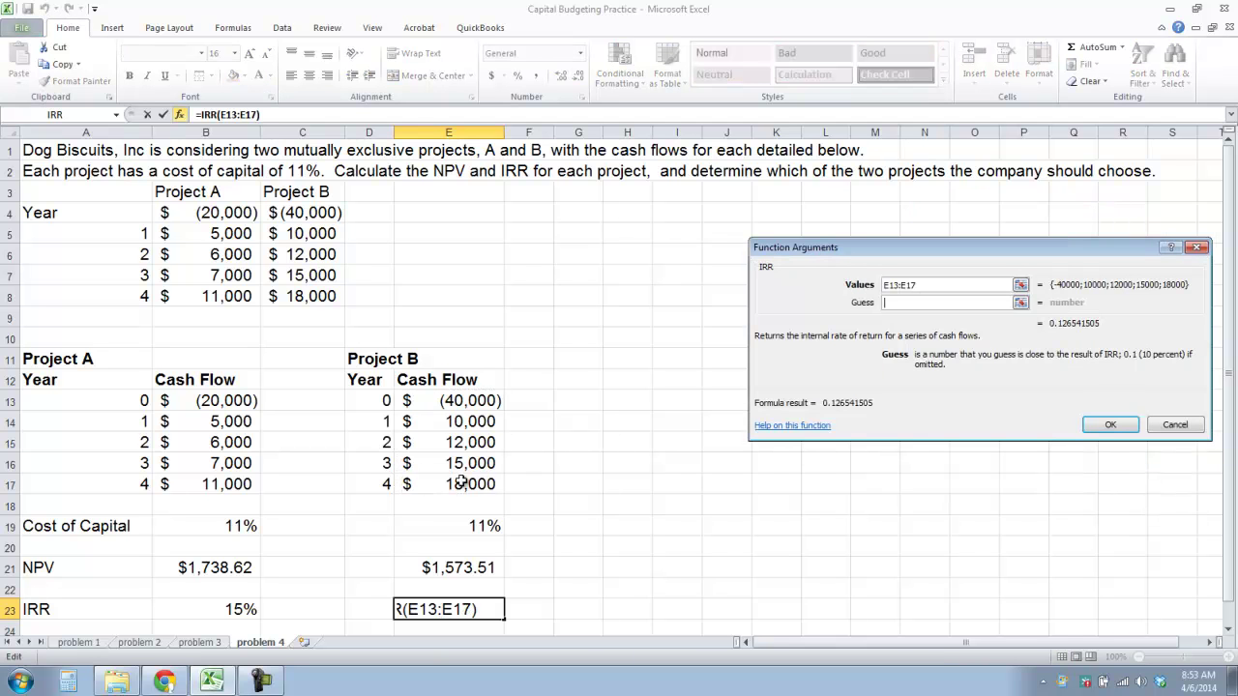
{"action": "left_click", "coordinate": [1111, 425]}
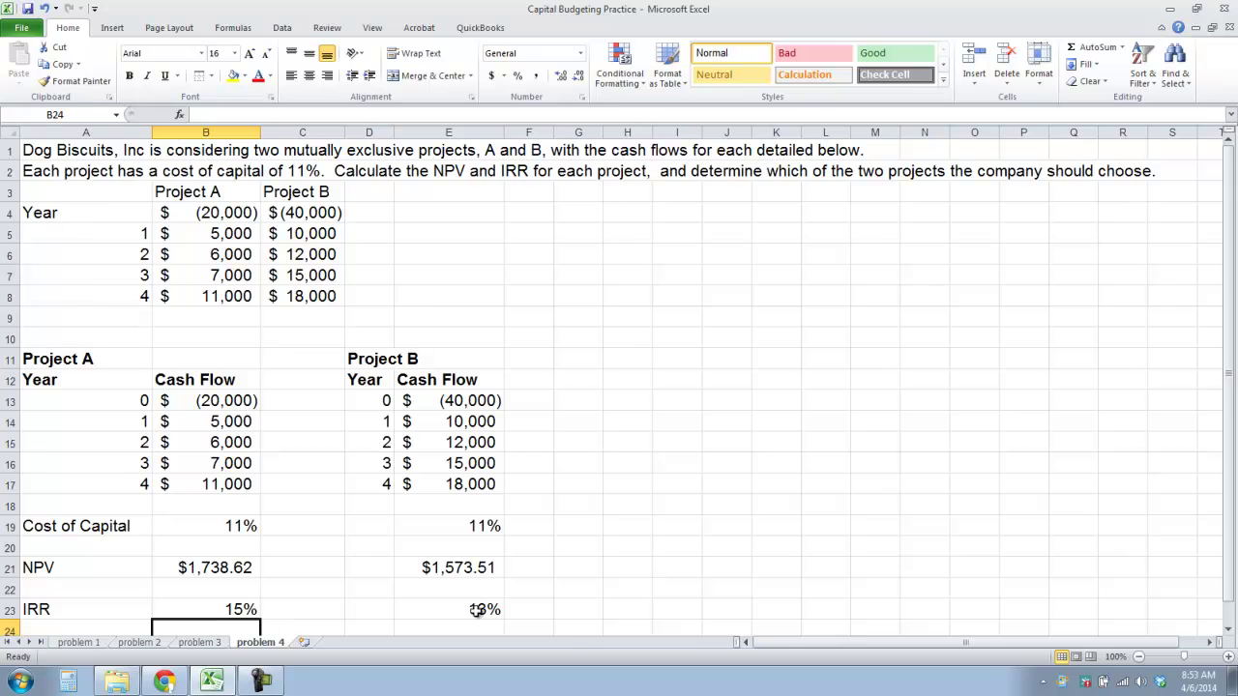
Compare the NPV and IRR results of Project A and Project B in rows 21 and 23
{"action": "left_click", "coordinate": [205, 627]}
{"action": "scroll", "coordinate": [489, 602], "scroll_direction": "down", "scroll_amount": 1}
{"action": "left_click", "coordinate": [114, 585]}
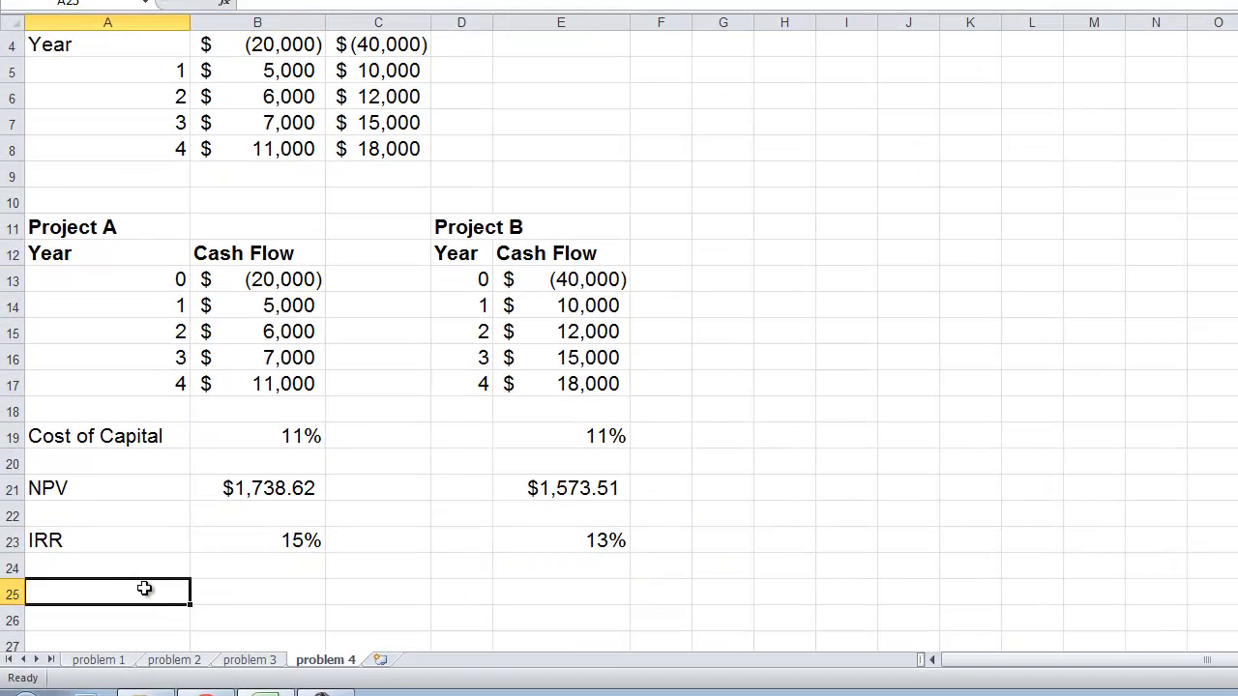
{"action": "left_click", "coordinate": [240, 491]}
{"action": "left_click", "coordinate": [244, 549]}
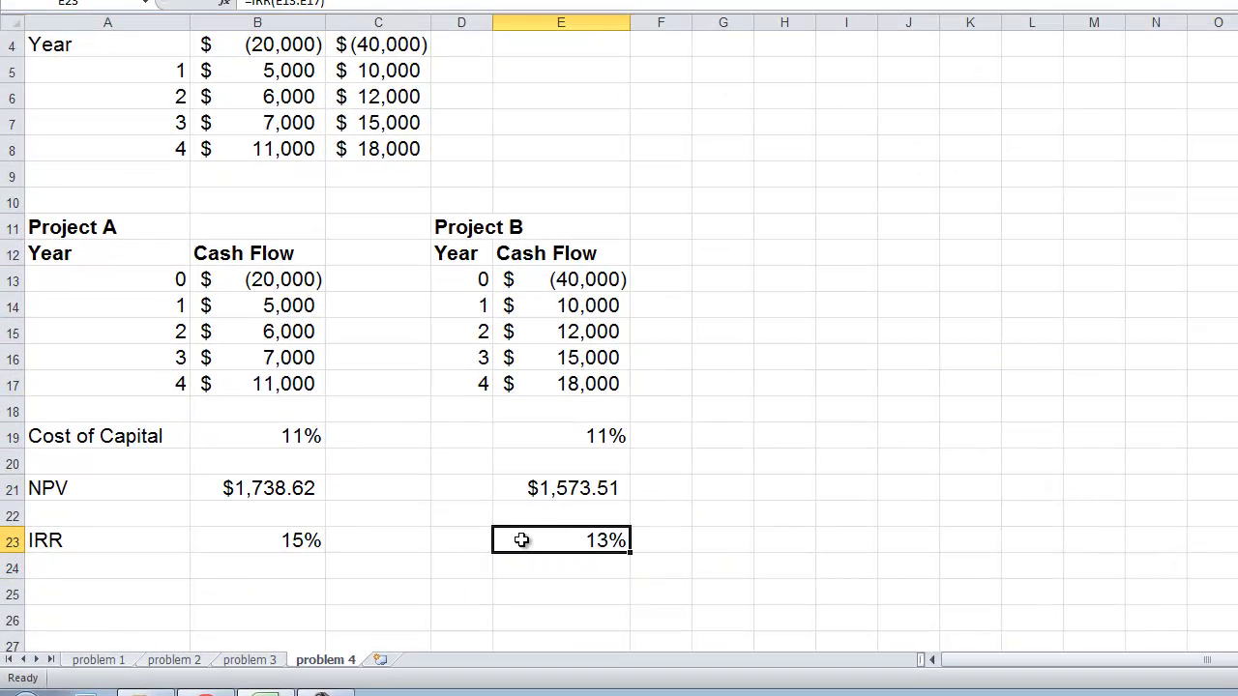
{"action": "left_click", "coordinate": [534, 506]}
{"action": "left_click", "coordinate": [533, 496]}
{"action": "left_click", "coordinate": [293, 493]}
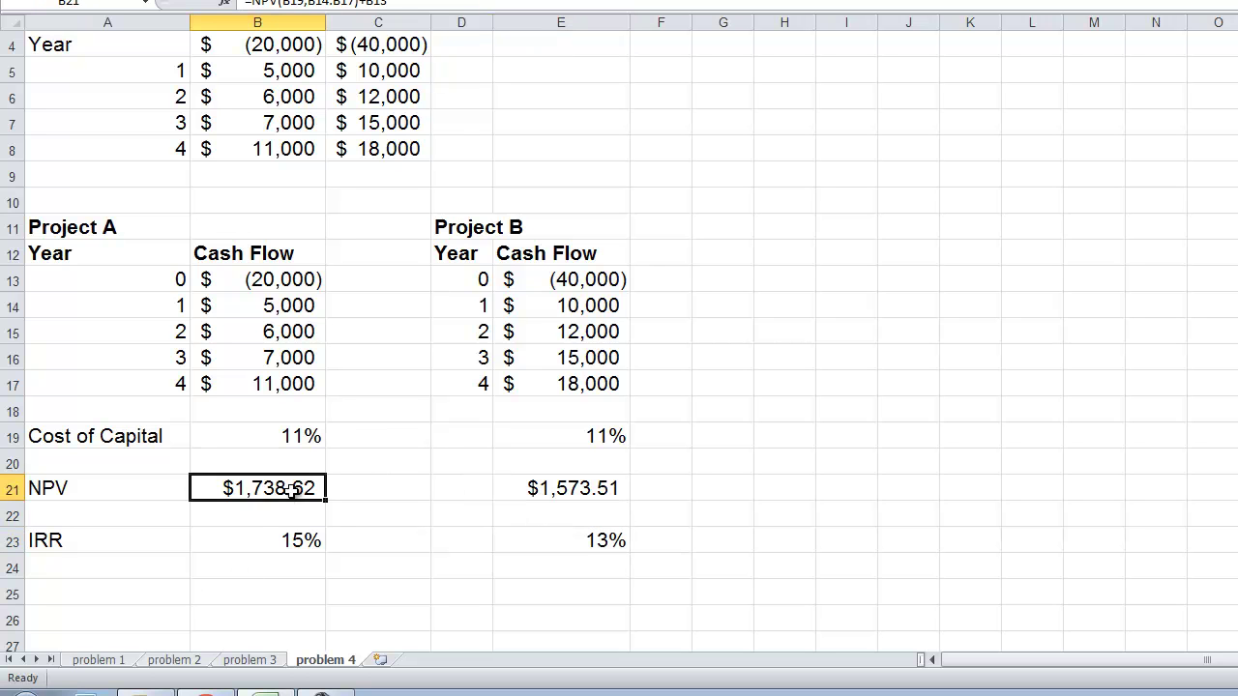
{"action": "left_click", "coordinate": [258, 545]}
{"action": "left_click", "coordinate": [136, 571]}
{"action": "left_click", "coordinate": [142, 588]}
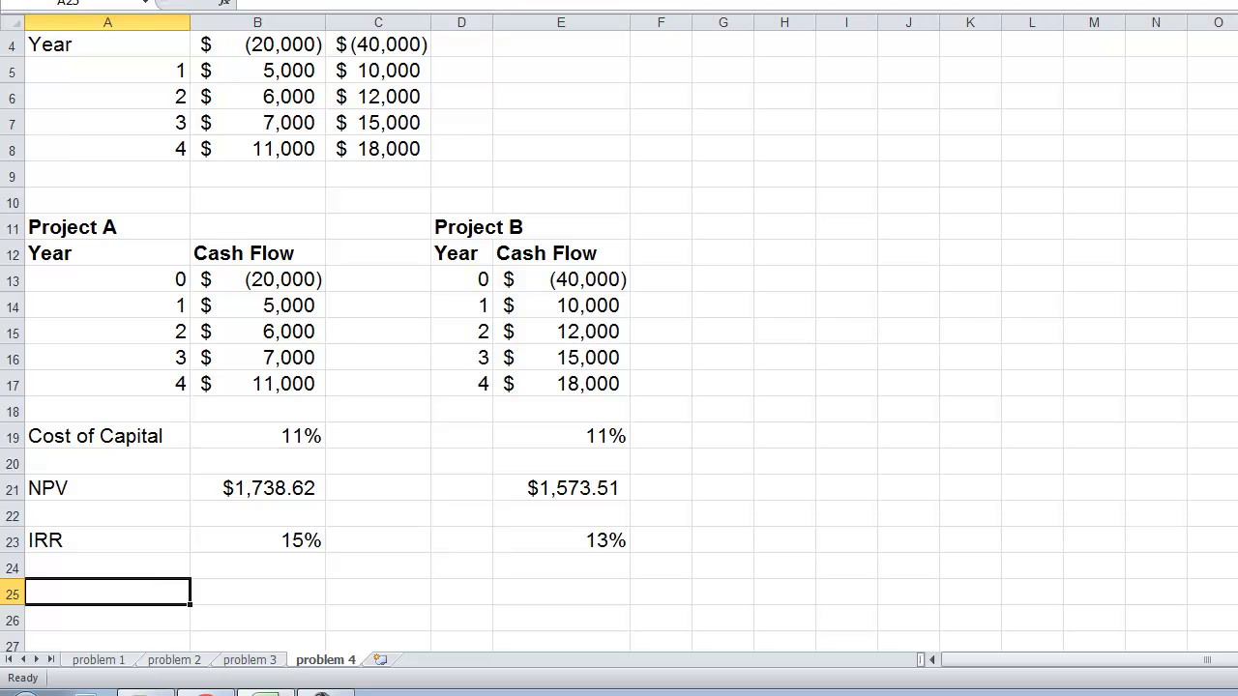
Enter the conclusion "Choose A due to higher NPV and IRR" in A25 and make it bold
{"action": "left_click", "coordinate": [257, 592]}
{"action": "left_click", "coordinate": [107, 592]}
{"action": "type", "text": "Choose A due to higher N"}
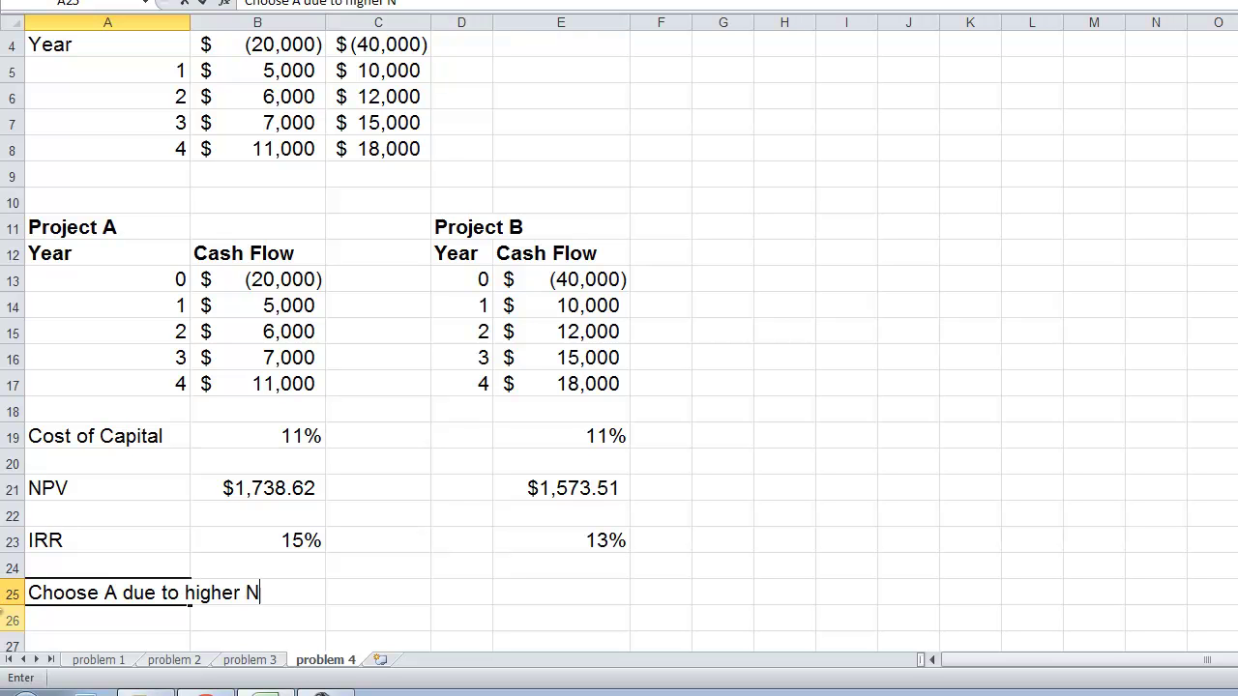
{"action": "type", "text": "PV and IRR"}
{"action": "left_click", "coordinate": [192, 593]}
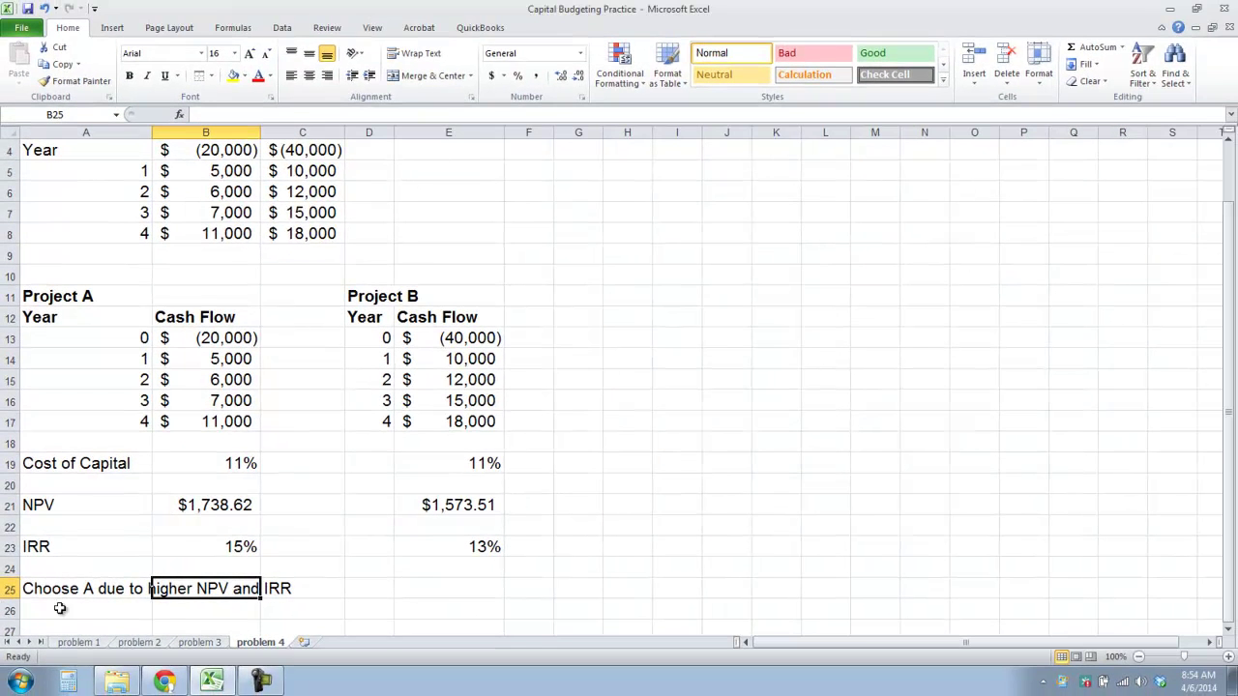
{"action": "left_click", "coordinate": [64, 595]}
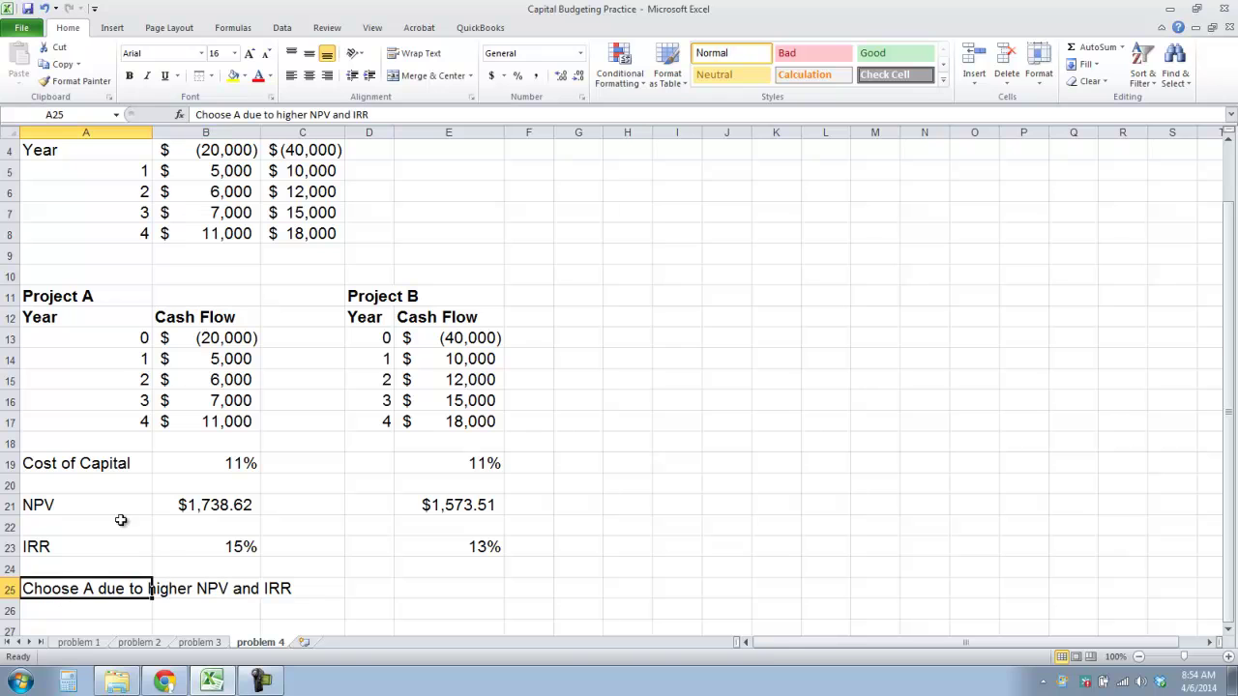
{"action": "left_click", "coordinate": [129, 75]}
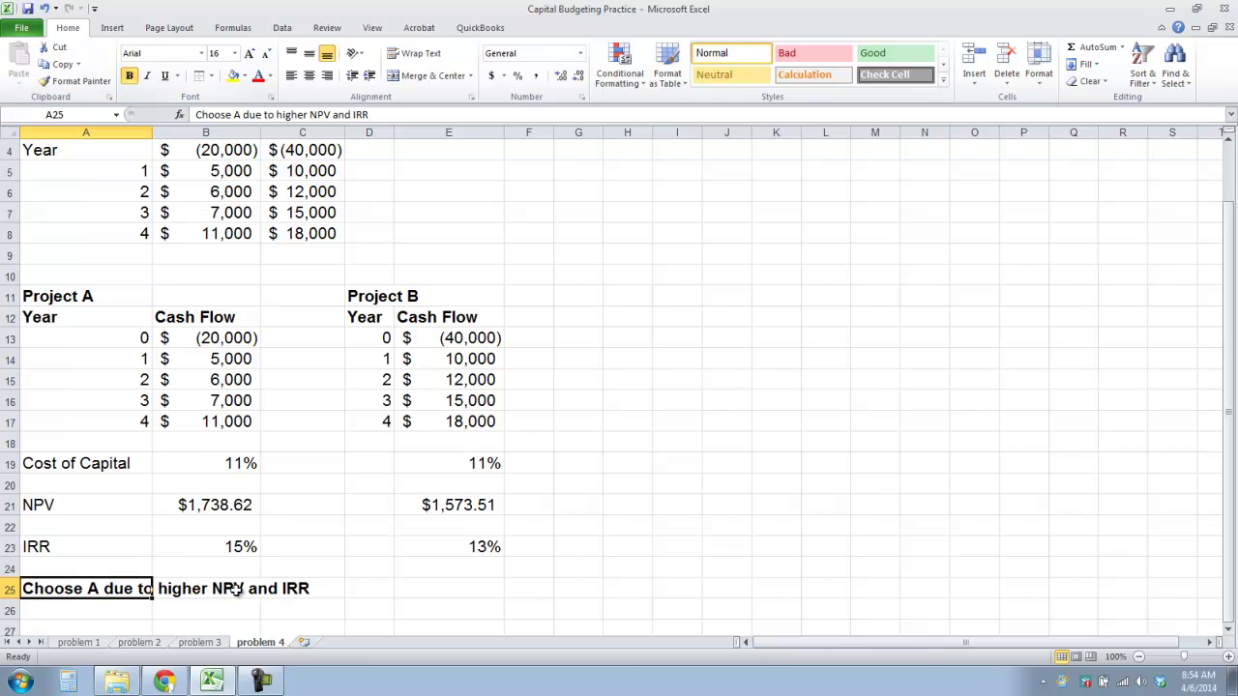
{"action": "left_click", "coordinate": [308, 548]}
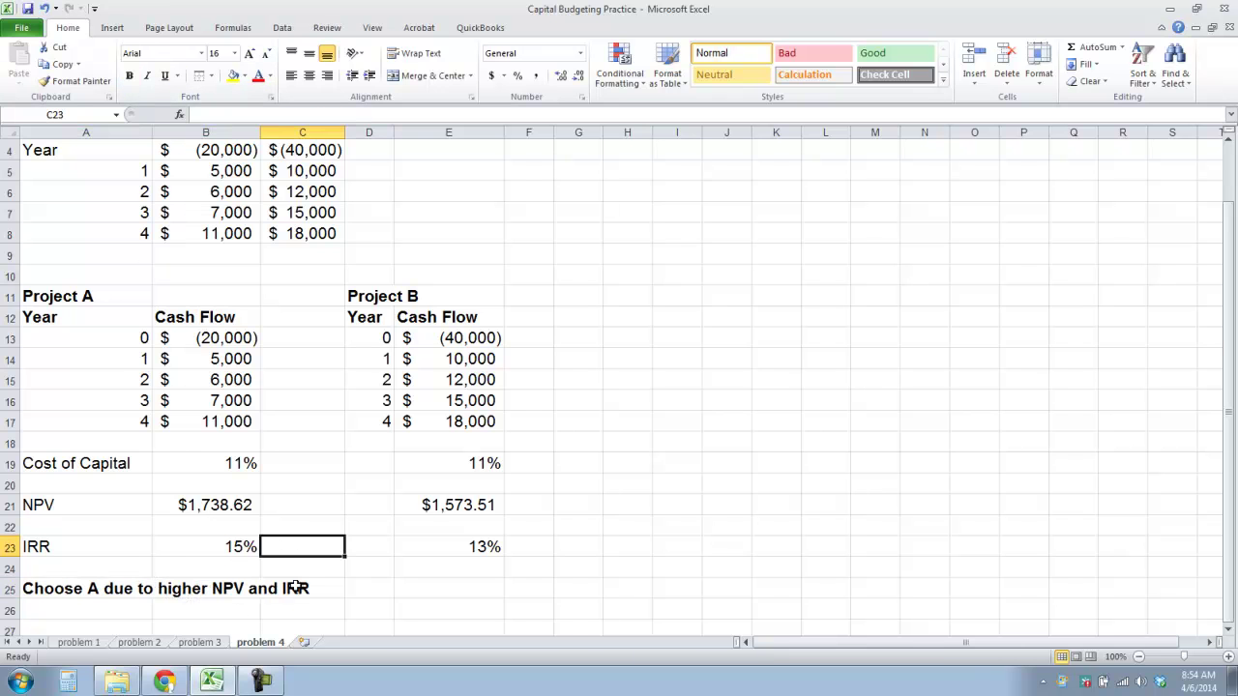
Review the problem 4 question against its solution and switch to the problem 3 sheet
{"action": "scroll", "coordinate": [418, 556], "scroll_direction": "up", "scroll_amount": 1}
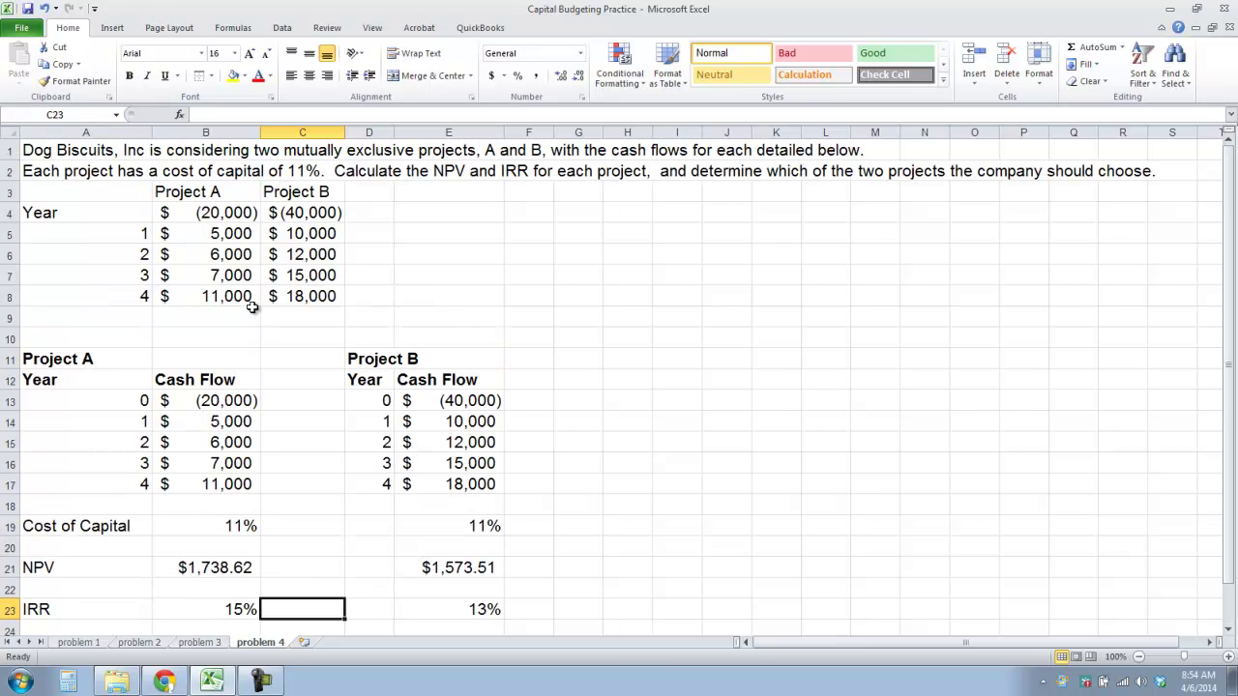
{"action": "scroll", "coordinate": [292, 484], "scroll_direction": "down", "scroll_amount": 1}
{"action": "left_click", "coordinate": [199, 642]}
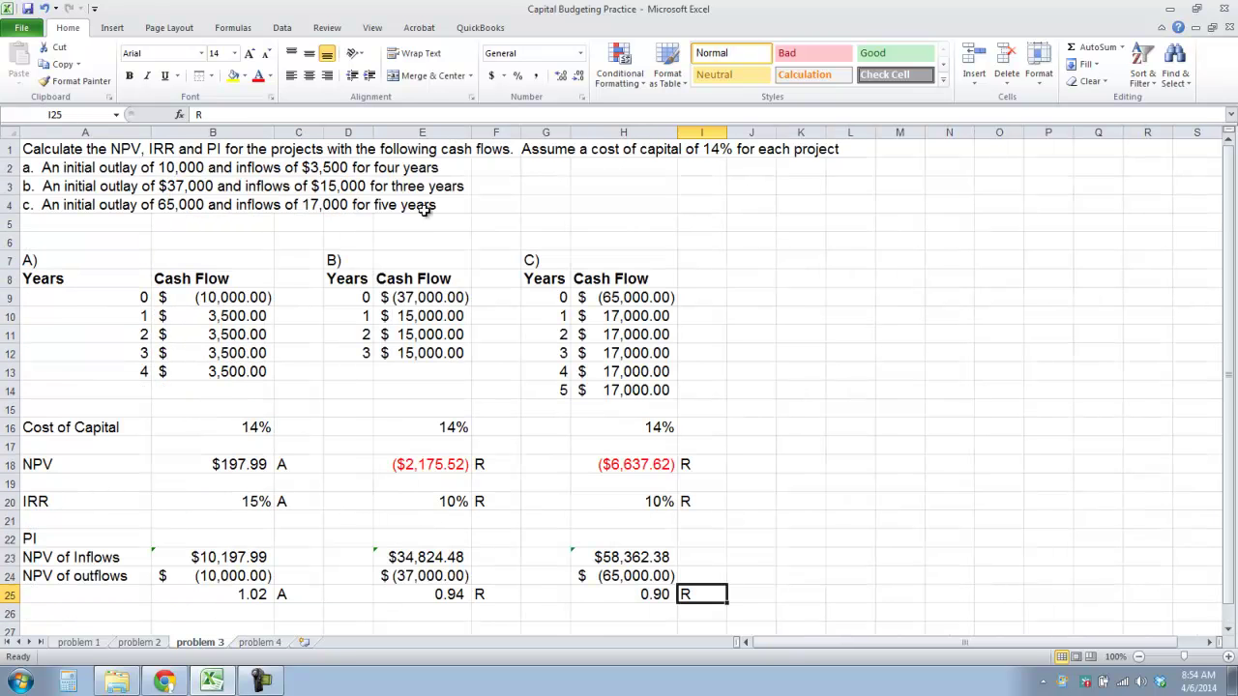